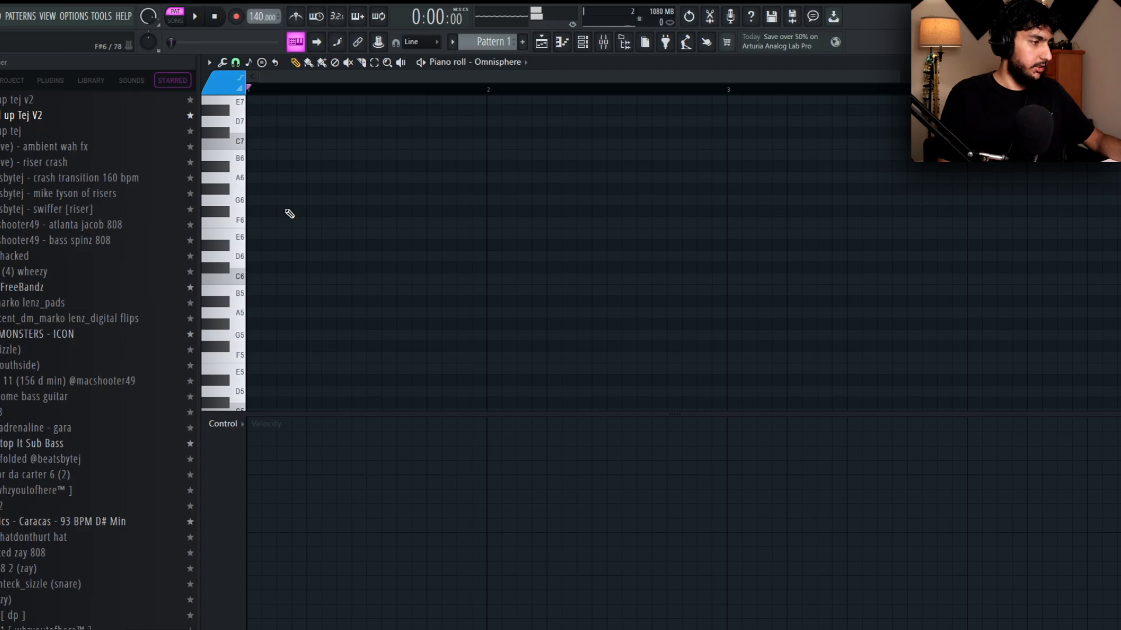
# Draw one-beat E5 and B4 notes at the start of bar 1 and a B5 note on beat 2.
pyautogui.scroll(-3, 268, 218)
pyautogui.click(260, 256)
pyautogui.moveTo(281, 270); pyautogui.dragTo(381, 263)
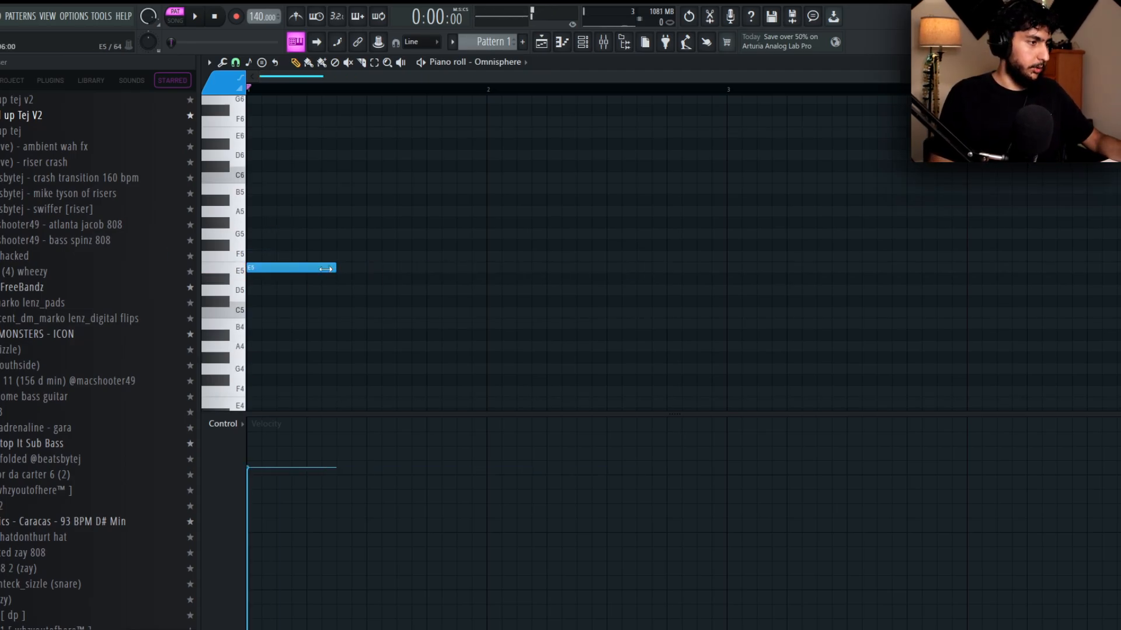
pyautogui.click(275, 324)
pyautogui.press('space')
pyautogui.moveTo(328, 220); pyautogui.dragTo(328, 189)
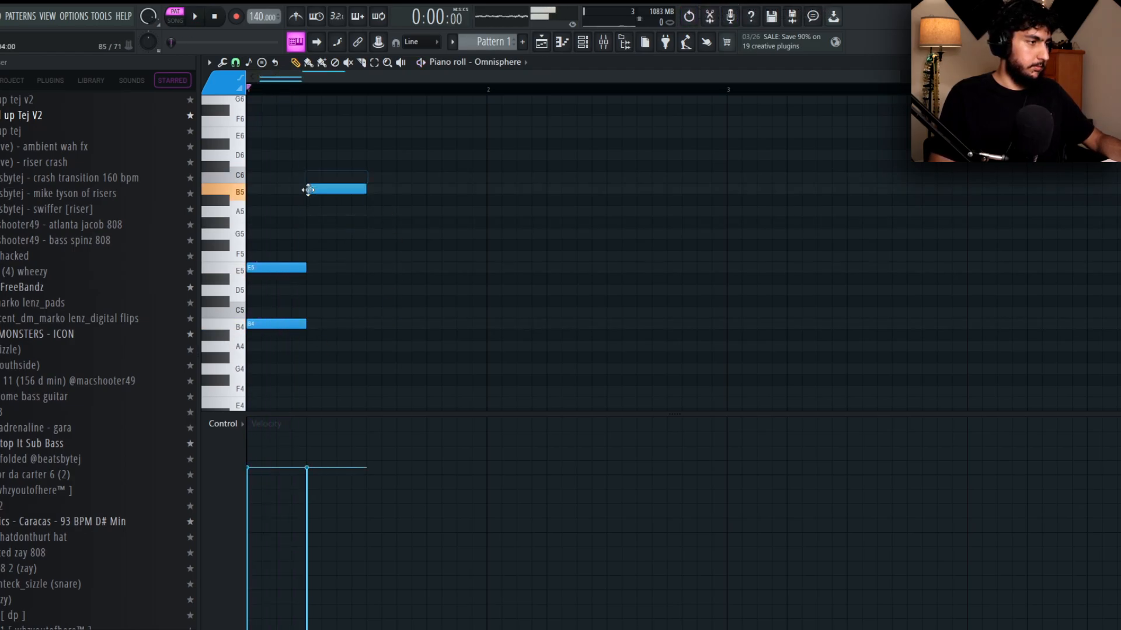
pyautogui.press('space')
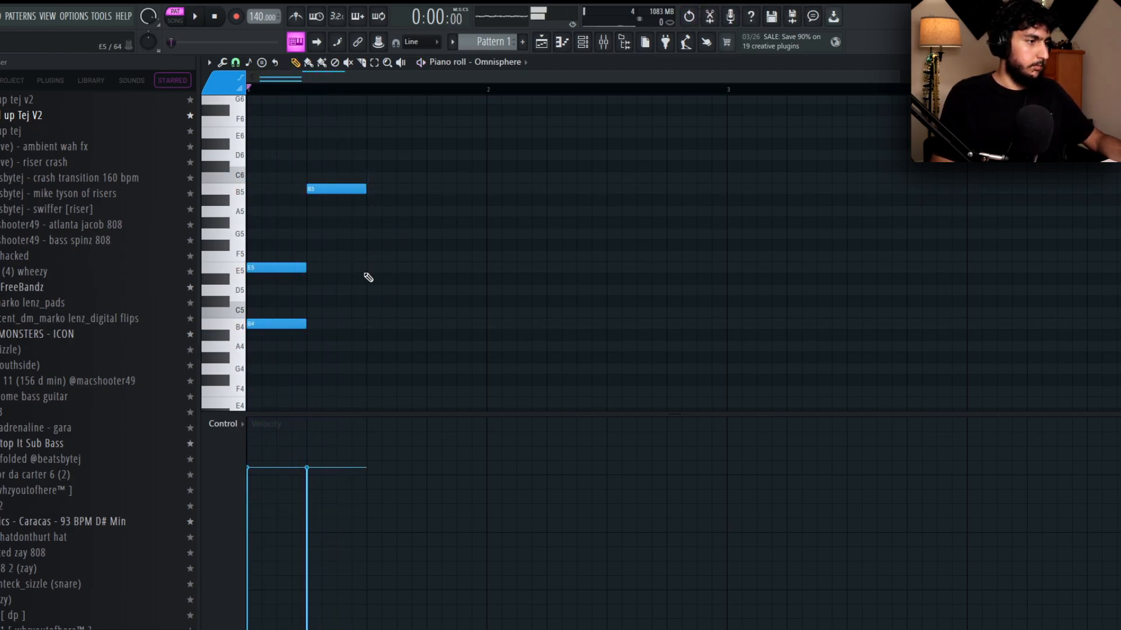
# Add E5 on beat 3 of bar 1 and a beat 4 note settled on F#5 while auditioning the melody.
pyautogui.click(396, 268)
pyautogui.click(453, 234)
pyautogui.press('space')
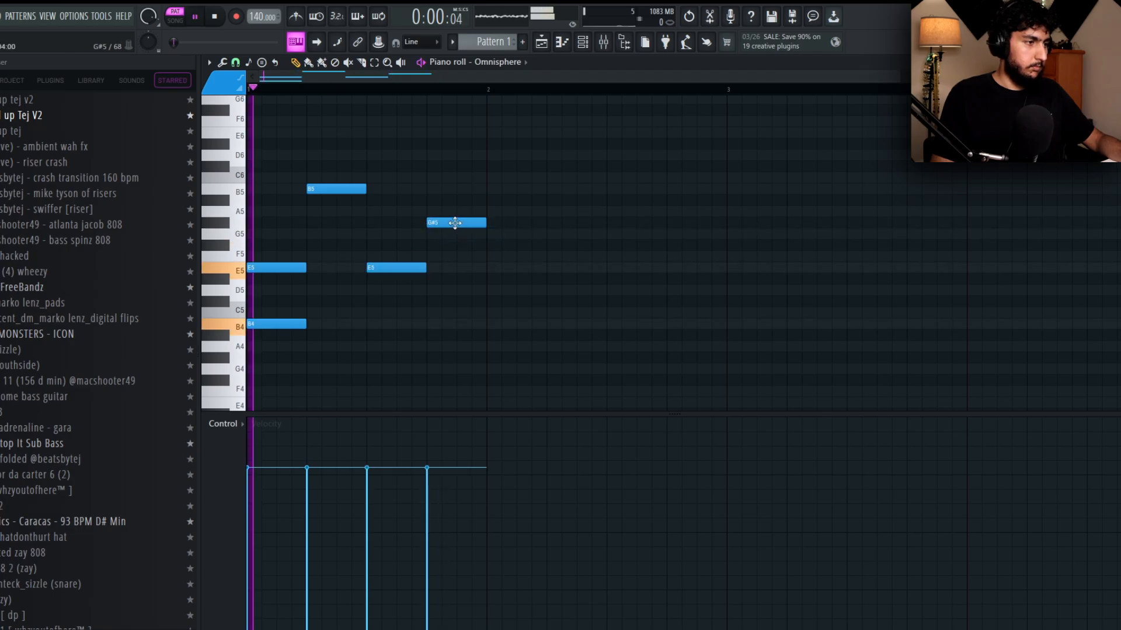
pyautogui.scroll(-1, 499, 212)
pyautogui.press('space')
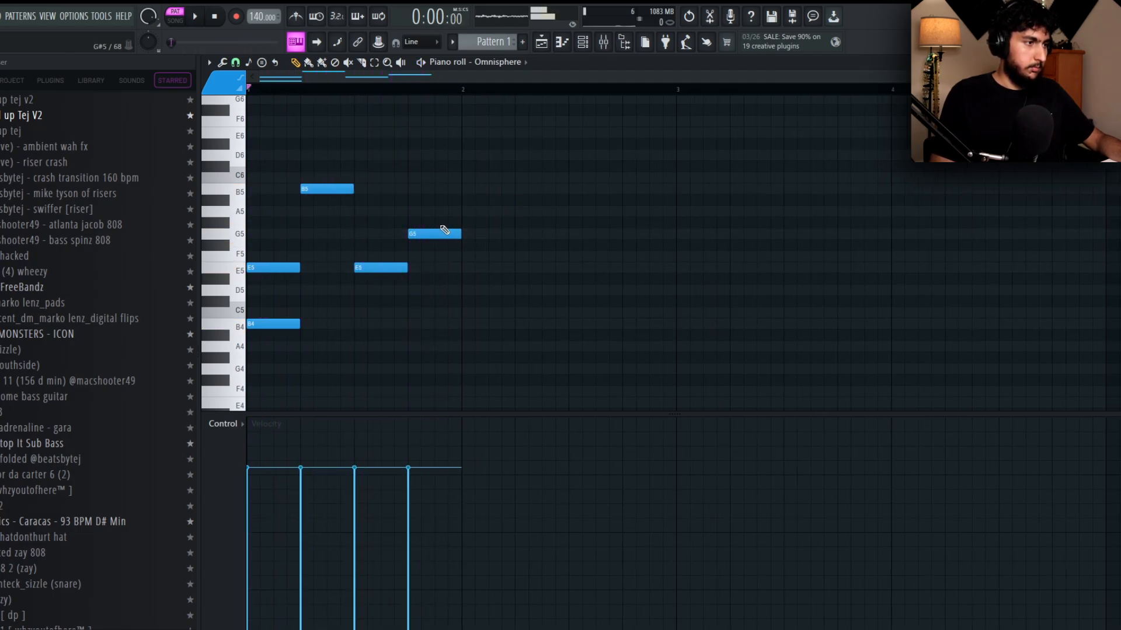
pyautogui.moveTo(438, 234); pyautogui.dragTo(437, 244)
pyautogui.press('space')
# Duplicate all the bar 1 notes into bar 2 and clear the selection.
pyautogui.moveTo(512, 362)
pyautogui.keyDown('ctrl'); pyautogui.mouseDown()
pyautogui.moveTo(439, 335)
pyautogui.moveTo(268, 172)
pyautogui.mouseUp(); pyautogui.keyUp('ctrl')
pyautogui.hotkey('ctrl', 'b')
pyautogui.hotkey('ctrl', 'd')
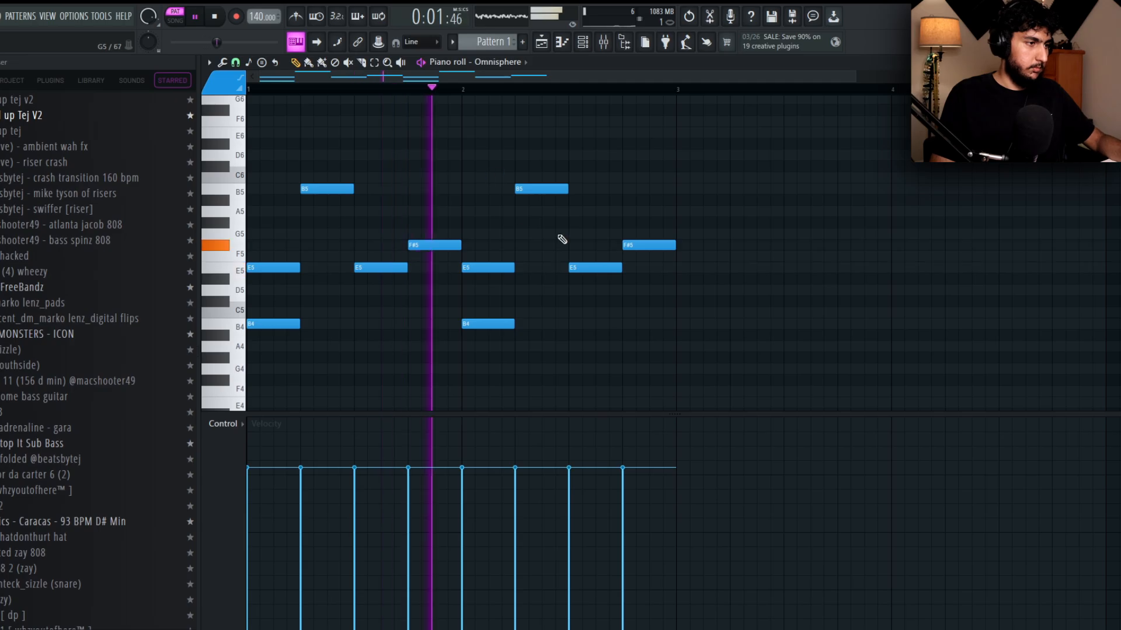
# In bar 2, replace the beat 2 note with F#5, raise the beat 4 note to G5, and play the result.
pyautogui.press('space')
pyautogui.rightClick(560, 193)
pyautogui.click(516, 225)
pyautogui.rightClick(522, 225)
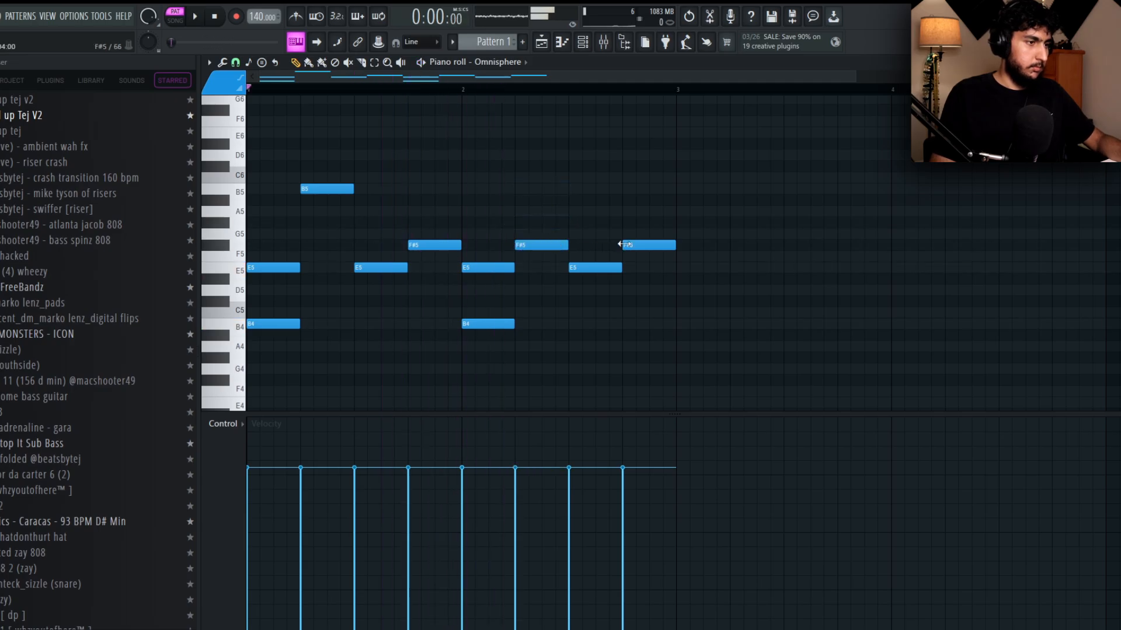
pyautogui.moveTo(621, 244); pyautogui.dragTo(622, 233)
pyautogui.press('space')
# Duplicate the two-bar melody into bars 3 and 4.
pyautogui.scroll(3, 611, 175)
pyautogui.scroll(-4, 628, 176)
pyautogui.hotkey('ctrl', 'a')
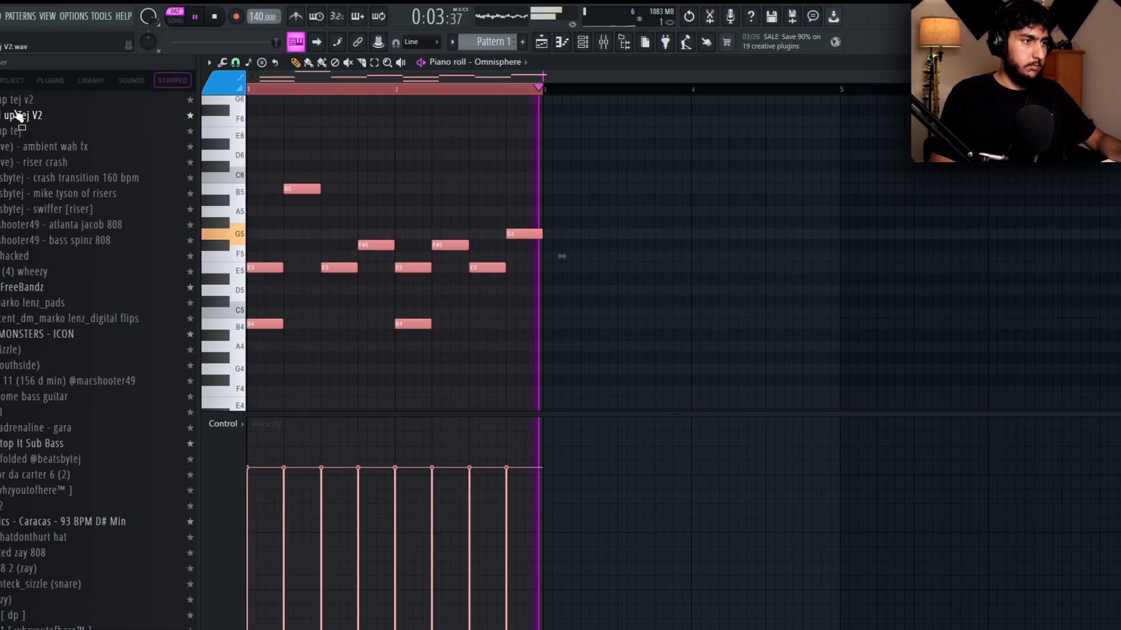
pyautogui.hotkey('ctrl', 'b')
pyautogui.scroll(-2, 718, 145)
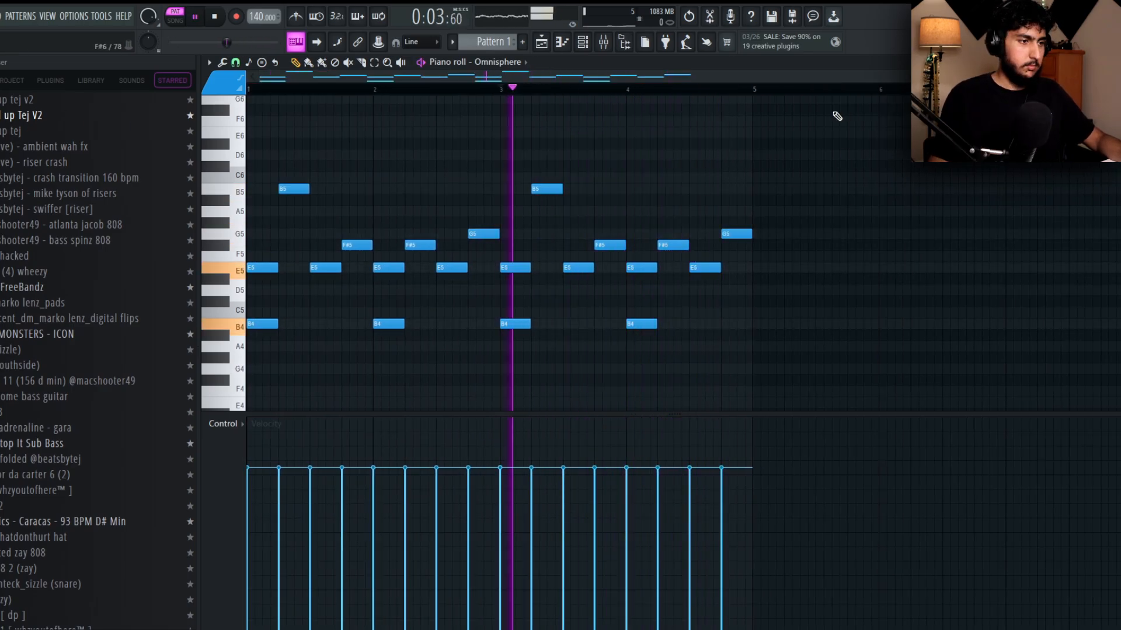
# Duplicate the four-bar melody into bars 5 to 8 and clear the selection.
pyautogui.hotkey('ctrl', 'a')
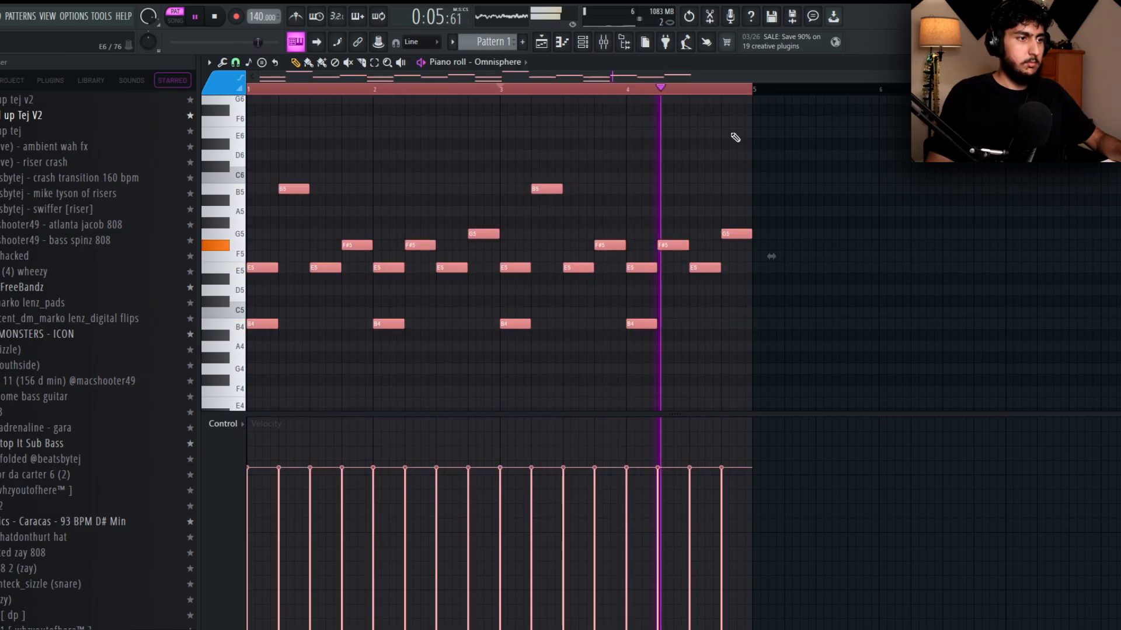
pyautogui.hotkey('ctrl', 'b')
pyautogui.scroll(-2, 705, 136)
pyautogui.hotkey('ctrl', 'd')
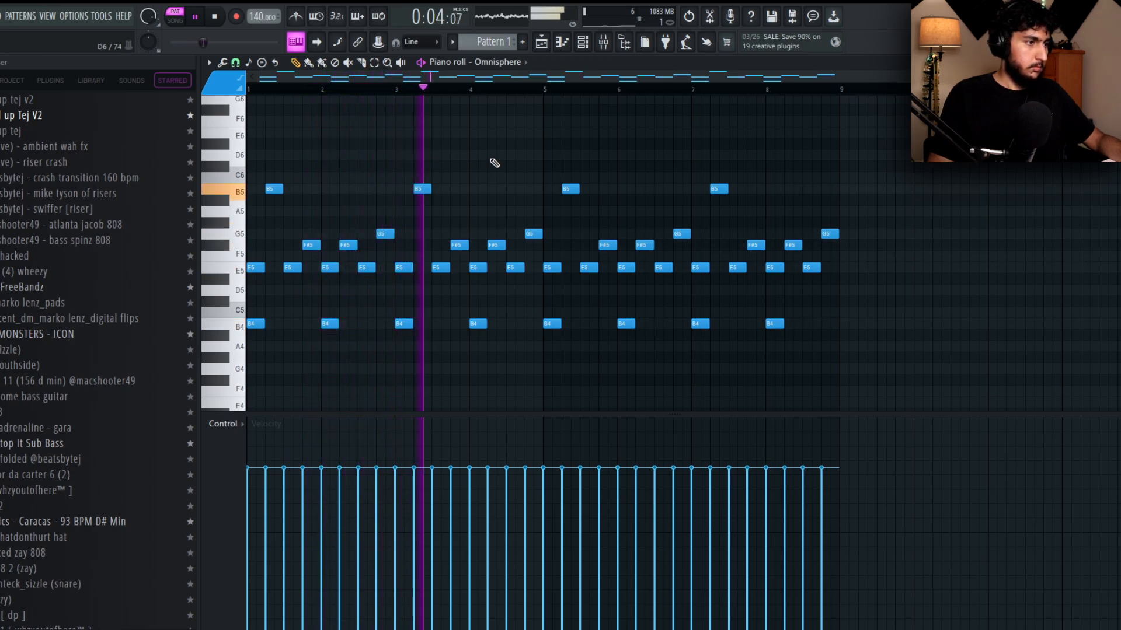
# In bar 4, replace the beat 2 note with C6 and the beat 4 note with B5, and play the melody.
pyautogui.scroll(2, 495, 165)
pyautogui.rightClick(500, 245)
pyautogui.click(501, 177)
pyautogui.press('space')
pyautogui.rightClick(503, 178)
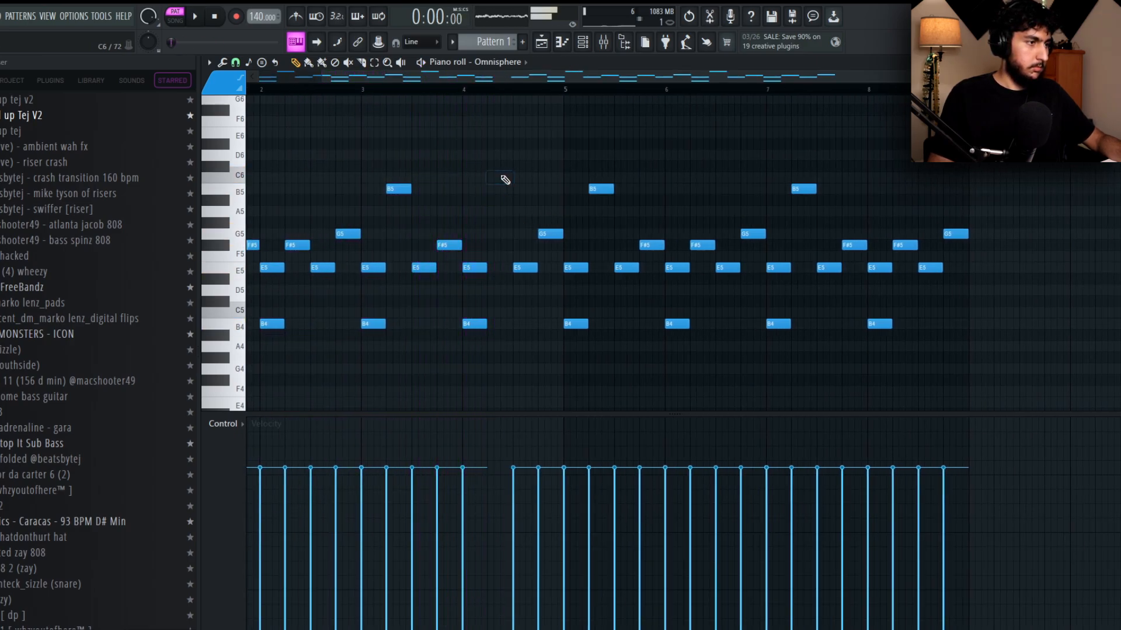
pyautogui.click(502, 177)
pyautogui.click(549, 186)
pyautogui.rightClick(550, 232)
pyautogui.press('space')
pyautogui.click(476, 100)
pyautogui.rightClick(477, 109)
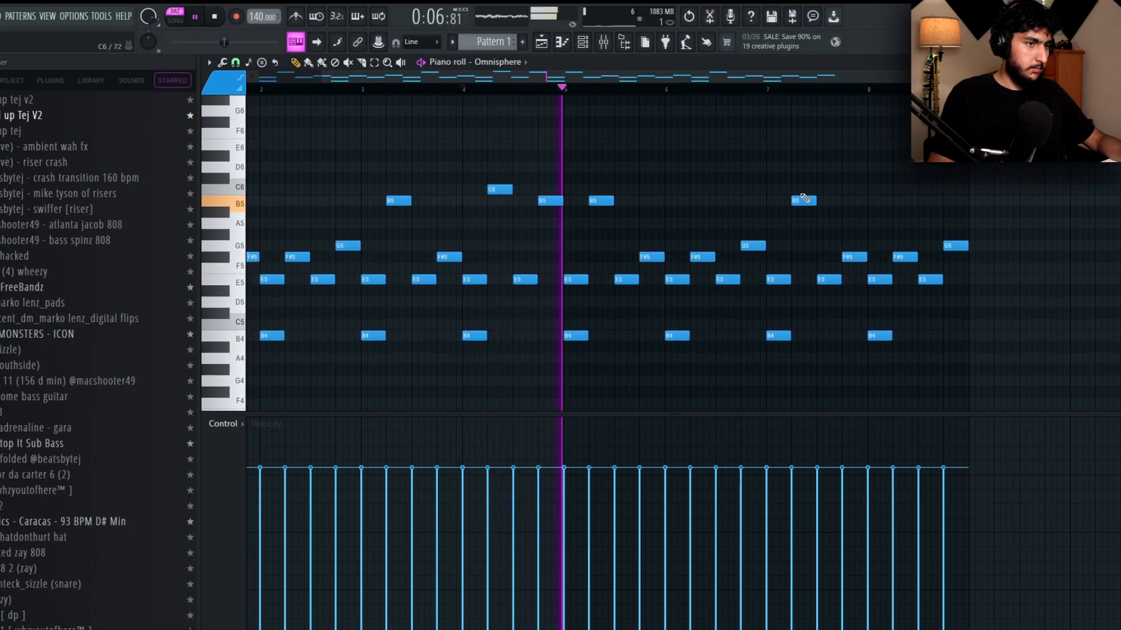
# In bar 8, raise the beat 2 note to C6 and the last note to A5, listening to the result.
pyautogui.moveTo(902, 256); pyautogui.dragTo(899, 181)
pyautogui.scroll(4, 723, 170)
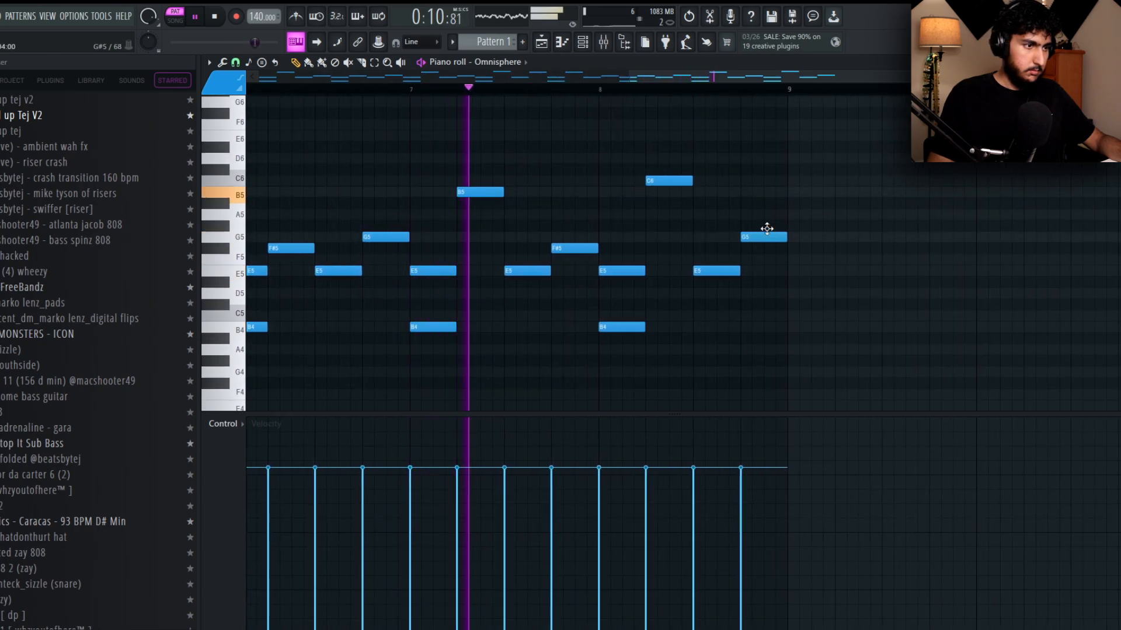
pyautogui.moveTo(768, 232); pyautogui.dragTo(768, 213)
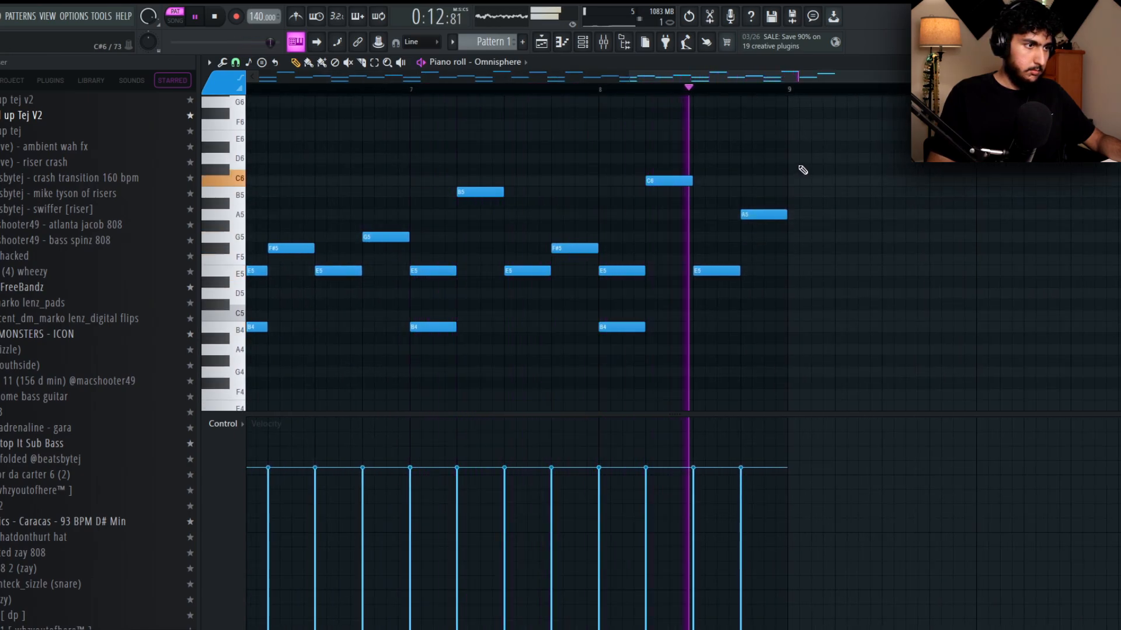
pyautogui.scroll(-5, 803, 170)
pyautogui.press('space')
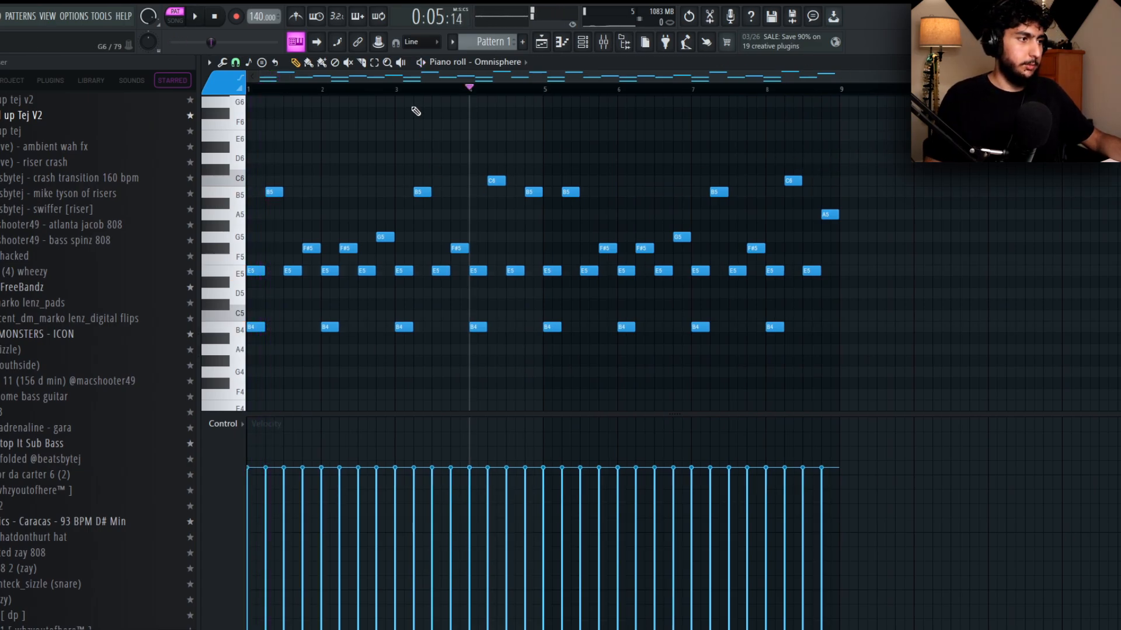
# Return playback to the start and examine the repeating B4 and E5 notes of the melody.
pyautogui.moveTo(386, 96); pyautogui.dragTo(247, 95)
pyautogui.hotkey('ctrl', 'd')
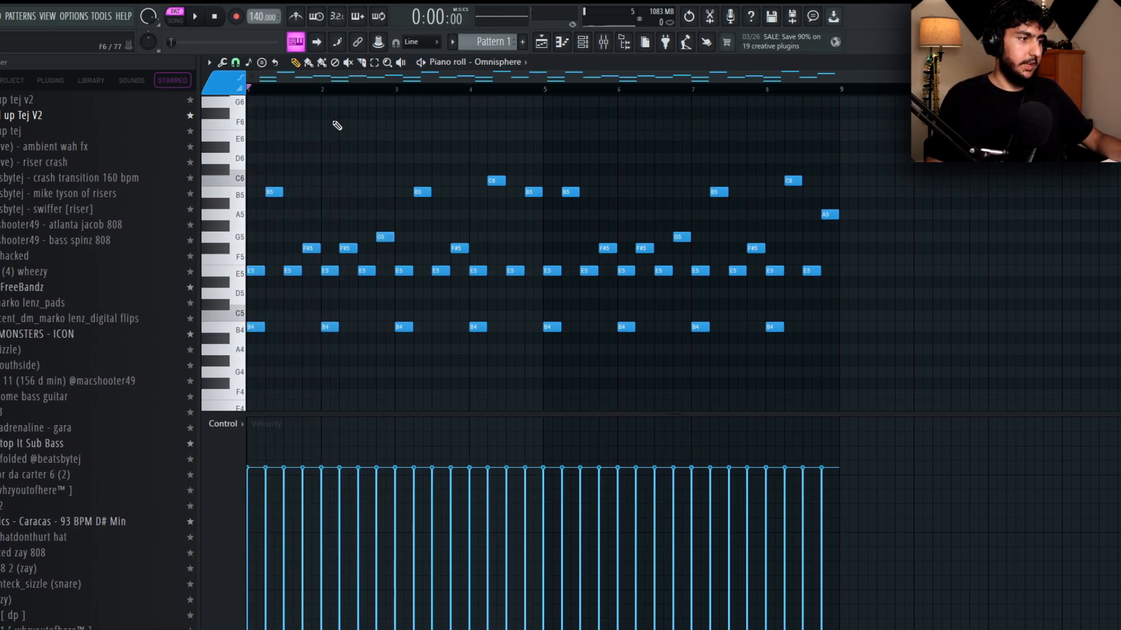
pyautogui.scroll(5, 368, 170)
pyautogui.scroll(-4, 362, 278)
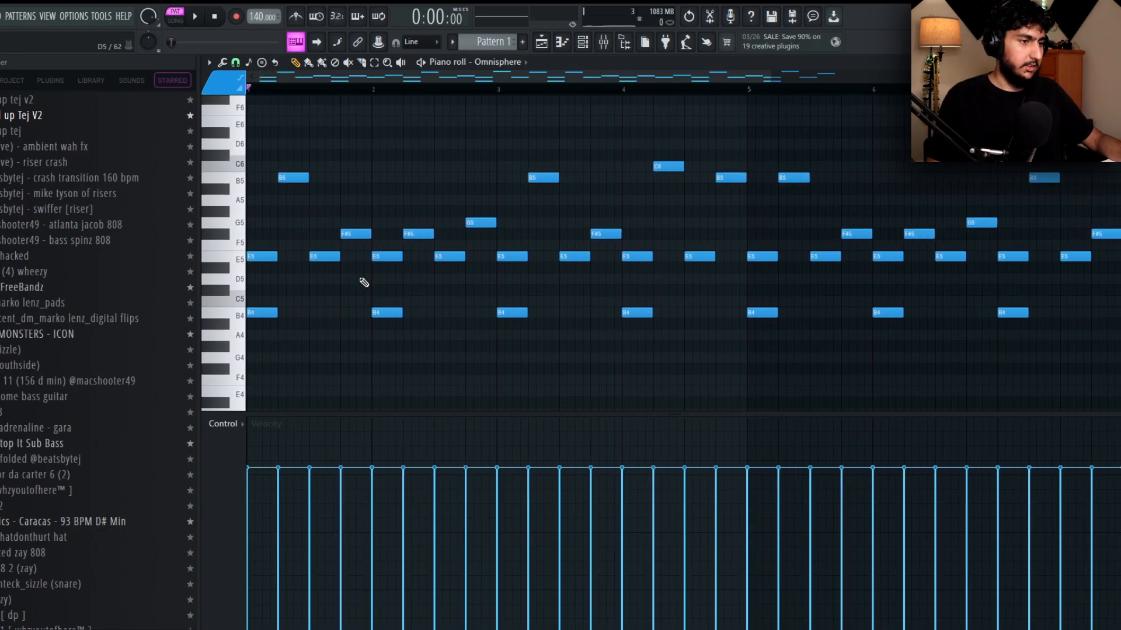
pyautogui.moveTo(999, 297); pyautogui.dragTo(254, 320)
pyautogui.hotkey('ctrl', 'd')
pyautogui.scroll(4, 251, 310)
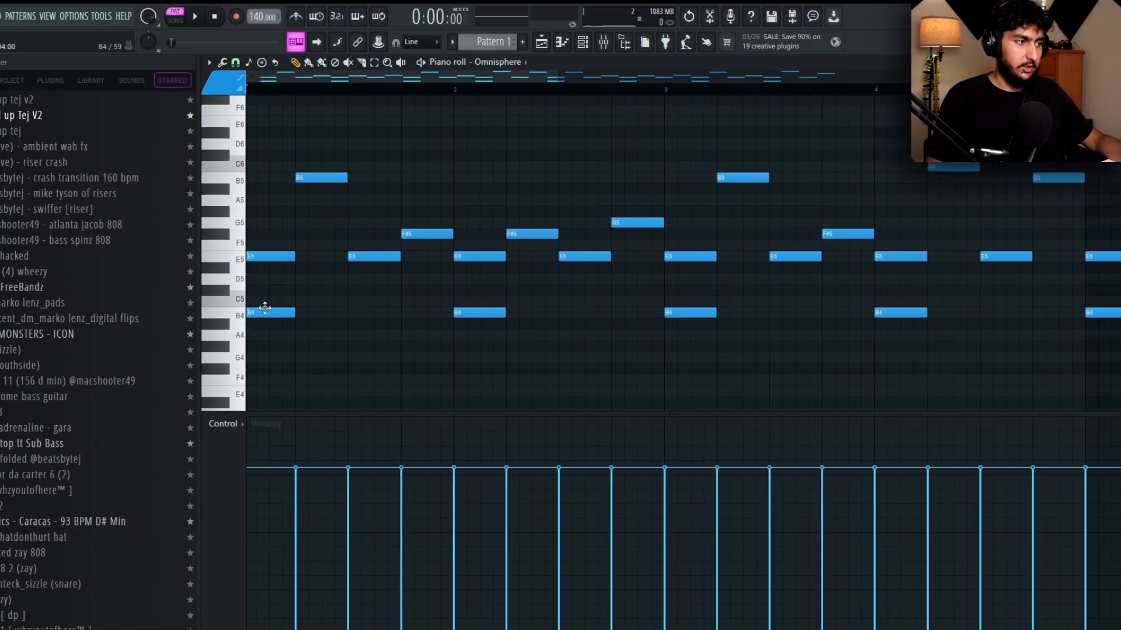
pyautogui.scroll(1, 414, 277)
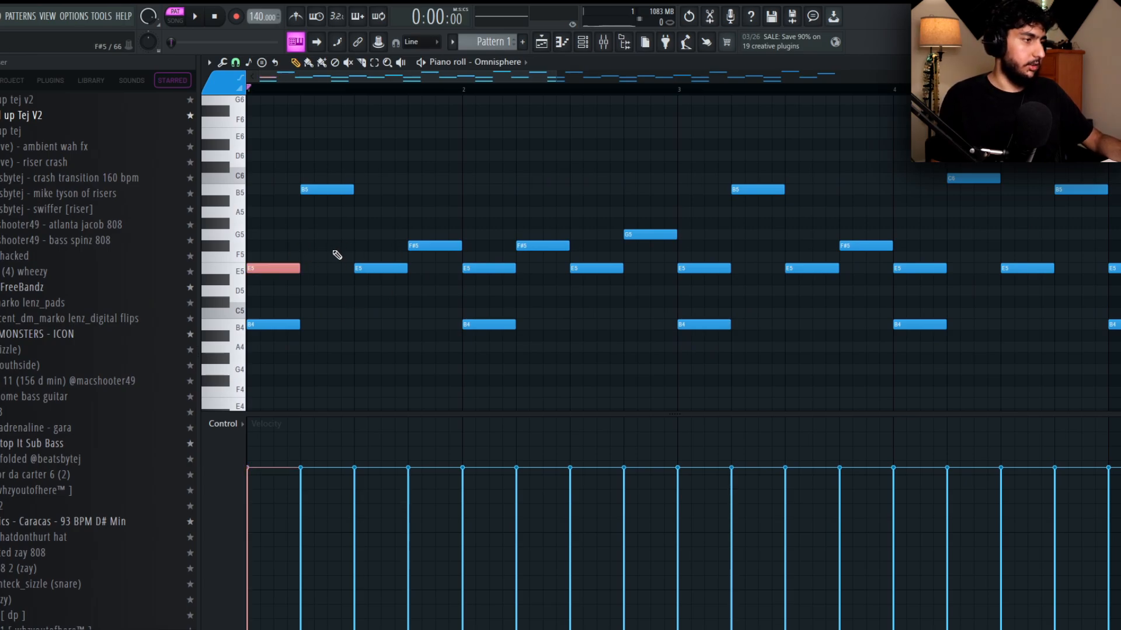
pyautogui.hotkey('shift', 'Right')
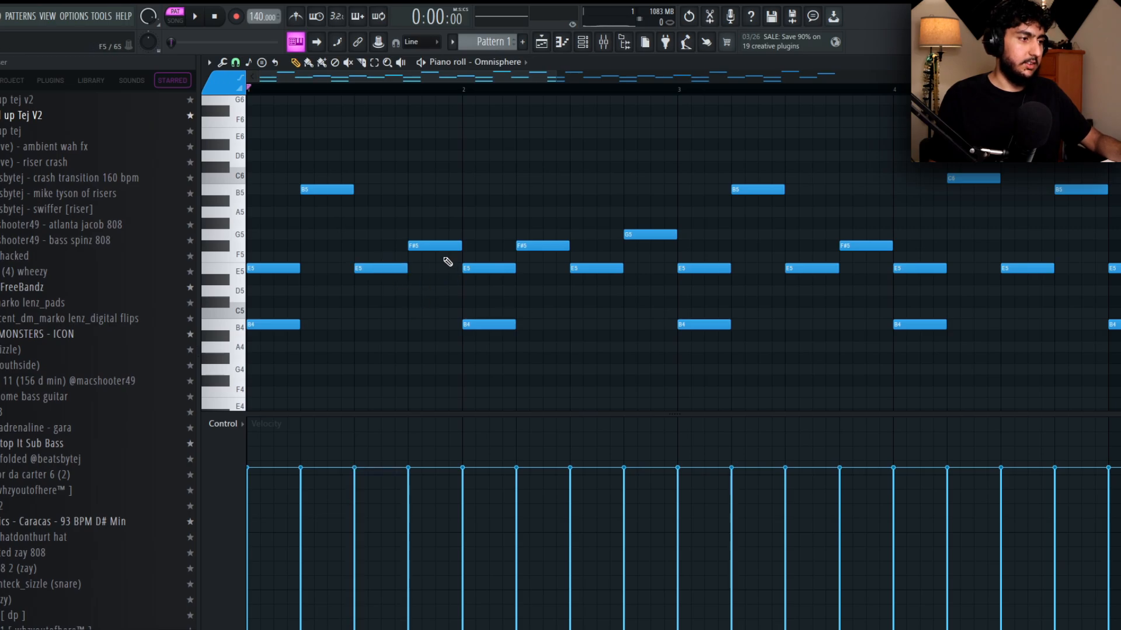
# Examine the upper notes in bars 1 to 5, highlighting the F#5, G5, B5 and C6 variations.
pyautogui.moveTo(607, 283); pyautogui.dragTo(276, 185)
pyautogui.keyDown('ctrl'); pyautogui.click(518, 211); pyautogui.keyUp('ctrl')
pyautogui.moveTo(642, 210); pyautogui.dragTo(516, 209)
pyautogui.moveTo(544, 258); pyautogui.dragTo(499, 215)
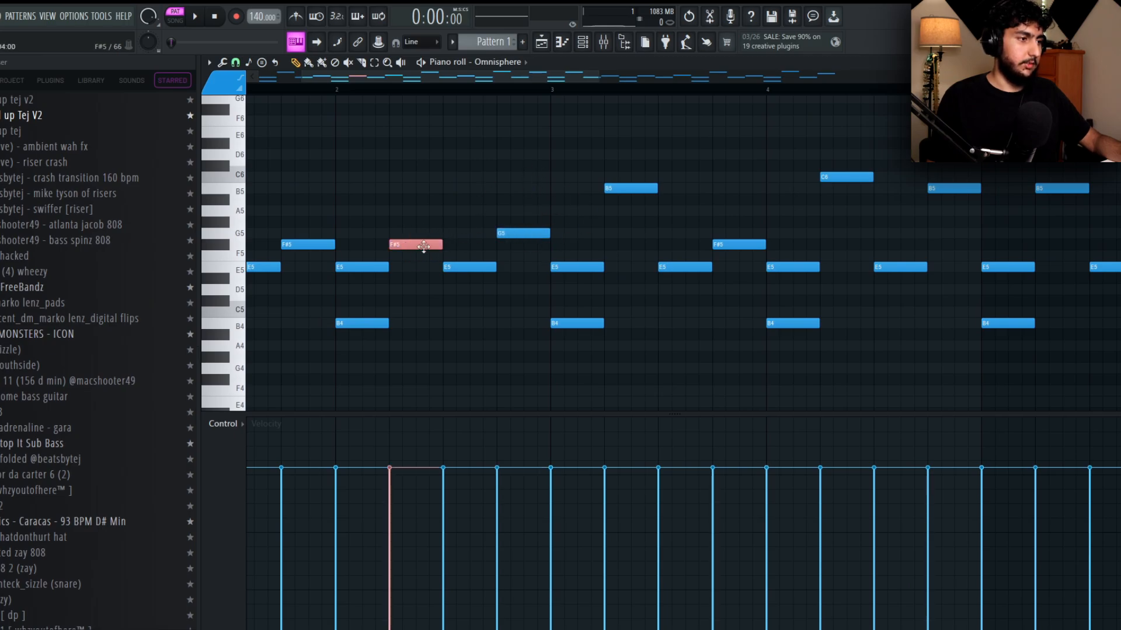
pyautogui.moveTo(578, 203); pyautogui.dragTo(704, 217)
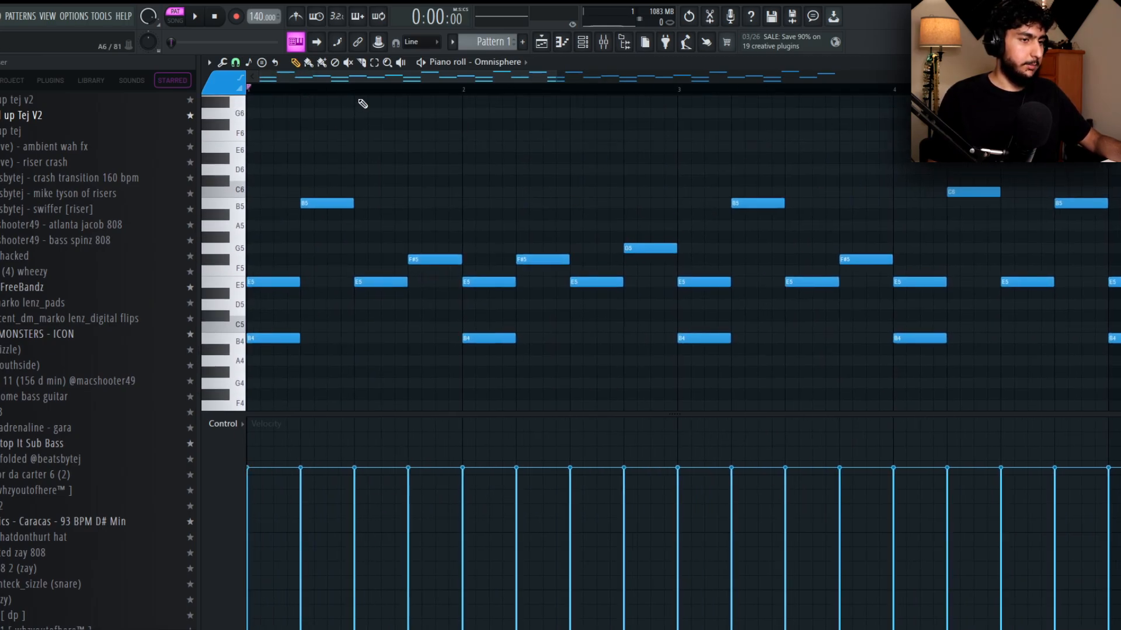
pyautogui.moveTo(765, 197); pyautogui.dragTo(510, 175)
pyautogui.moveTo(862, 198); pyautogui.dragTo(782, 198)
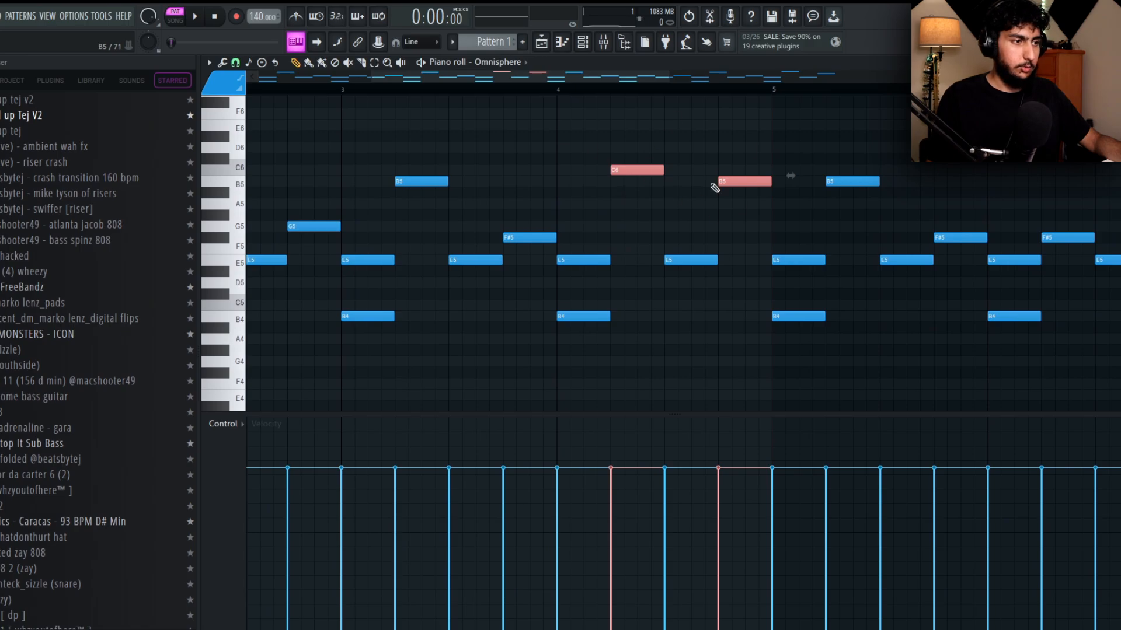
pyautogui.click(677, 227)
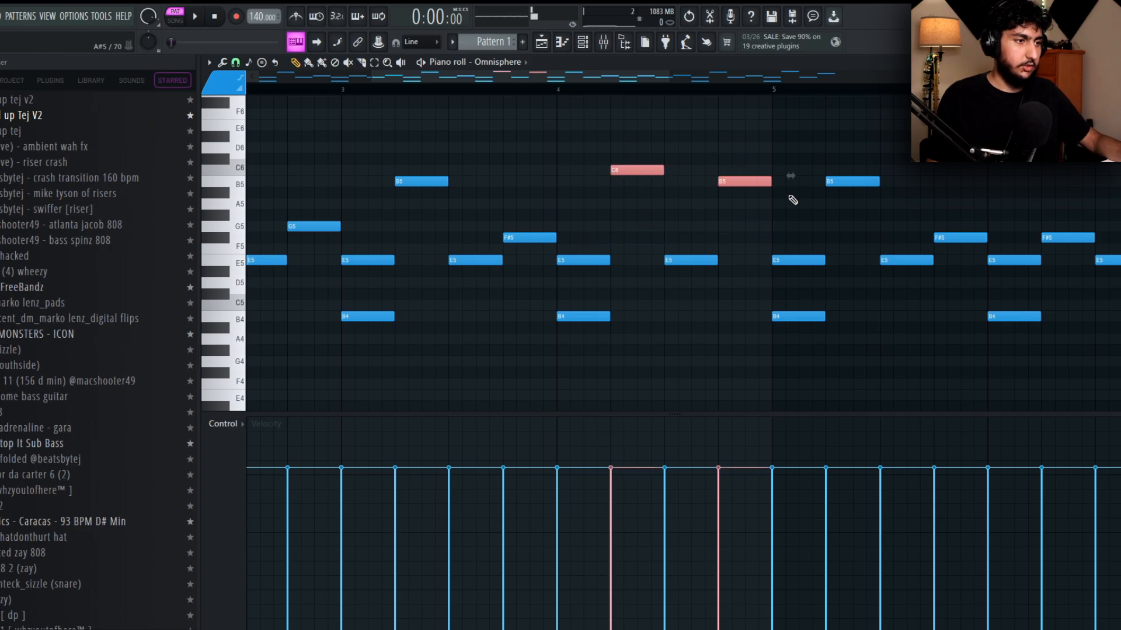
pyautogui.rightClick(658, 173)
pyautogui.hotkey('ctrl', 'z')
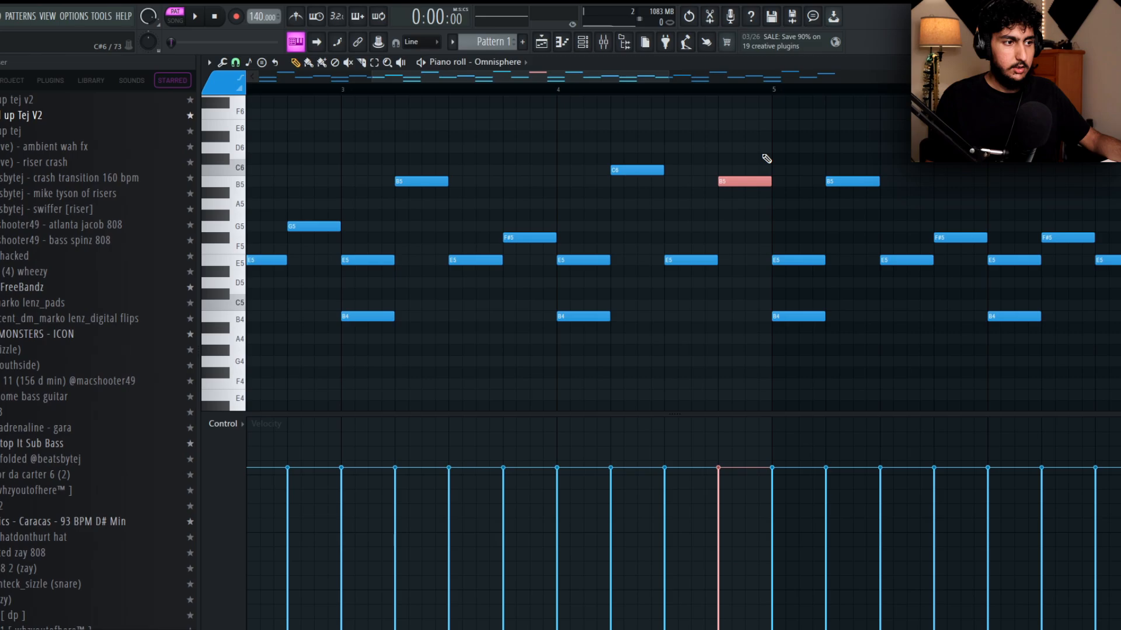
pyautogui.moveTo(420, 230); pyautogui.dragTo(630, 234)
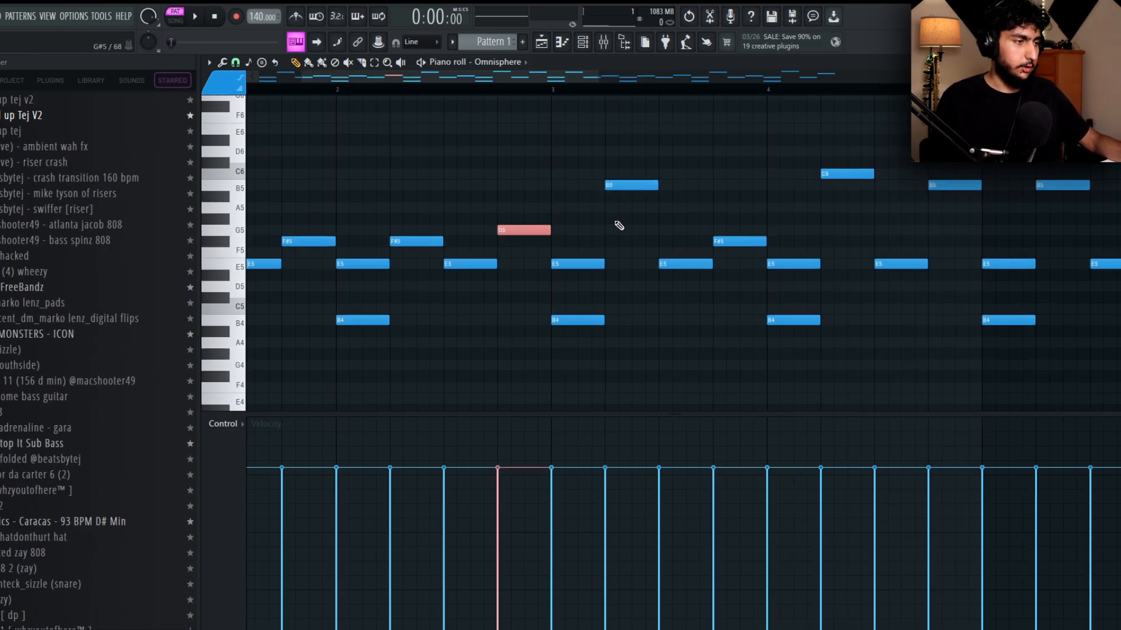
pyautogui.scroll(-2, 619, 226)
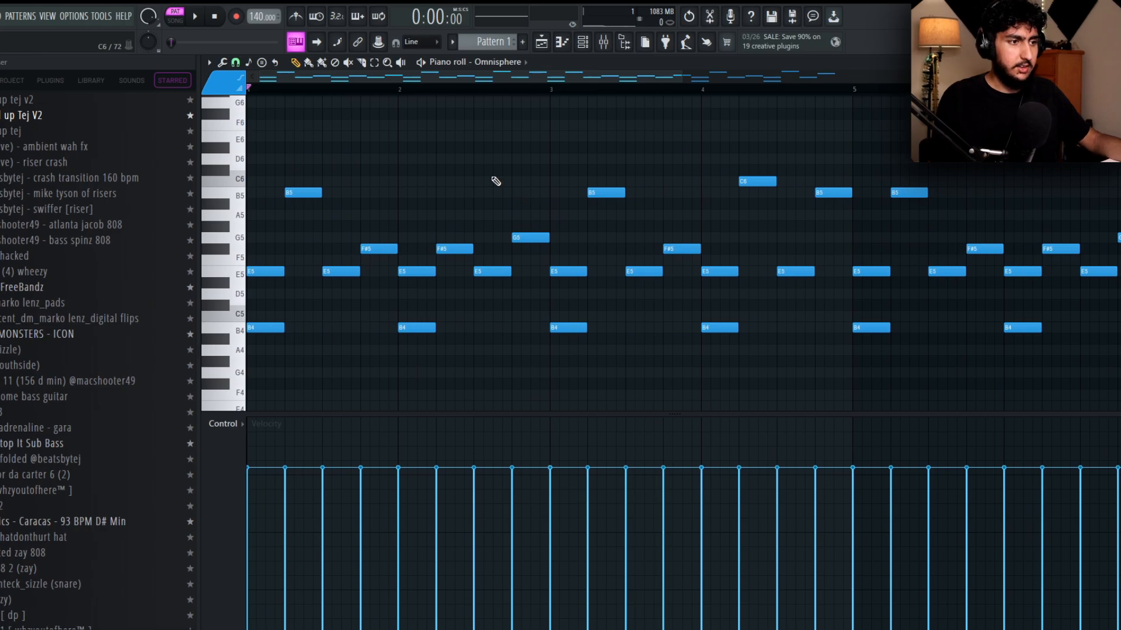
# Compare the changing end notes of bar 2 with those through bar 8 and play the melody.
pyautogui.keyDown('ctrl'); pyautogui.moveTo(539, 254); pyautogui.dragTo(454, 221); pyautogui.keyUp('ctrl')
pyautogui.keyDown('ctrl'); pyautogui.click(551, 253); pyautogui.keyUp('ctrl')
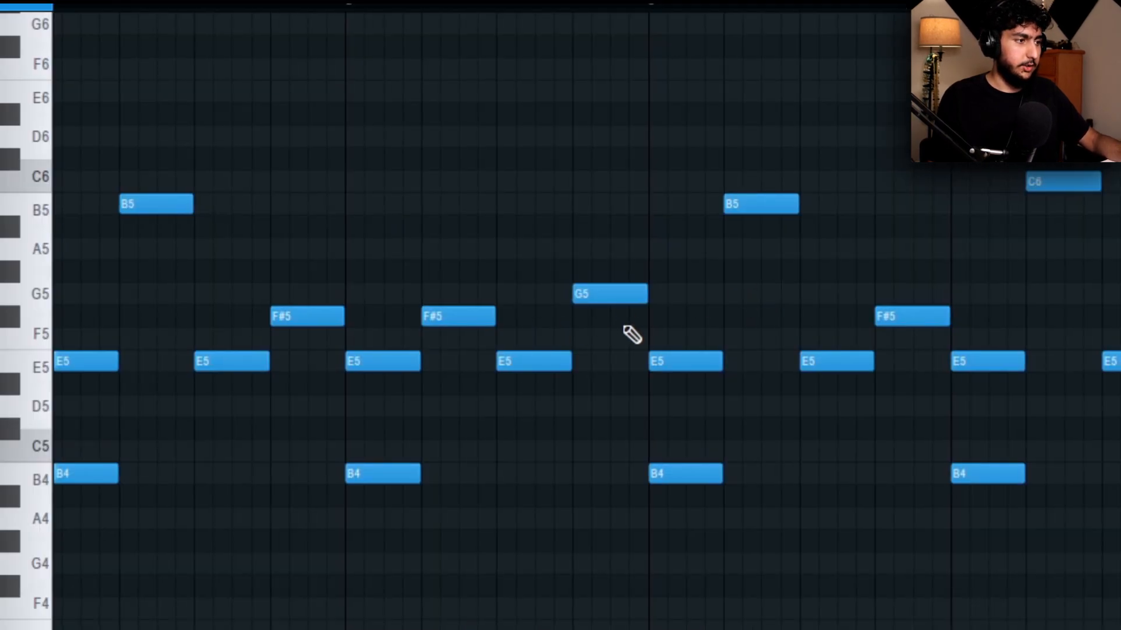
pyautogui.moveTo(654, 325)
pyautogui.keyDown('ctrl'); pyautogui.mouseDown()
pyautogui.moveTo(448, 261)
pyautogui.moveTo(455, 251)
pyautogui.mouseUp(); pyautogui.keyUp('ctrl')
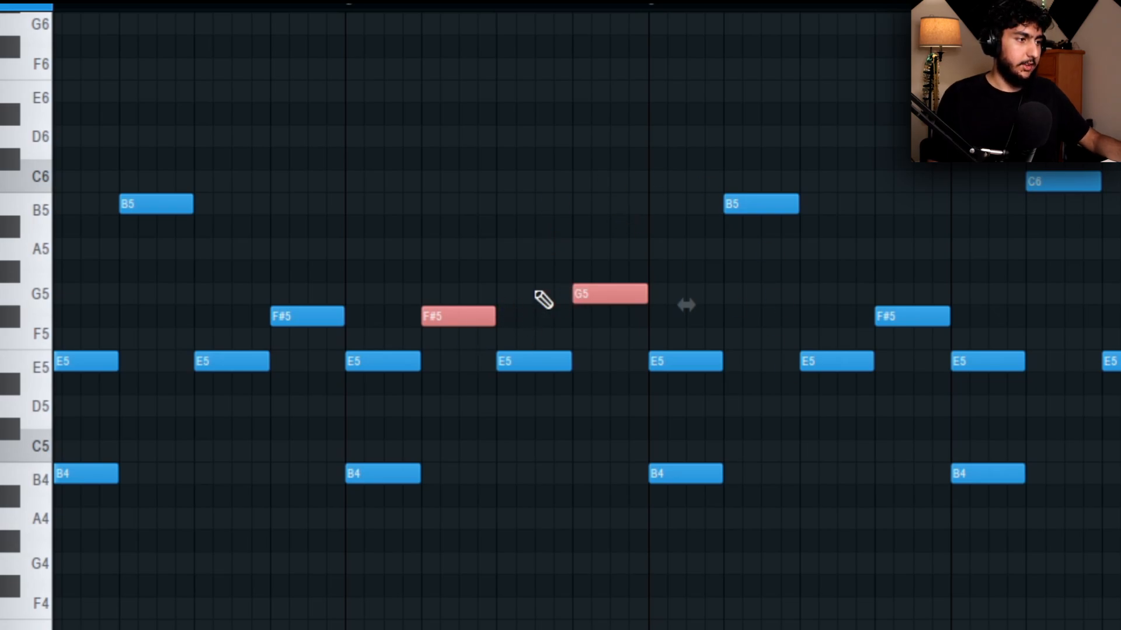
pyautogui.keyDown('ctrl'); pyautogui.click(797, 255); pyautogui.keyUp('ctrl')
pyautogui.moveTo(797, 256); pyautogui.dragTo(504, 216)
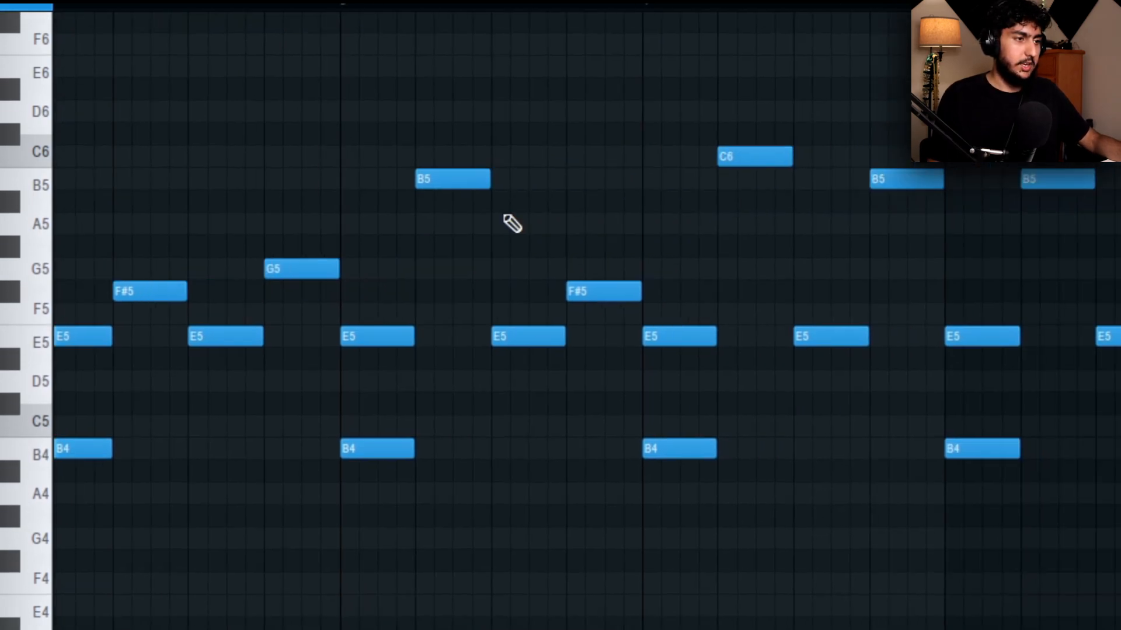
pyautogui.keyDown('ctrl'); pyautogui.scroll(-2, 690, 109); pyautogui.keyUp('ctrl')
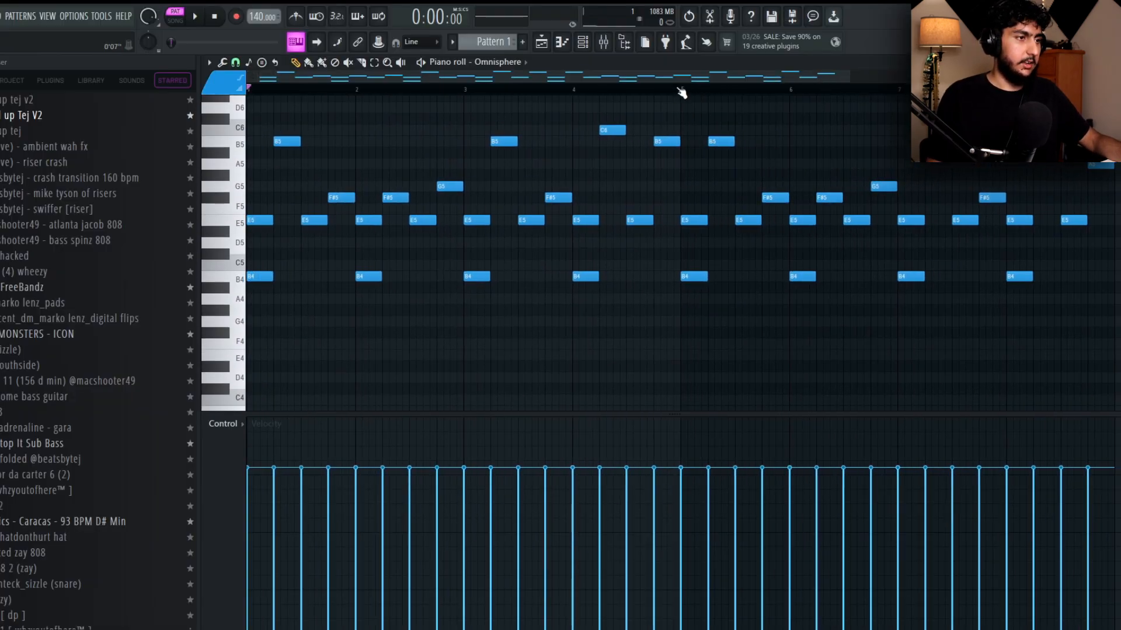
pyautogui.keyDown('ctrl'); pyautogui.moveTo(682, 92); pyautogui.dragTo(222, 68); pyautogui.keyUp('ctrl')
pyautogui.moveTo(677, 205); pyautogui.dragTo(391, 280)
pyautogui.rightClick(932, 267)
pyautogui.keyDown('ctrl'); pyautogui.scroll(3, 834, 268); pyautogui.keyUp('ctrl')
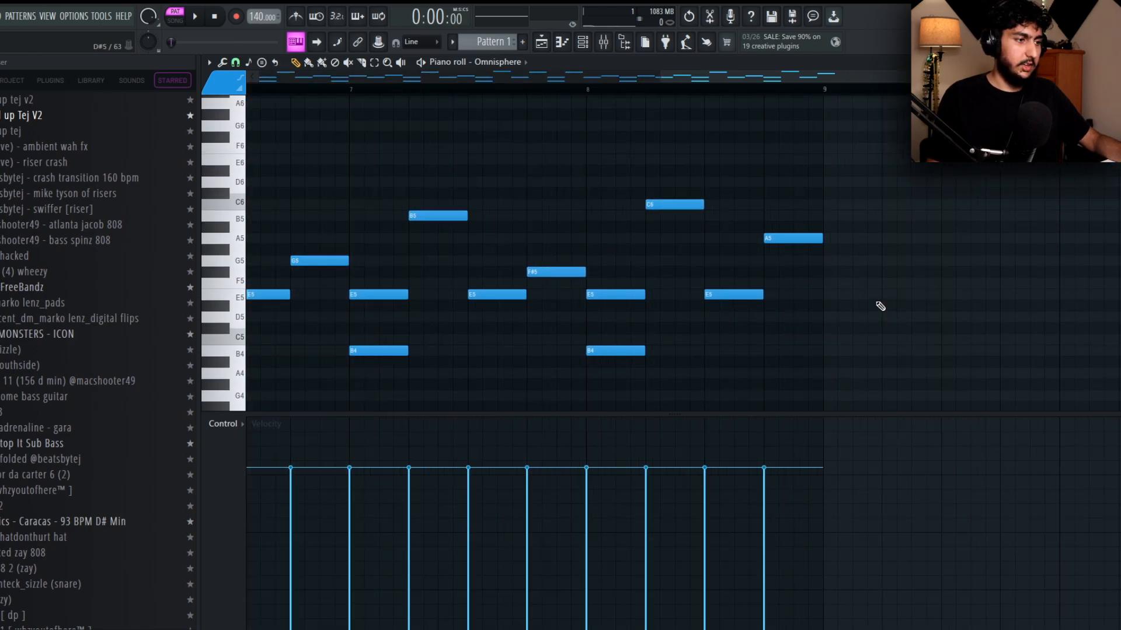
pyautogui.moveTo(529, 236); pyautogui.dragTo(916, 215)
pyautogui.keyDown('ctrl'); pyautogui.click(374, 196); pyautogui.keyUp('ctrl')
pyautogui.moveTo(689, 195); pyautogui.dragTo(251, 202)
pyautogui.rightClick(818, 262)
pyautogui.keyDown('ctrl'); pyautogui.moveTo(777, 240); pyautogui.dragTo(730, 207); pyautogui.keyUp('ctrl')
pyautogui.press('space')
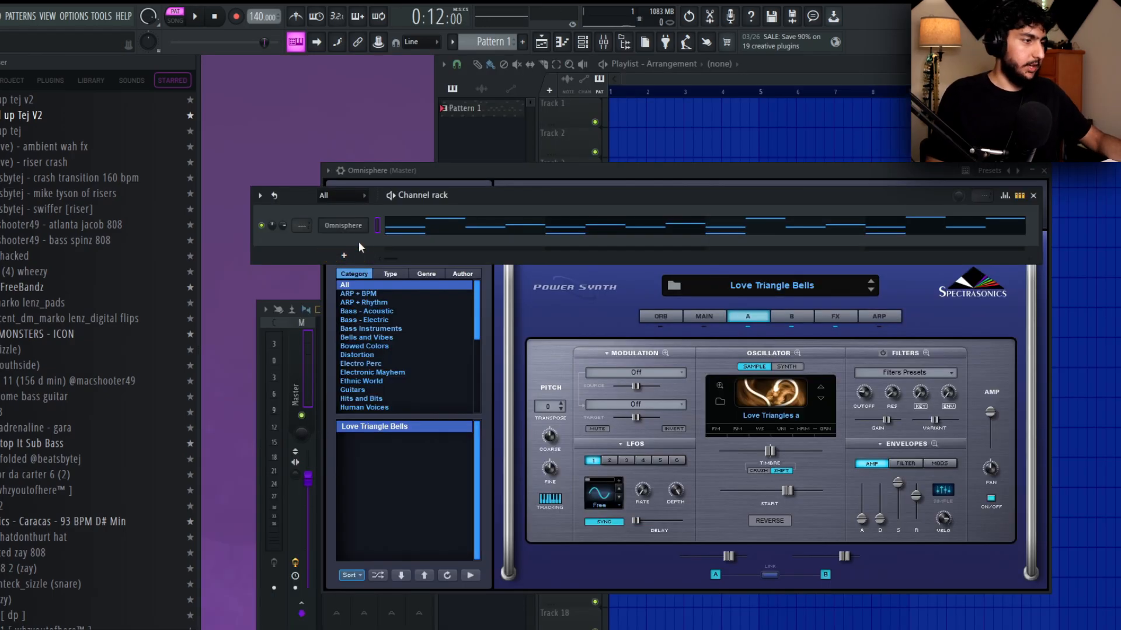
# Route the Omnisphere channel to mixer track 4 and load a Fruity equalizer on that track.
pyautogui.click(353, 230)
pyautogui.click(386, 352)
pyautogui.press('space')
pyautogui.click(957, 346)
pyautogui.moveTo(934, 355)
pyautogui.click(761, 574)
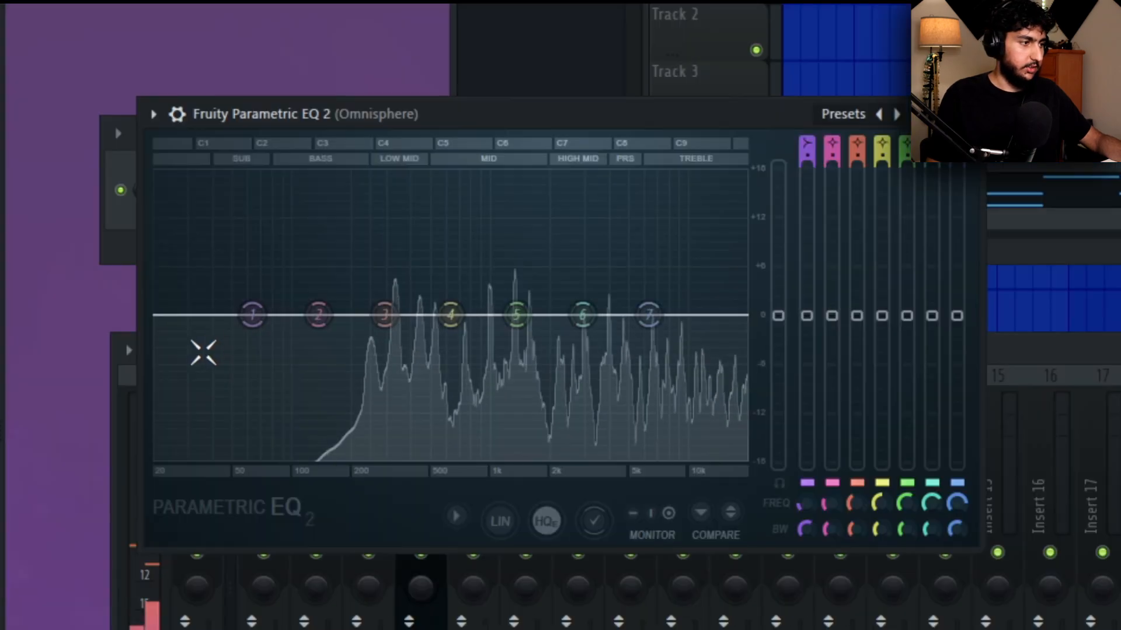
# Shape the Omnisphere track's equalizer curve by repositioning its bands and pulling down the low end.
pyautogui.moveTo(252, 315); pyautogui.dragTo(396, 457)
pyautogui.moveTo(648, 315); pyautogui.dragTo(645, 350)
pyautogui.moveTo(451, 315); pyautogui.dragTo(496, 236)
pyautogui.rightClick(646, 351)
pyautogui.click(683, 383)
pyautogui.moveTo(881, 235); pyautogui.dragTo(881, 352)
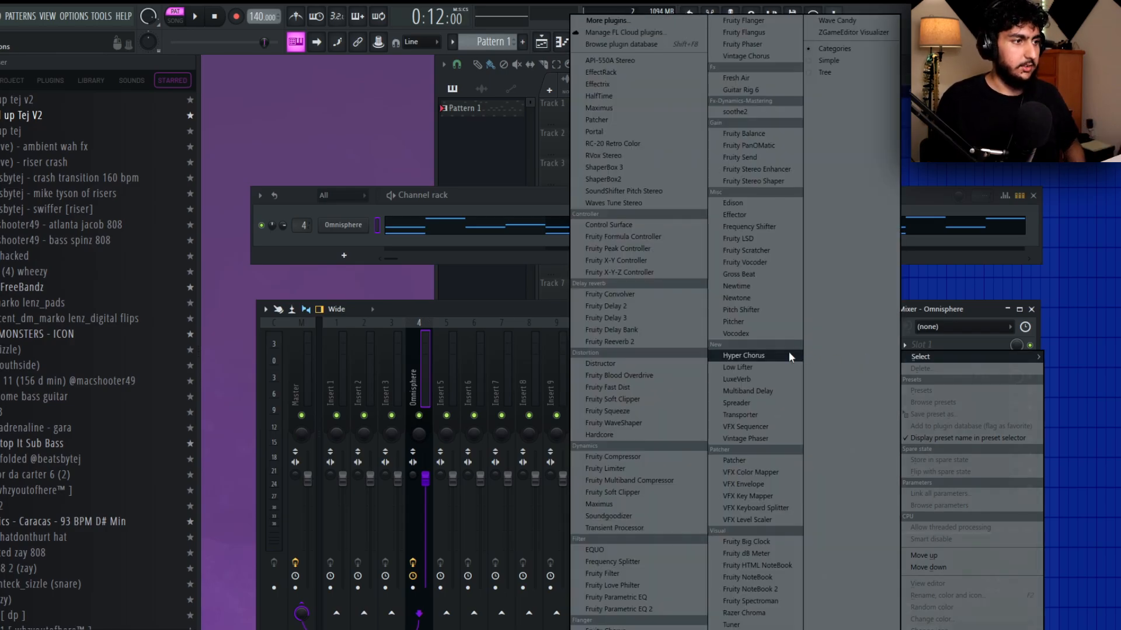
# Load Effectrix on the Omnisphere mixer track and fill its Reverb lane across the whole step grid.
pyautogui.click(619, 83)
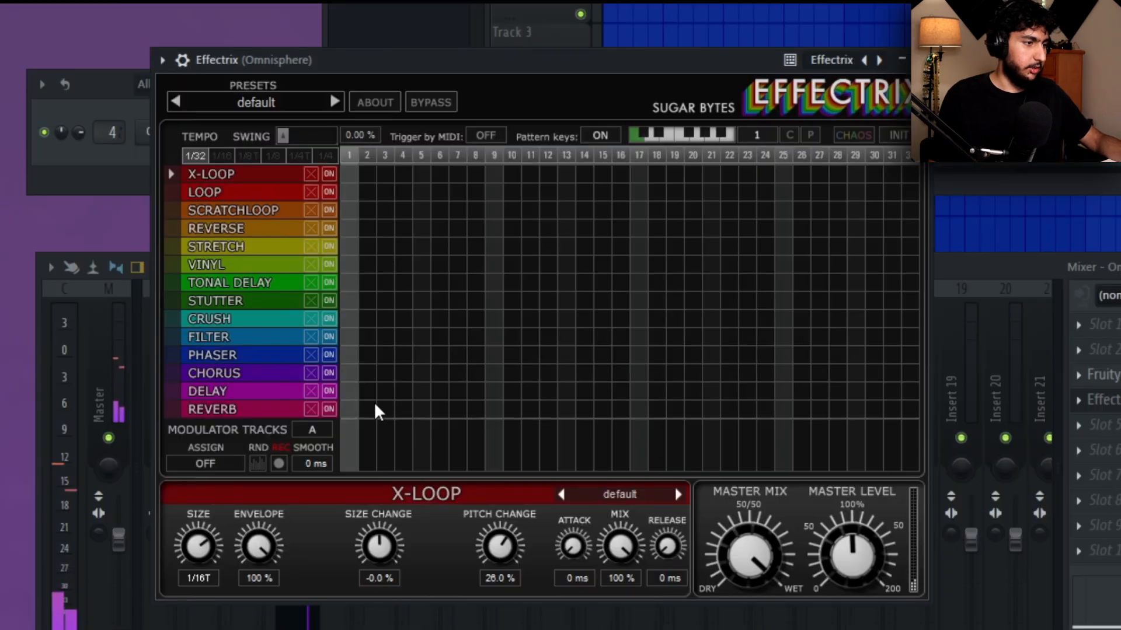
pyautogui.click(376, 410)
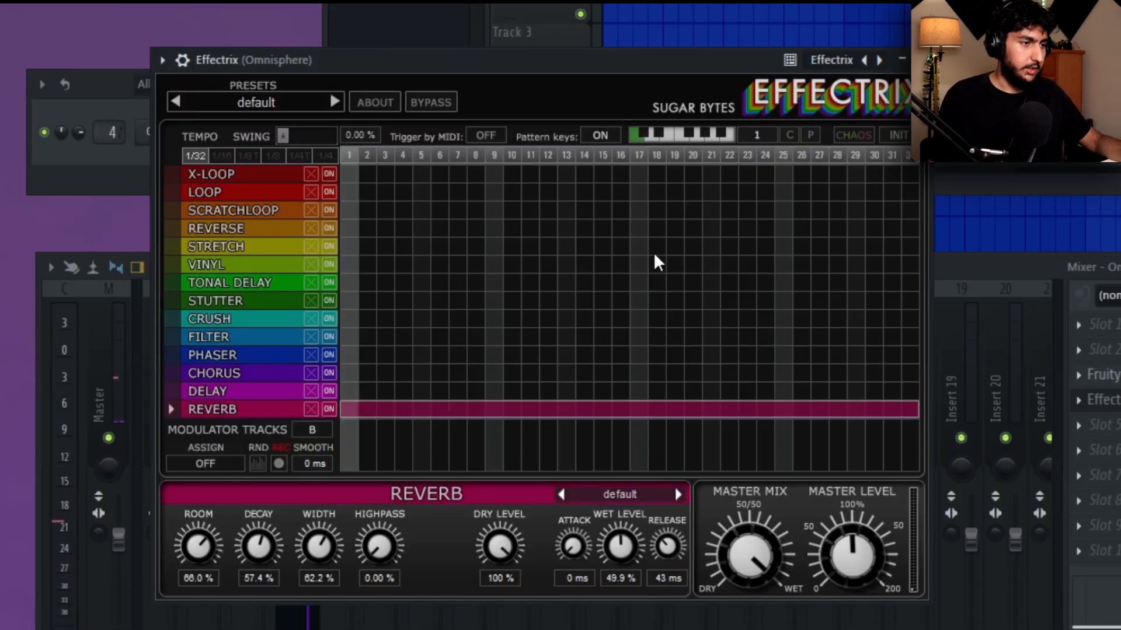
# Try the Stretch effect on steps 17–32 and on steps 25–32 of the Effectrix grid during playback.
pyautogui.moveTo(639, 247); pyautogui.dragTo(963, 274)
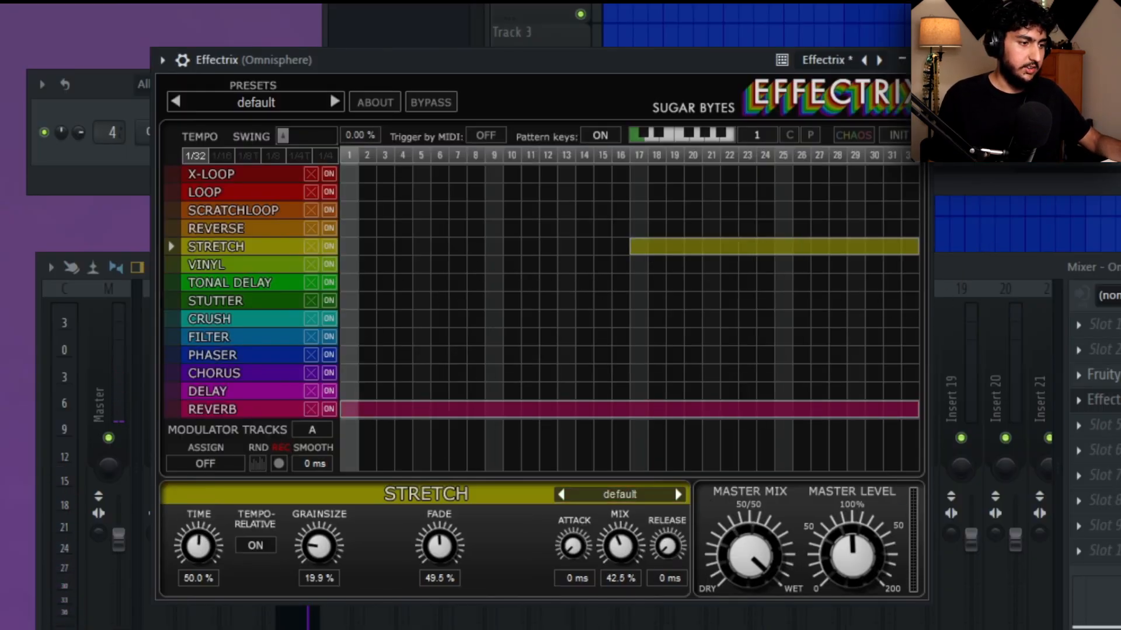
pyautogui.click(241, 415)
pyautogui.press('space')
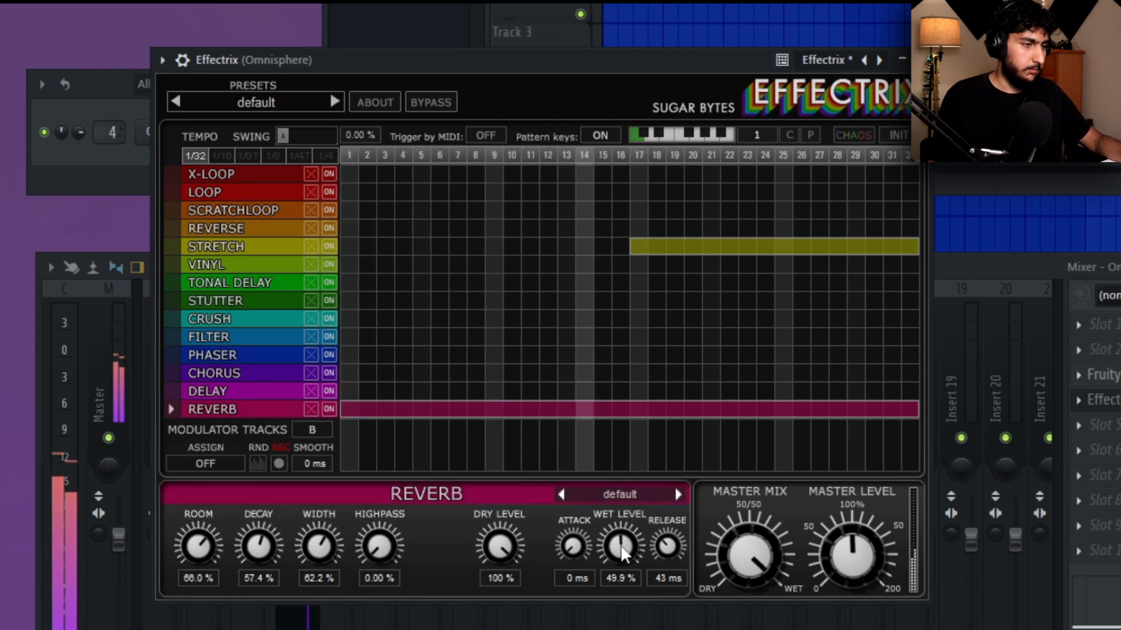
pyautogui.click(744, 250)
pyautogui.moveTo(786, 246); pyautogui.dragTo(983, 295)
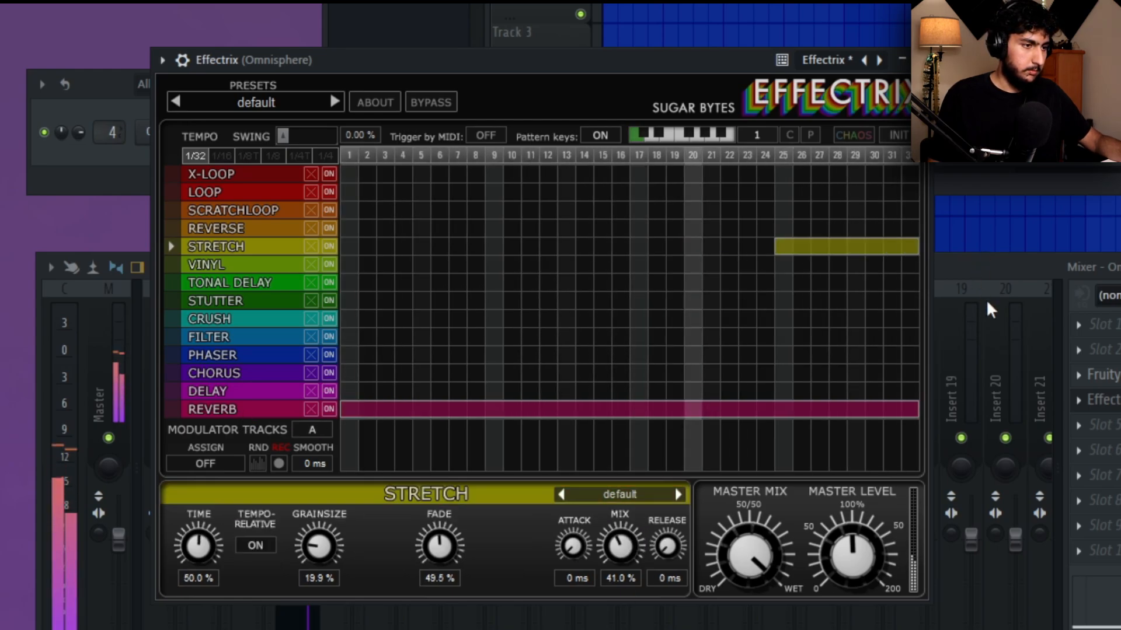
pyautogui.click(876, 252)
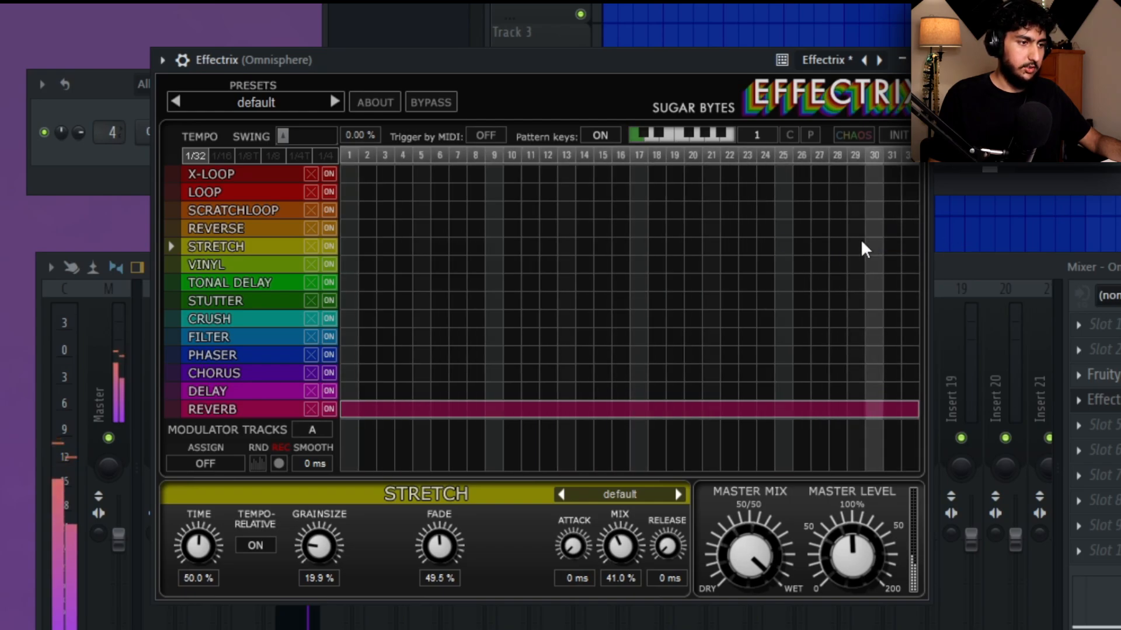
# Fill Effectrix's Reverse lane on steps 25–32 and 9–16, and turn down the Reverse mix.
pyautogui.moveTo(781, 228); pyautogui.dragTo(928, 227)
pyautogui.moveTo(635, 552); pyautogui.dragTo(630, 520)
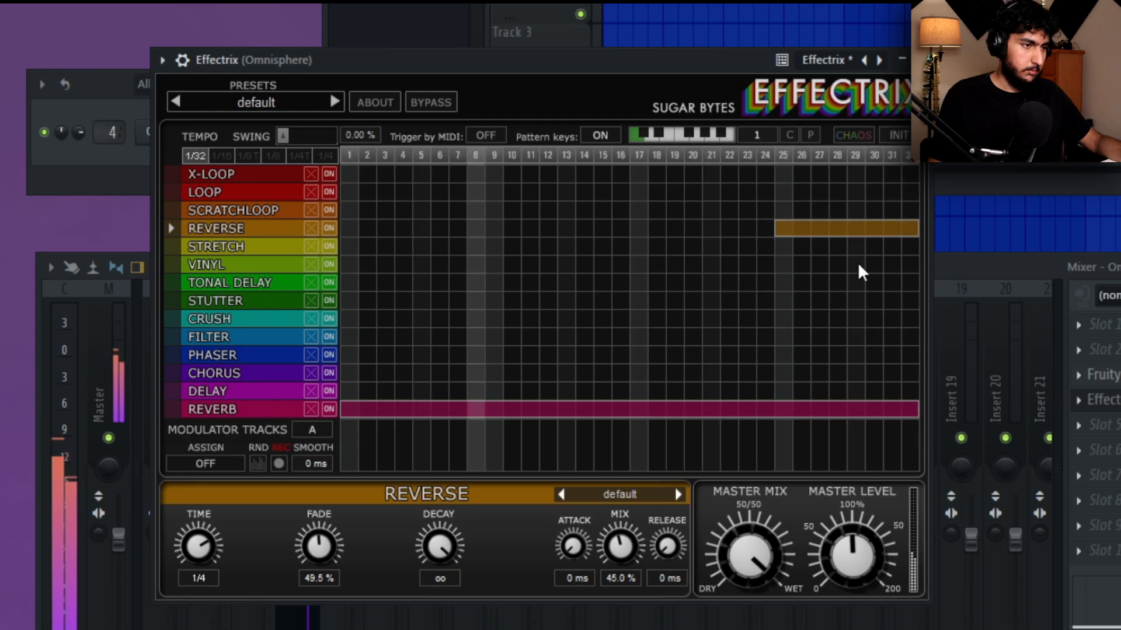
pyautogui.moveTo(488, 228); pyautogui.dragTo(625, 228)
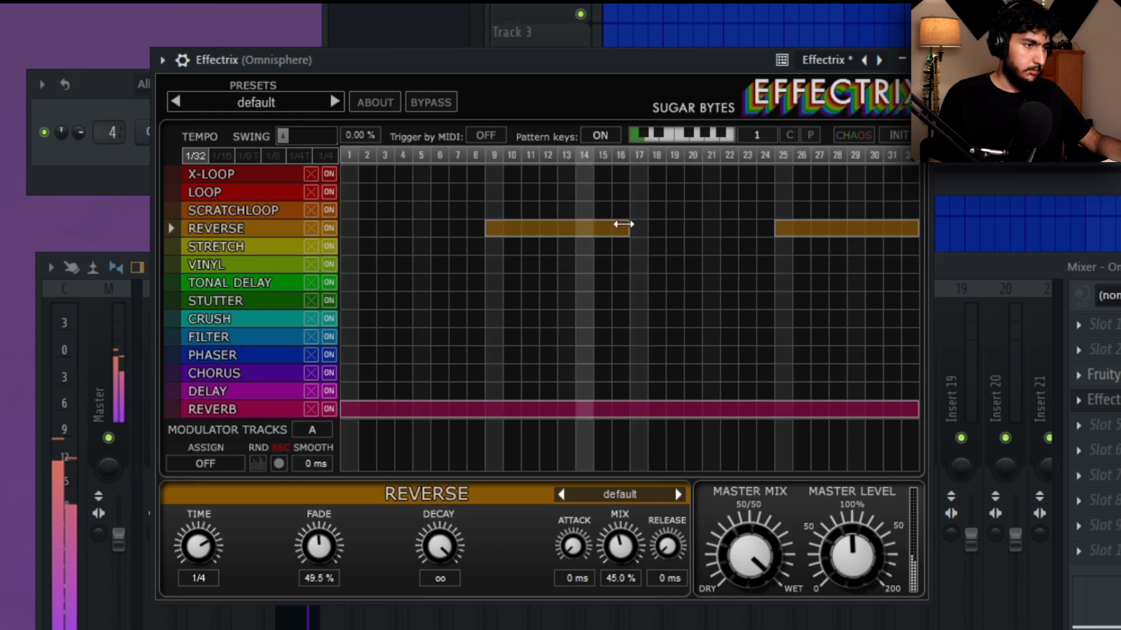
pyautogui.moveTo(621, 546); pyautogui.dragTo(630, 579)
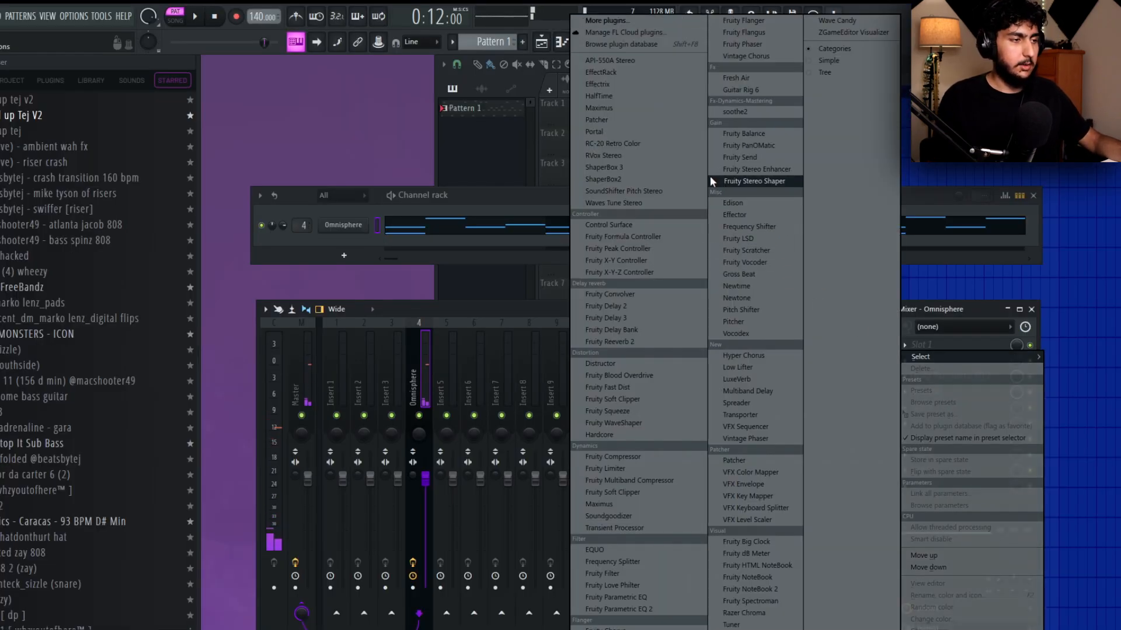
# Load HalfTime after Effectrix on the Omnisphere mixer track, compare the melody with it on and off, and bypass it.
pyautogui.click(654, 94)
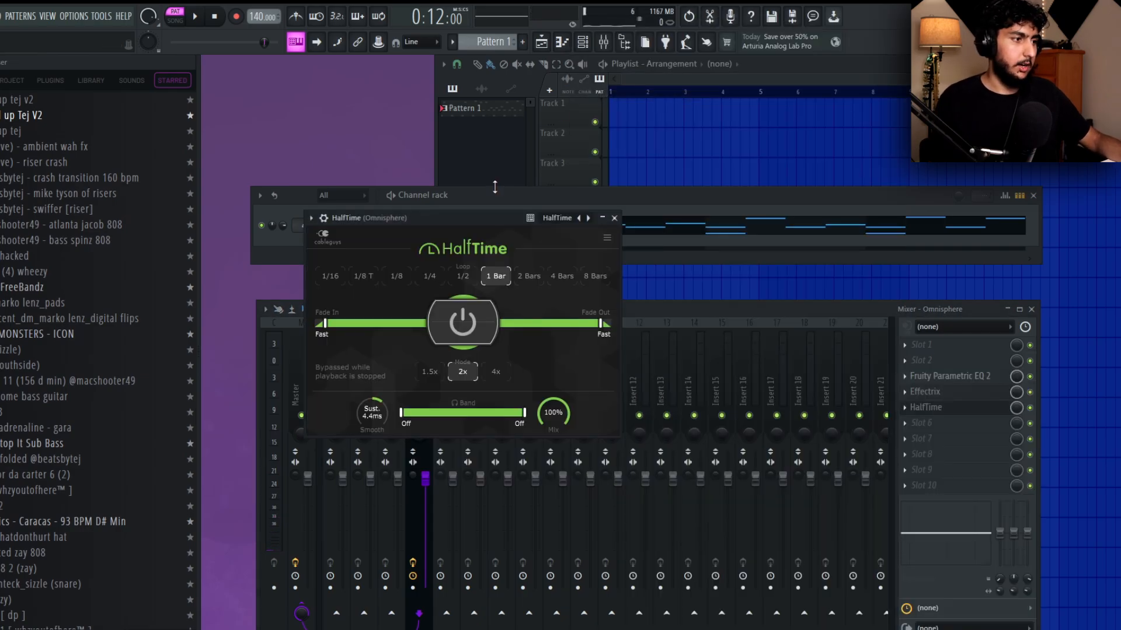
pyautogui.press('space')
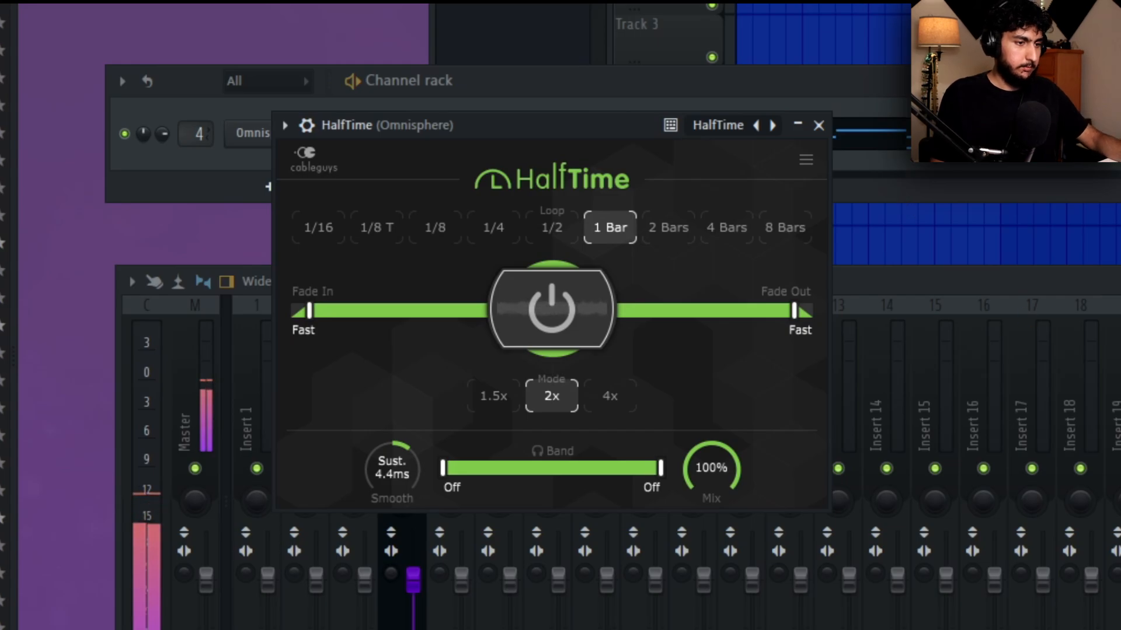
pyautogui.click(1119, 339)
pyautogui.click(1120, 338)
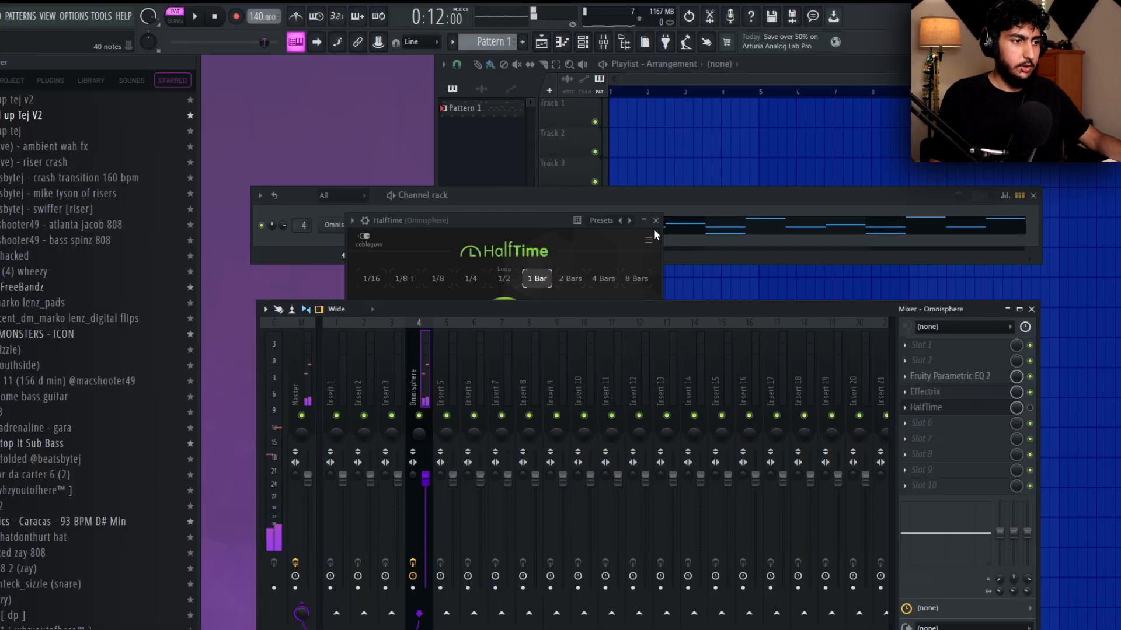
pyautogui.click(655, 222)
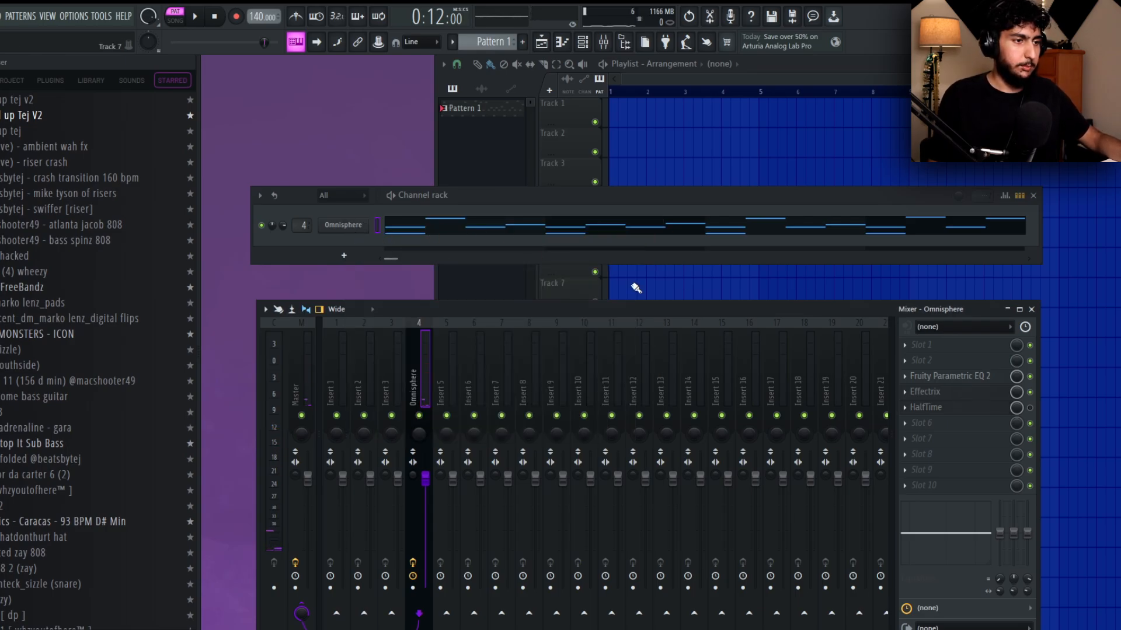
pyautogui.click(1032, 410)
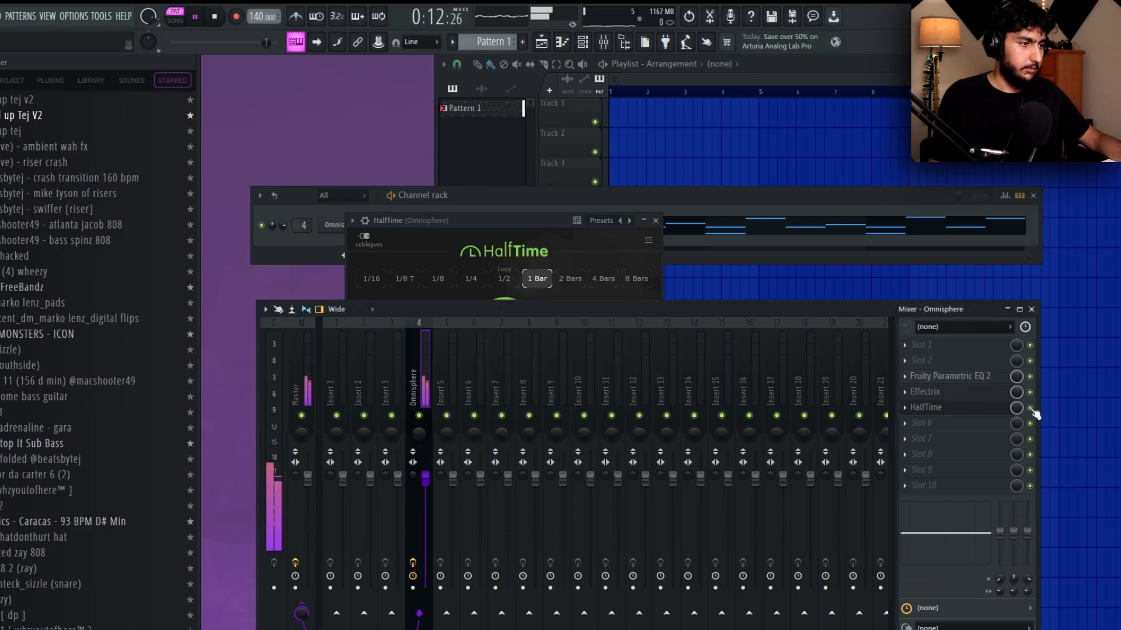
pyautogui.click(554, 232)
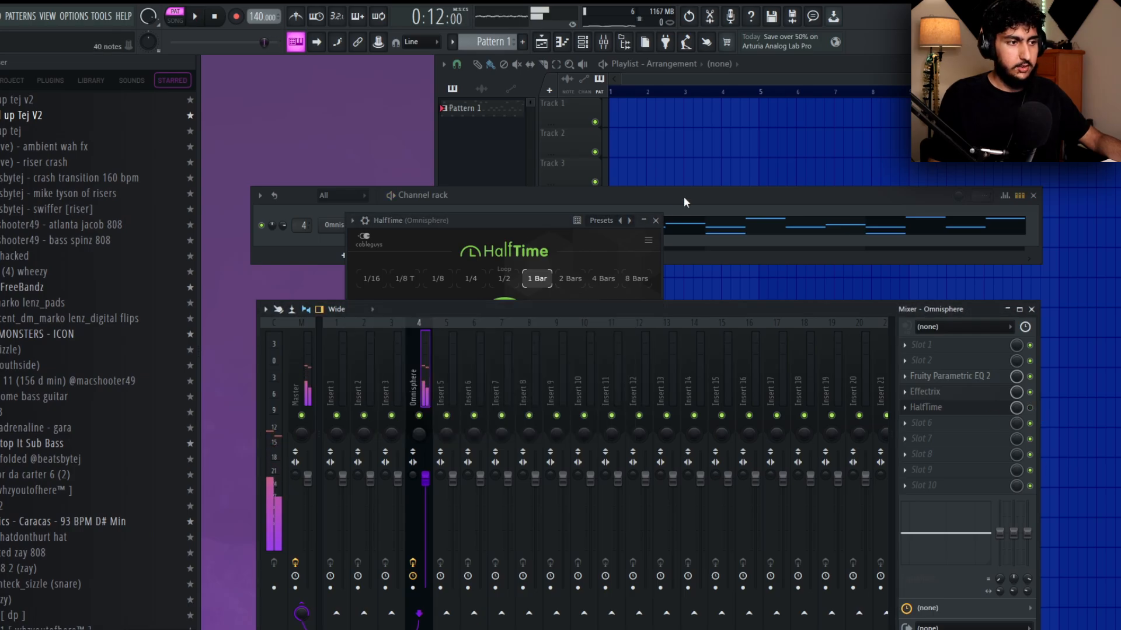
# Add a second Omnisphere channel and load the Keyscape Library patch LA Custom C7 - Cinematic.
pyautogui.click(358, 216)
pyautogui.click(344, 256)
pyautogui.click(373, 112)
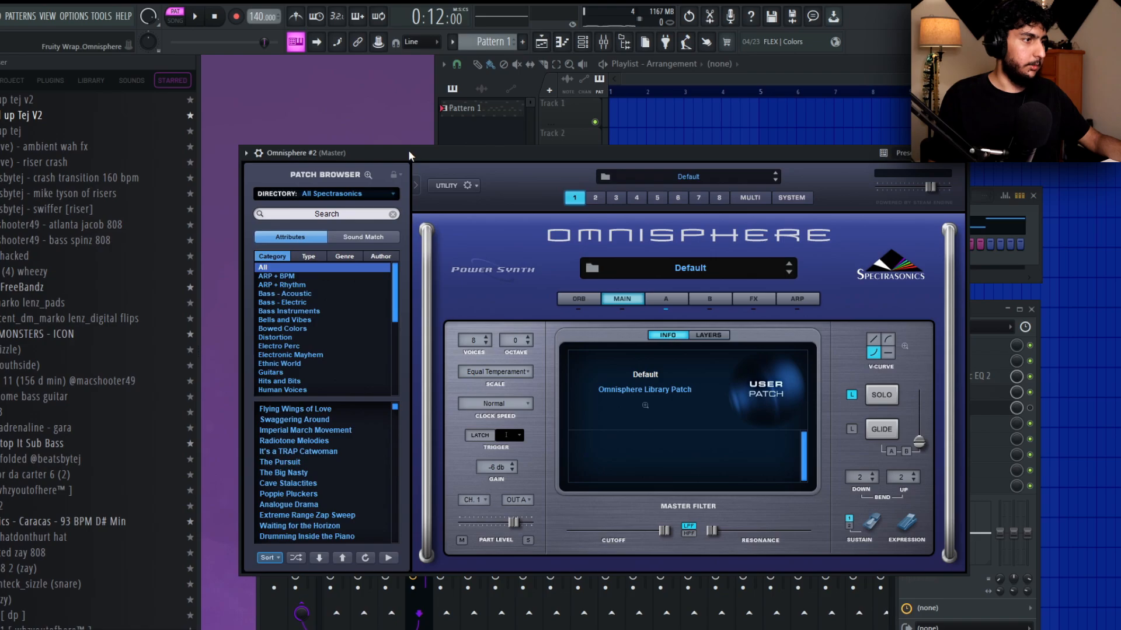
pyautogui.moveTo(408, 151); pyautogui.dragTo(447, 120)
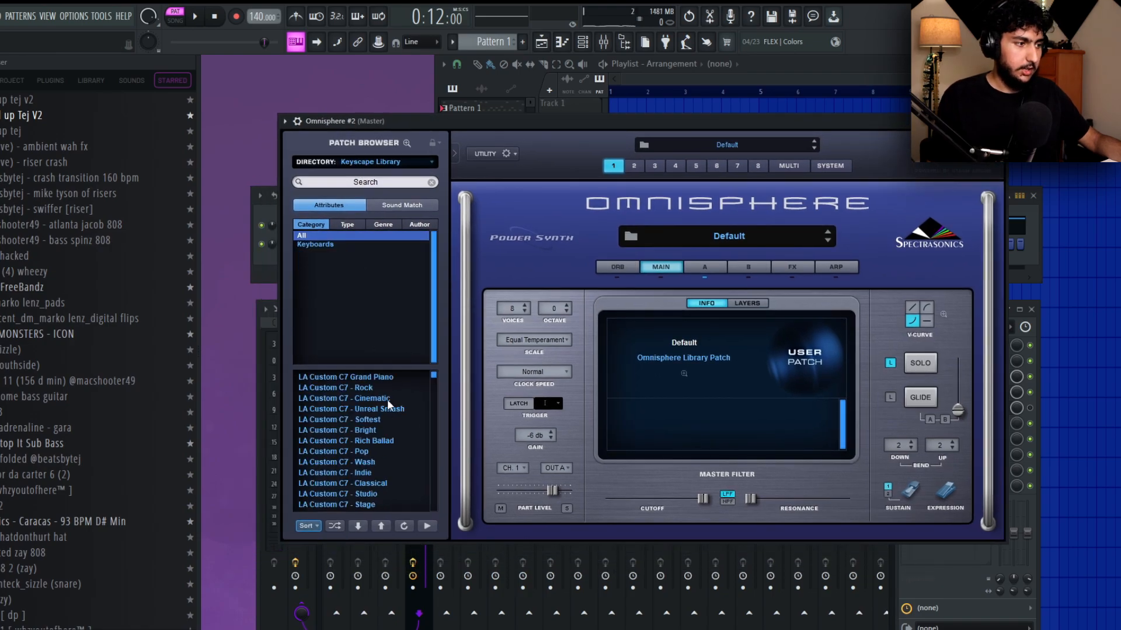
pyautogui.click(387, 400)
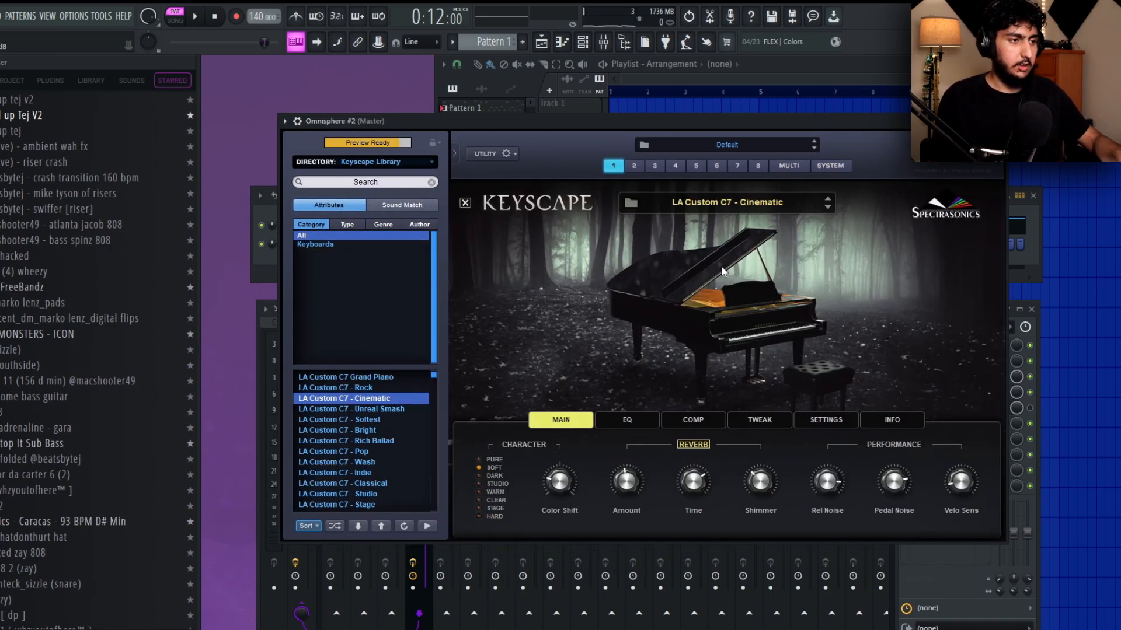
# In the second Omnisphere's piano roll, draw a four-bar E3 note from bar 1 and copy it an octave down to E2.
pyautogui.click(274, 244)
pyautogui.rightClick(374, 240)
pyautogui.click(378, 242)
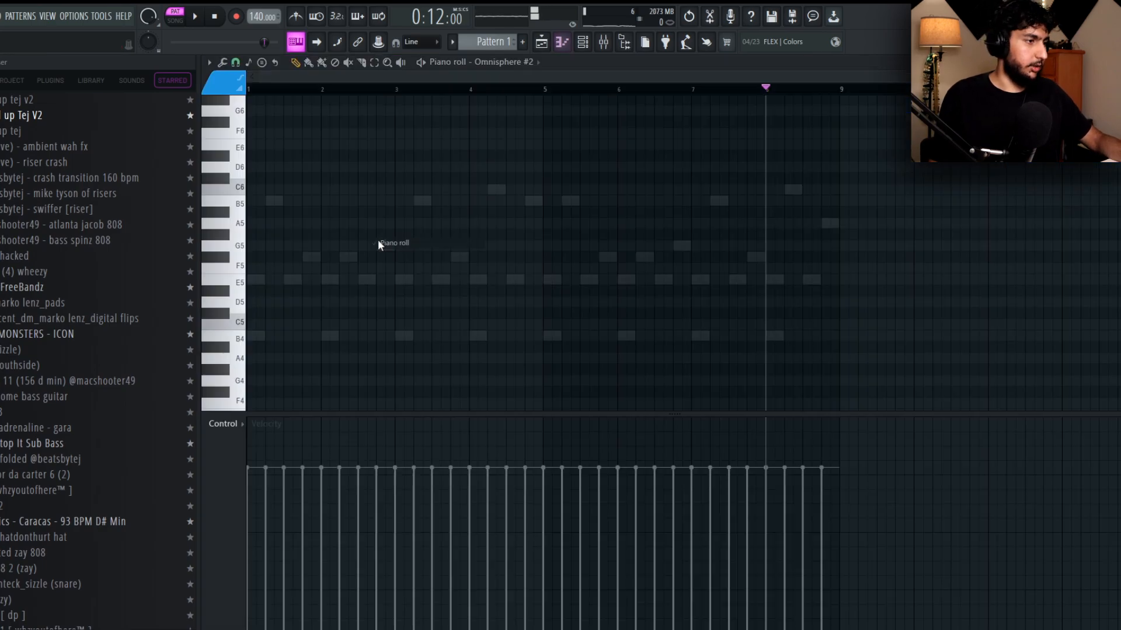
pyautogui.scroll(-5, 309, 237)
pyautogui.click(277, 215)
pyautogui.moveTo(271, 213); pyautogui.dragTo(640, 223)
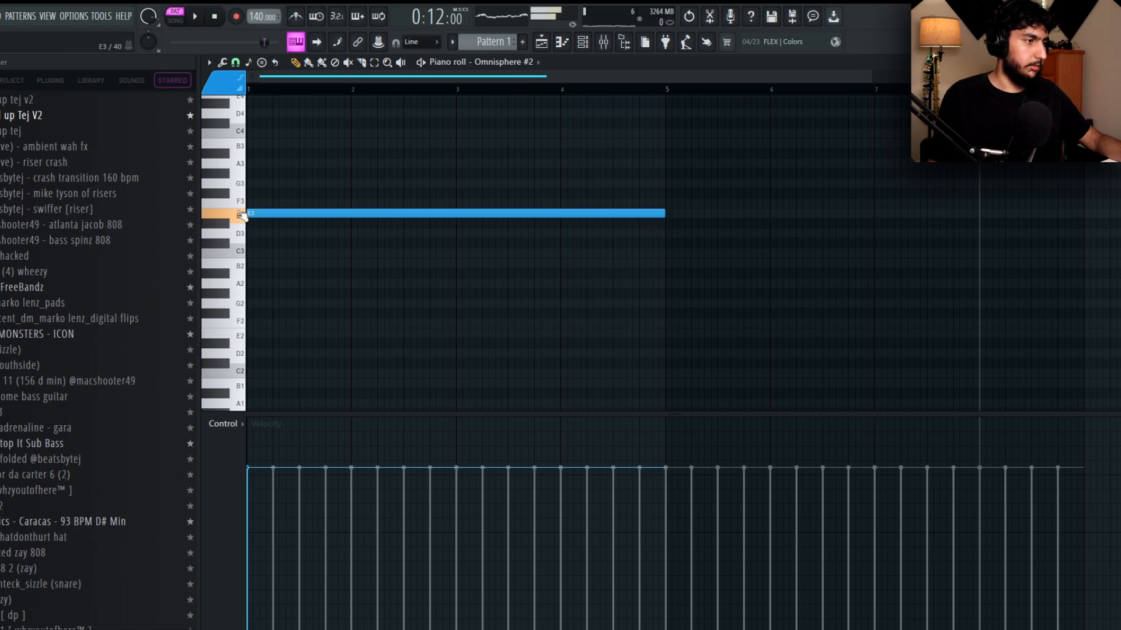
pyautogui.moveTo(721, 270); pyautogui.dragTo(393, 143)
pyautogui.moveTo(327, 213); pyautogui.dragTo(320, 324)
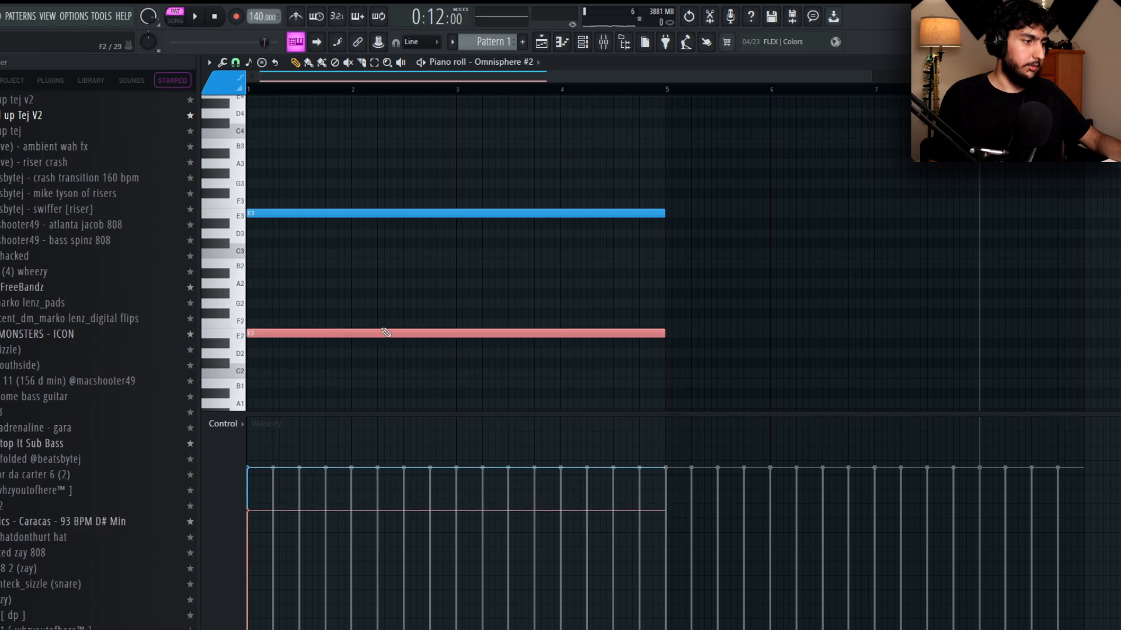
# Lower the velocities of the E3 and E2 notes, duplicate both into bars 5 to 8, and play the pattern.
pyautogui.moveTo(843, 369); pyautogui.dragTo(516, 201)
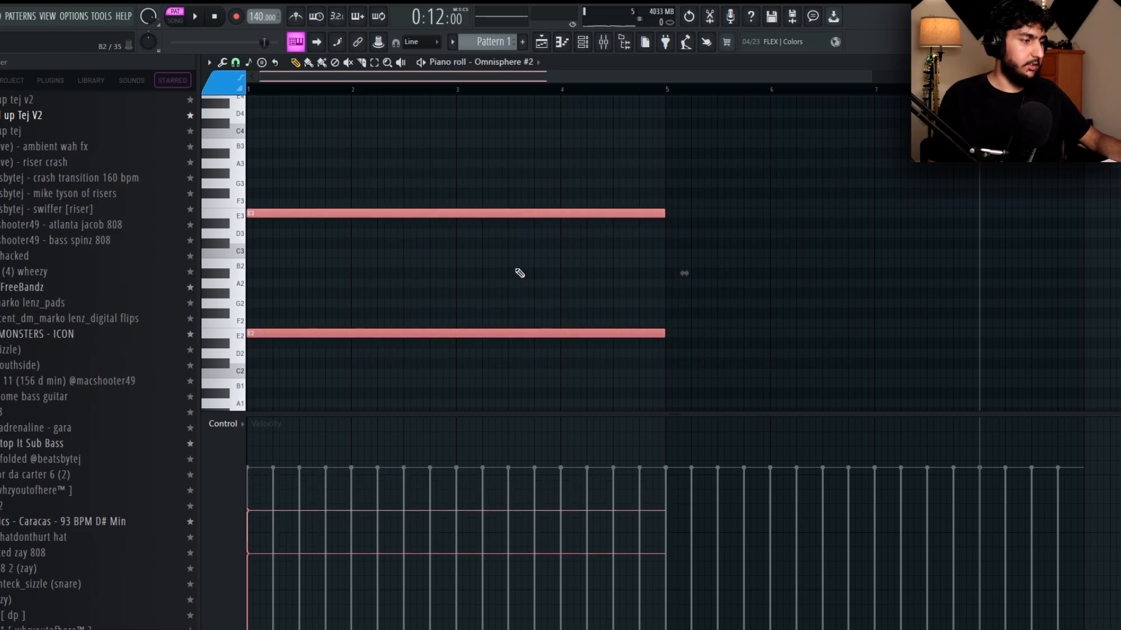
pyautogui.scroll(-2, 533, 158)
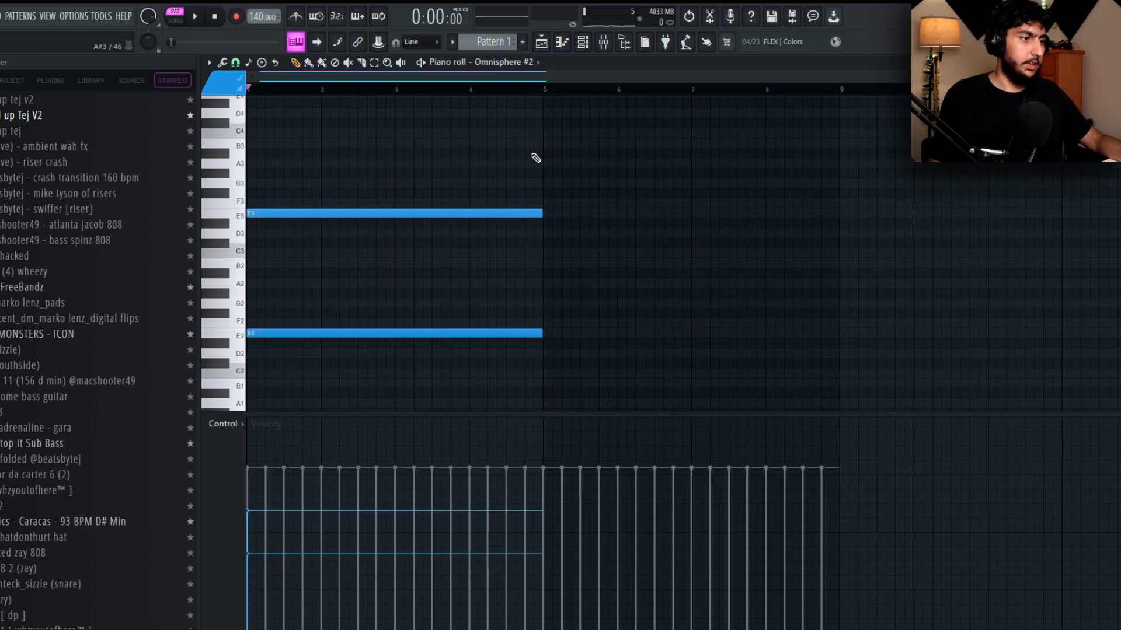
pyautogui.scroll(8, 553, 175)
pyautogui.scroll(-8, 561, 181)
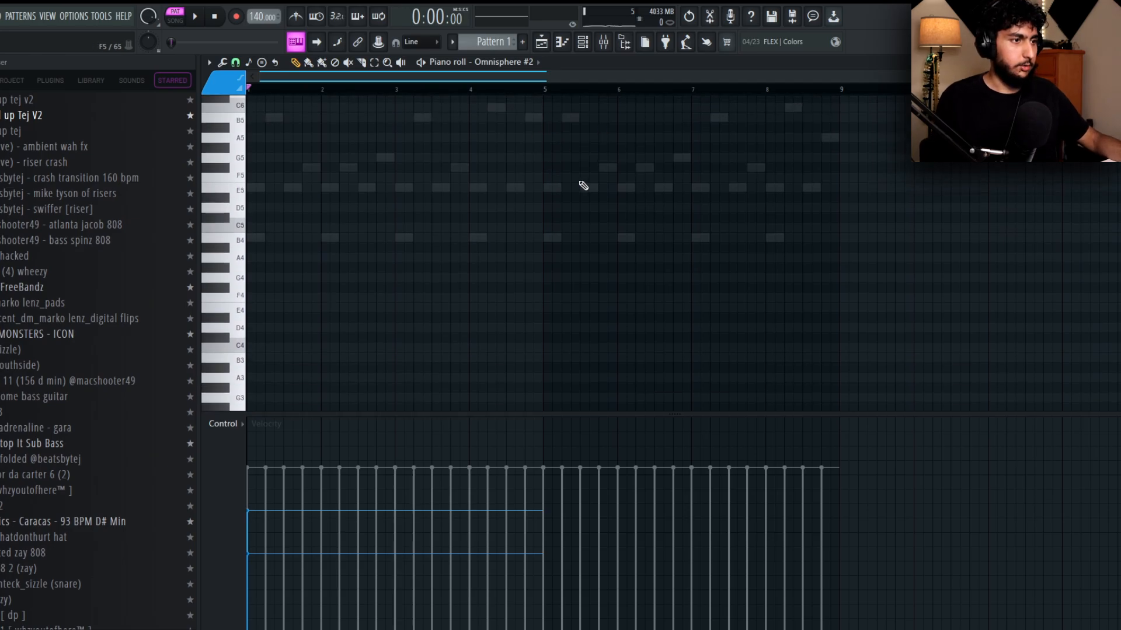
pyautogui.hotkey('ctrl', 'b')
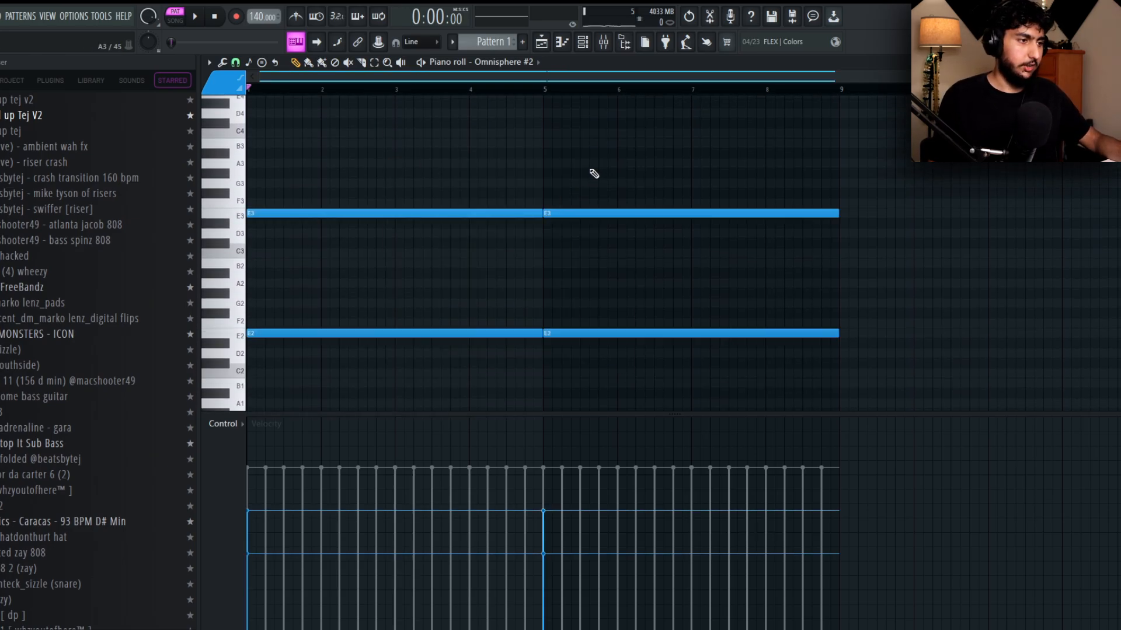
pyautogui.press('space')
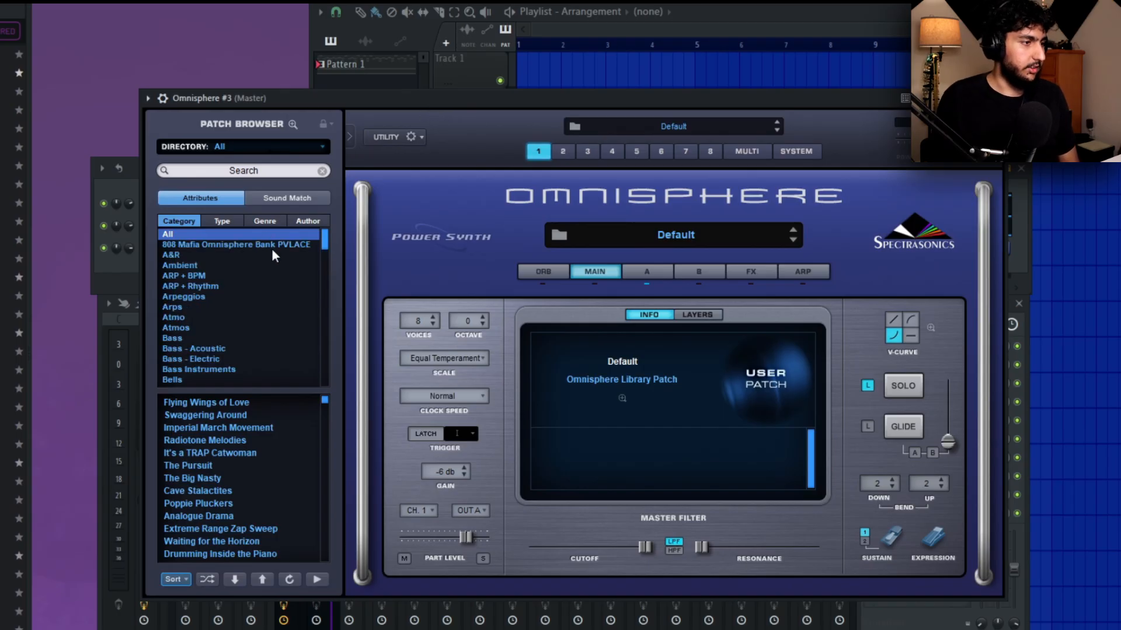
# Add a third Omnisphere channel and audition the 808 Mafia bank's flute patches from FLUTE - Oblivion on, choosing FLUTE - Water.
pyautogui.click(274, 246)
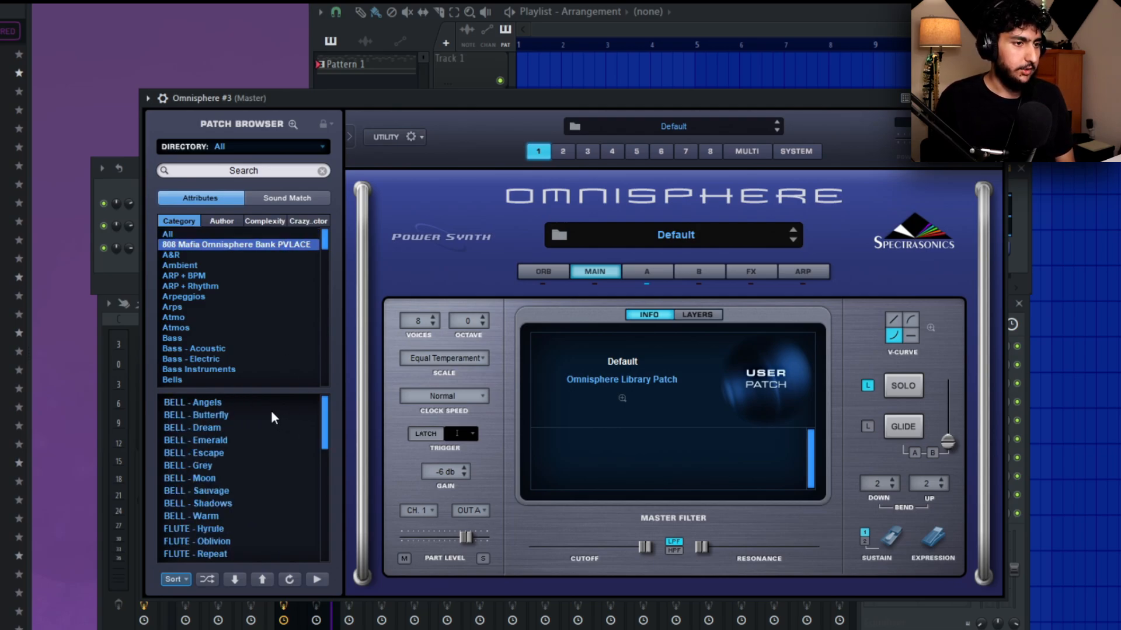
pyautogui.scroll(-3, 244, 401)
pyautogui.click(230, 466)
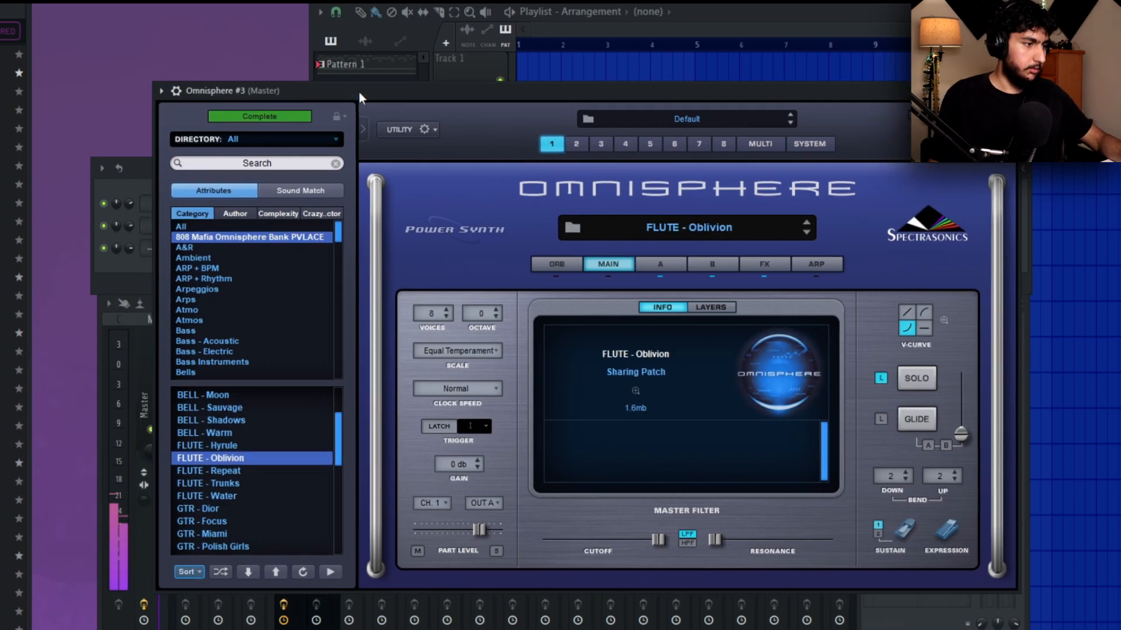
pyautogui.click(241, 468)
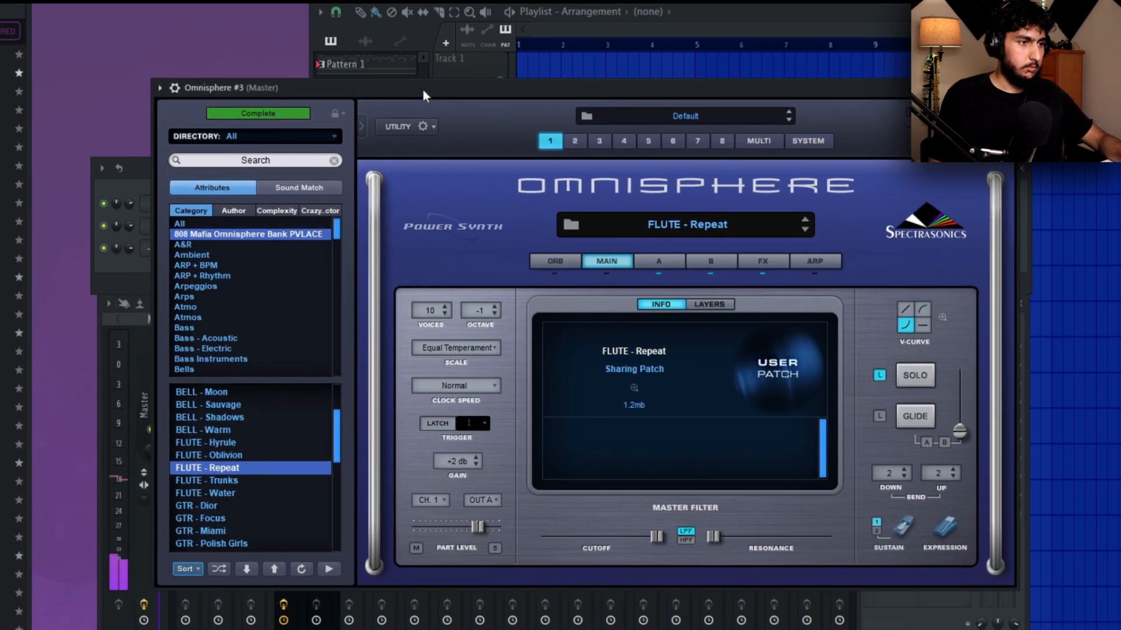
pyautogui.click(806, 229)
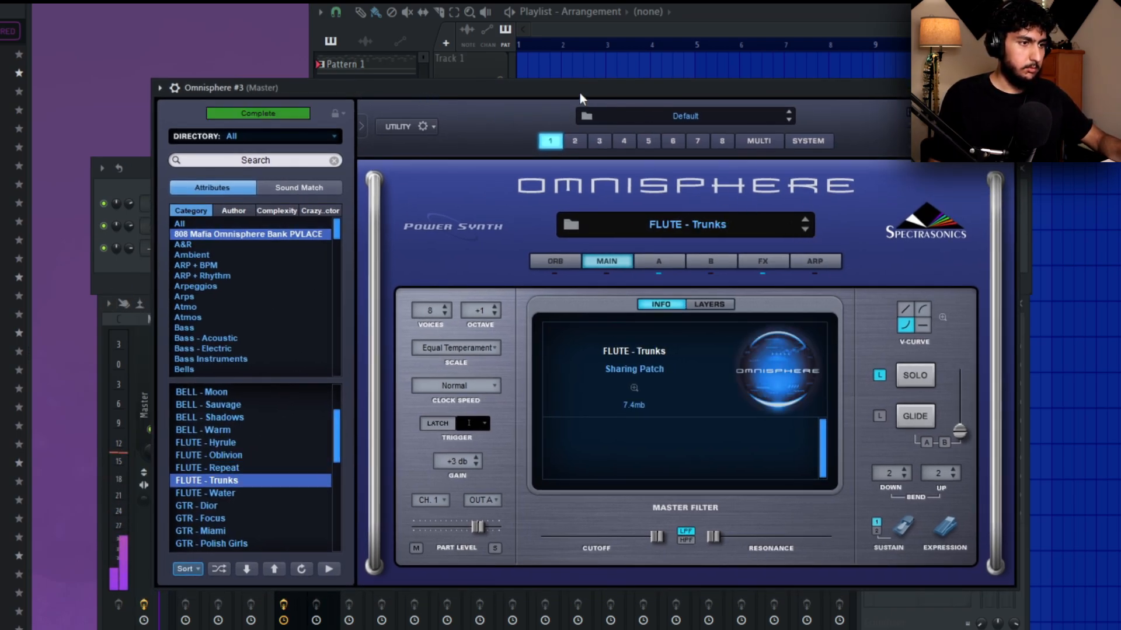
pyautogui.click(806, 230)
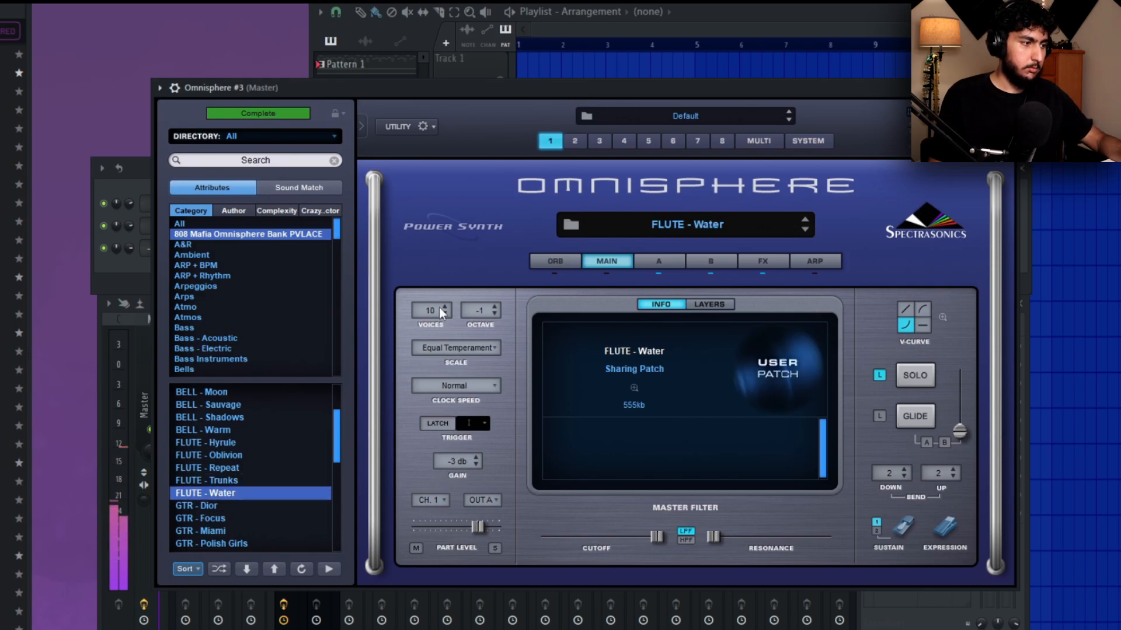
# In the third Omnisphere's piano roll, place a four-bar B5 note at bar 2 and a G5 copy at bar 3.
pyautogui.click(124, 274)
pyautogui.rightClick(223, 246)
pyautogui.click(269, 246)
pyautogui.scroll(4, 386, 150)
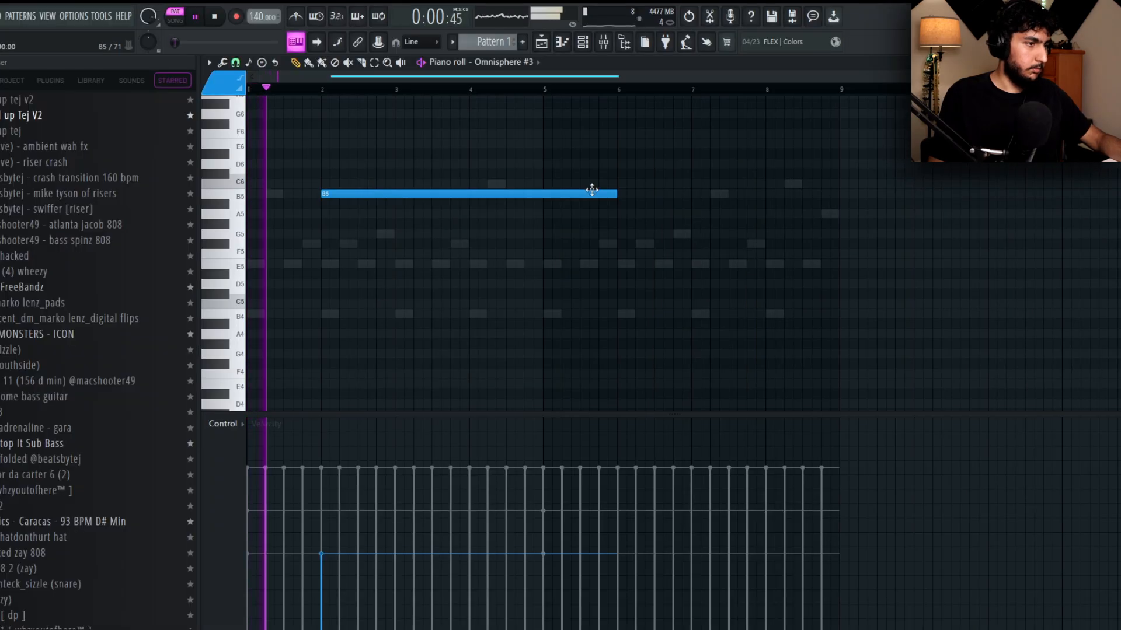
pyautogui.moveTo(382, 507); pyautogui.dragTo(420, 316)
pyautogui.moveTo(380, 193); pyautogui.dragTo(453, 233)
# Shorten the B5 and G5 flute notes together to one bar each.
pyautogui.hotkey('ctrl', 'a')
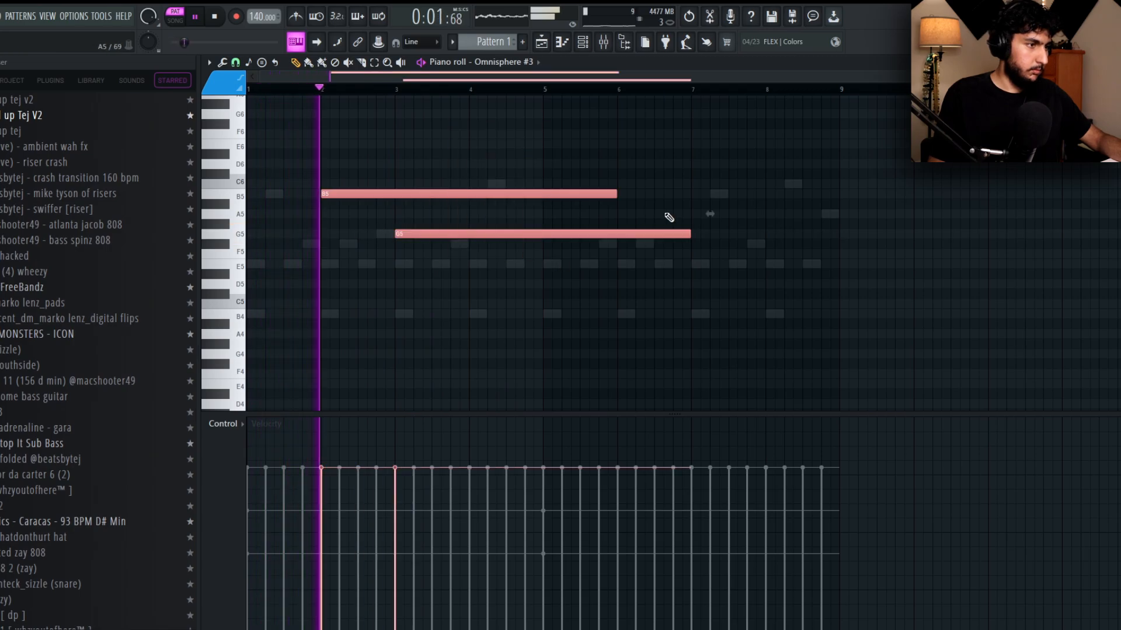
pyautogui.moveTo(613, 194); pyautogui.dragTo(403, 190)
pyautogui.hotkey('ctrl', 'd')
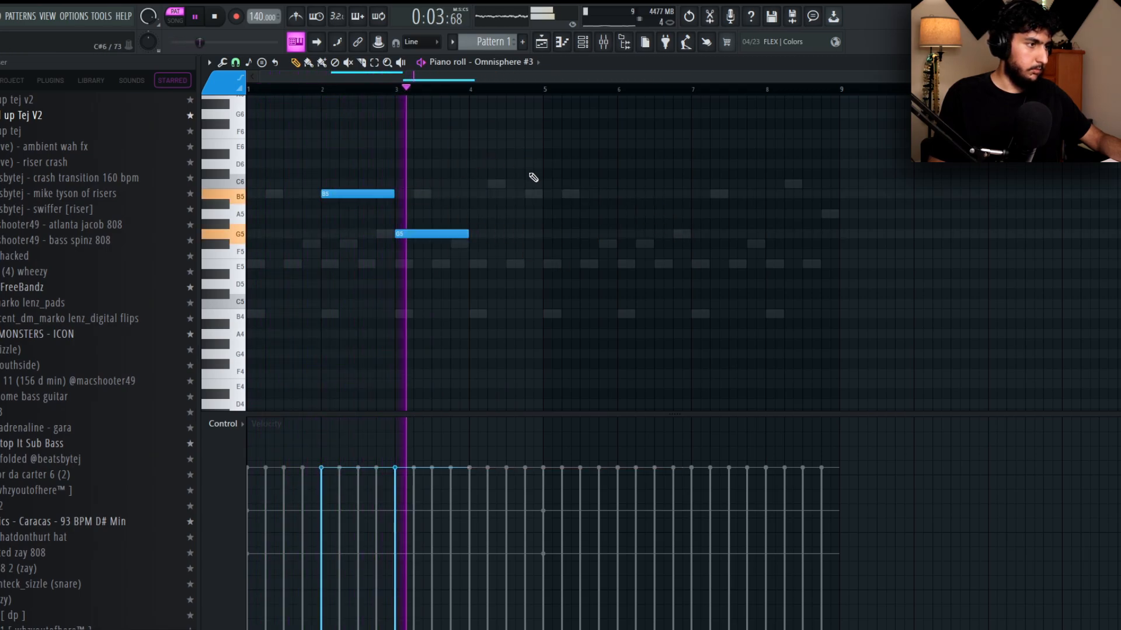
# Shift the B5 and G5 notes half a bar earlier and add one-bar C5 and B4 notes to continue the phrase.
pyautogui.click(472, 266)
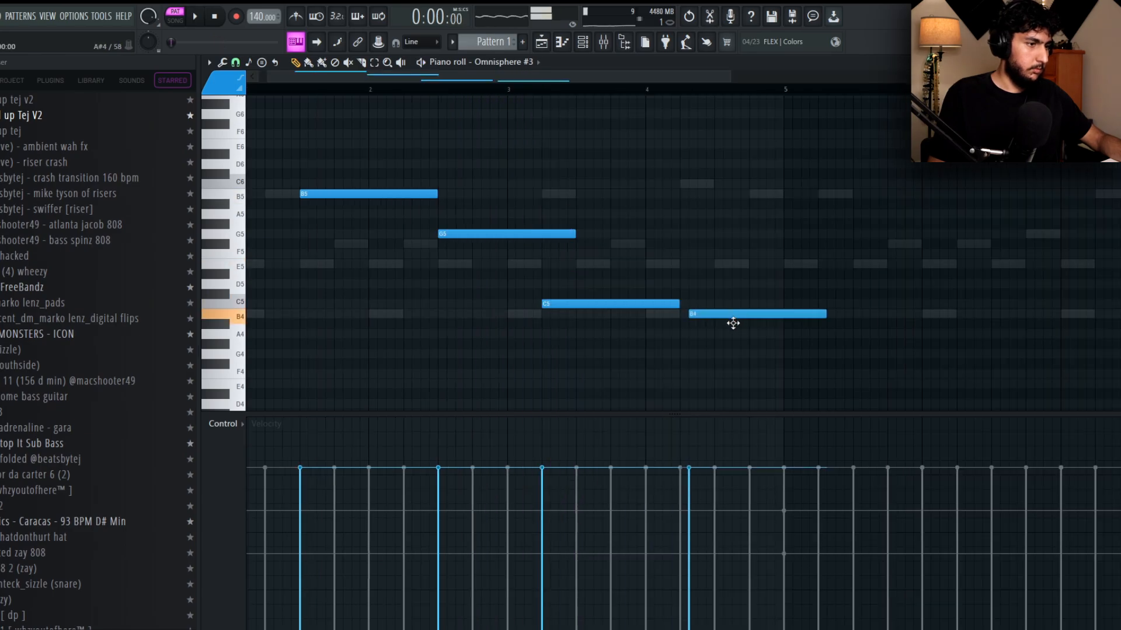
pyautogui.click(497, 91)
pyautogui.scroll(-2, 772, 230)
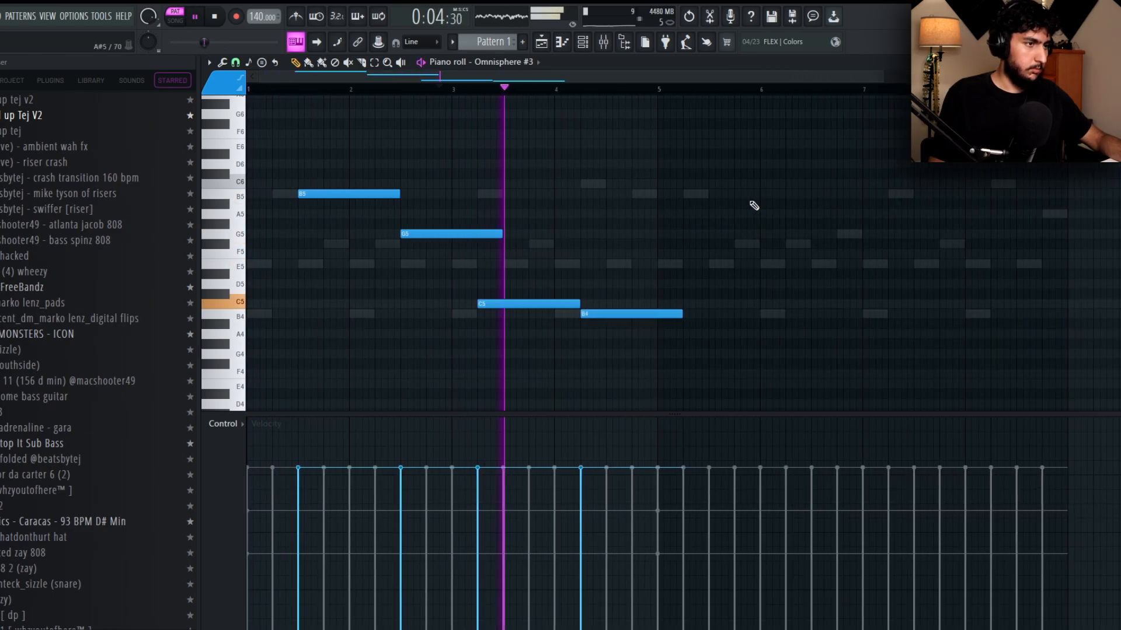
# Duplicate the four-note flute phrase into the second four bars and trim the last B4 to the end of bar 8.
pyautogui.hotkey('ctrl', 'a')
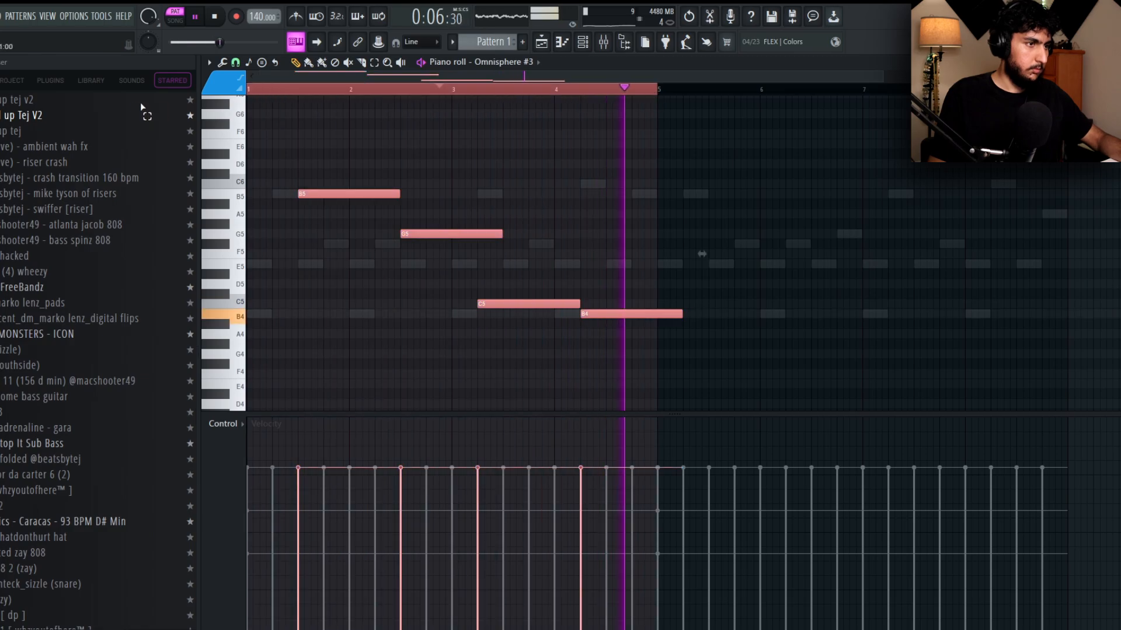
pyautogui.hotkey('ctrl', 'b')
pyautogui.hotkey('ctrl', 'd')
pyautogui.moveTo(1090, 316); pyautogui.dragTo(1065, 317)
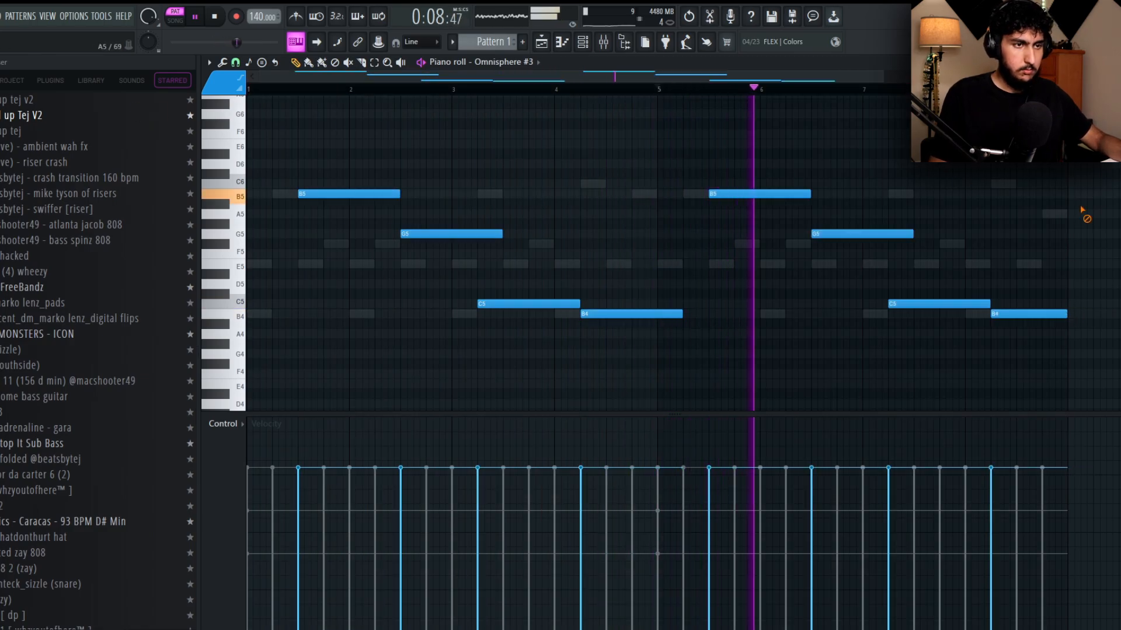
# Audition the BELL - Moon, Sauvage, Shadows and Warm patches in the third Omnisphere as alternatives to the flute.
pyautogui.click(1108, 63)
pyautogui.click(349, 264)
pyautogui.click(349, 264)
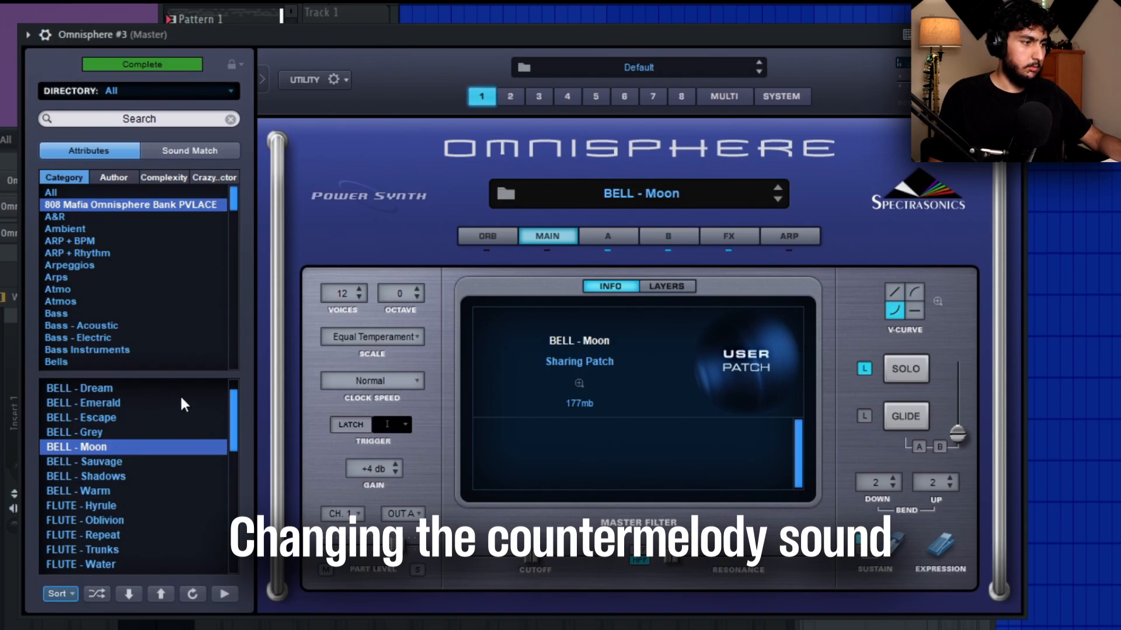
pyautogui.press('Down')
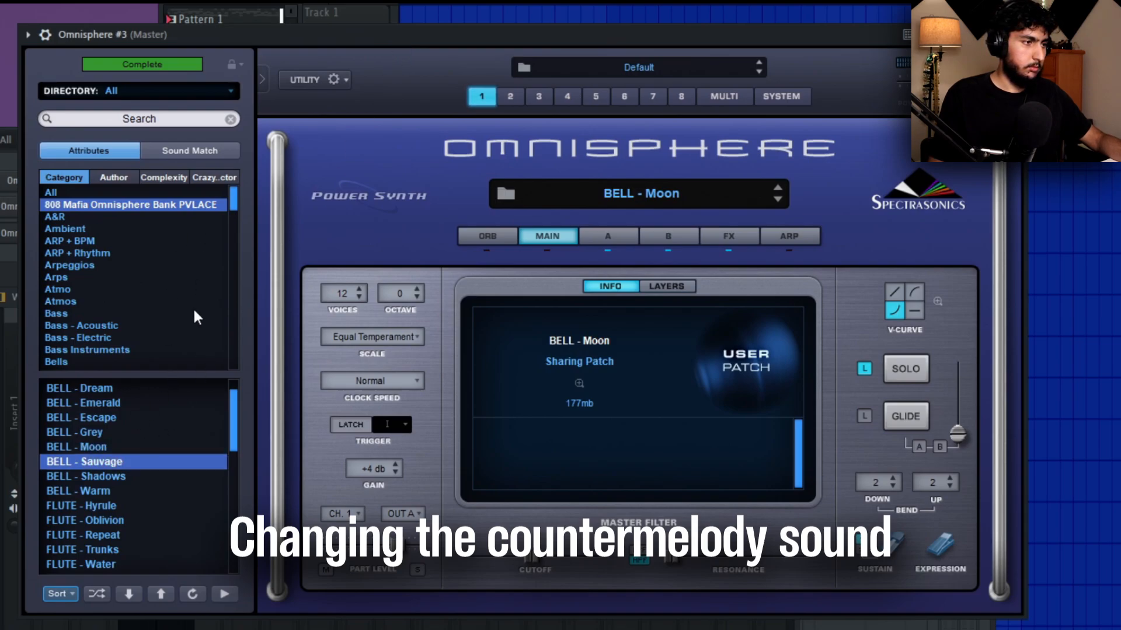
pyautogui.click(124, 473)
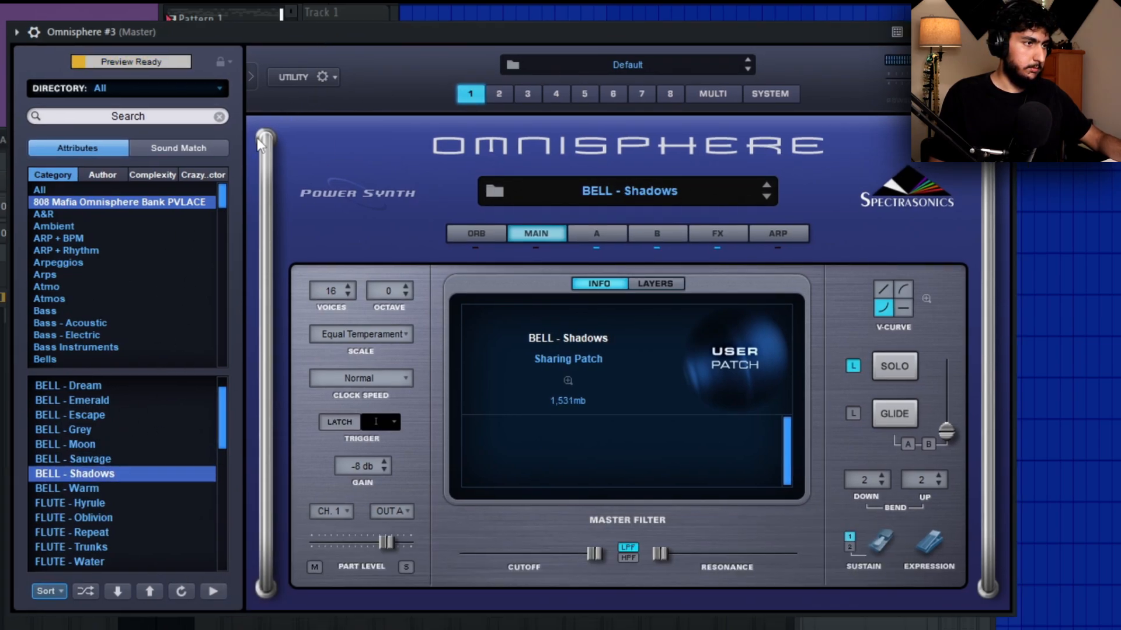
pyautogui.press('Down')
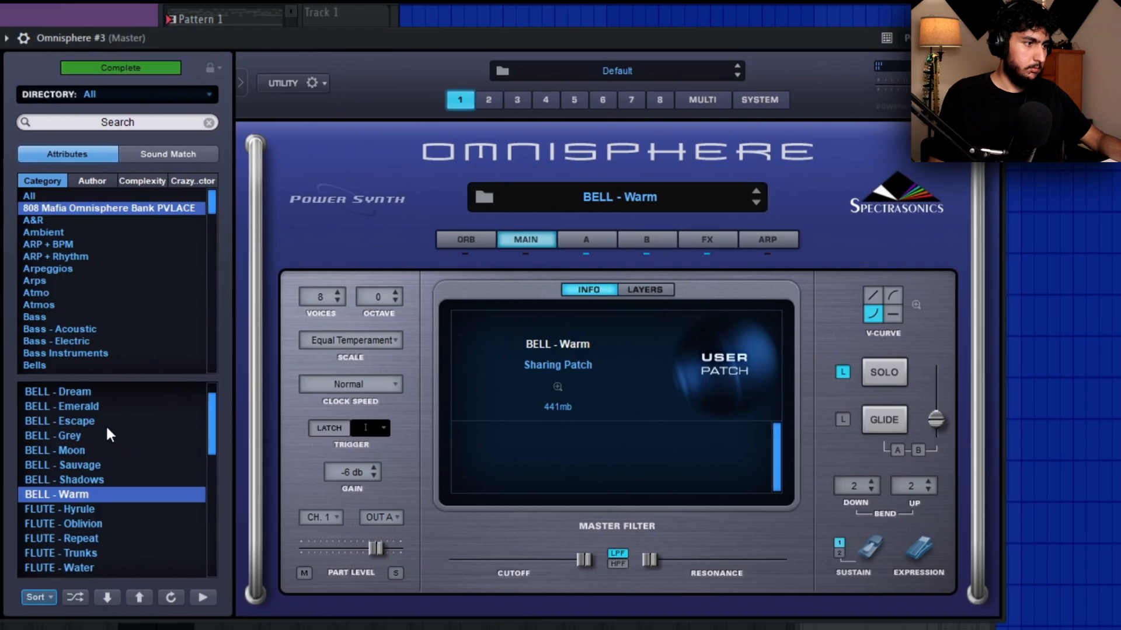
# Try the BELL - Escape and BELL - Emerald patches and load BELL - Dream as the countermelody sound.
pyautogui.click(112, 426)
pyautogui.click(344, 22)
pyautogui.click(137, 47)
pyautogui.moveTo(271, 43); pyautogui.dragTo(291, 38)
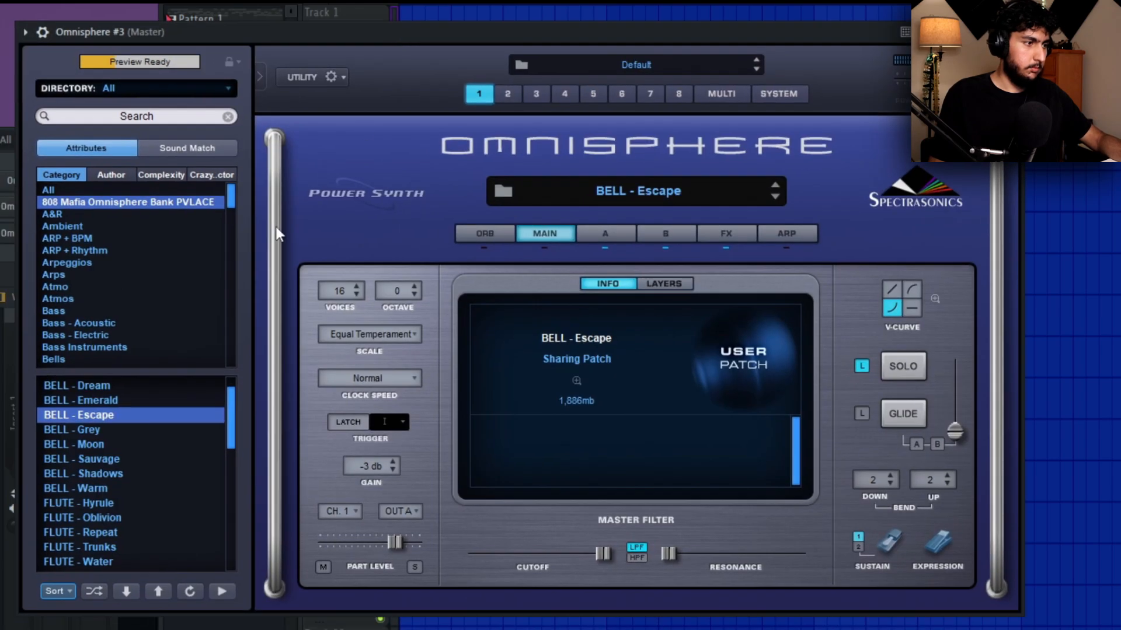
pyautogui.press('Up')
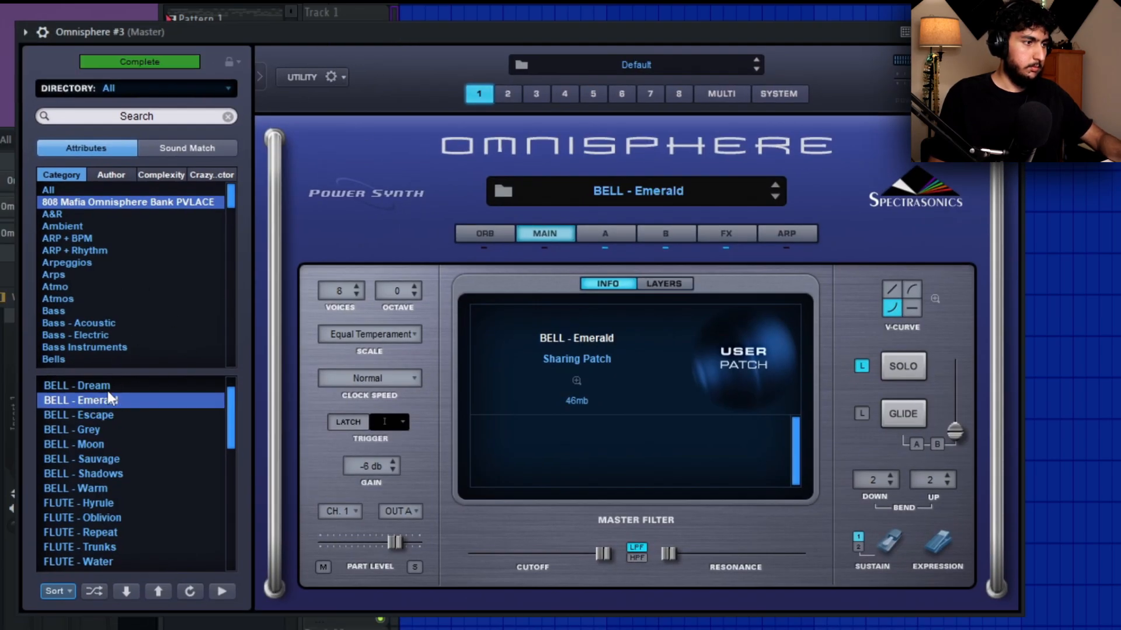
pyautogui.click(101, 386)
pyautogui.scroll(1, 108, 403)
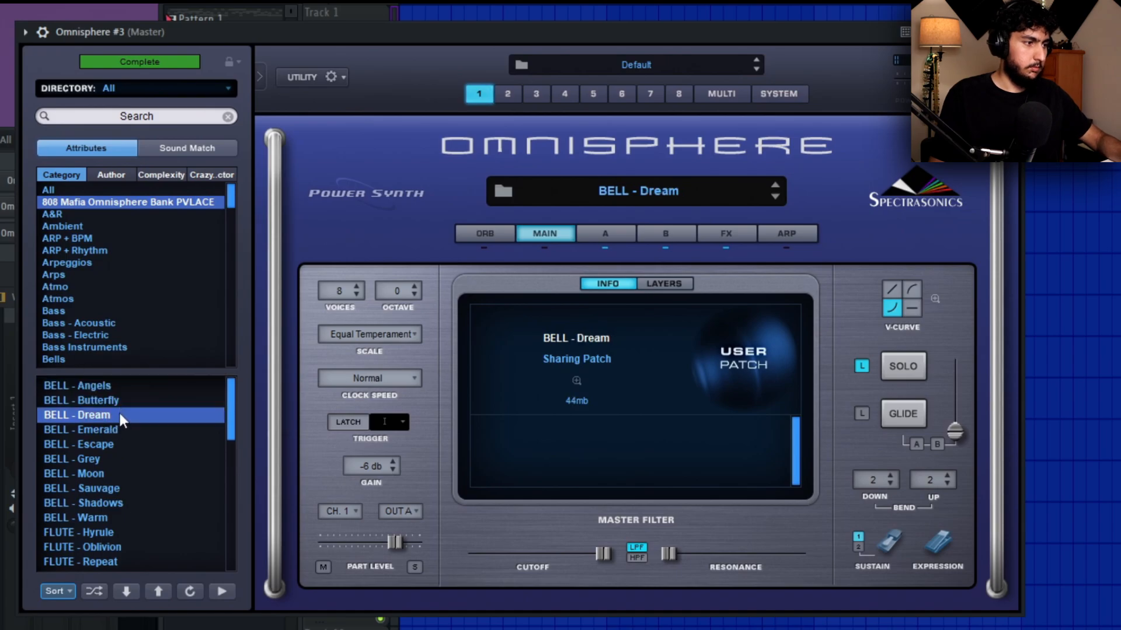
# In the Omnisphere #3 piano roll, raise the last two countermelody notes to E5 and G5 and play back the phrase.
pyautogui.press('F6')
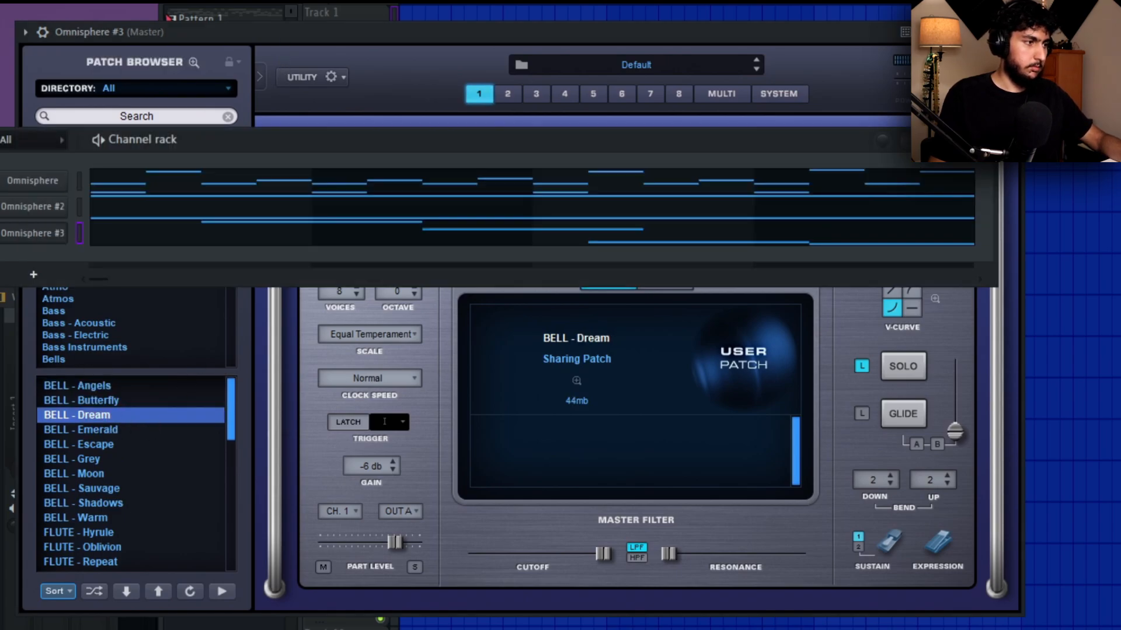
pyautogui.click(184, 234)
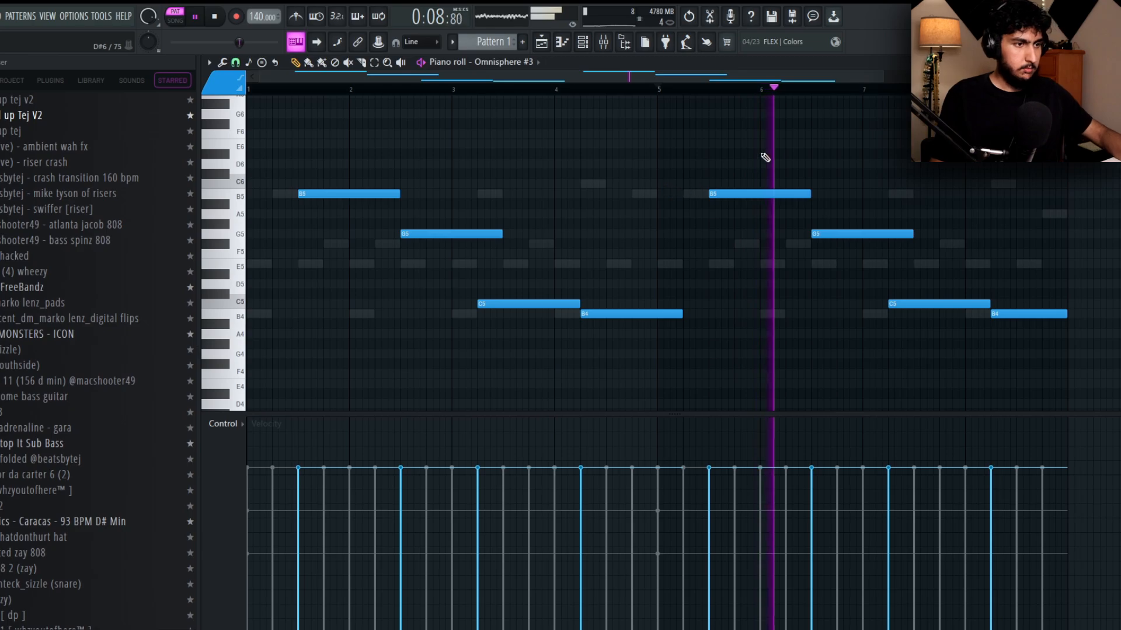
pyautogui.scroll(-1, 788, 152)
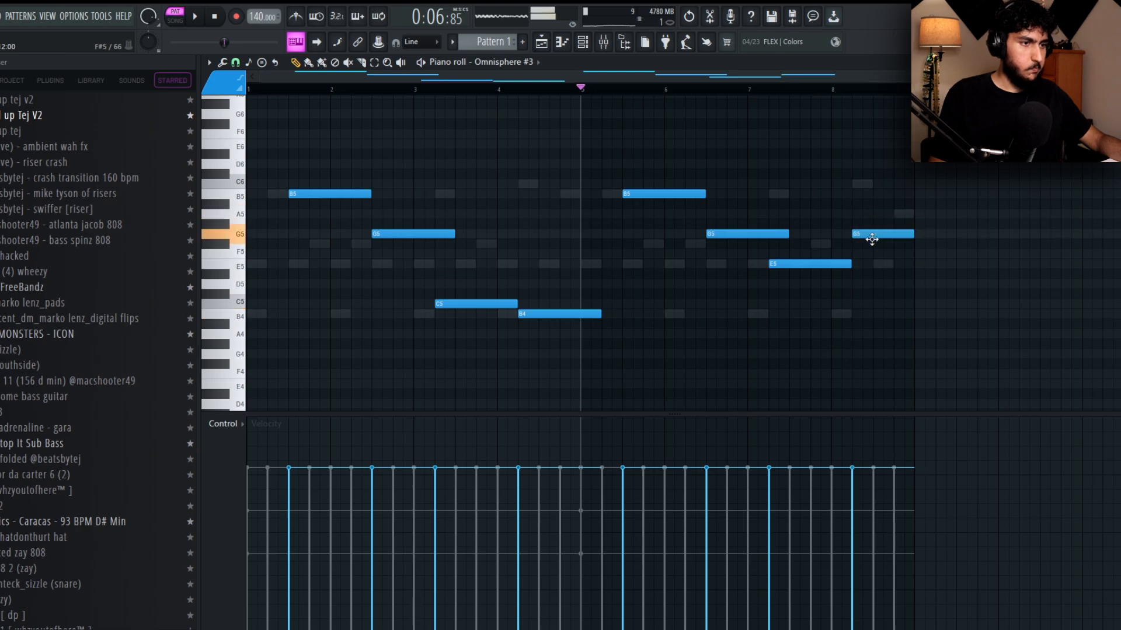
pyautogui.press('space')
pyautogui.click(774, 90)
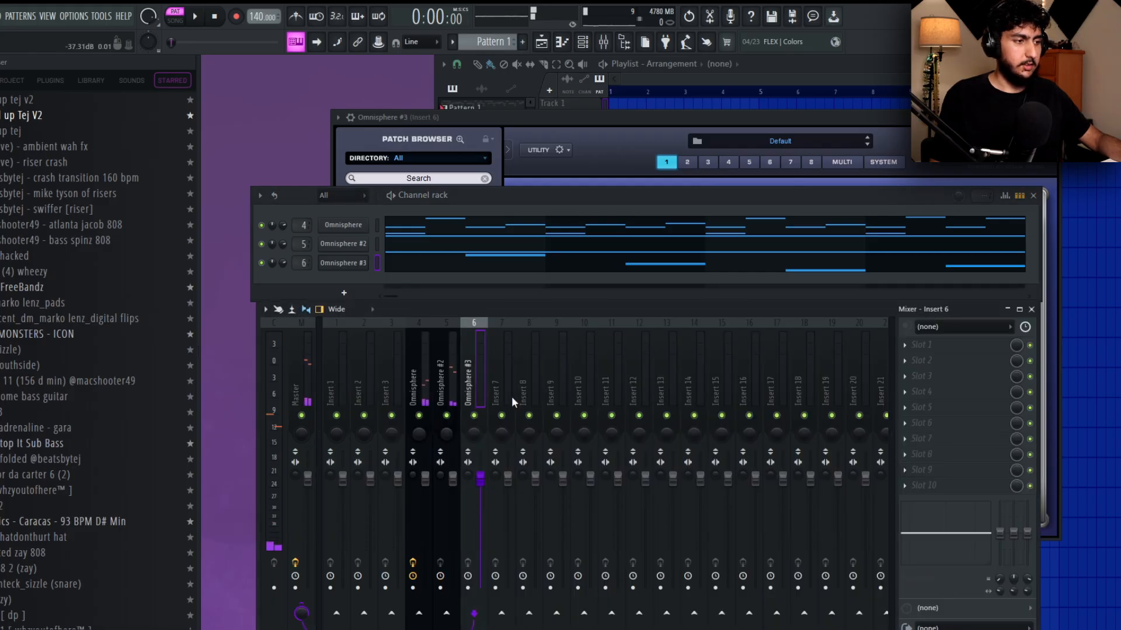
# Add Fruity Parametric EQ 2 to the Omnisphere #3 mixer track.
pyautogui.click(917, 345)
pyautogui.moveTo(923, 357)
pyautogui.click(713, 592)
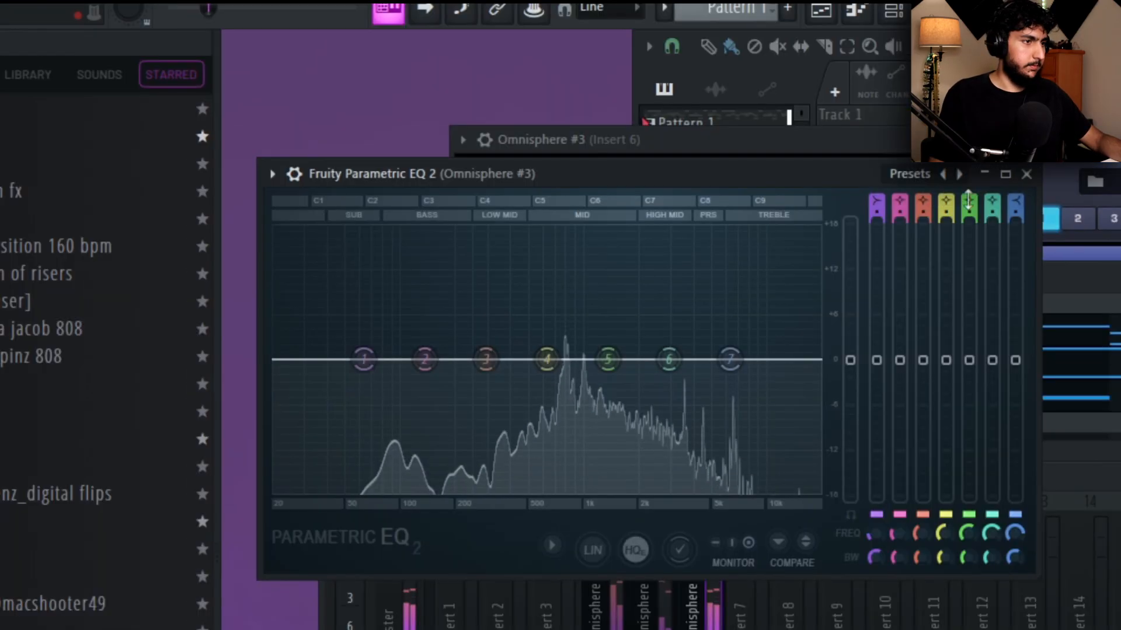
# Step through the EQ presets and move the outer bands inward to trim the countermelody's lows and highs.
pyautogui.click(959, 175)
pyautogui.click(959, 174)
pyautogui.moveTo(305, 360); pyautogui.dragTo(504, 360)
pyautogui.moveTo(798, 385); pyautogui.dragTo(670, 385)
pyautogui.moveTo(506, 360)
pyautogui.mouseDown()
pyautogui.moveTo(533, 359)
pyautogui.moveTo(508, 359)
pyautogui.mouseUp()
pyautogui.moveTo(686, 359); pyautogui.dragTo(585, 359)
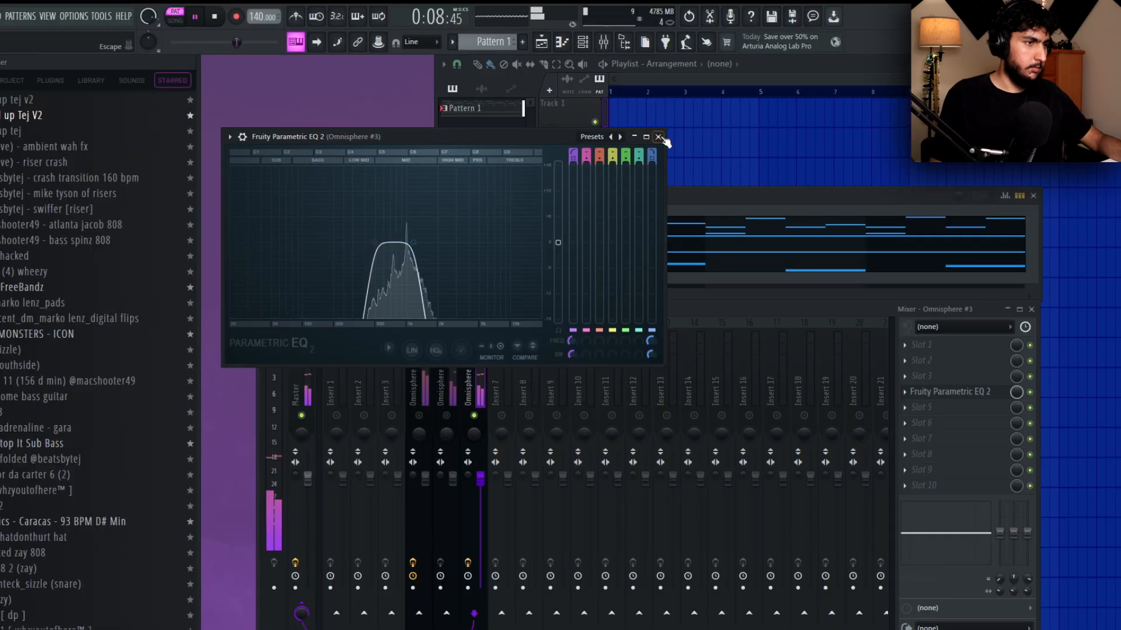
pyautogui.click(658, 138)
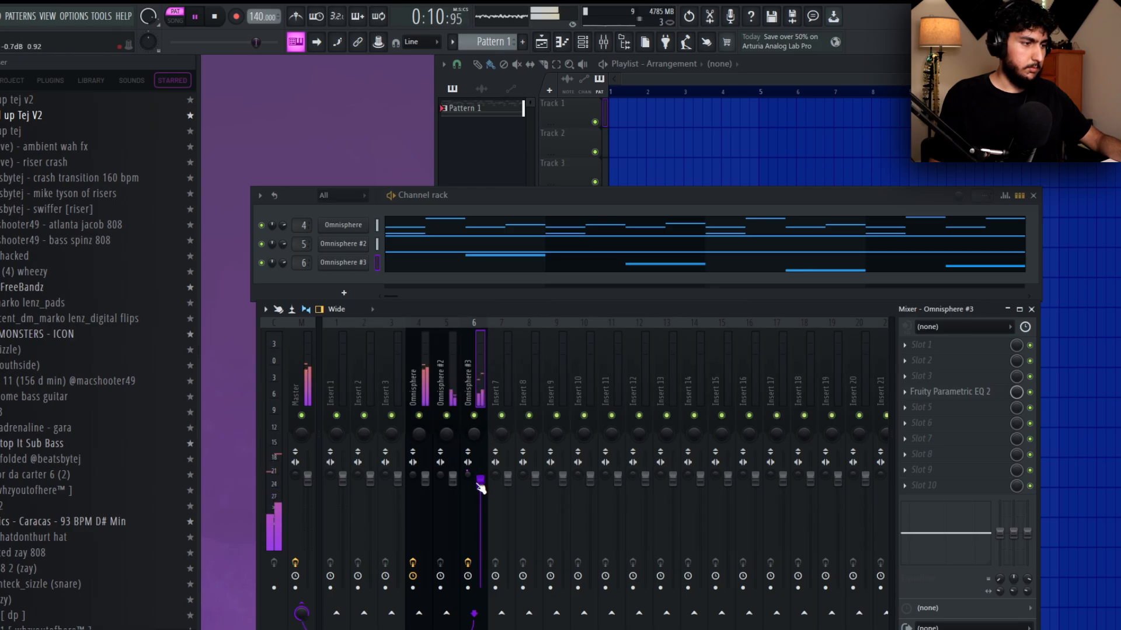
# Lower the Omnisphere #3 mixer track volume slightly and stop playback.
pyautogui.moveTo(479, 482); pyautogui.dragTo(487, 486)
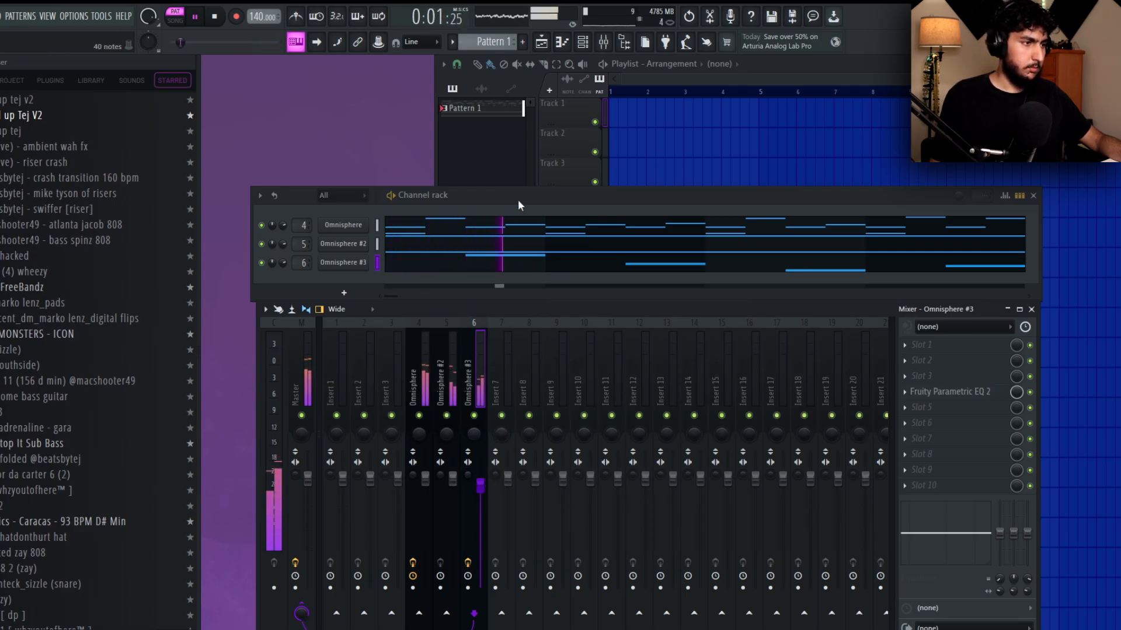
pyautogui.press('space')
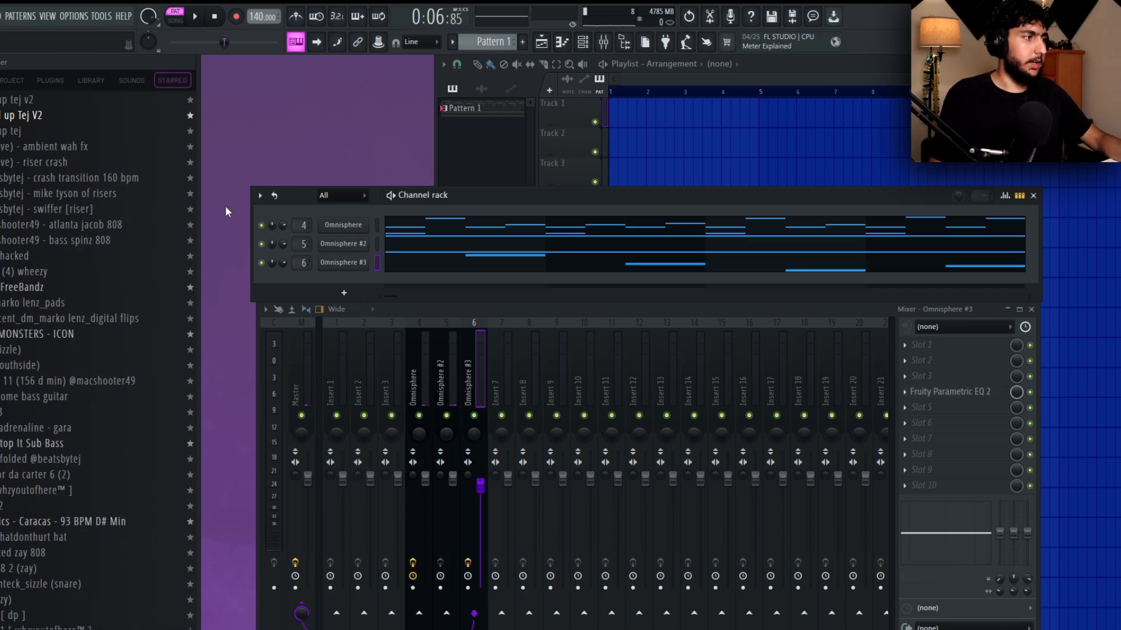
# Browse My Kits to the Tej Evolve Drumkit's 808 folder and add 808 (southside) as a new channel.
pyautogui.click(1, 81)
pyautogui.click(58, 215)
pyautogui.click(45, 245)
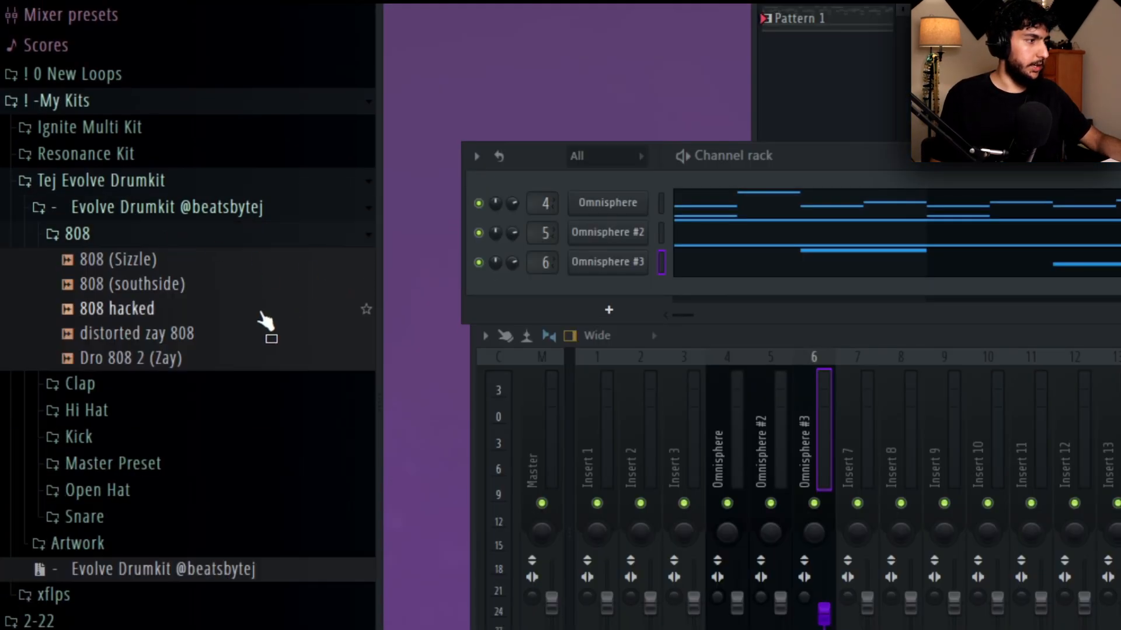
pyautogui.click(78, 275)
pyautogui.moveTo(779, 349); pyautogui.dragTo(642, 303)
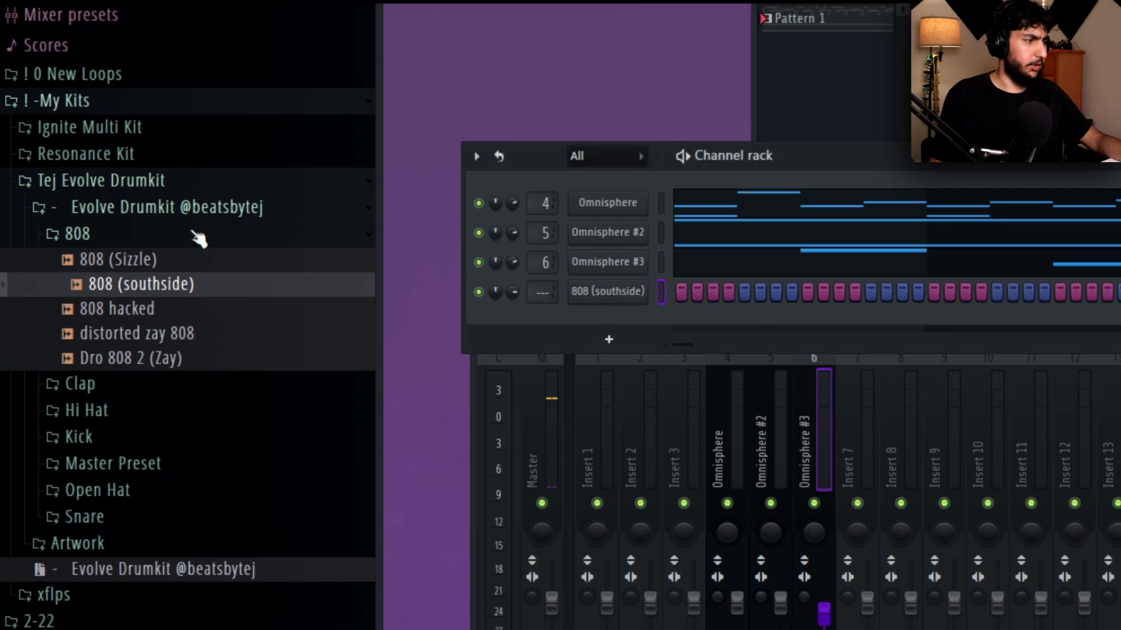
# Audition samples in the Evolve Drumkit and add the Hit 1 hi-hat as a new channel.
pyautogui.click(200, 234)
pyautogui.click(195, 287)
pyautogui.click(143, 363)
pyautogui.click(143, 386)
pyautogui.click(156, 338)
pyautogui.click(146, 313)
pyautogui.moveTo(145, 388); pyautogui.dragTo(688, 336)
# From the Evolve Drumkit's Snare folder, add Snare [ Married To The Game ] and LLugerSN as new channels.
pyautogui.click(88, 287)
pyautogui.click(122, 394)
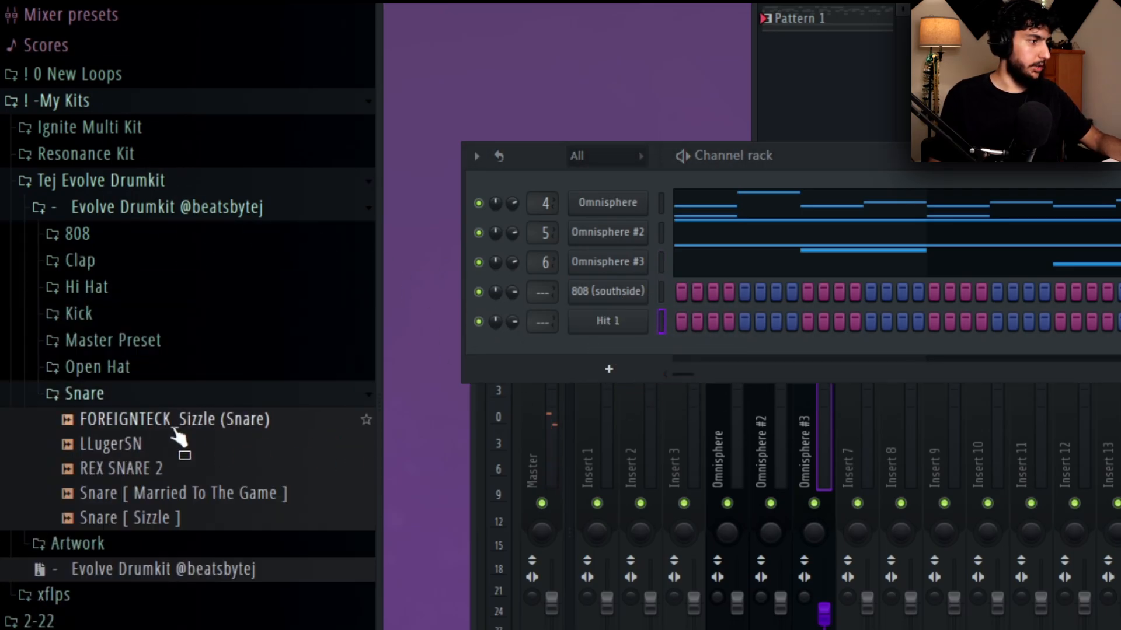
pyautogui.scroll(-2, 175, 428)
pyautogui.click(197, 348)
pyautogui.click(169, 321)
pyautogui.click(201, 350)
pyautogui.moveTo(205, 359); pyautogui.dragTo(607, 351)
pyautogui.moveTo(158, 296); pyautogui.dragTo(619, 383)
# From the Open Hat folder, add OPNHT [ WHzYOutOFHERE ] as a channel and replace it with Percs (3).
pyautogui.click(234, 246)
pyautogui.click(222, 220)
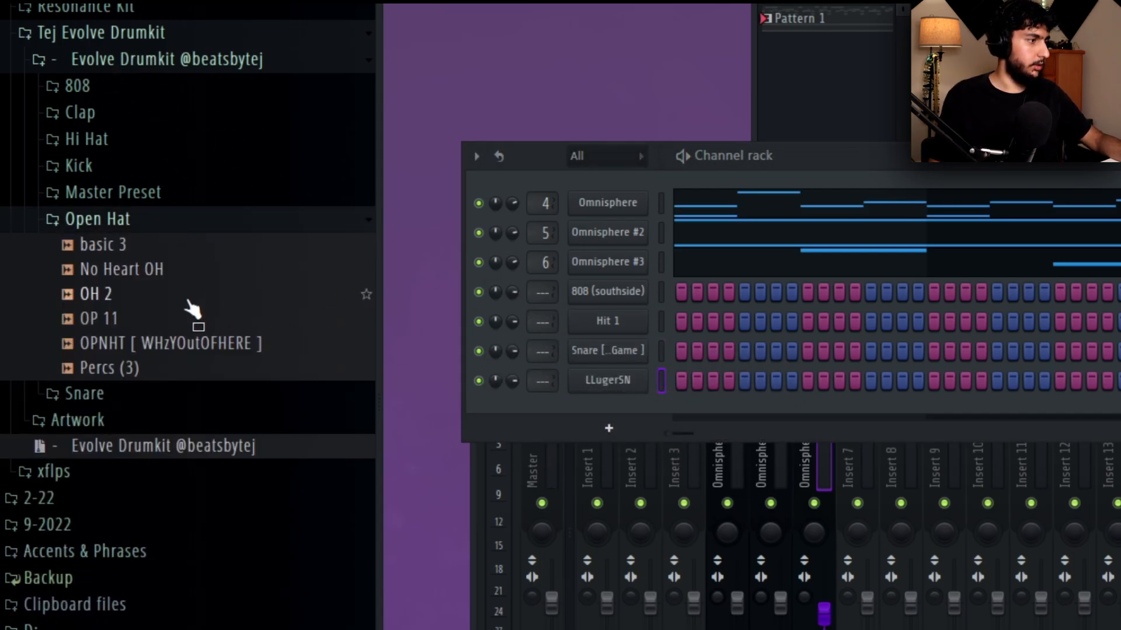
pyautogui.click(207, 343)
pyautogui.moveTo(207, 356); pyautogui.dragTo(618, 432)
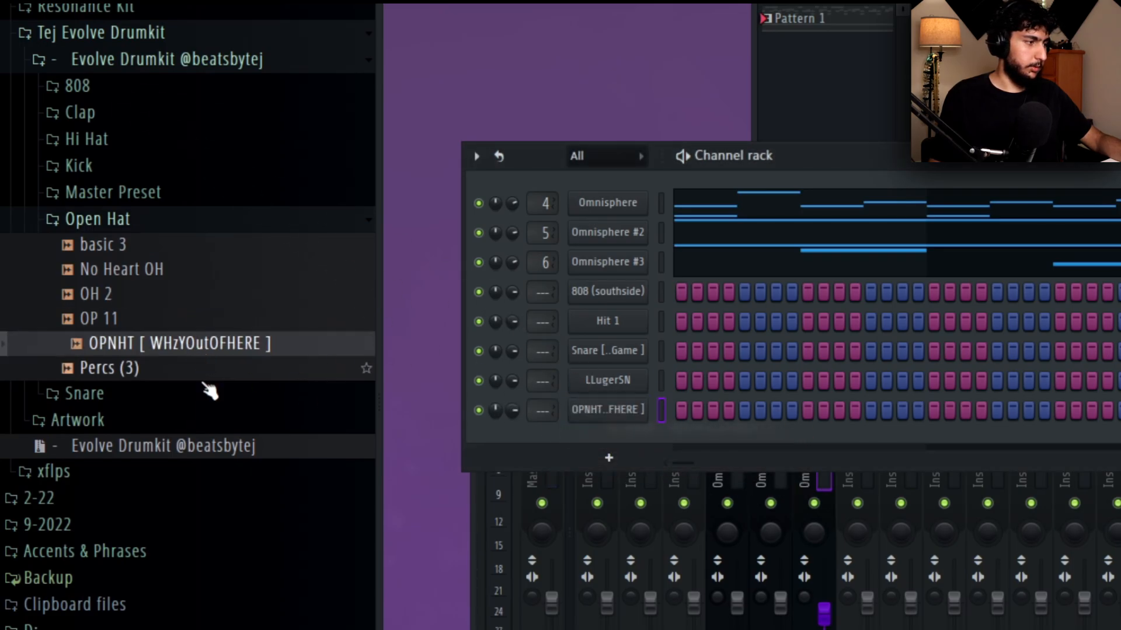
pyautogui.moveTo(149, 366); pyautogui.dragTo(633, 417)
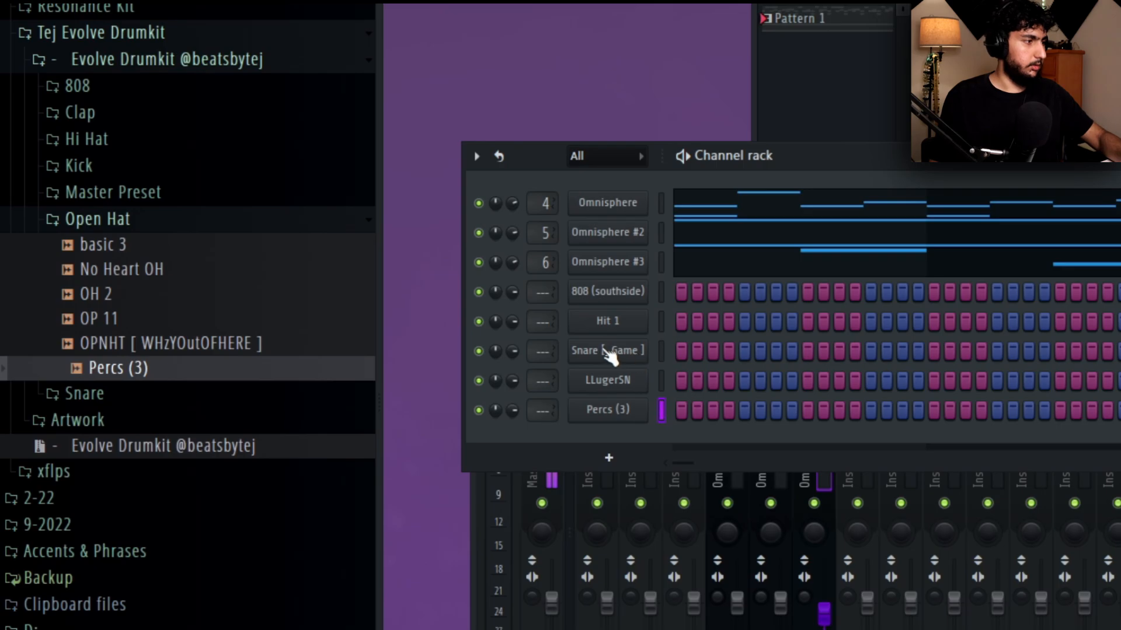
pyautogui.click(150, 220)
# Find the Rack Kick1 sample in the drum kits and add it as a new channel.
pyautogui.scroll(-3, 113, 270)
pyautogui.scroll(3, 125, 291)
pyautogui.click(126, 168)
pyautogui.click(223, 194)
pyautogui.moveTo(153, 216); pyautogui.dragTo(607, 422)
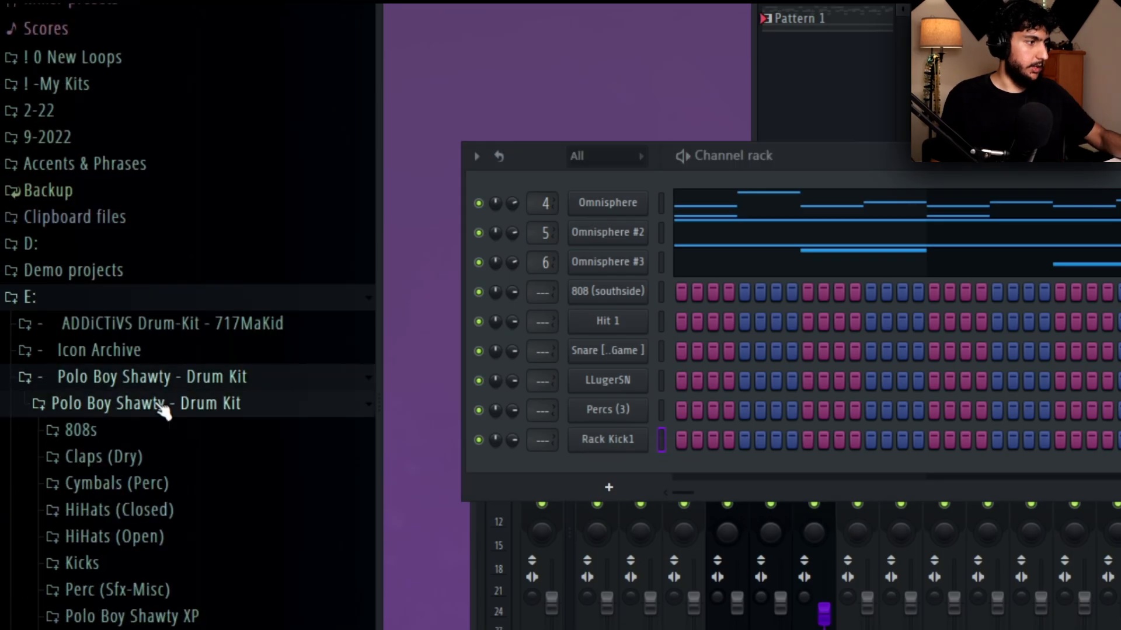
# Audition vocal chants in the Polo Boy Shawty kit's Vox folder and add [PBS] Vox (15) as a new channel.
pyautogui.scroll(-5, 130, 293)
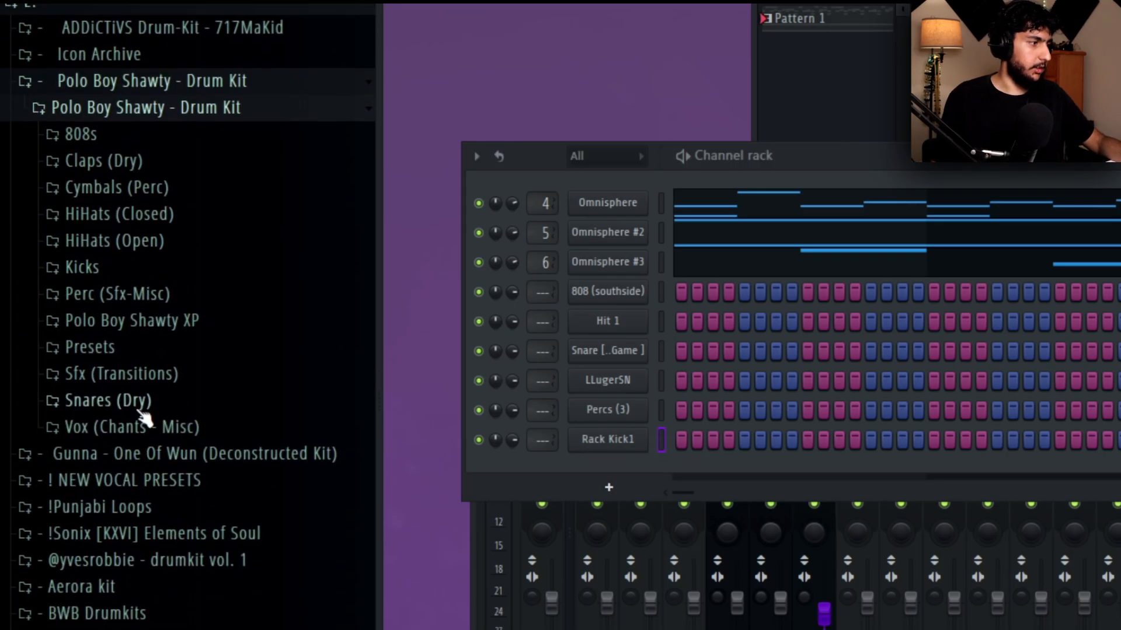
pyautogui.click(175, 454)
pyautogui.click(140, 113)
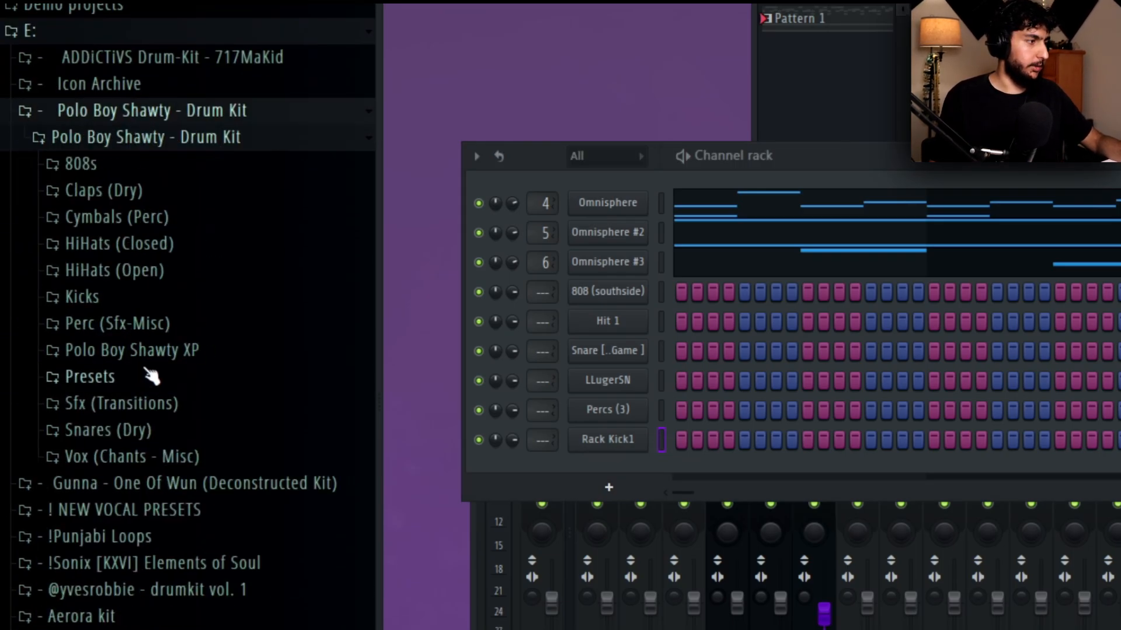
pyautogui.click(243, 458)
pyautogui.click(210, 453)
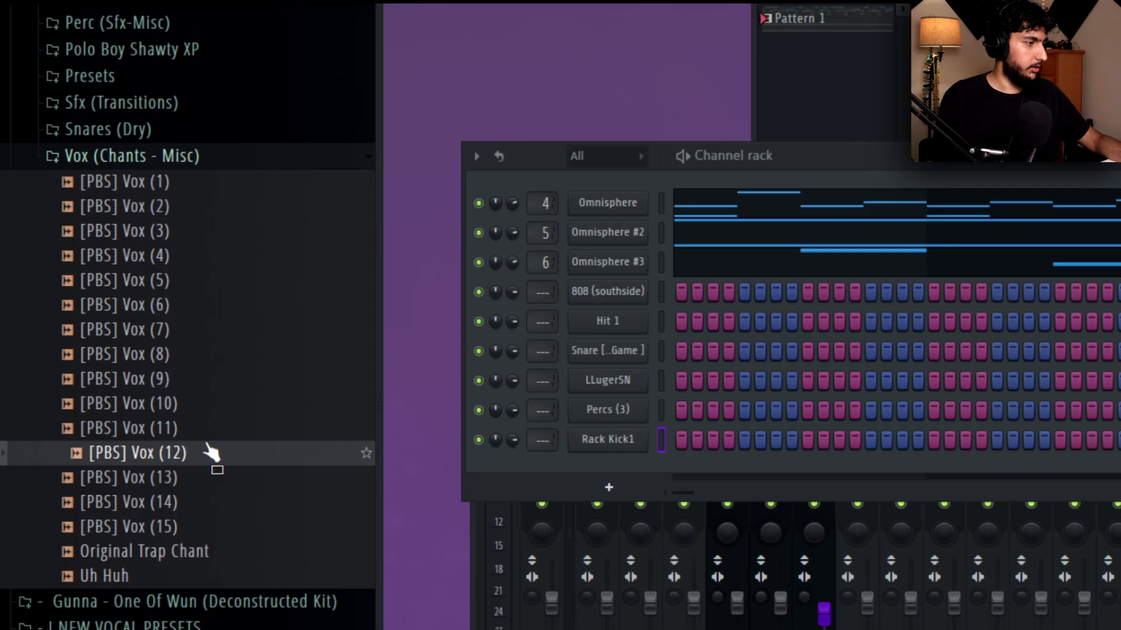
pyautogui.press('Down')
pyautogui.press('Down')
pyautogui.press('Down')
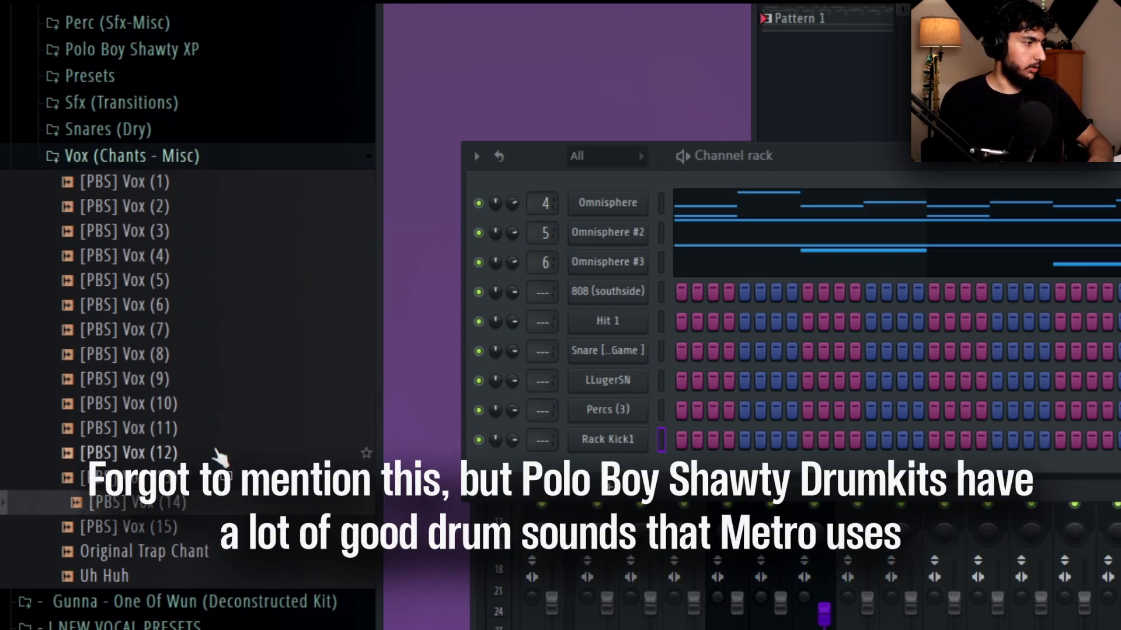
pyautogui.moveTo(653, 491); pyautogui.dragTo(685, 414)
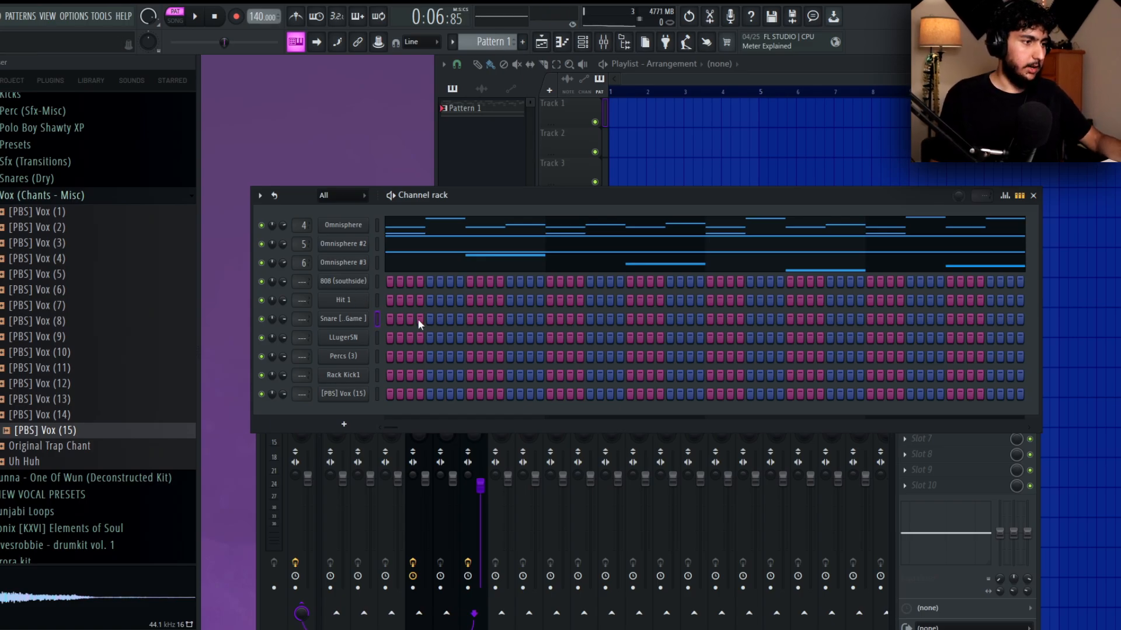
# In the Married To The Game snare's piano roll, place a C5 hit on beat 3 and duplicate it across eight bars.
pyautogui.rightClick(362, 317)
pyautogui.click(390, 319)
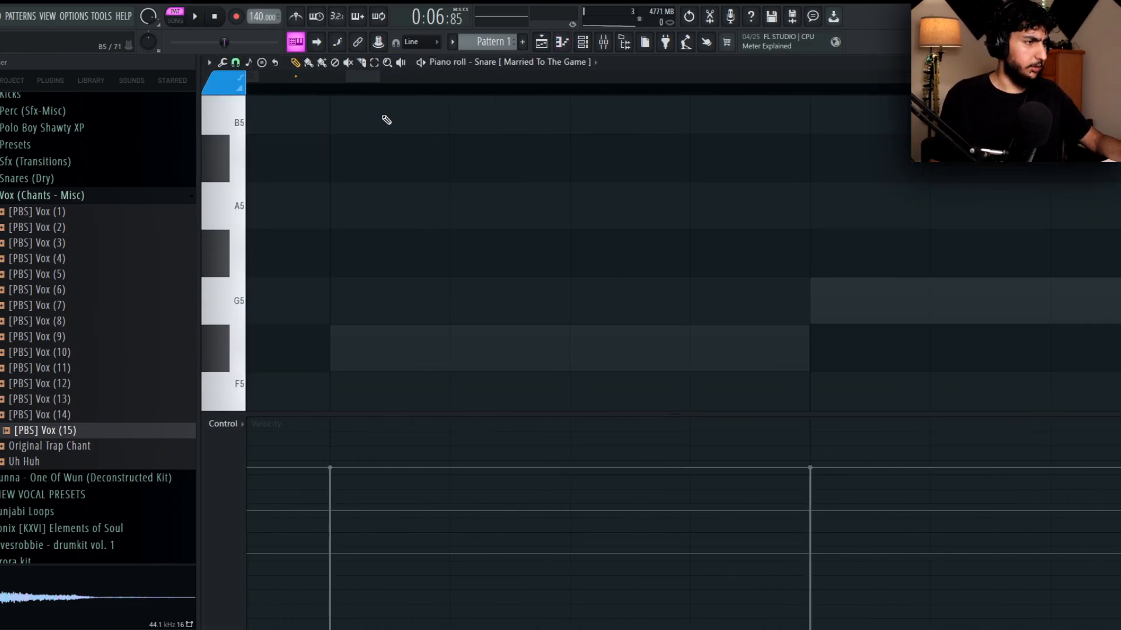
pyautogui.press('space')
pyautogui.hotkey('ctrl', 'a')
pyautogui.hotkey('ctrl', 'b')
pyautogui.hotkey('ctrl', 'a')
pyautogui.hotkey('ctrl', 'b')
pyautogui.hotkey('ctrl', 'a')
pyautogui.hotkey('ctrl', 'b')
pyautogui.hotkey('ctrl', 'd')
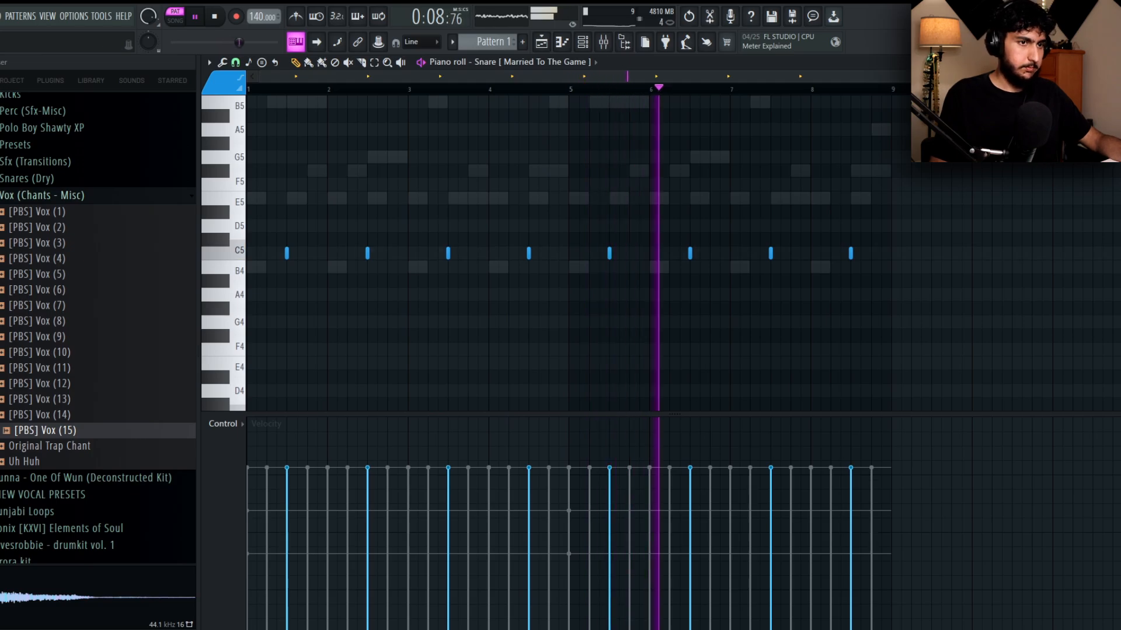
pyautogui.click(1103, 62)
# Fill the Hit 1 hi-hat channel every 2 steps and check the hits in its piano roll.
pyautogui.rightClick(361, 296)
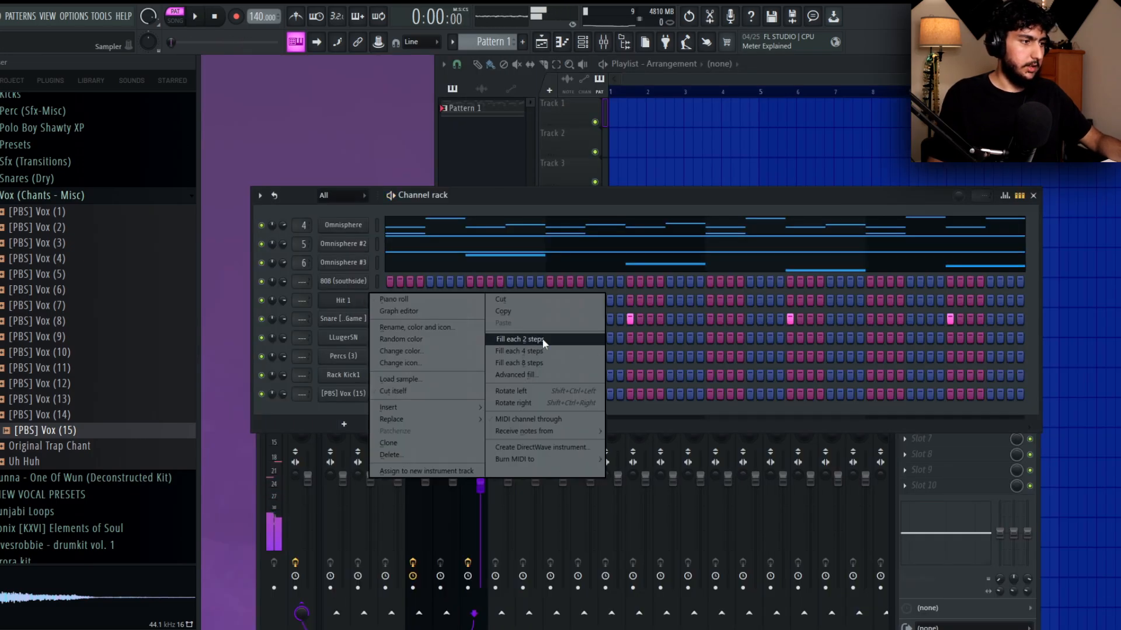
pyautogui.click(542, 340)
pyautogui.rightClick(360, 300)
pyautogui.click(392, 299)
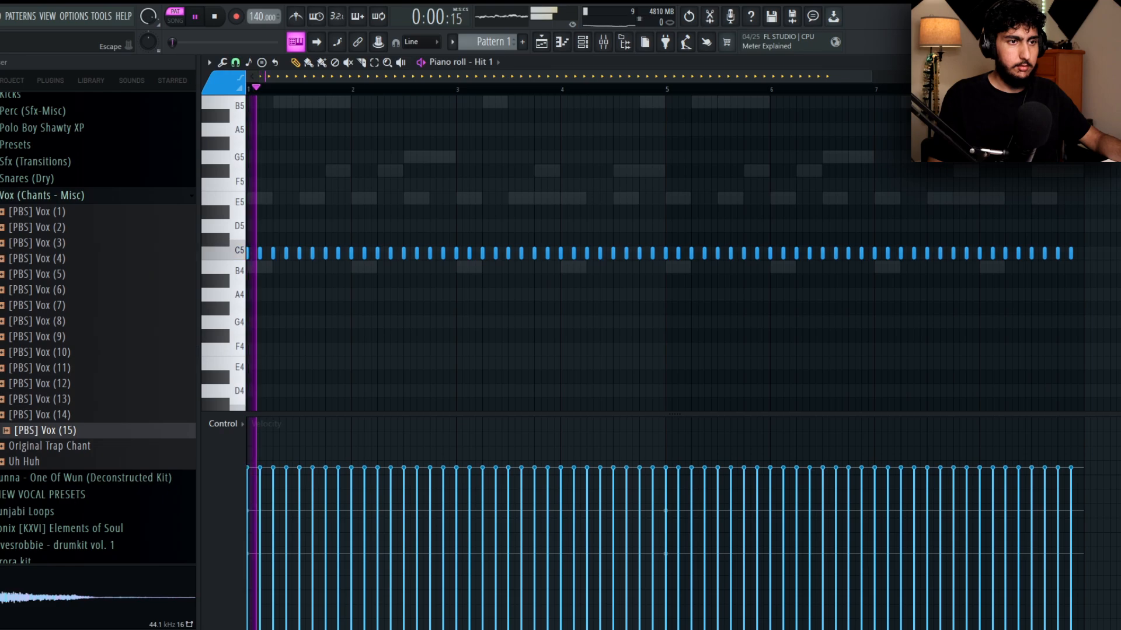
pyautogui.click(1103, 62)
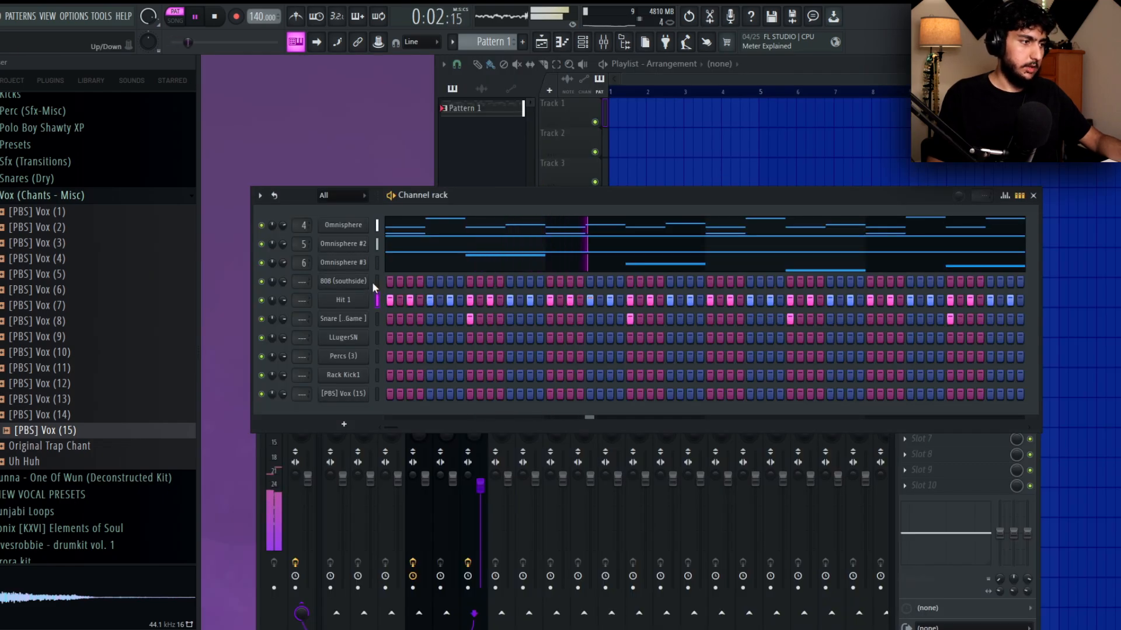
# Enable the volume envelope on the 808 (southside) channel and adjust its hold.
pyautogui.click(362, 282)
pyautogui.press('space')
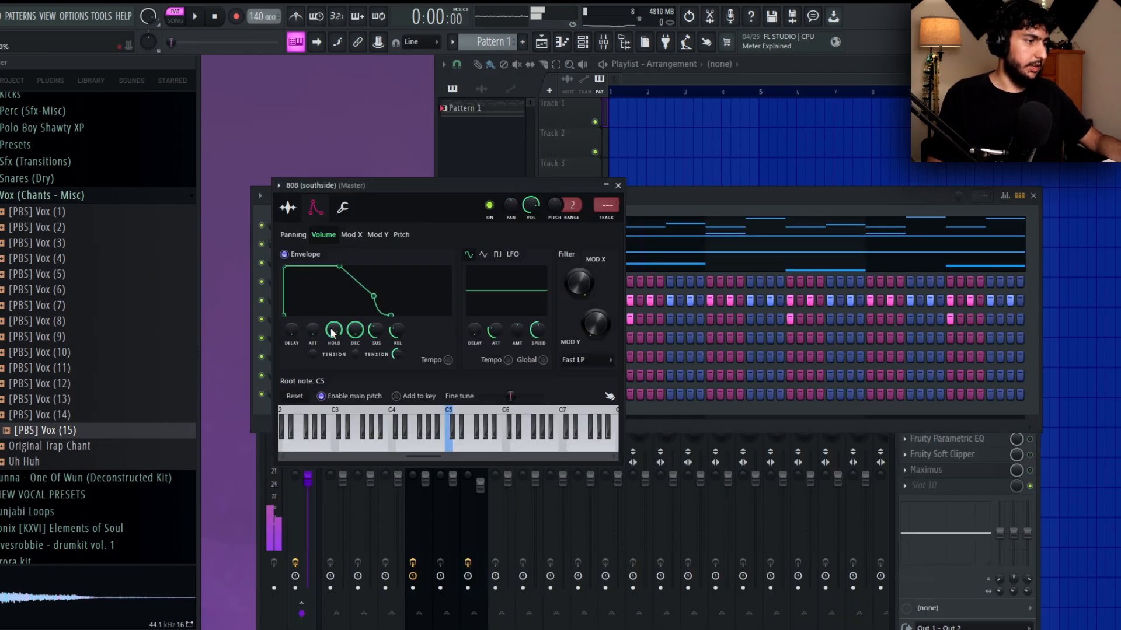
pyautogui.press('Escape')
# In the 808 (southside) piano roll, lay down a rhythm of E5 notes across the first four bars.
pyautogui.rightClick(368, 282)
pyautogui.click(392, 282)
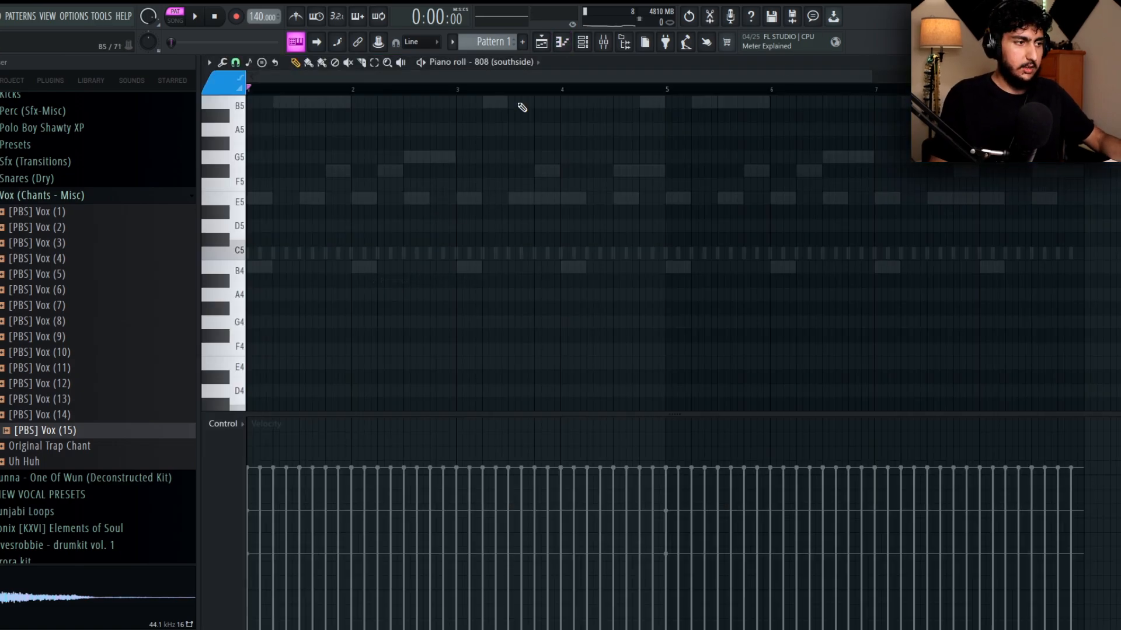
pyautogui.scroll(2, 387, 196)
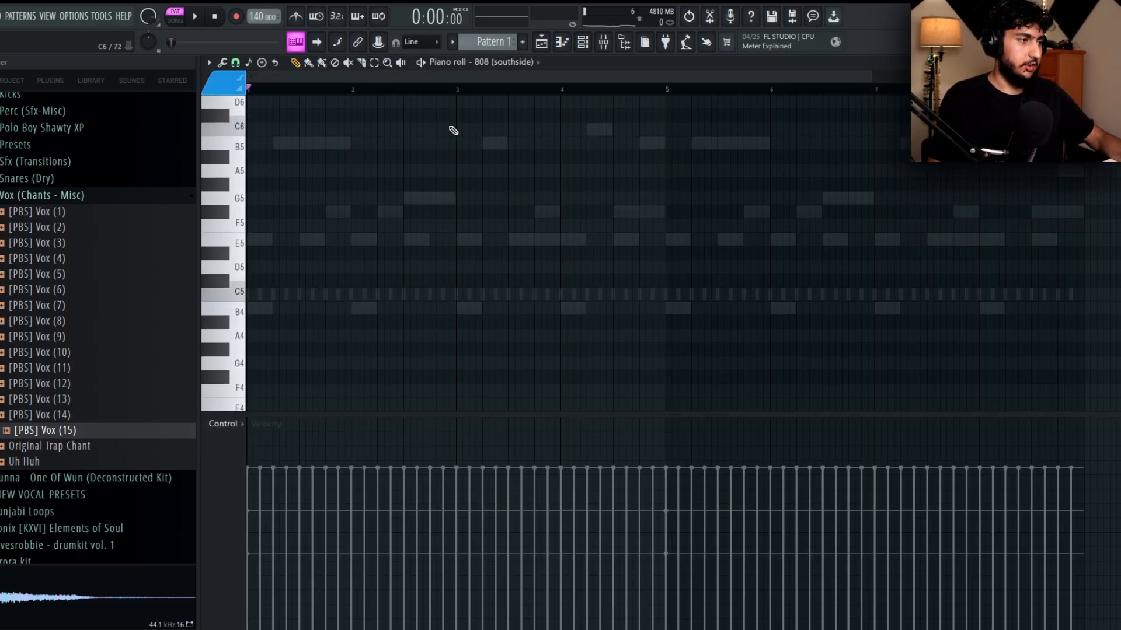
pyautogui.press('space')
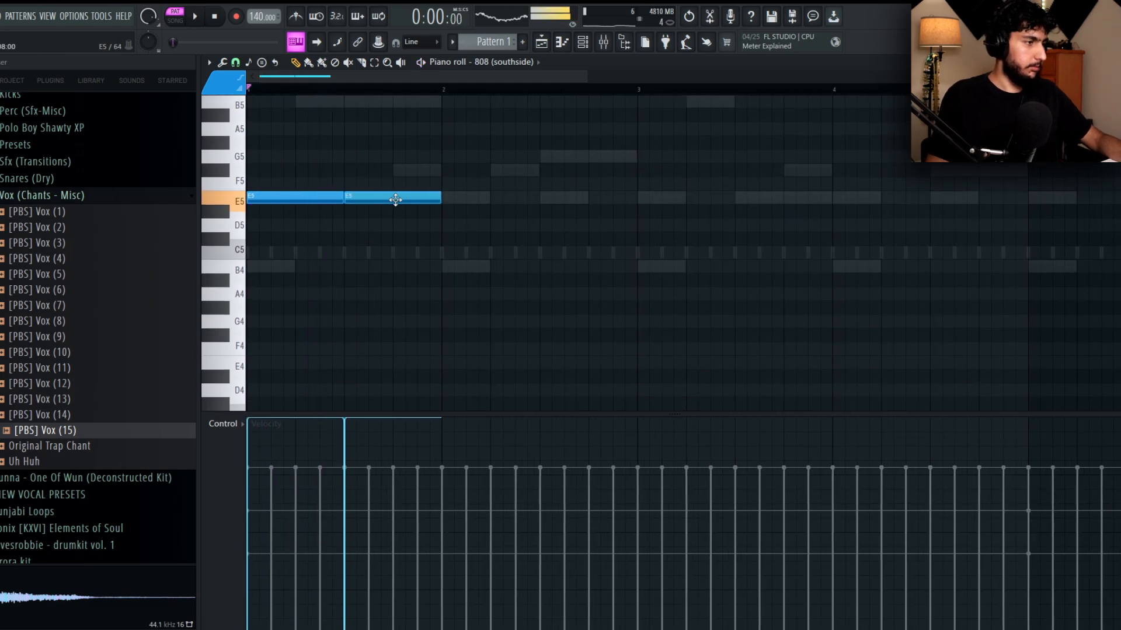
# Apply quick legato to the 808 (southside) E5 notes so each runs into the following one, and play them back.
pyautogui.press('space')
pyautogui.moveTo(396, 201)
pyautogui.mouseDown()
pyautogui.moveTo(373, 199)
pyautogui.moveTo(443, 202)
pyautogui.moveTo(431, 193)
pyautogui.moveTo(621, 210)
pyautogui.moveTo(593, 215)
pyautogui.moveTo(787, 216)
pyautogui.mouseUp()
pyautogui.hotkey('ctrl', 'l')
pyautogui.press('space')
pyautogui.press('space')
pyautogui.hotkey('ctrl', 'l')
pyautogui.scroll(1, 481, 162)
pyautogui.scroll(-1, 444, 199)
pyautogui.hotkey('ctrl', 'l')
pyautogui.press('space')
pyautogui.press('space')
pyautogui.hotkey('ctrl', 'l')
pyautogui.hscroll(1, 742, 199)
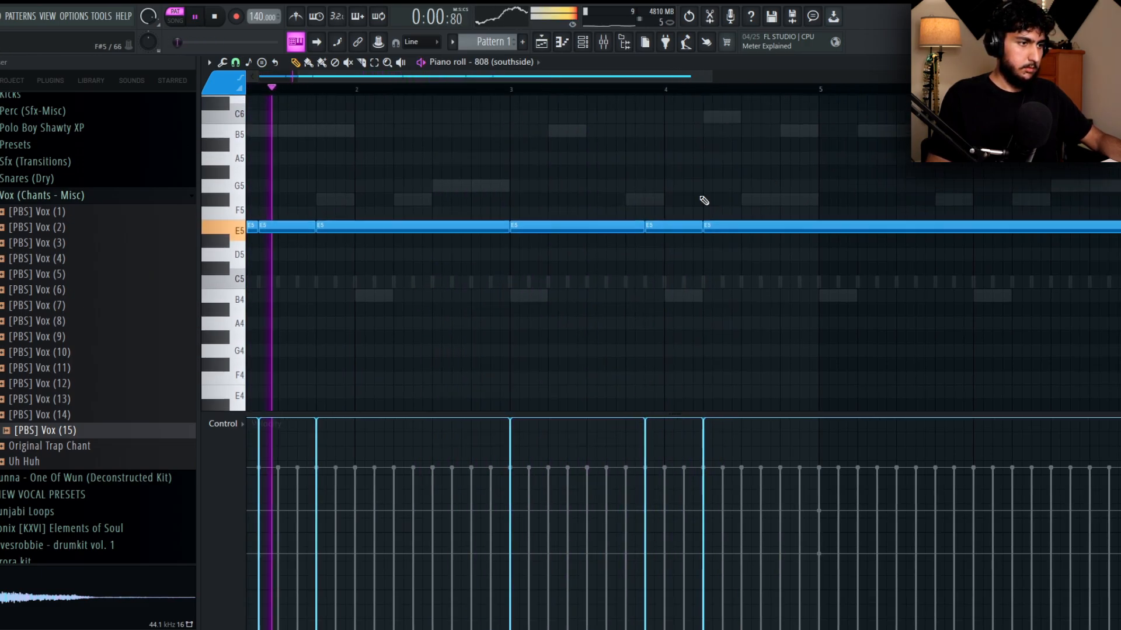
pyautogui.hscroll(1, 654, 150)
pyautogui.scroll(-2, 642, 172)
pyautogui.scroll(1, 671, 187)
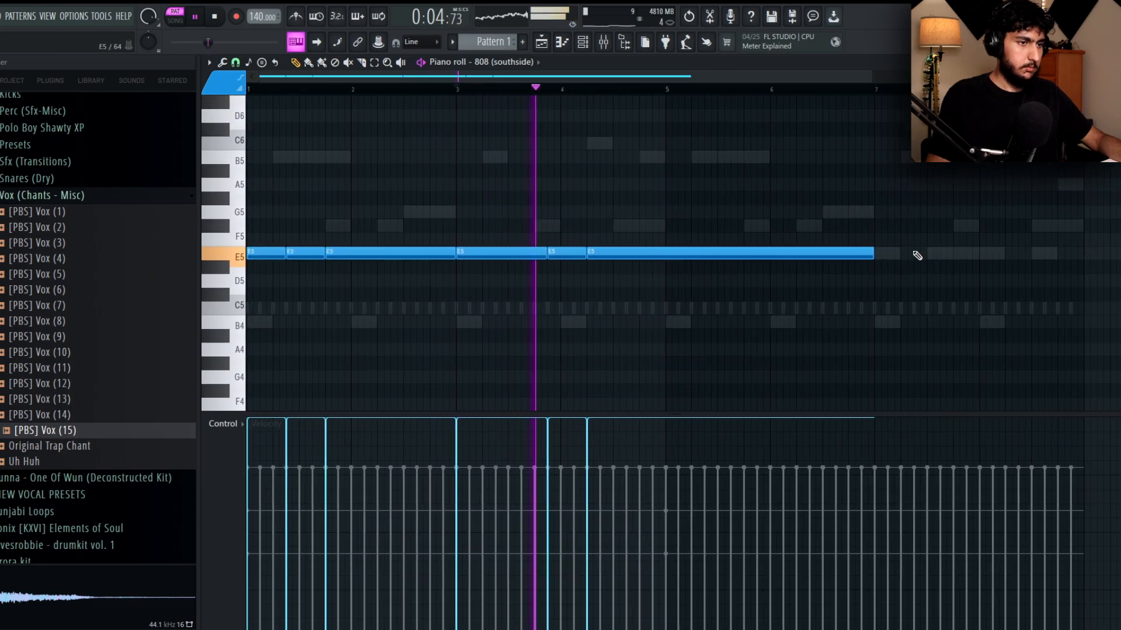
# End bar 4 of the 808 line on short G5 notes and repeat the four-bar line over bars 5 to 8.
pyautogui.moveTo(873, 251); pyautogui.dragTo(629, 250)
pyautogui.moveTo(642, 253); pyautogui.dragTo(642, 226)
pyautogui.press('space')
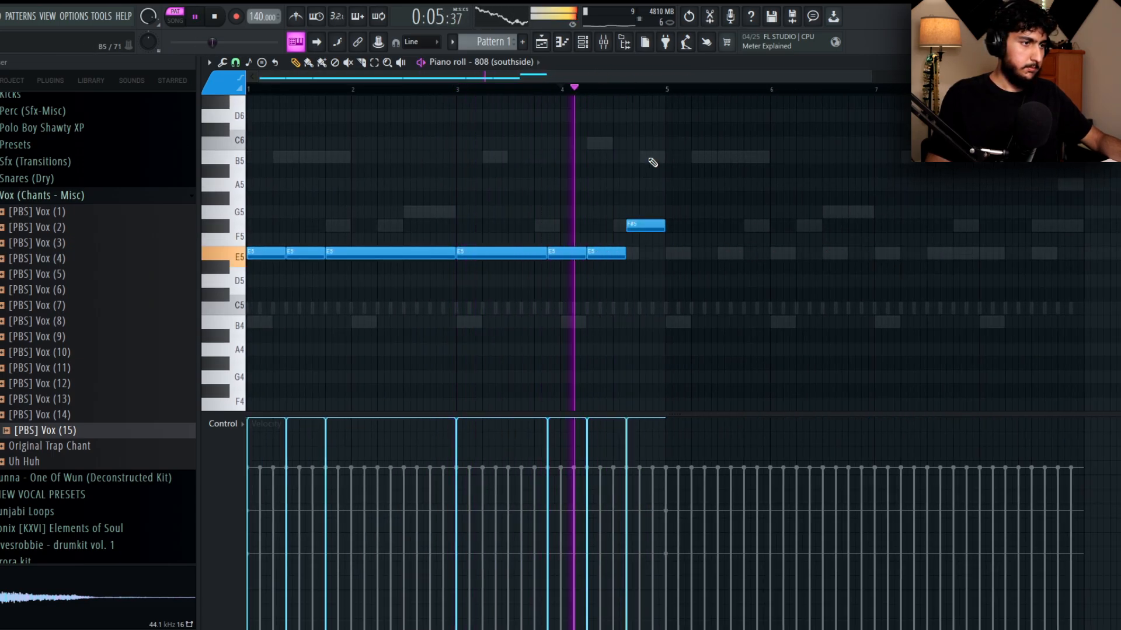
pyautogui.middleClick(739, 185)
pyautogui.moveTo(635, 225)
pyautogui.mouseDown()
pyautogui.moveTo(634, 240)
pyautogui.moveTo(635, 210)
pyautogui.moveTo(800, 205)
pyautogui.moveTo(669, 213)
pyautogui.mouseUp()
pyautogui.press('space')
pyautogui.scroll(3, 653, 220)
pyautogui.press('space')
pyautogui.press('space')
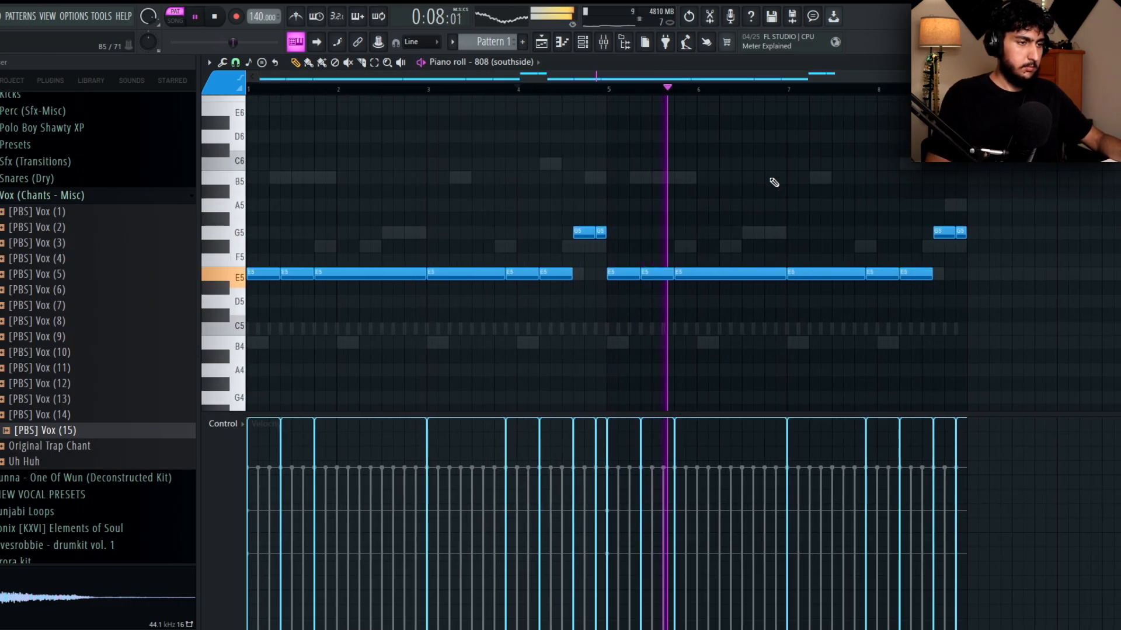
# Move the last three 808 notes of bar 8 down to C5.
pyautogui.moveTo(974, 248); pyautogui.dragTo(946, 329)
pyautogui.scroll(5, 866, 288)
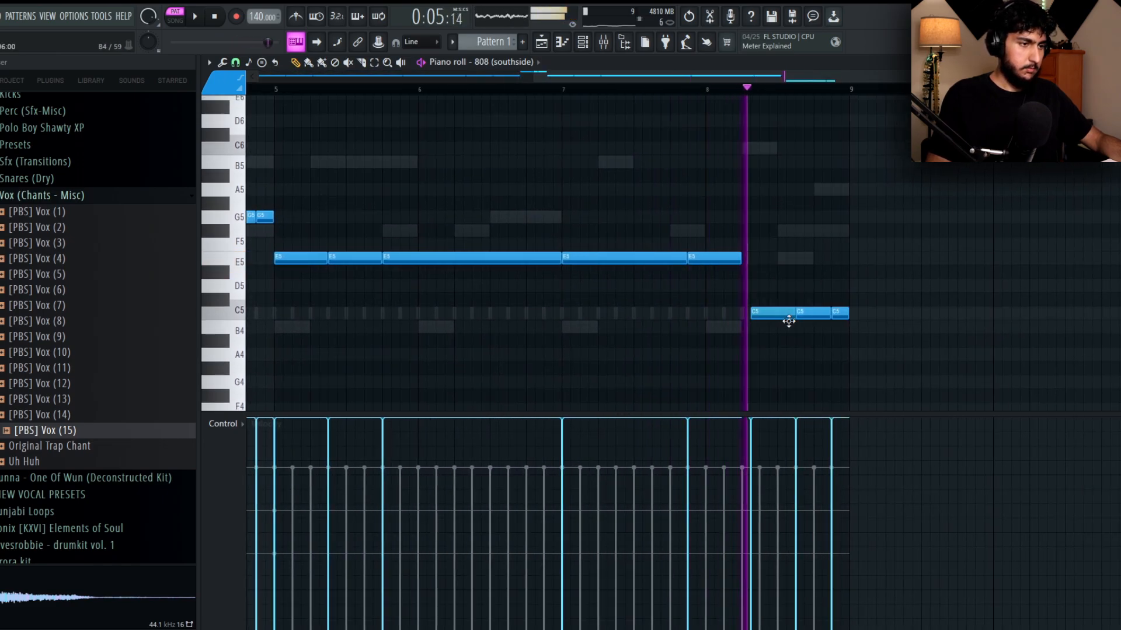
pyautogui.press('space')
pyautogui.moveTo(788, 321)
pyautogui.mouseDown()
pyautogui.moveTo(778, 333)
pyautogui.moveTo(780, 322)
pyautogui.mouseUp()
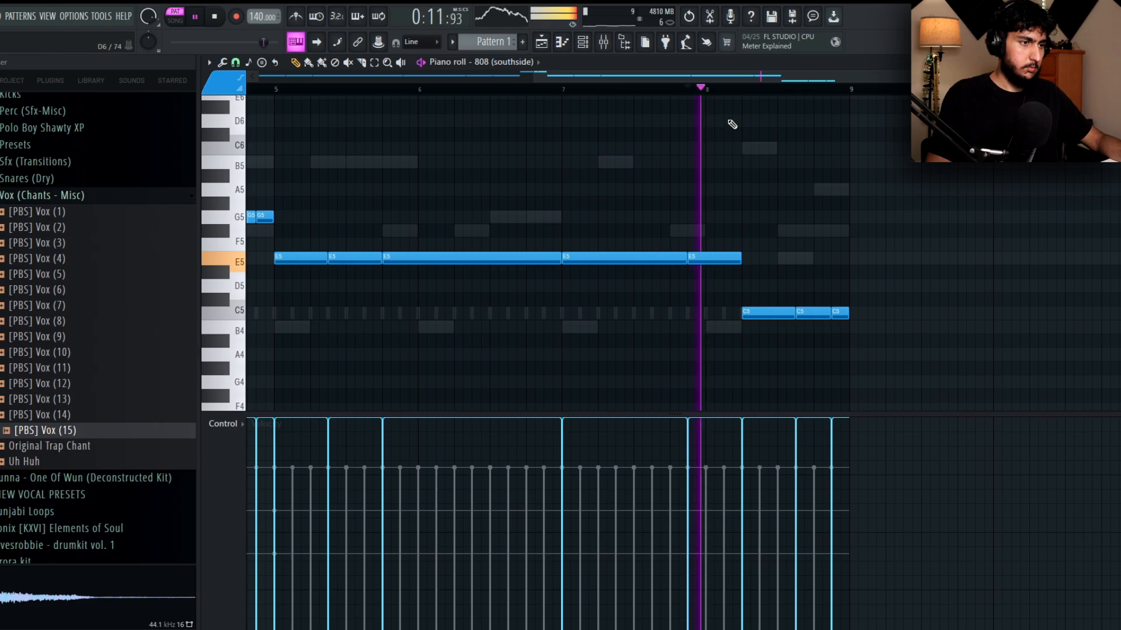
pyautogui.scroll(5, 853, 272)
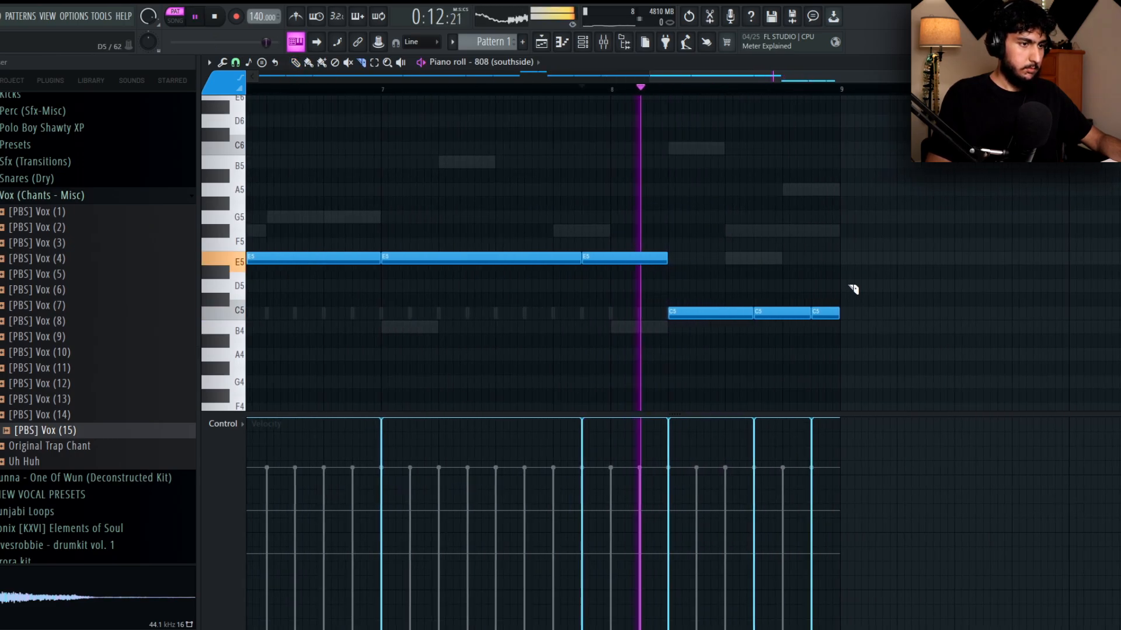
# Slice the closing C5 notes of bar 8 into shorter hits to form a quick 808 roll.
pyautogui.scroll(-1, 817, 289)
pyautogui.hotkey('ctrl', 'z')
pyautogui.press('space')
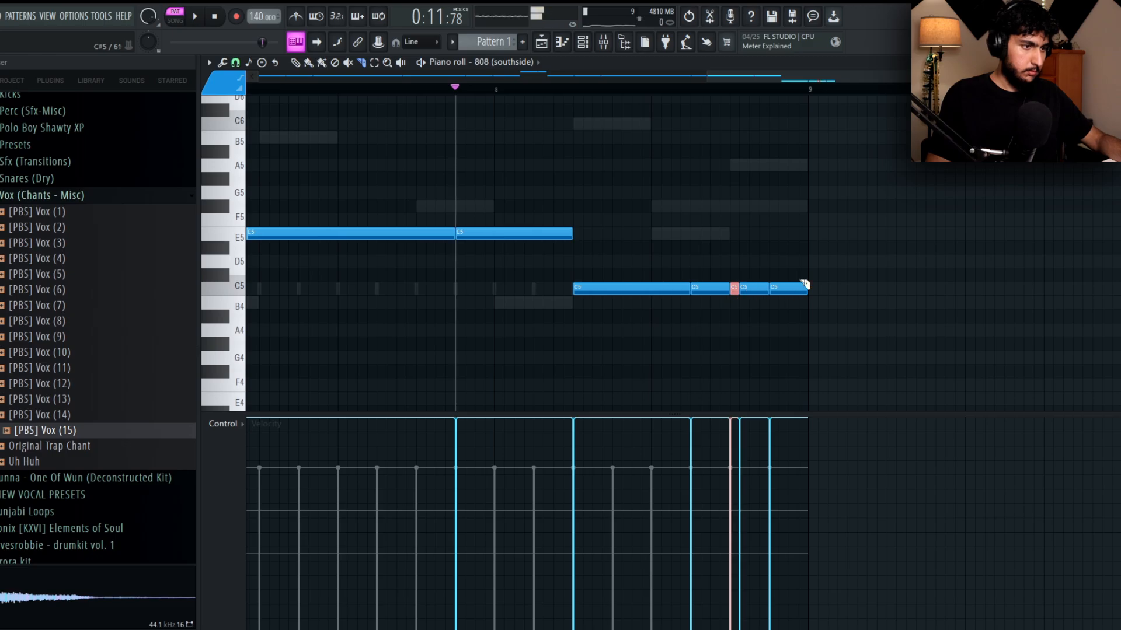
pyautogui.scroll(-3, 821, 187)
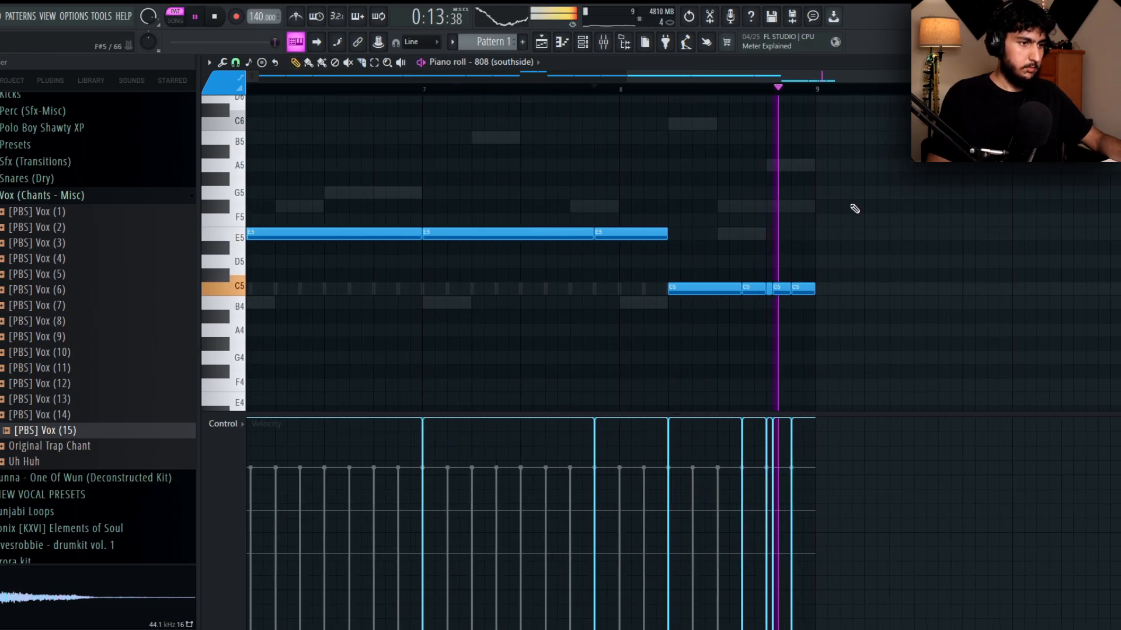
pyautogui.scroll(-3, 854, 208)
pyautogui.click(236, 62)
pyautogui.click(257, 92)
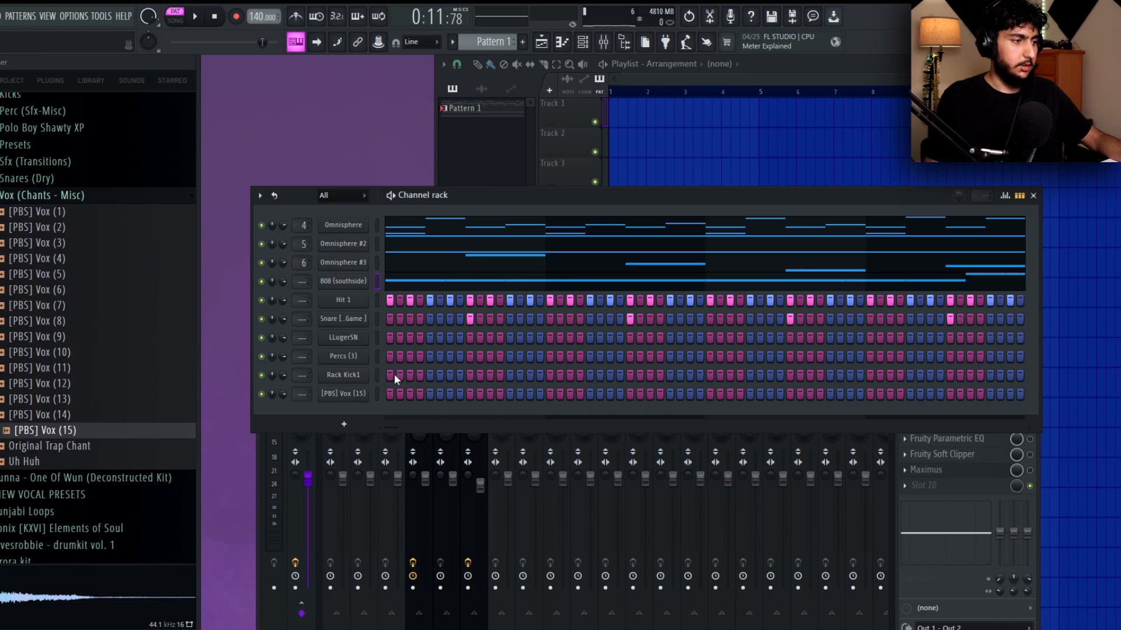
# Place Rack Kick1 hits on steps 1, 15 and 19, open the channel's piano roll and play the pattern.
pyautogui.click(359, 377)
pyautogui.click(391, 367)
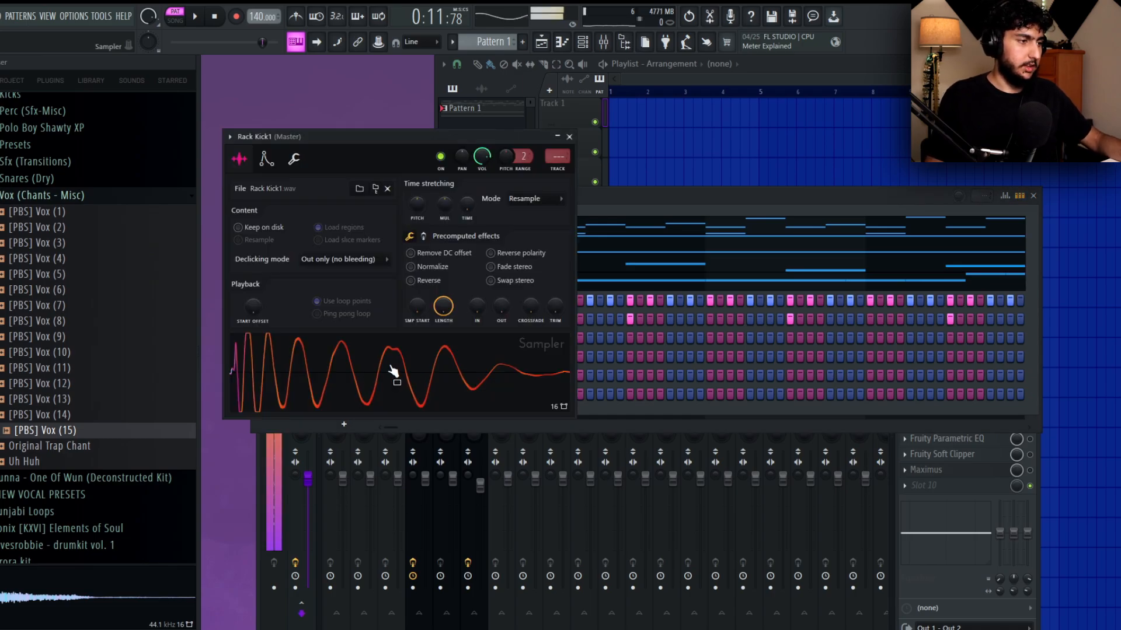
pyautogui.click(680, 203)
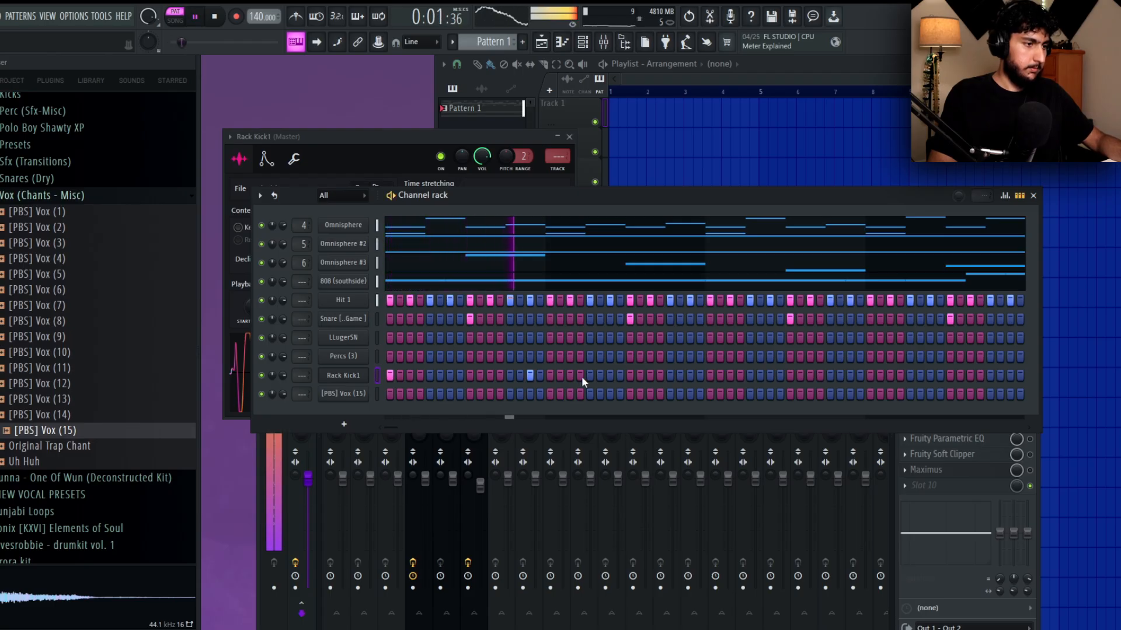
pyautogui.click(570, 375)
pyautogui.rightClick(367, 370)
pyautogui.click(409, 375)
pyautogui.press('space')
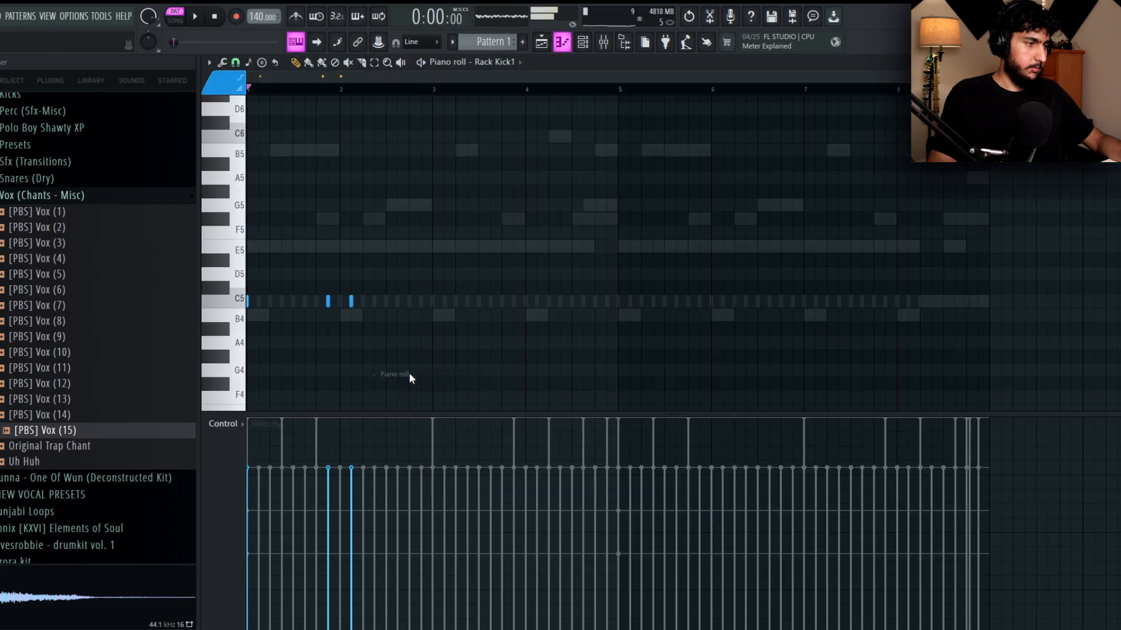
pyautogui.press('space')
# Select the first two bars of Rack Kick1 and duplicate its three hits onto bars 3 and 4.
pyautogui.moveTo(532, 346); pyautogui.dragTo(96, 182)
pyautogui.scroll(4, 419, 233)
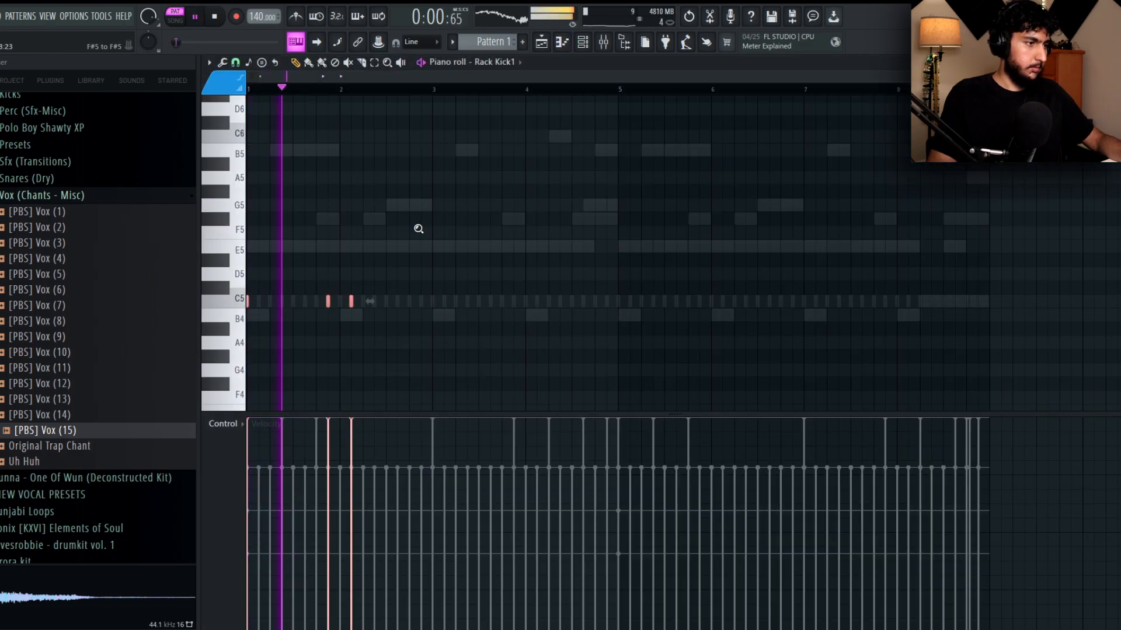
pyautogui.scroll(1, 418, 229)
pyautogui.scroll(-2, 427, 231)
pyautogui.hotkey('ctrl', 'd')
pyautogui.moveTo(407, 92); pyautogui.dragTo(225, 114)
pyautogui.keyDown('ctrl'); pyautogui.click(445, 107); pyautogui.keyUp('ctrl')
pyautogui.moveTo(455, 92); pyautogui.dragTo(245, 111)
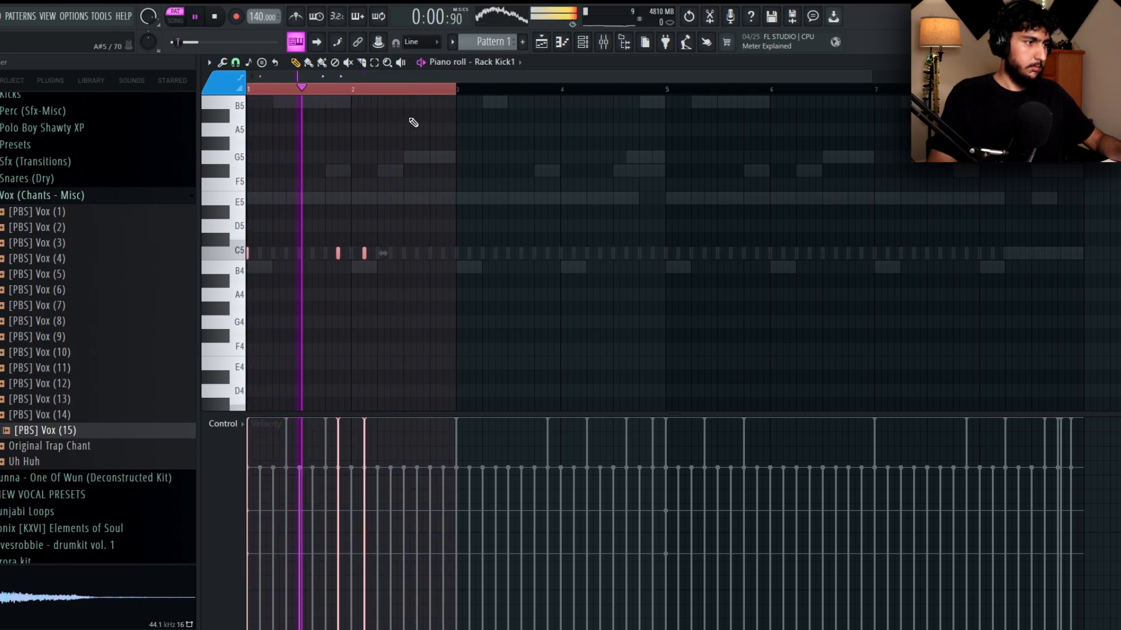
pyautogui.hotkey('ctrl', 'b')
pyautogui.hotkey('ctrl', 'd')
pyautogui.press('space')
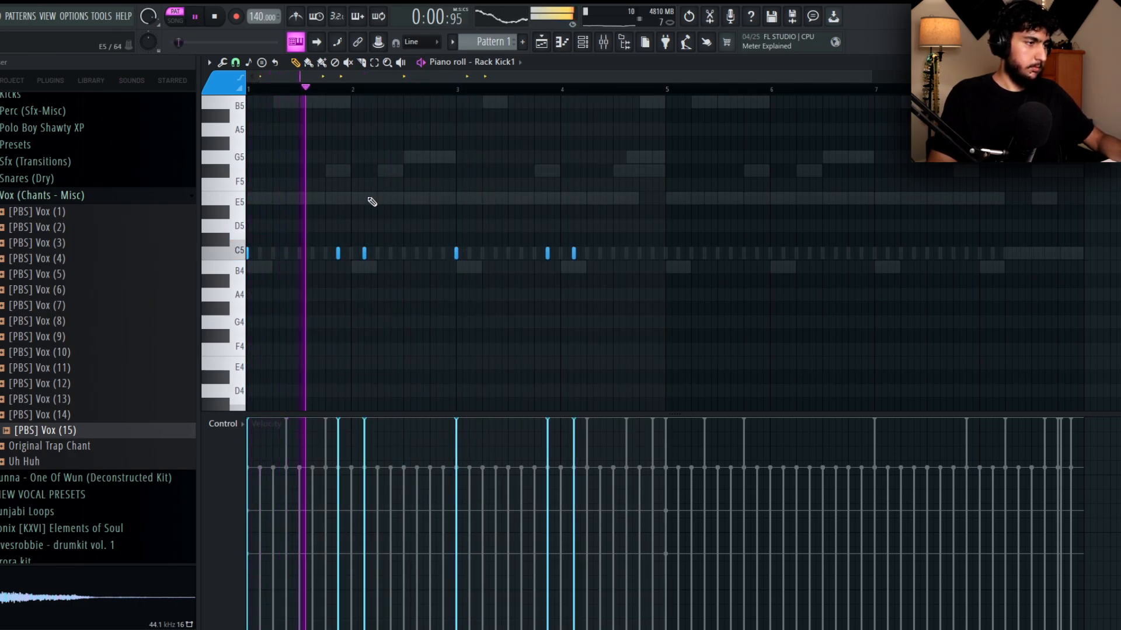
# Vary the second kick phrase by moving the early bar 4 hit slightly later and adding one near the bar's end.
pyautogui.scroll(2, 382, 214)
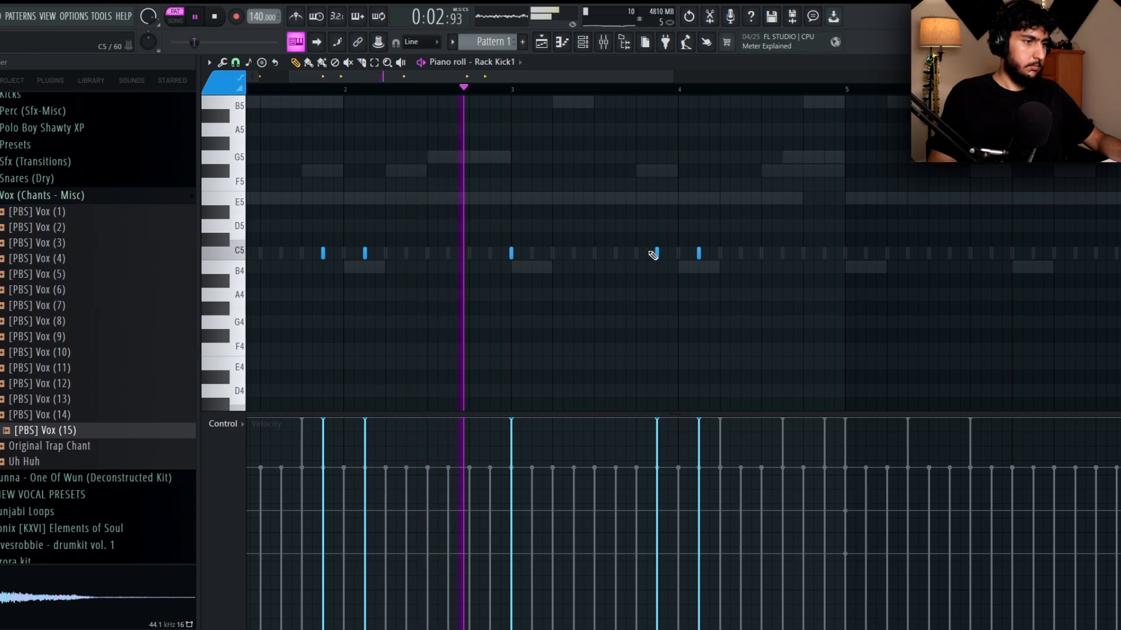
pyautogui.moveTo(700, 256); pyautogui.dragTo(721, 257)
pyautogui.click(785, 258)
pyautogui.scroll(-2, 854, 199)
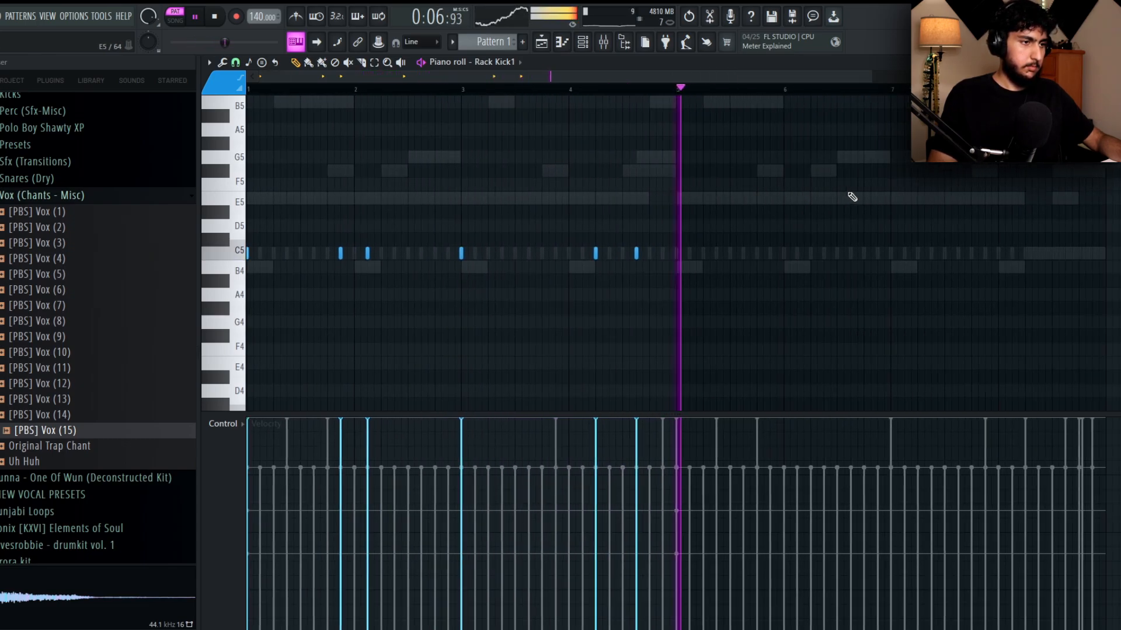
# Delete the stray B5 note and reposition bar 4's two Rack Kick1 hits to beats 1.5 and 3.
pyautogui.click(542, 100)
pyautogui.scroll(2, 642, 239)
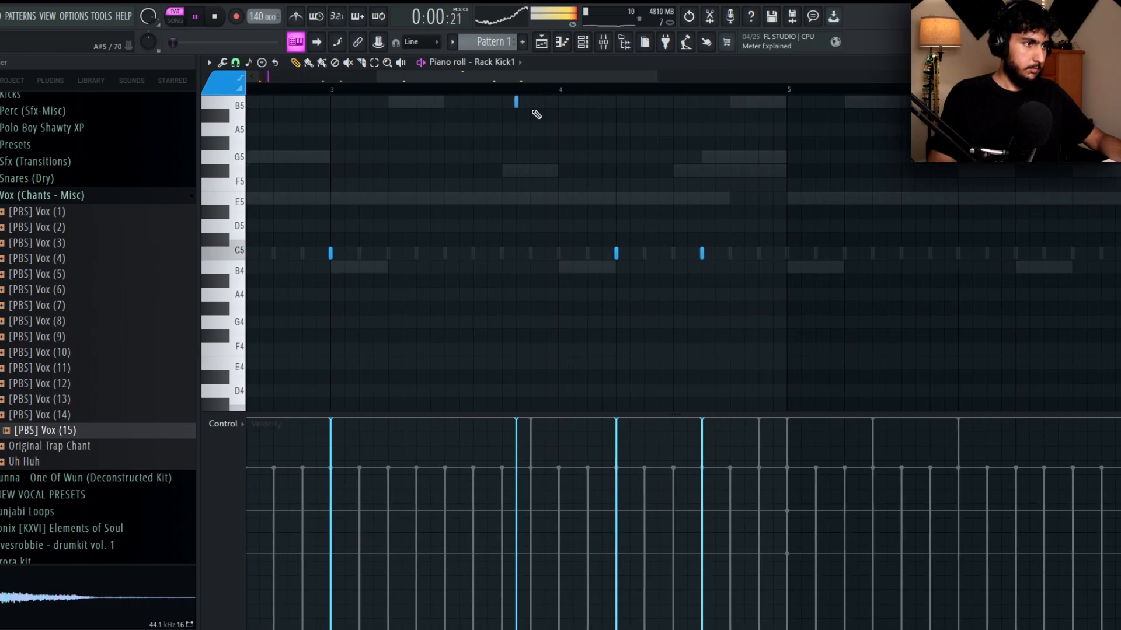
pyautogui.rightClick(517, 104)
pyautogui.click(444, 92)
pyautogui.rightClick(701, 259)
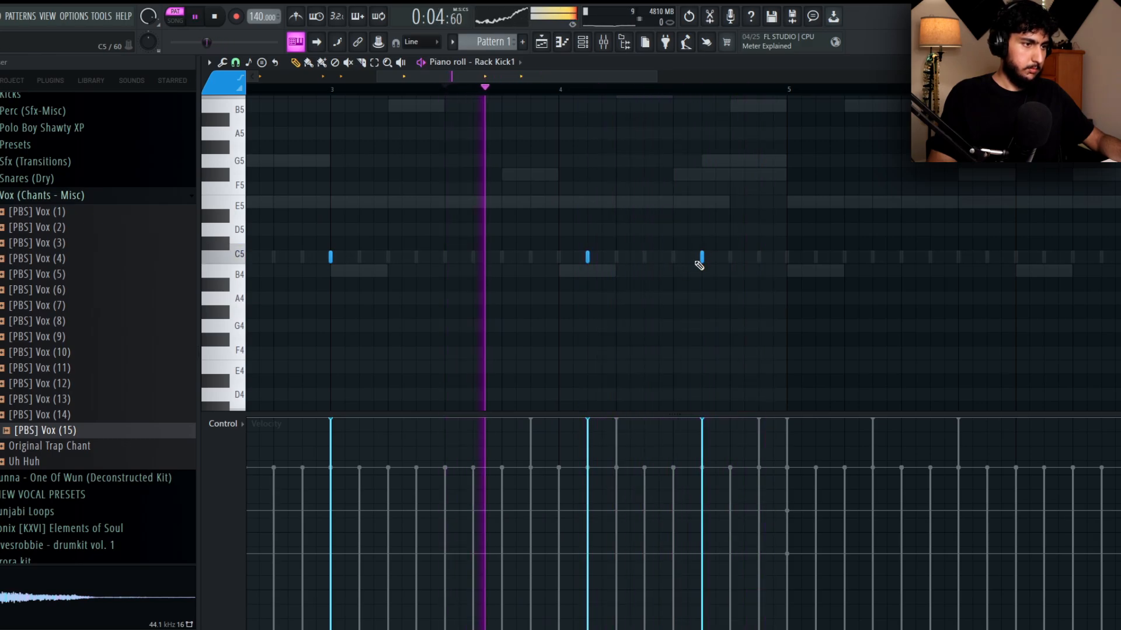
pyautogui.click(644, 257)
pyautogui.rightClick(644, 258)
pyautogui.click(673, 257)
pyautogui.scroll(-3, 737, 226)
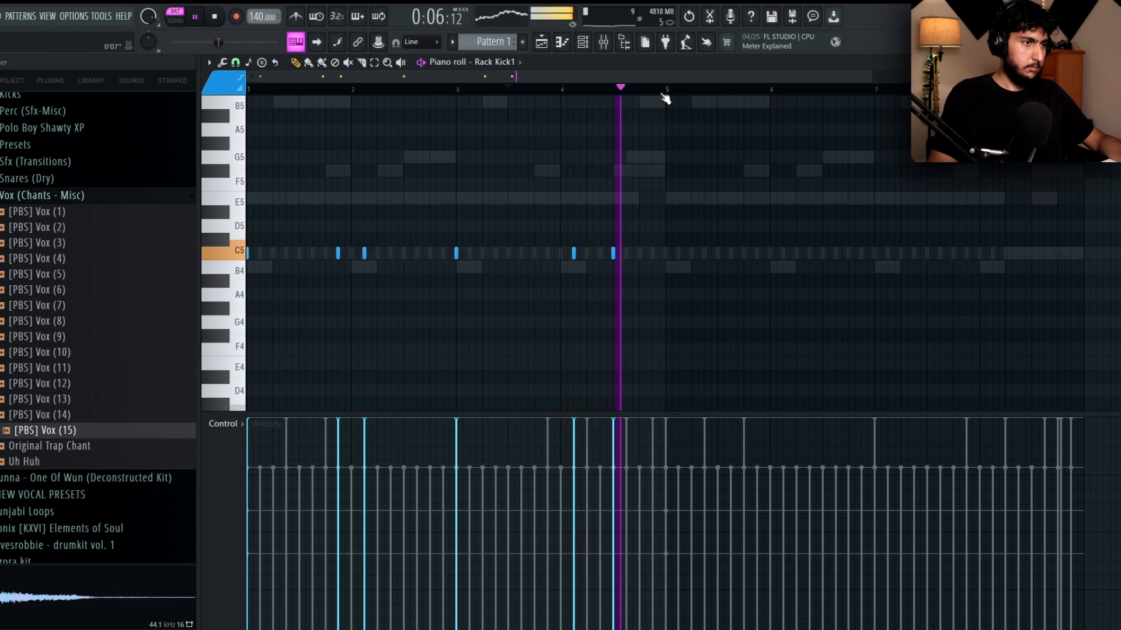
# Duplicate the four-bar Rack Kick1 pattern over bars 5 to 8 and play it back.
pyautogui.hotkey('ctrl', 'a')
pyautogui.hotkey('ctrl', 'b')
pyautogui.click(582, 89)
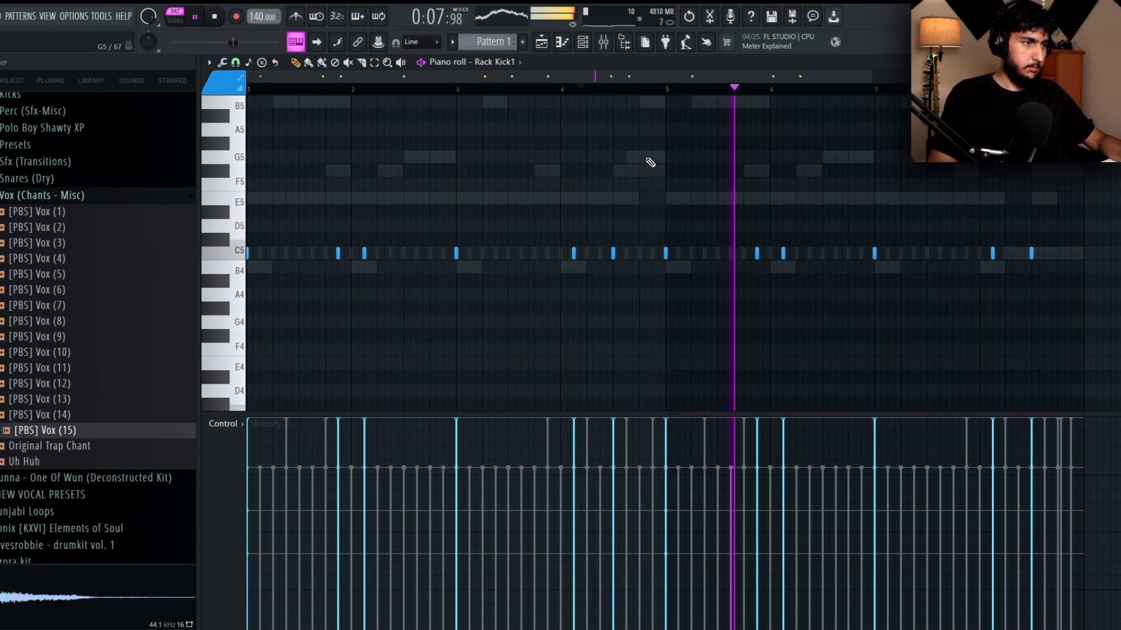
# In the 808 (southside) piano roll, change the last short note of bar 4 to B4.
pyautogui.doubleClick(648, 157)
pyautogui.click(658, 266)
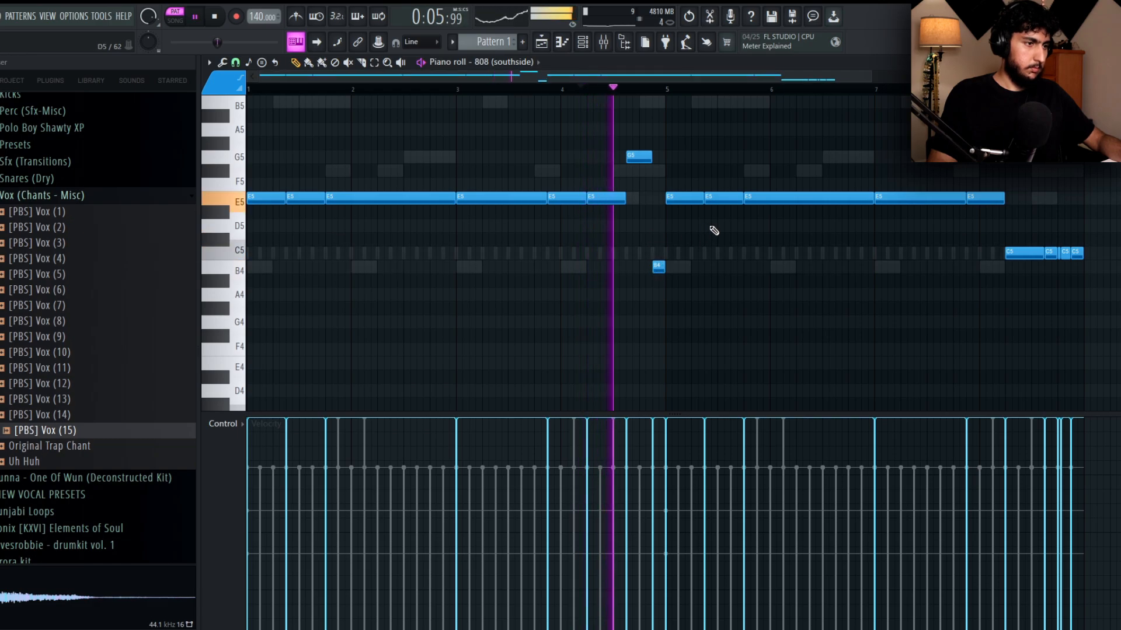
pyautogui.click(538, 63)
pyautogui.click(530, 268)
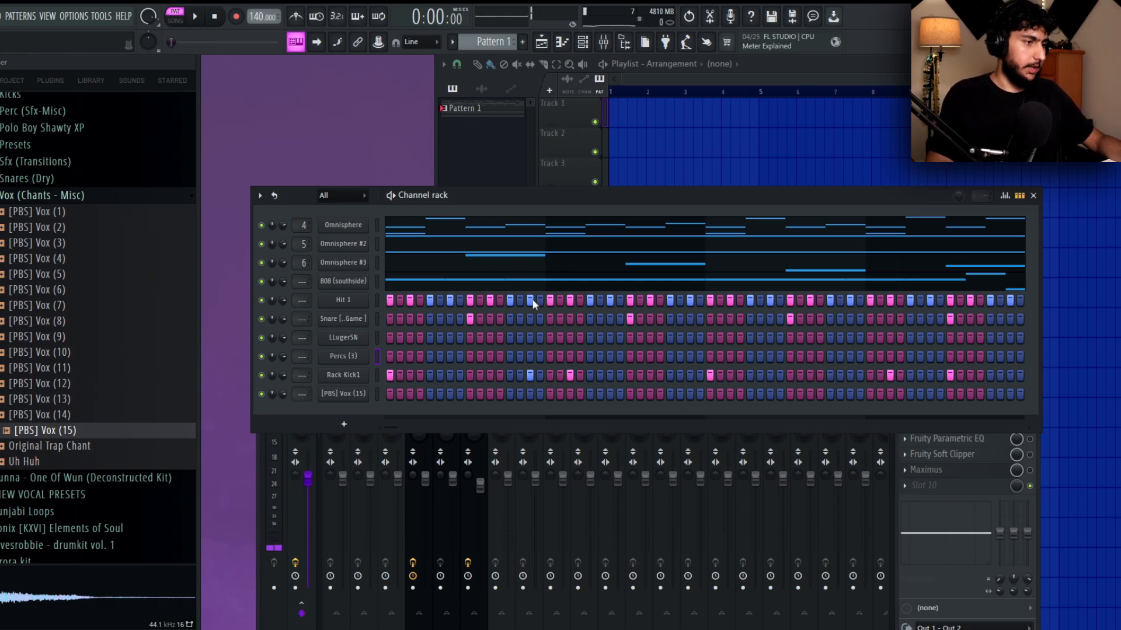
# Place a Percs (3) hit on beat 4 of bar 1 and repeat it every two bars, lowering every second hit's velocity.
pyautogui.press('space')
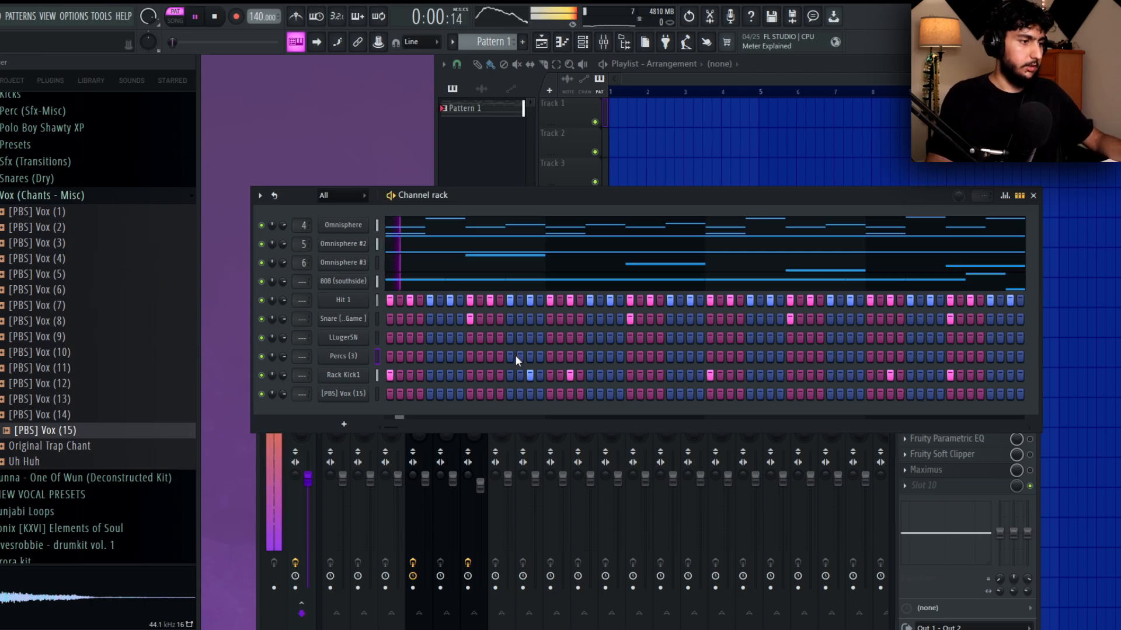
pyautogui.rightClick(367, 353)
pyautogui.click(388, 355)
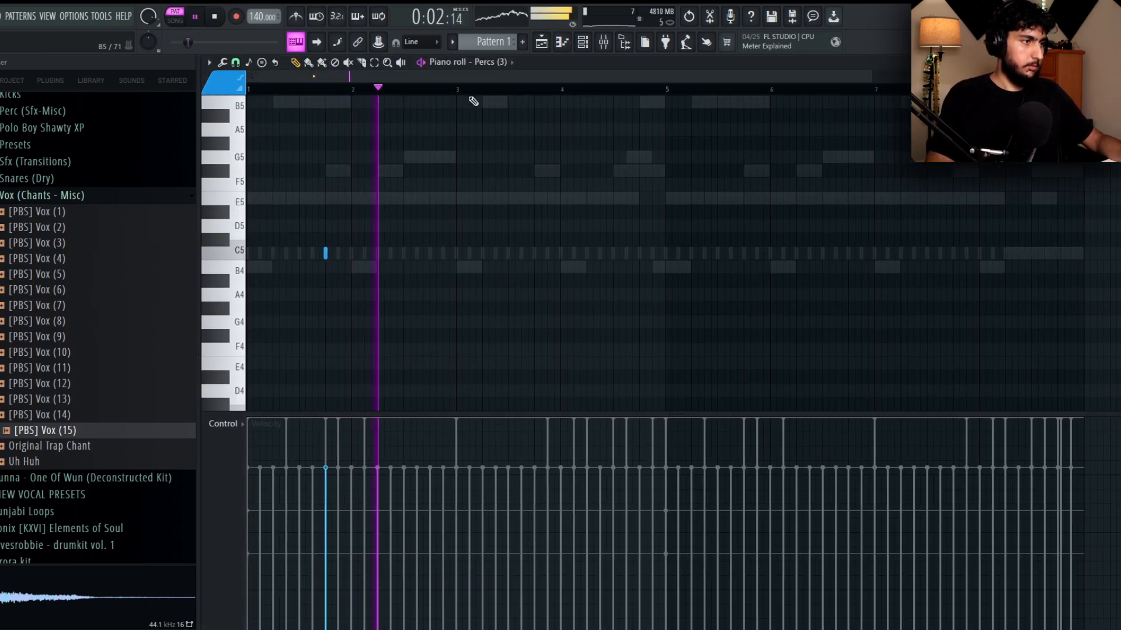
pyautogui.moveTo(453, 90); pyautogui.dragTo(76, 99)
pyautogui.hotkey('ctrl', 'b')
pyautogui.moveTo(654, 91); pyautogui.dragTo(257, 93)
pyautogui.hotkey('ctrl', 'b')
pyautogui.keyDown('ctrl'); pyautogui.click(442, 91); pyautogui.keyUp('ctrl')
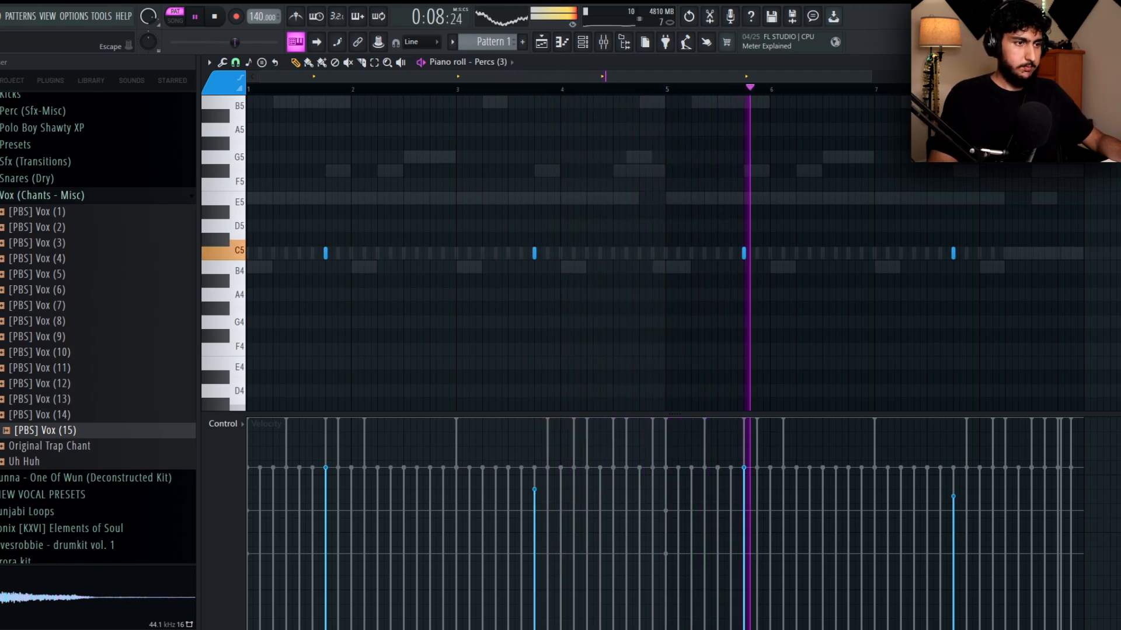
pyautogui.press('Escape')
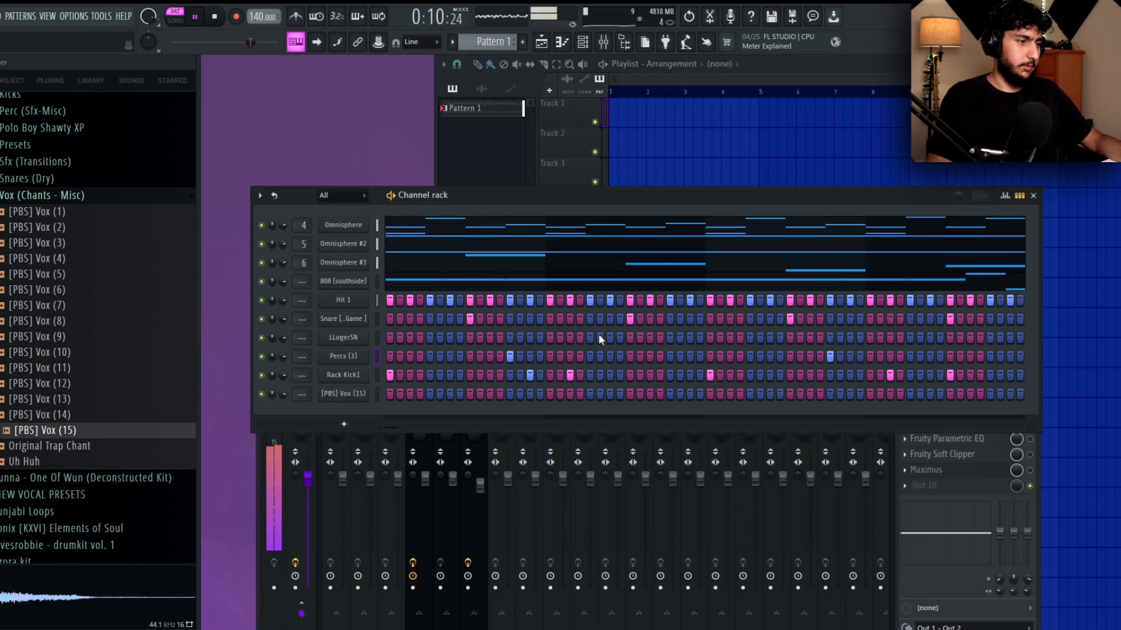
# In the LLugerSN piano roll, place C5 hits on beats 1.5 and 2.5 of bar 2, making the second one softer.
pyautogui.click(396, 337)
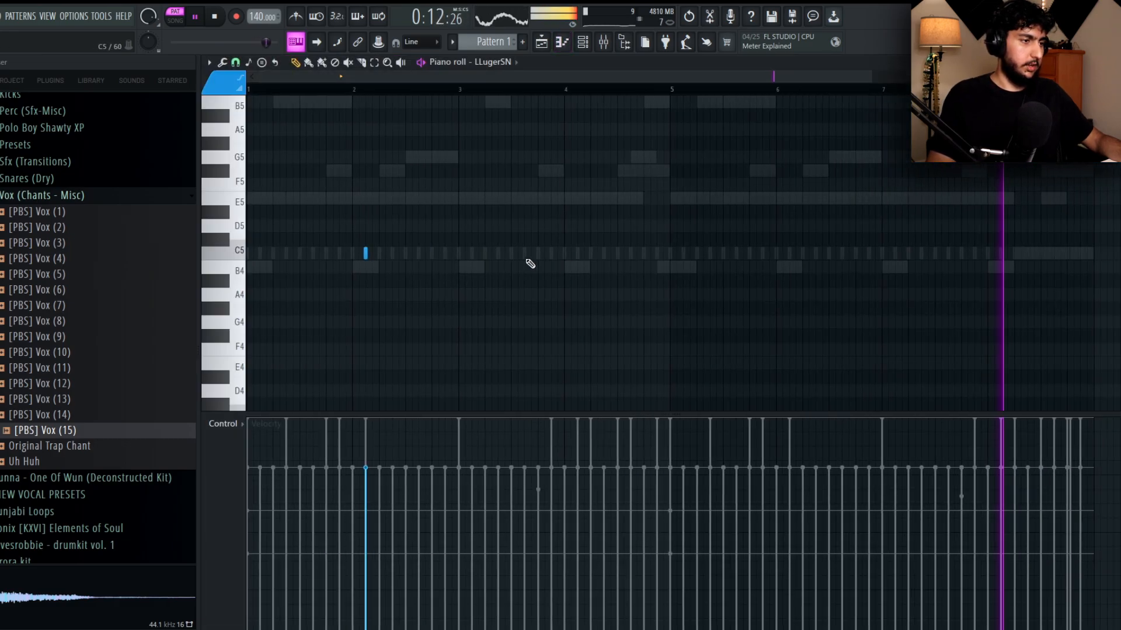
pyautogui.moveTo(576, 295); pyautogui.dragTo(599, 282)
pyautogui.scroll(-2, 600, 282)
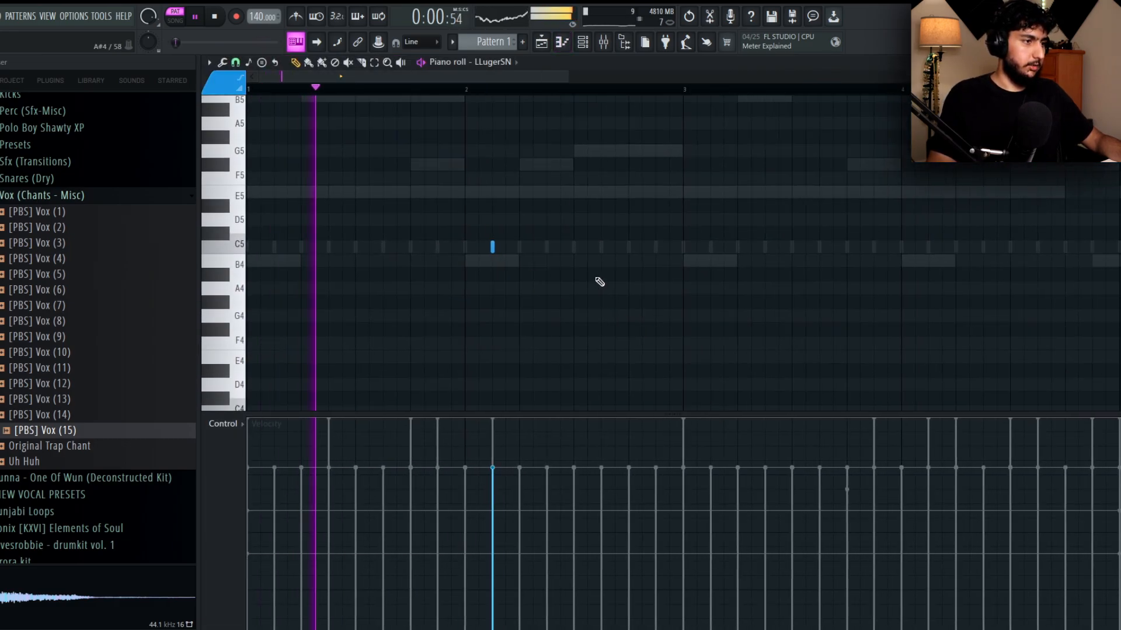
pyautogui.moveTo(459, 247); pyautogui.dragTo(505, 245)
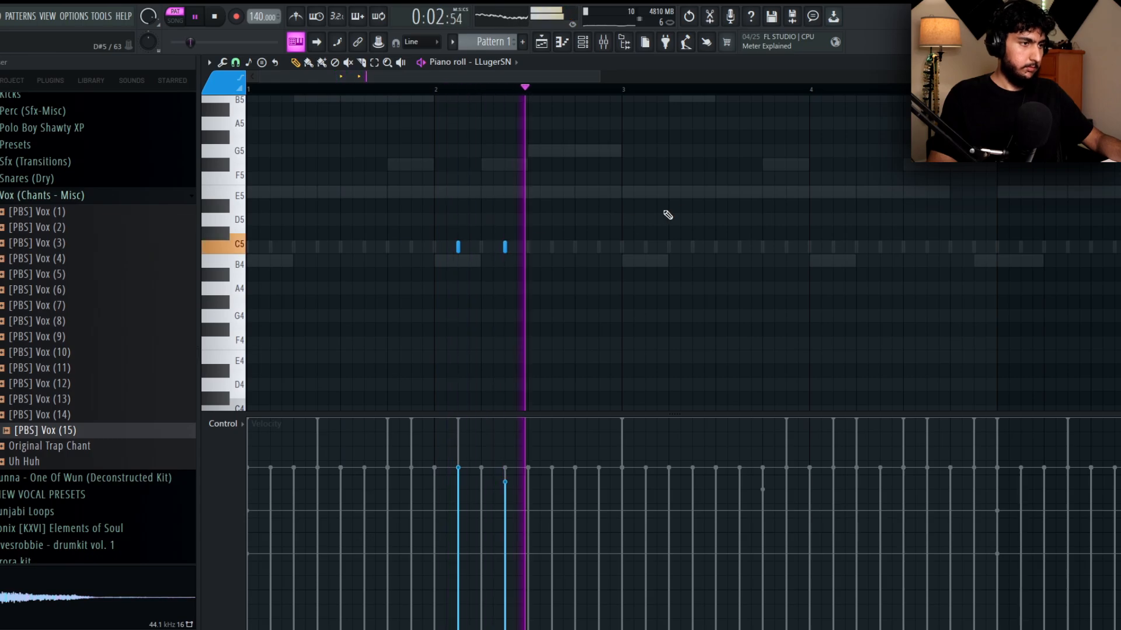
# Duplicate the two LLugerSN hits into bar 4 and delete the second copied hit.
pyautogui.hotkey('ctrl', 'a')
pyautogui.hotkey('ctrl', 'b')
pyautogui.hotkey('ctrl', 'd')
pyautogui.moveTo(880, 241); pyautogui.dragTo(699, 243)
pyautogui.rightClick(700, 247)
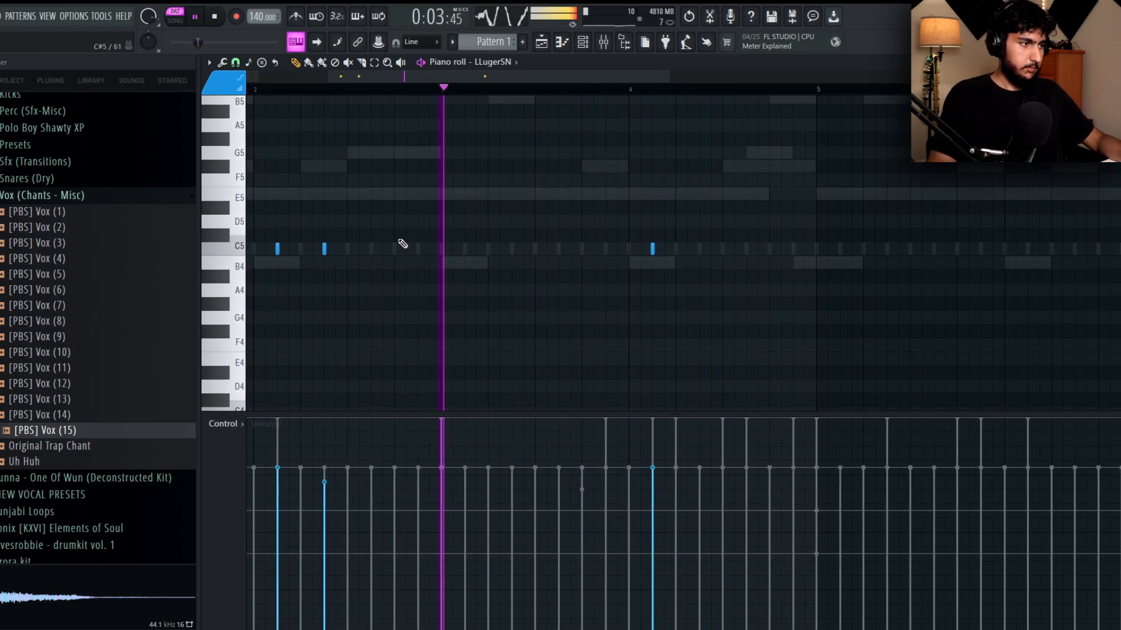
# Add a quick three-hit LLugerSN roll from beat 2 of bar 4 and give it rising velocities.
pyautogui.keyDown('ctrl'); pyautogui.scroll(2, 711, 264); pyautogui.keyUp('ctrl')
pyautogui.click(666, 251)
pyautogui.click(682, 251)
pyautogui.click(698, 251)
pyautogui.keyDown('ctrl'); pyautogui.moveTo(740, 268); pyautogui.dragTo(651, 235); pyautogui.keyUp('ctrl')
pyautogui.moveTo(660, 528)
pyautogui.mouseDown()
pyautogui.moveTo(690, 436)
pyautogui.moveTo(698, 474)
pyautogui.mouseUp()
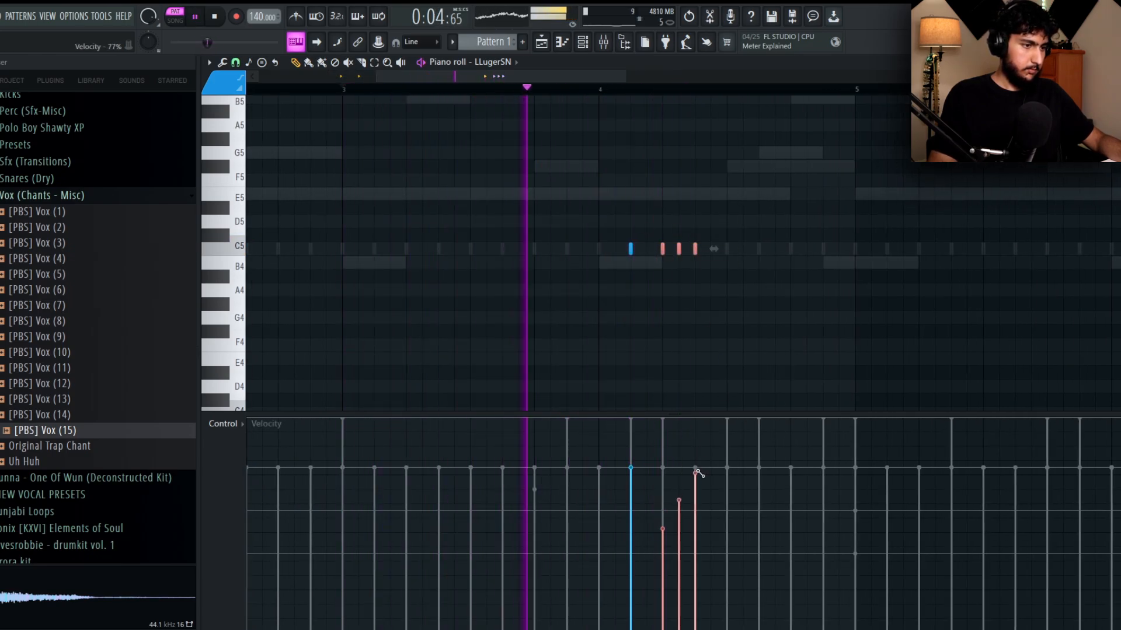
# Add a softer LLugerSN hit on beat 3.5 of bar 4.
pyautogui.click(747, 271)
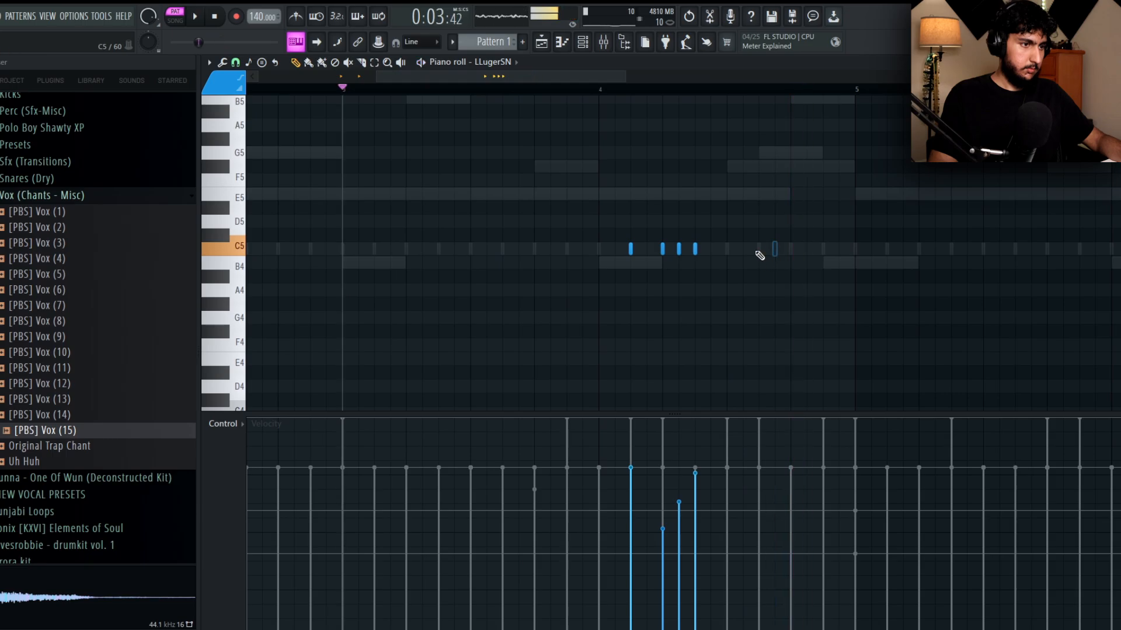
pyautogui.click(759, 251)
pyautogui.scroll(-3, 806, 229)
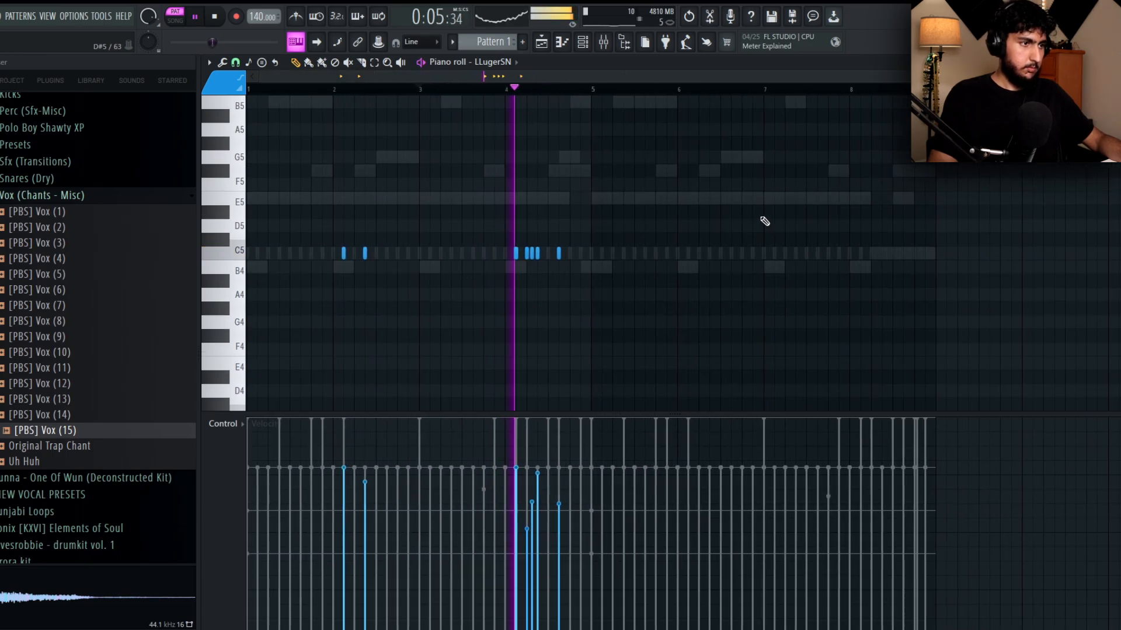
# Duplicate all LLugerSN hits from the first four bars into bars 5 to 8 and deselect them.
pyautogui.hotkey('ctrl', 'a')
pyautogui.hotkey('ctrl', 'b')
pyautogui.hotkey('ctrl', 'd')
pyautogui.middleClick(911, 217)
pyautogui.scroll(1, 806, 222)
# Delete the copied LLugerSN roll and closing hit from bar 8 and add a softer C5 hit on beat 4.5 of bar 7.
pyautogui.rightClick(791, 255)
pyautogui.rightClick(766, 257)
pyautogui.rightClick(761, 257)
pyautogui.scroll(2, 763, 257)
pyautogui.rightClick(752, 258)
pyautogui.click(702, 257)
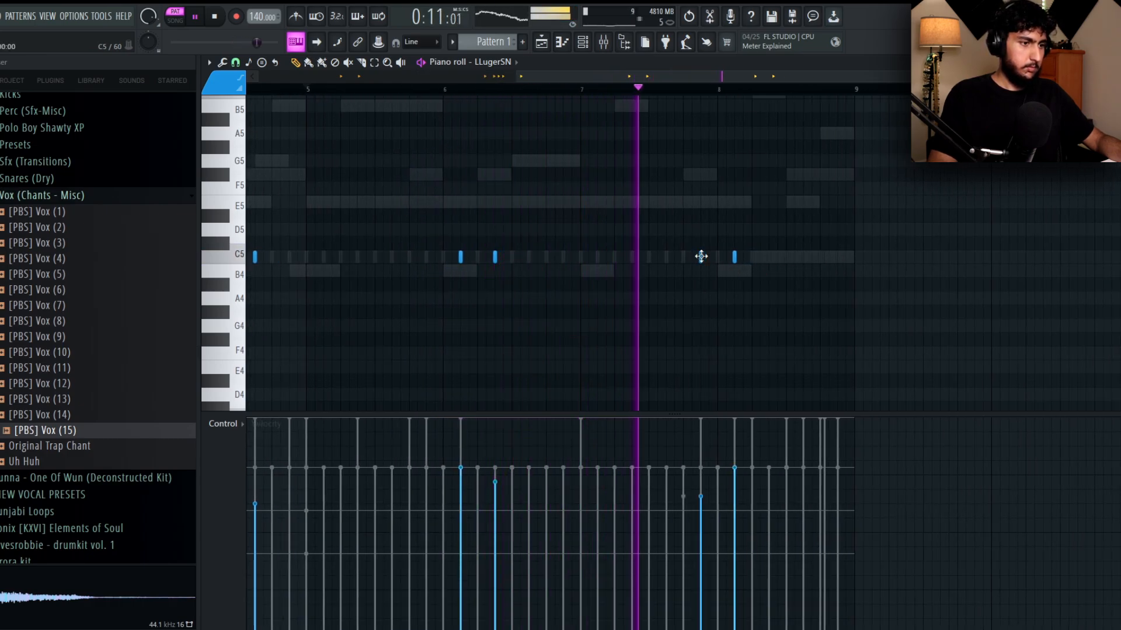
pyautogui.scroll(2, 788, 257)
pyautogui.click(774, 313)
pyautogui.rightClick(774, 313)
pyautogui.click(750, 325)
pyautogui.moveTo(801, 307); pyautogui.dragTo(708, 334)
pyautogui.hotkey('ctrl', 'd')
pyautogui.click(634, 89)
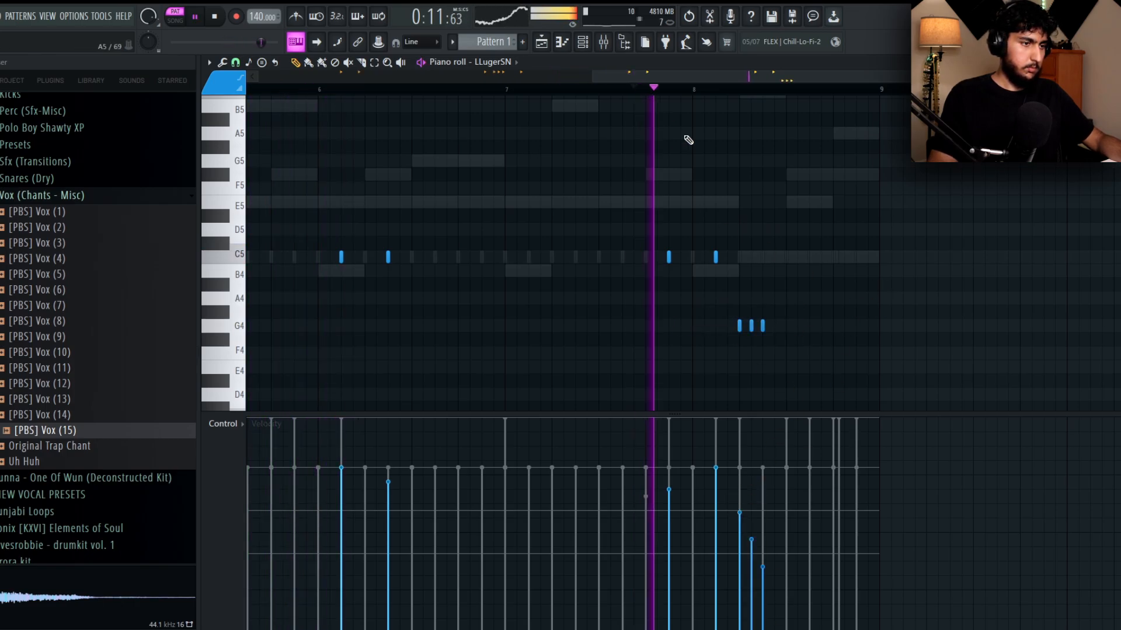
pyautogui.rightClick(763, 326)
pyautogui.press('space')
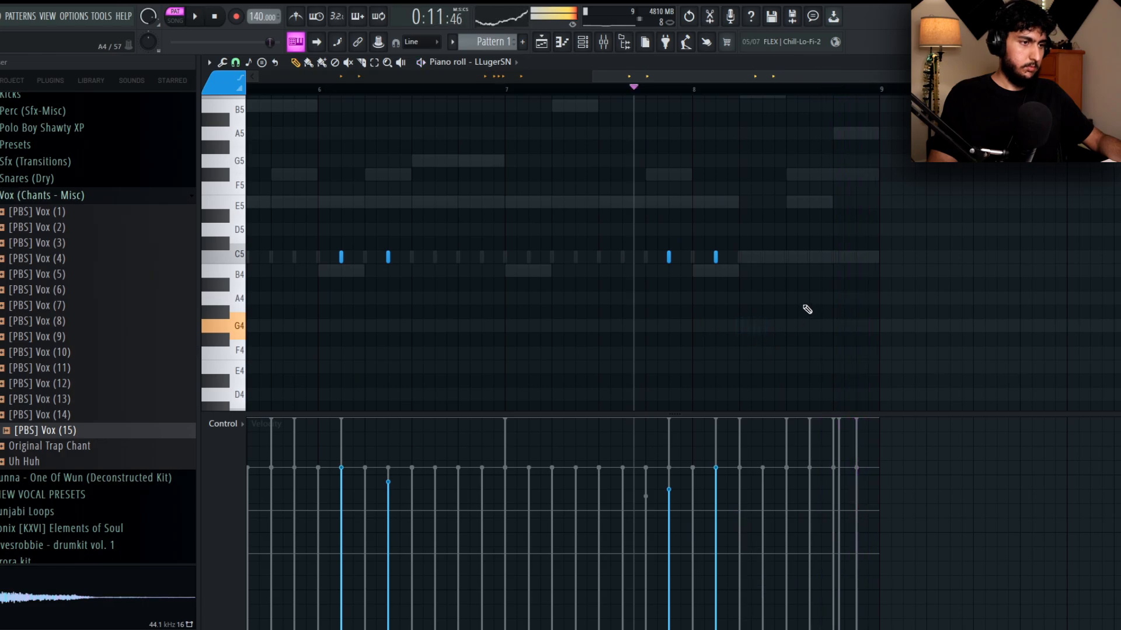
# Place [PBS] Vox (15) hits at C5 on beat 4 of bars 3 and 7 and lower their velocities.
pyautogui.press('F7')
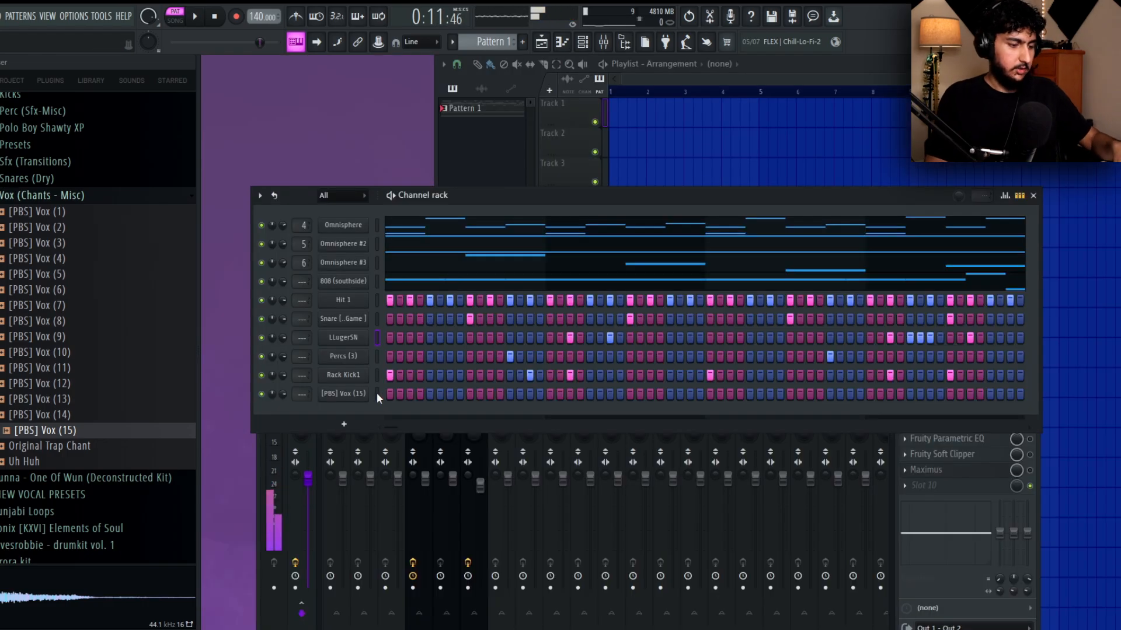
pyautogui.rightClick(354, 355)
pyautogui.click(393, 355)
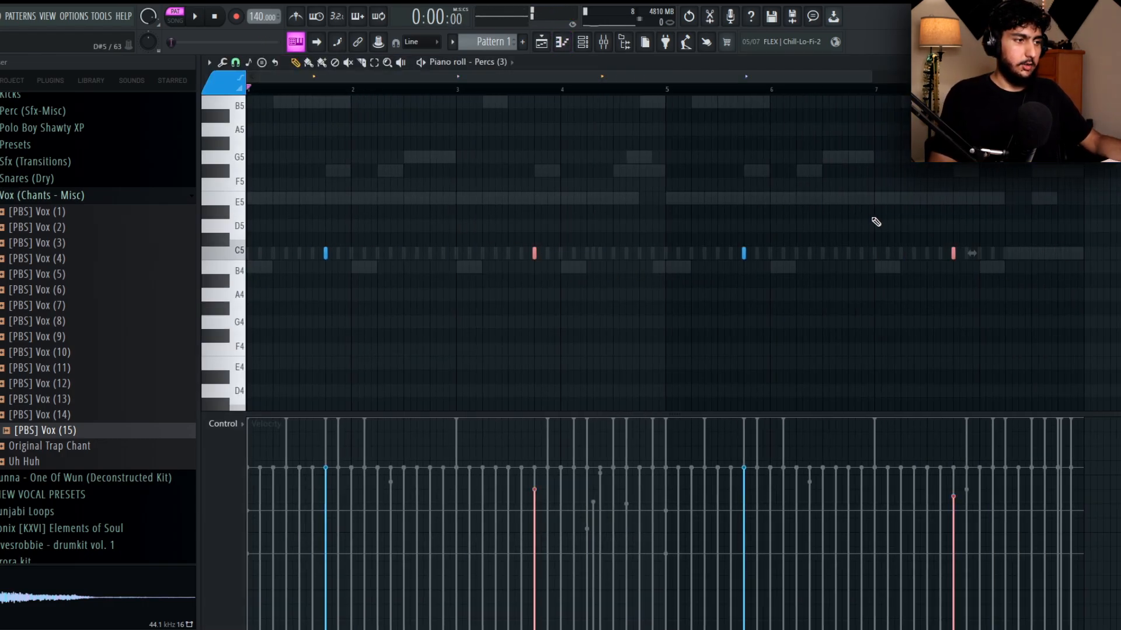
pyautogui.click(490, 65)
pyautogui.click(527, 310)
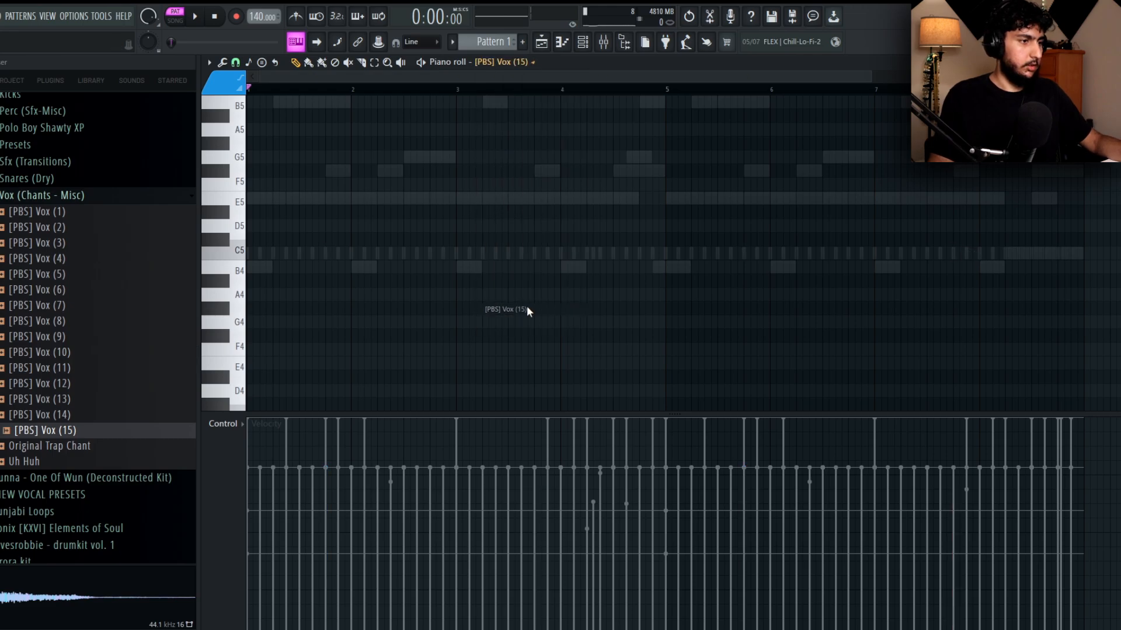
pyautogui.moveTo(325, 255); pyautogui.dragTo(541, 255)
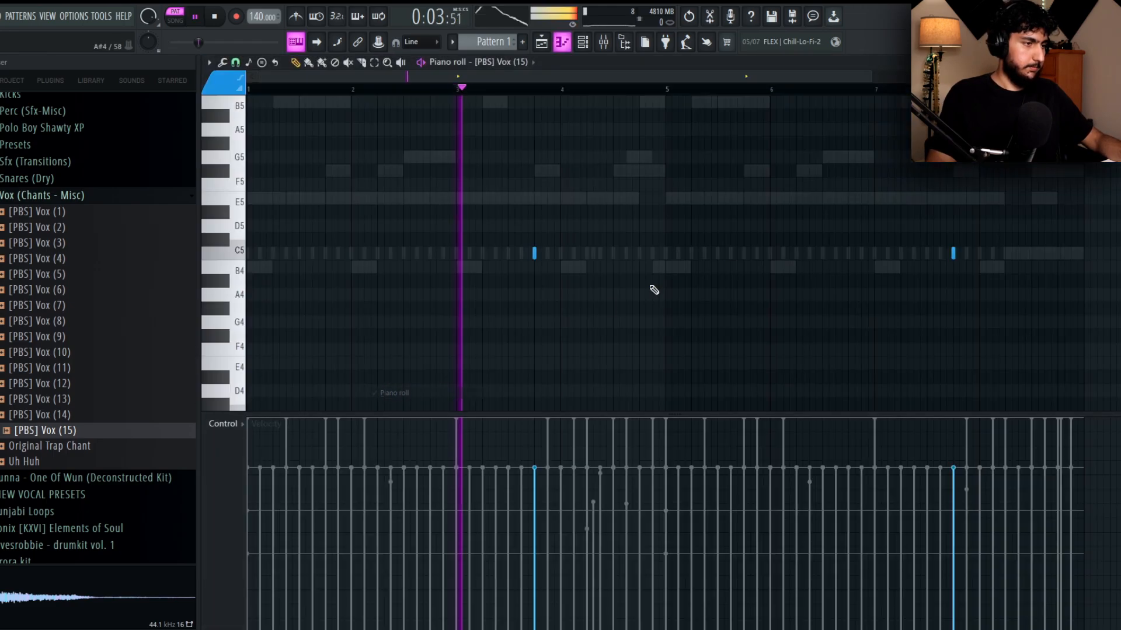
pyautogui.scroll(-1, 745, 260)
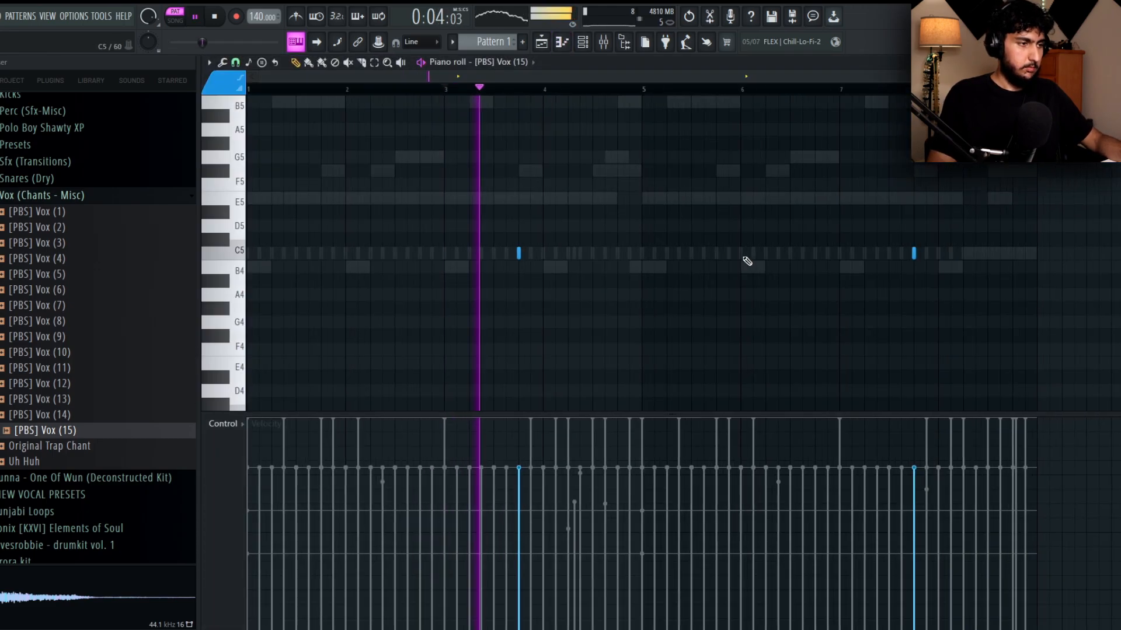
pyautogui.hotkey('ctrl', 'a')
pyautogui.scroll(-3, 440, 180)
pyautogui.rightClick(1000, 223)
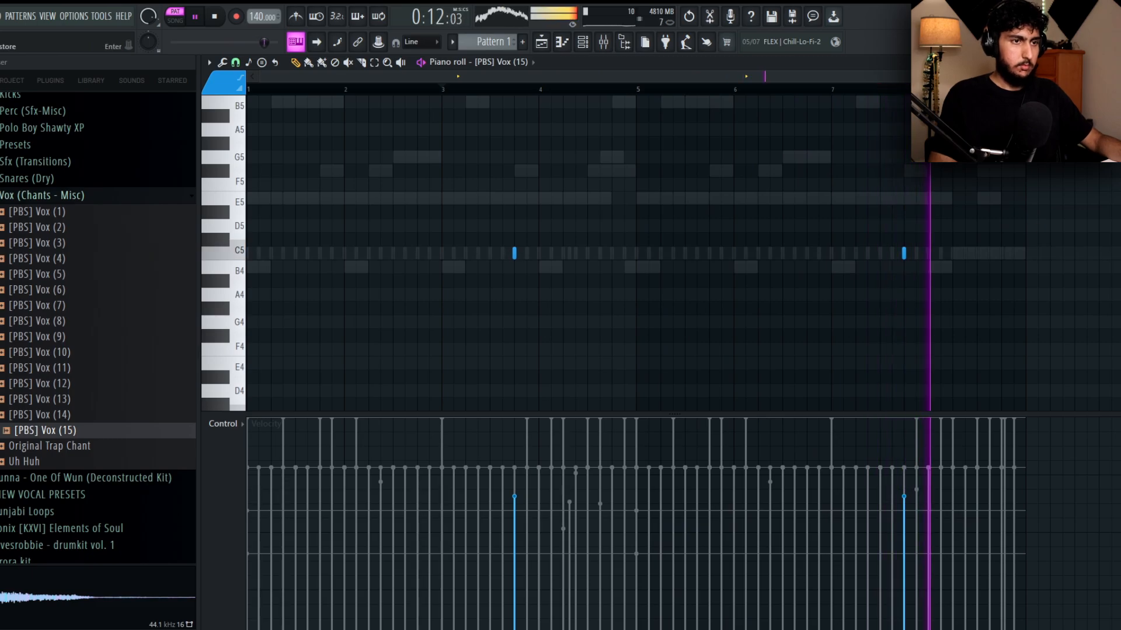
# In the Hit 1 piano roll, set the snap to 1/6 beat and fill in a fast C5 roll at beat 2 of bar 2.
pyautogui.click(1111, 62)
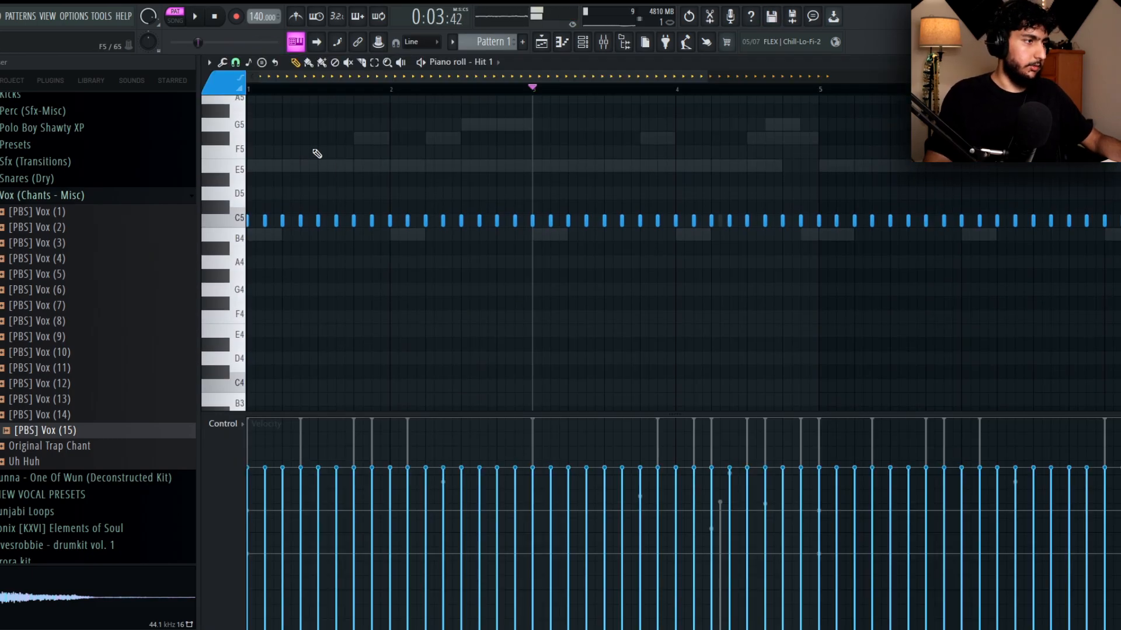
pyautogui.scroll(-1, 344, 137)
pyautogui.moveTo(301, 90); pyautogui.dragTo(240, 70)
pyautogui.click(236, 63)
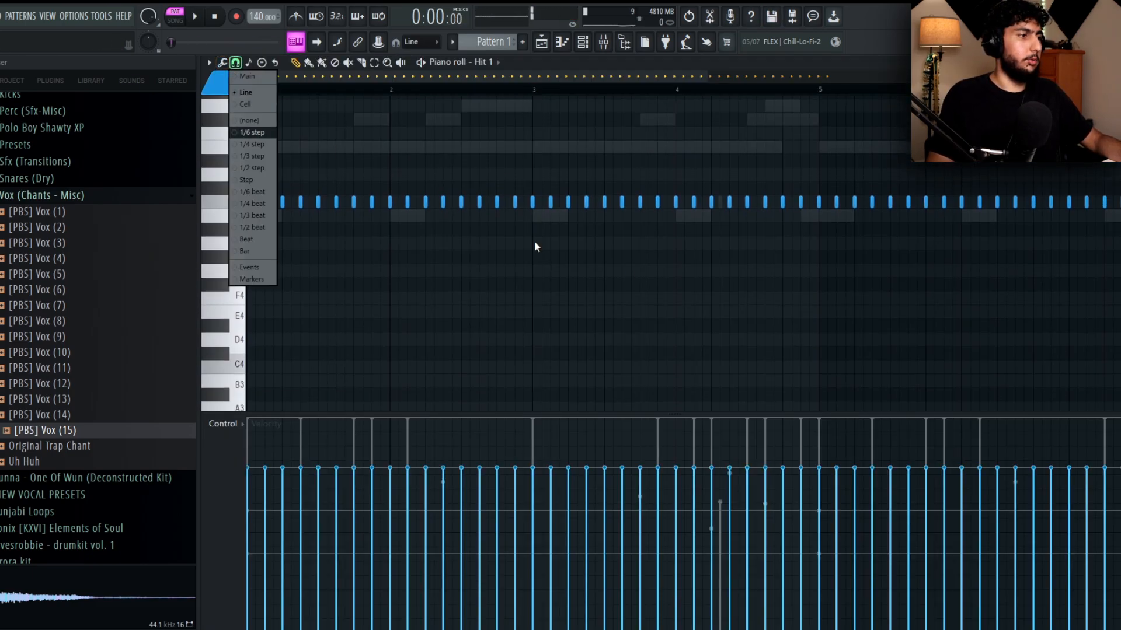
pyautogui.click(261, 191)
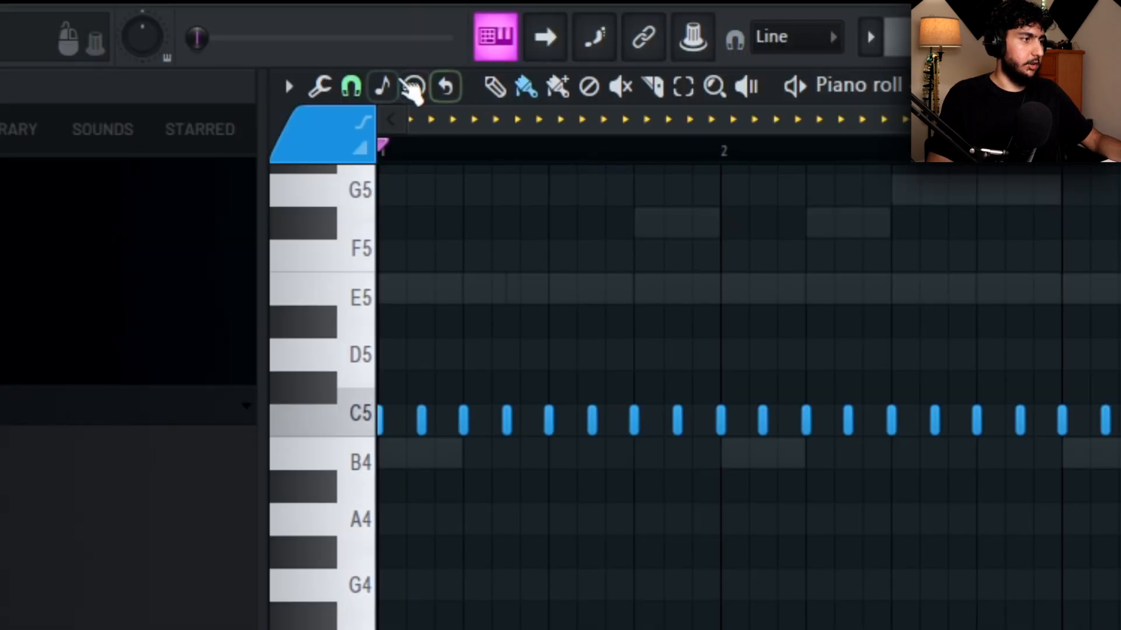
pyautogui.click(351, 86)
pyautogui.click(420, 399)
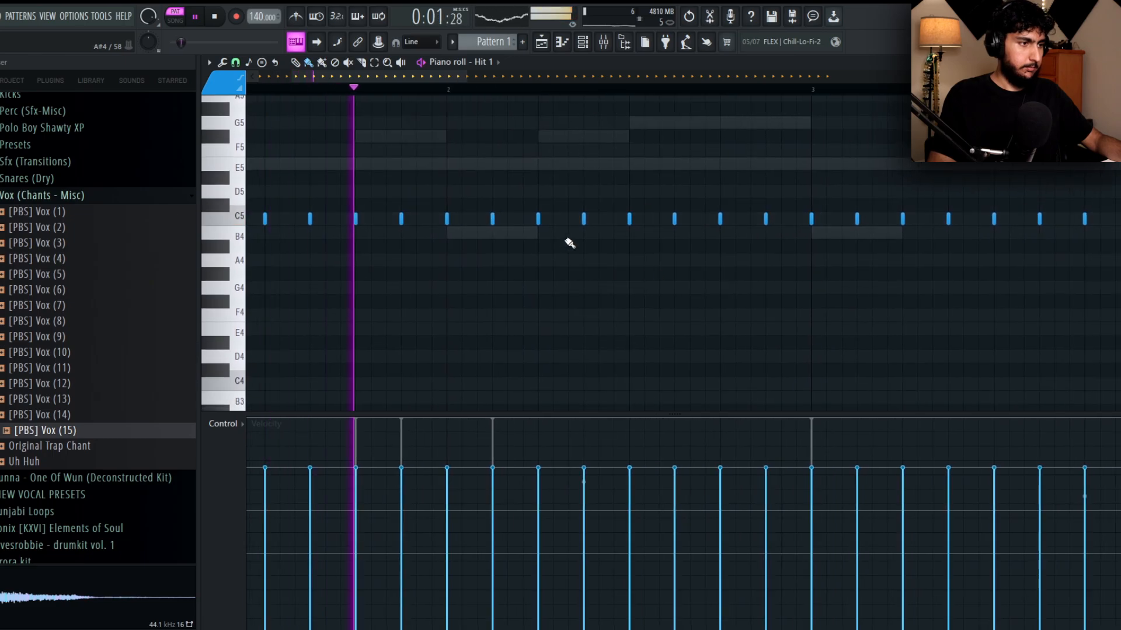
pyautogui.moveTo(554, 219); pyautogui.dragTo(569, 220)
pyautogui.keyDown('ctrl'); pyautogui.rightClick(734, 274); pyautogui.keyUp('ctrl')
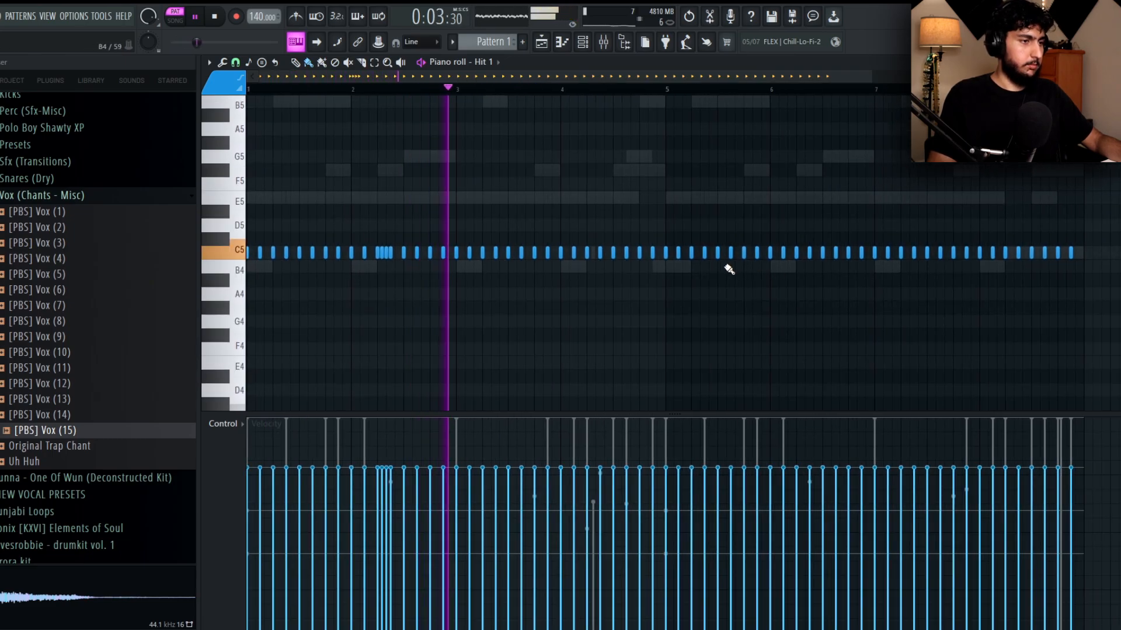
# Add a six-hit E4 roll to Hit 1 on beat 4 of bar 4 and give it steadily falling velocities.
pyautogui.moveTo(627, 300); pyautogui.dragTo(603, 285)
pyautogui.scroll(5, 577, 283)
pyautogui.scroll(1, 569, 300)
pyautogui.moveTo(510, 352); pyautogui.dragTo(583, 353)
pyautogui.rightClick(637, 388)
pyautogui.rightClick(585, 354)
pyautogui.press('space')
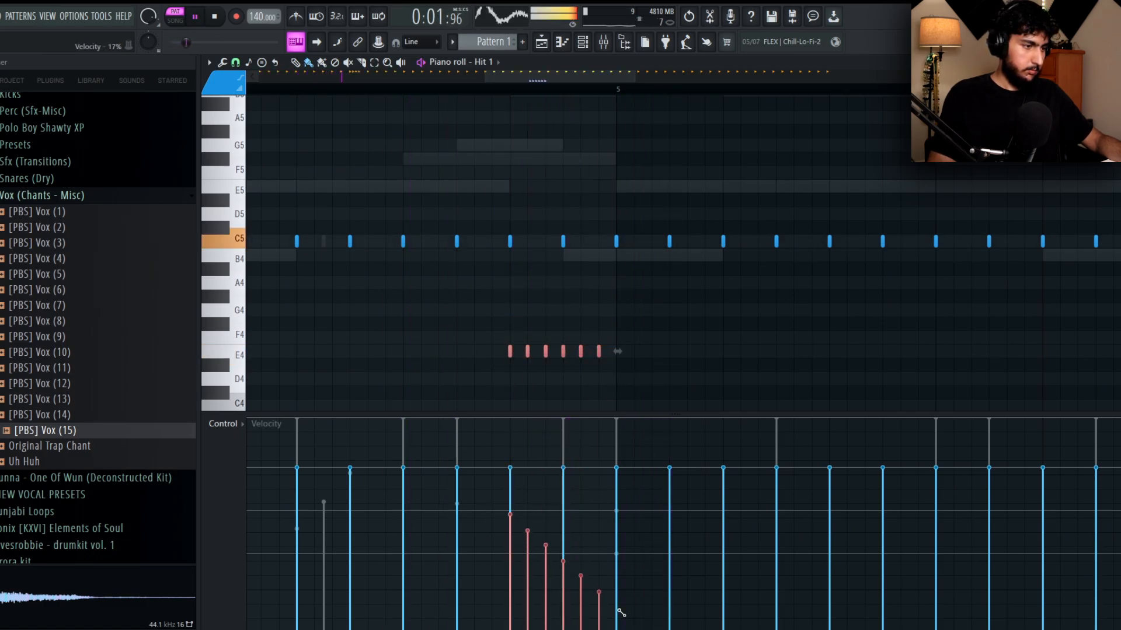
pyautogui.keyDown('ctrl'); pyautogui.rightClick(672, 398); pyautogui.keyUp('ctrl')
pyautogui.moveTo(669, 383); pyautogui.dragTo(580, 263)
# Delete all Hit 1 notes in bars 5 to 8.
pyautogui.scroll(-2, 580, 263)
pyautogui.keyDown('ctrl'); pyautogui.click(938, 255); pyautogui.keyUp('ctrl')
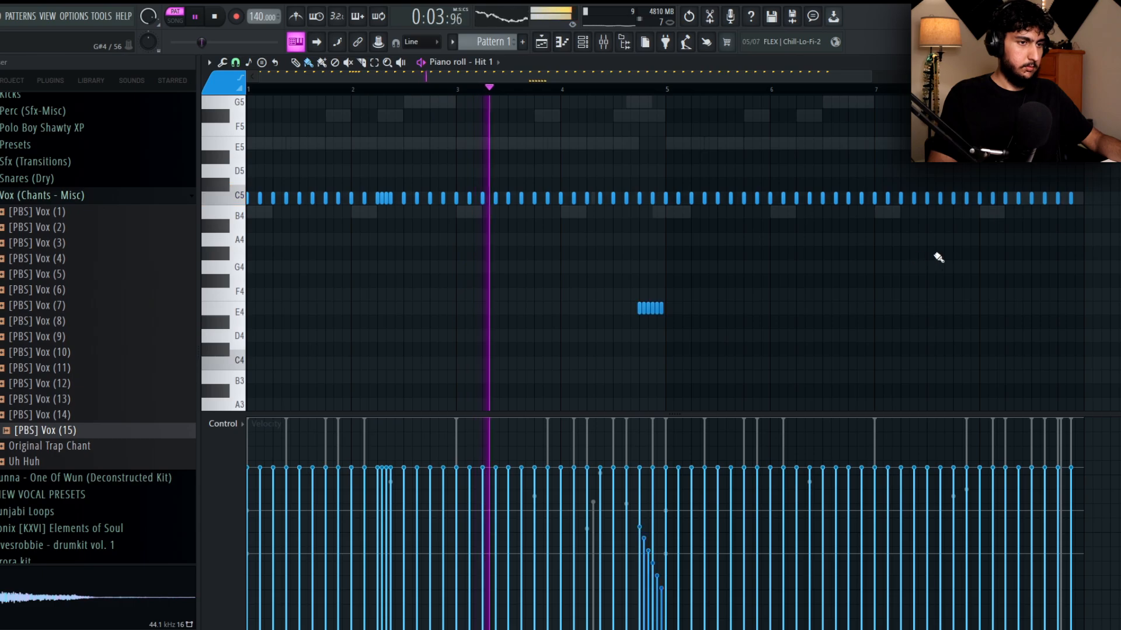
pyautogui.scroll(5, 761, 202)
pyautogui.scroll(-6, 761, 203)
pyautogui.moveTo(1112, 248); pyautogui.dragTo(672, 158)
pyautogui.press('Delete')
pyautogui.press('Escape')
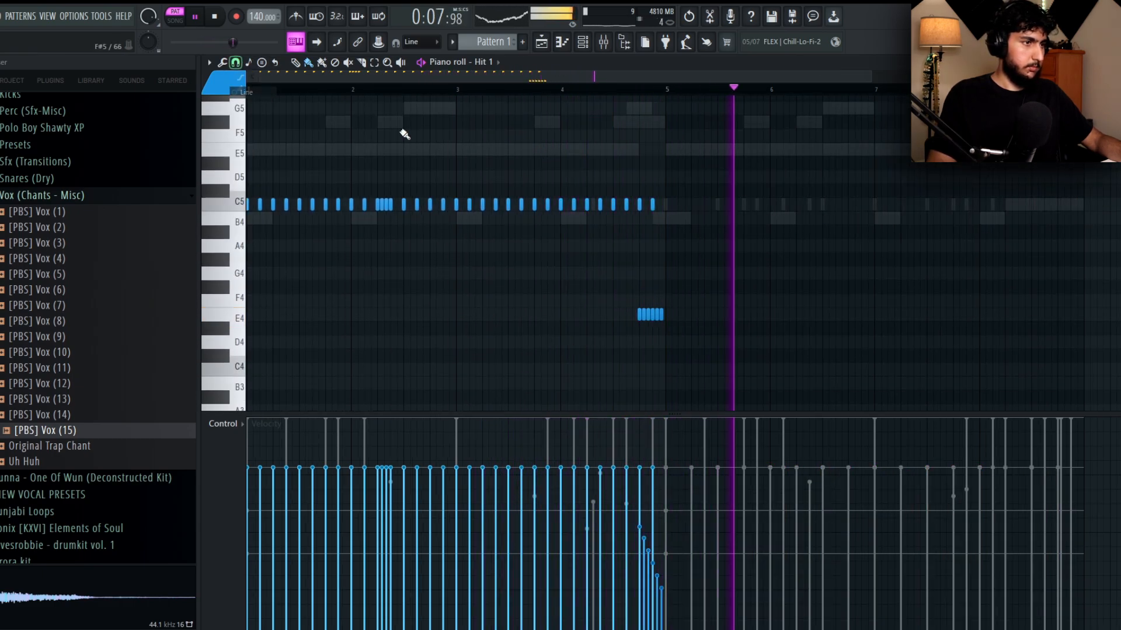
# Duplicate the first four bars of Hit 1 notes into bars 5 to 8 and raise the copied bar 8 roll to C#5.
pyautogui.hotkey('ctrl', 'b')
pyautogui.hotkey('ctrl', 'z')
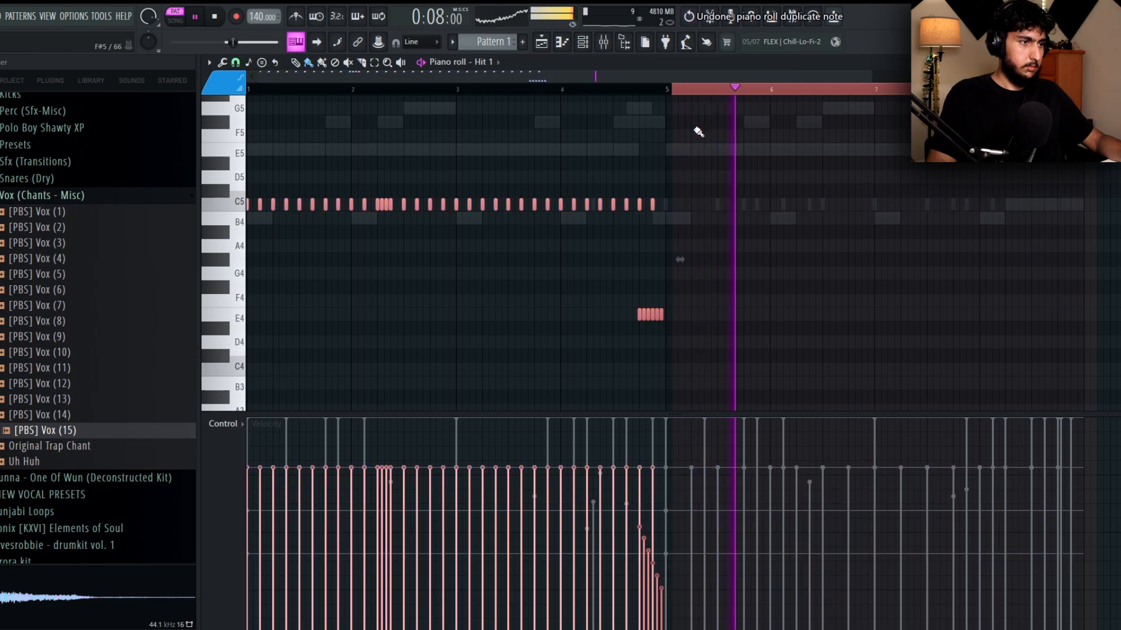
pyautogui.moveTo(671, 92); pyautogui.dragTo(176, 82)
pyautogui.hotkey('ctrl', 'b')
pyautogui.keyDown('ctrl'); pyautogui.click(709, 93); pyautogui.keyUp('ctrl')
pyautogui.moveTo(781, 135); pyautogui.dragTo(661, 125)
pyautogui.moveTo(1022, 327); pyautogui.dragTo(941, 179)
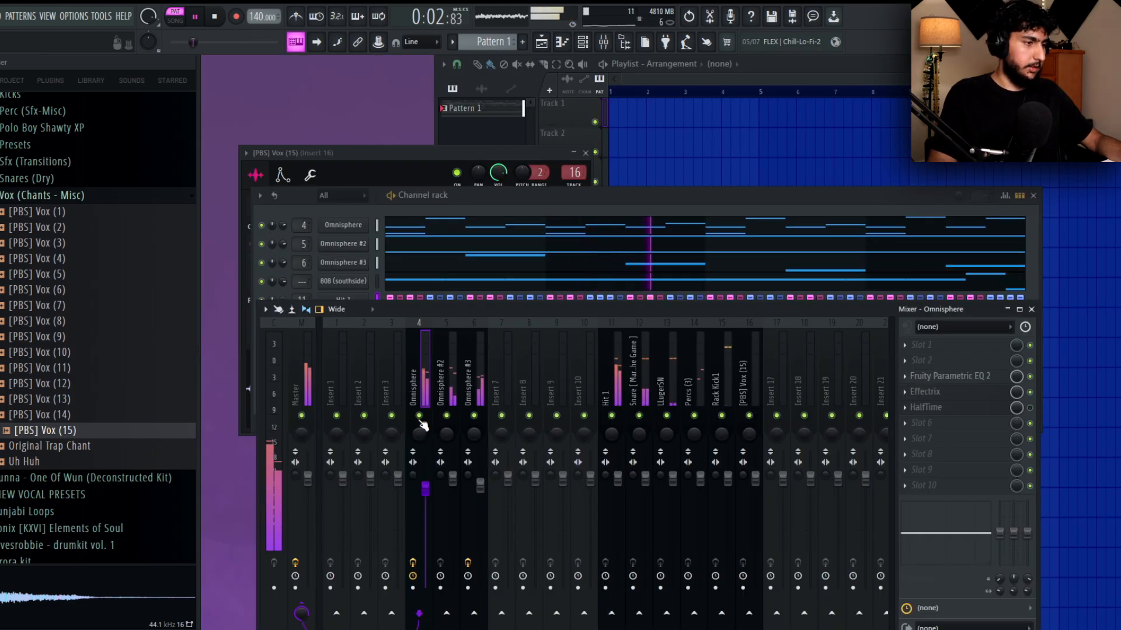
# Solo the Omnisphere mixer track and load Portal between its Effectrix and HalfTime effects.
pyautogui.rightClick(420, 418)
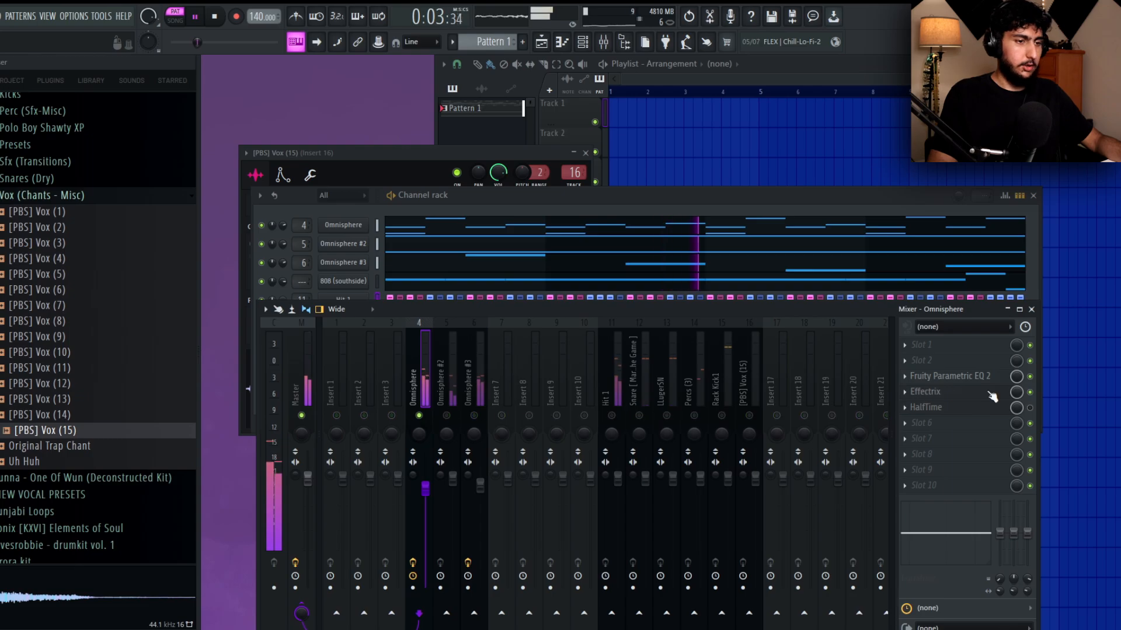
pyautogui.click(923, 407)
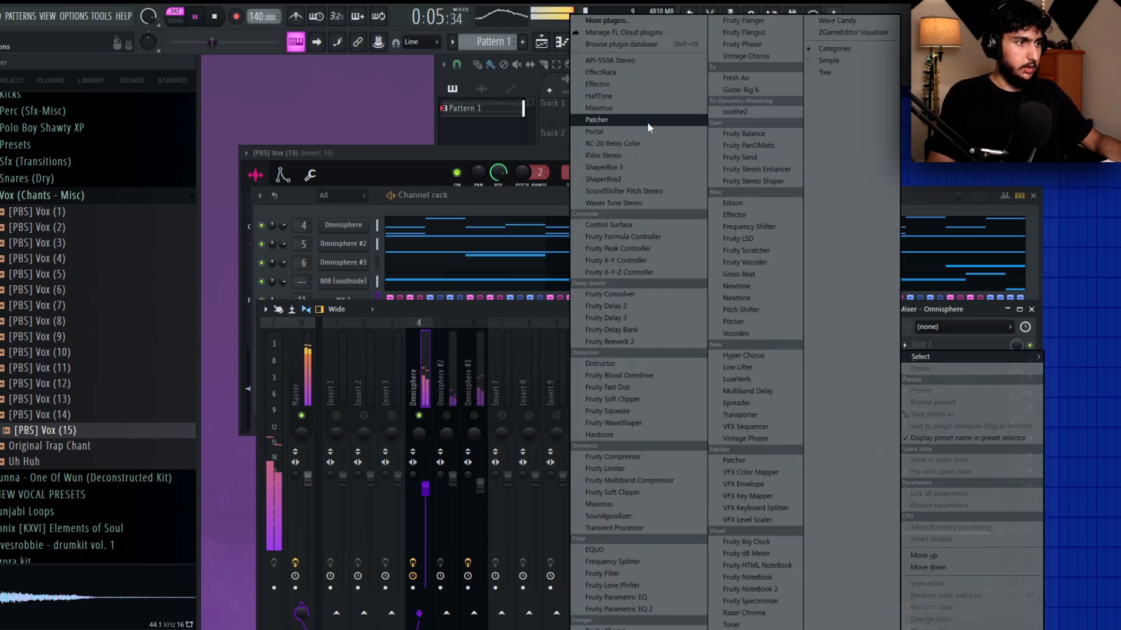
pyautogui.click(622, 125)
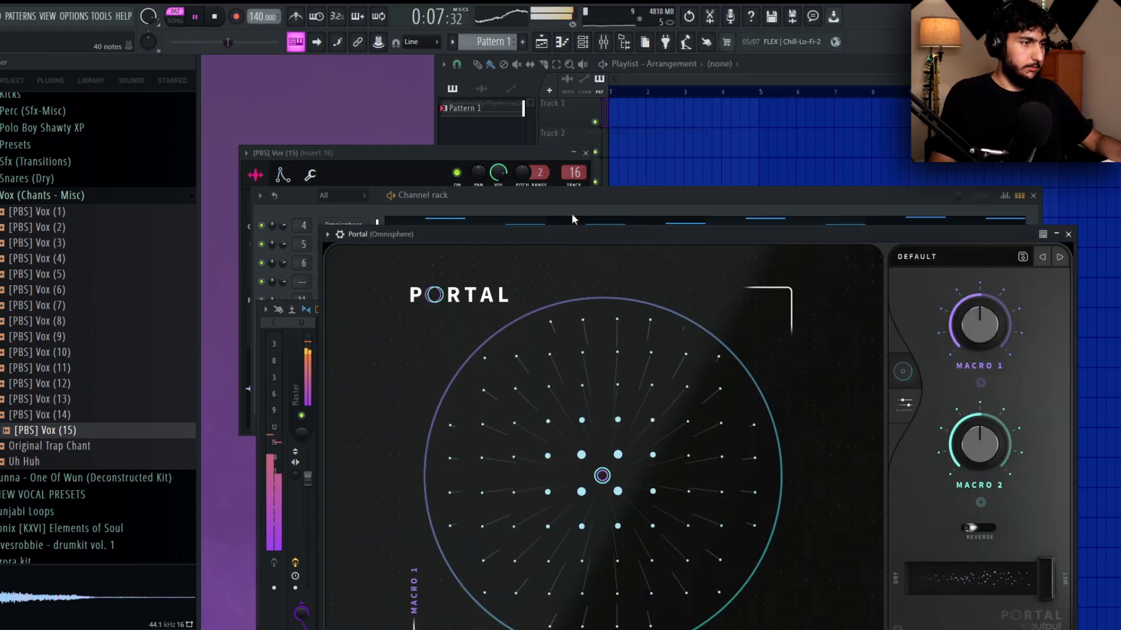
pyautogui.click(572, 212)
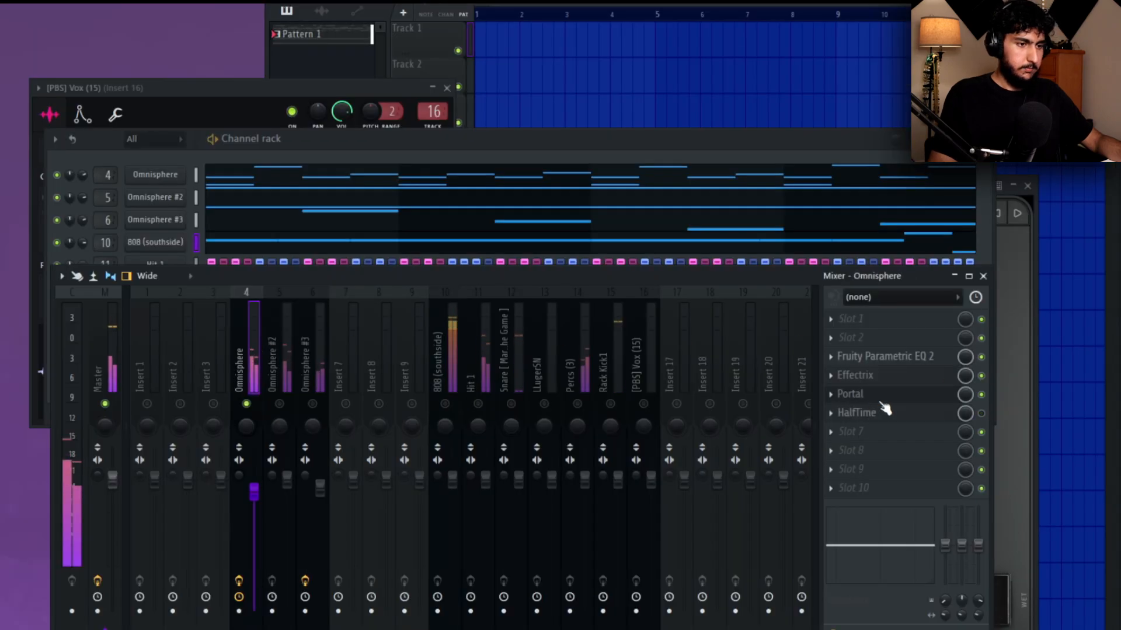
pyautogui.click(870, 395)
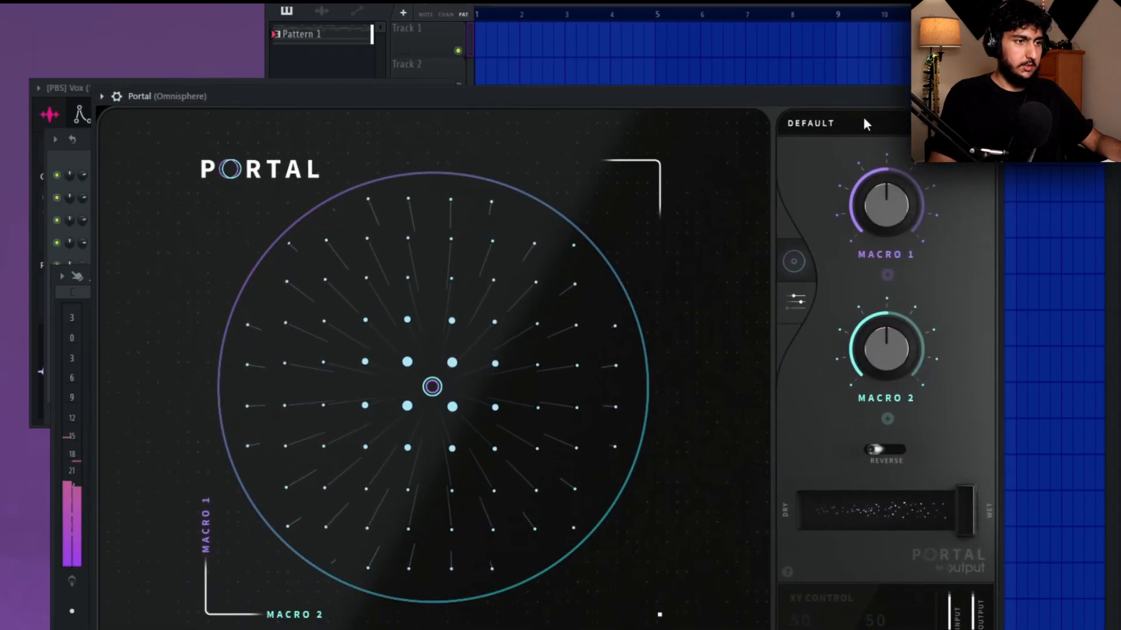
# Audition three Looplegend presets in Portal and try the dry/wet mix at 27 percent.
pyautogui.click(863, 123)
pyautogui.click(293, 177)
pyautogui.click(554, 158)
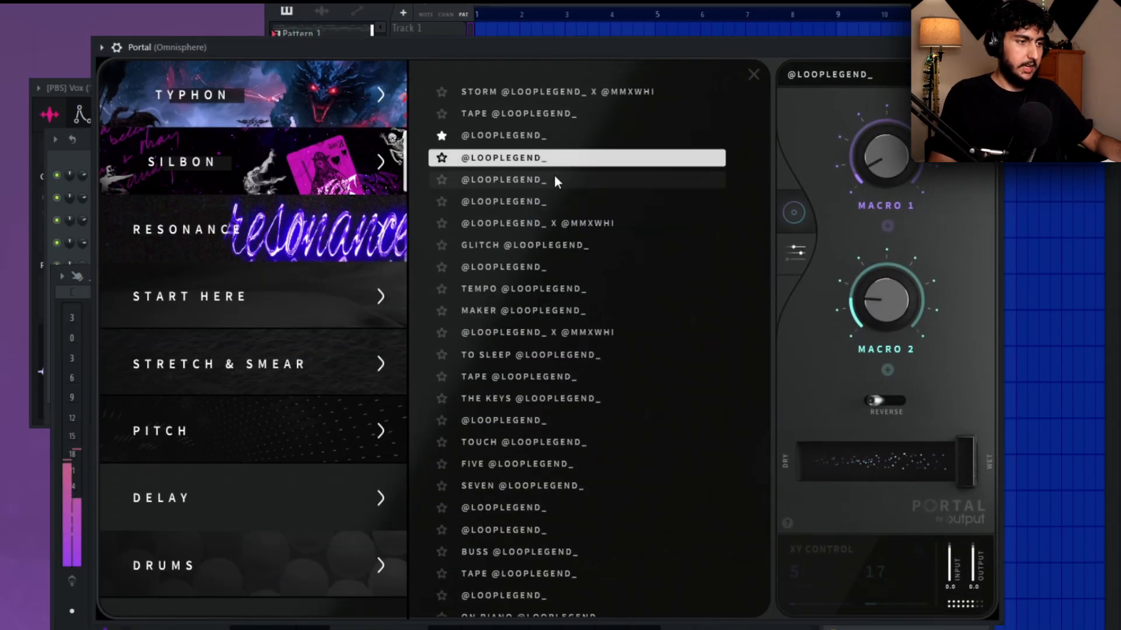
pyautogui.click(555, 180)
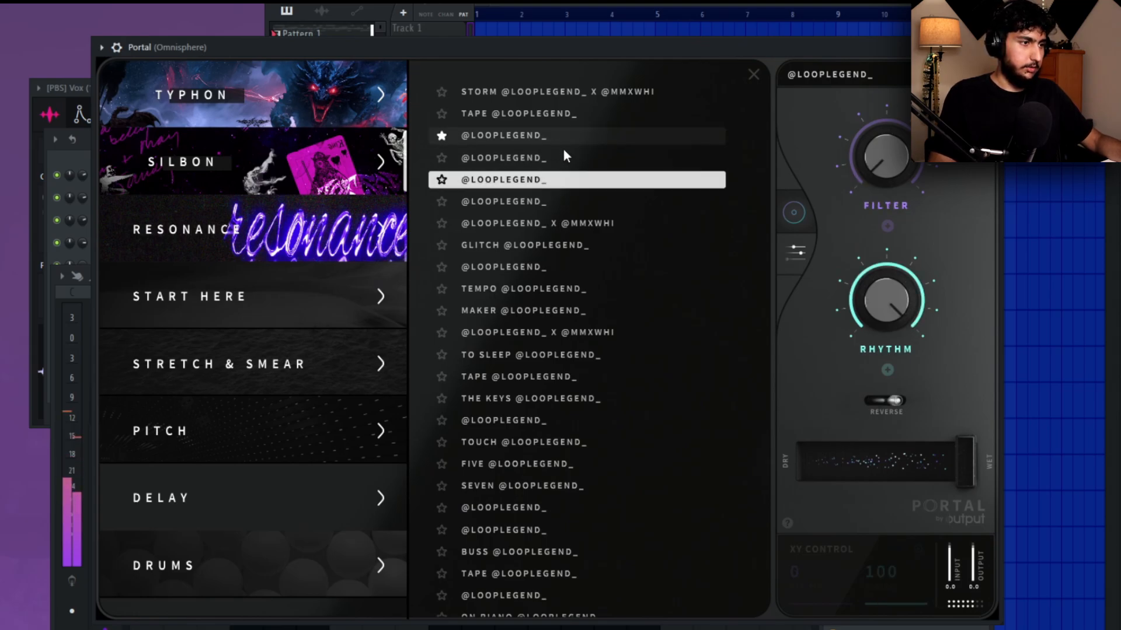
pyautogui.click(559, 142)
pyautogui.moveTo(960, 449); pyautogui.dragTo(854, 453)
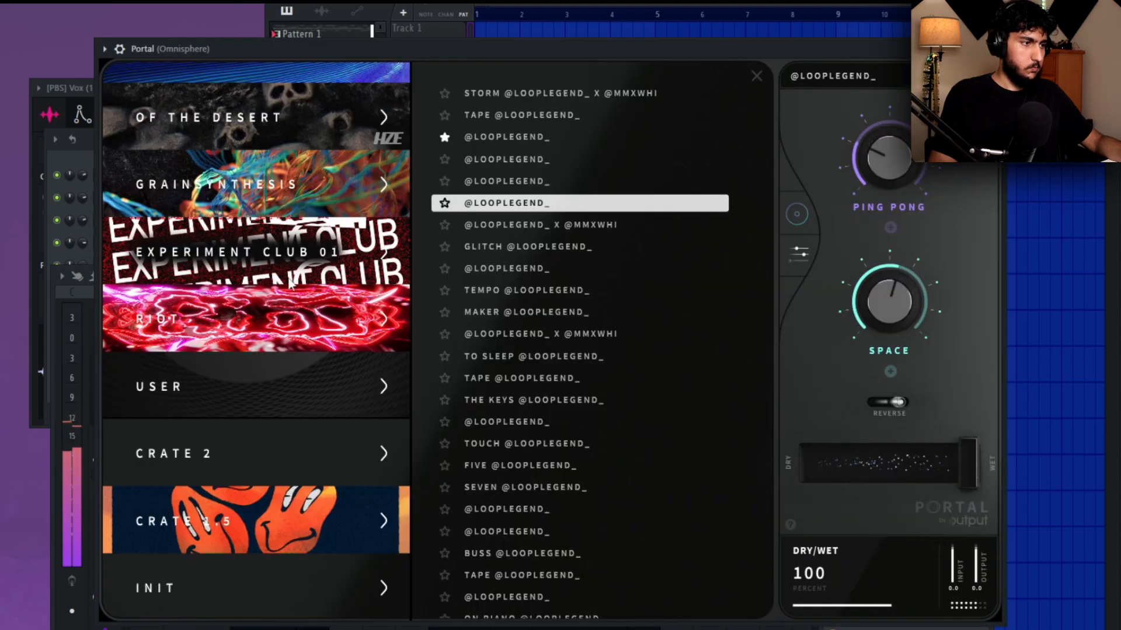
# Audition Portal presets from the Distra bank, including Double.
pyautogui.scroll(3, 328, 287)
pyautogui.click(321, 208)
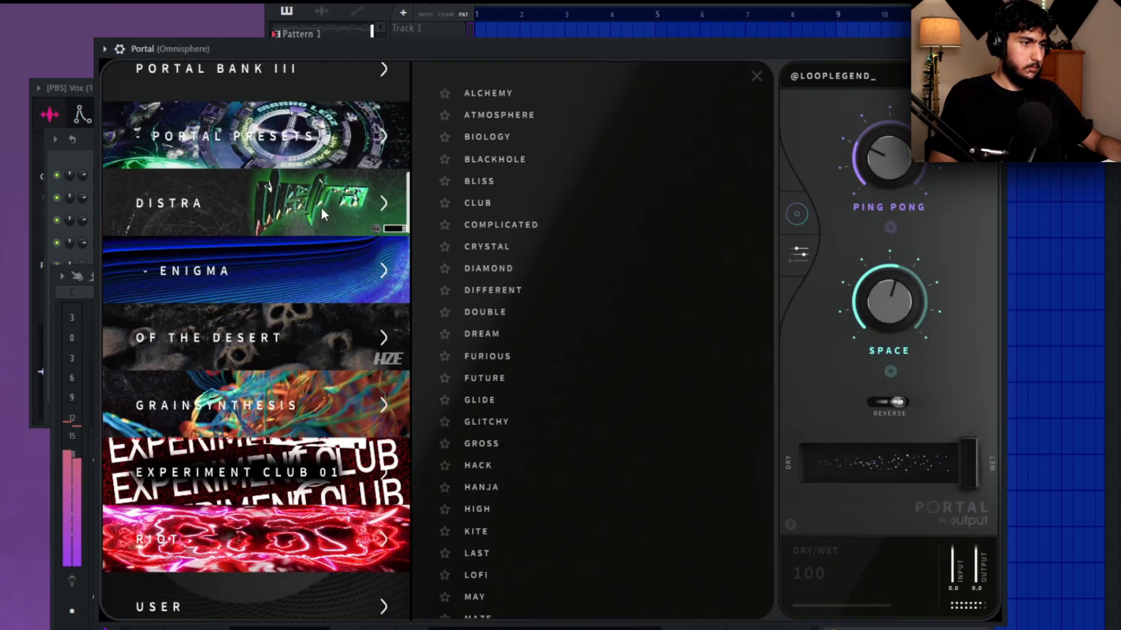
pyautogui.click(555, 312)
pyautogui.scroll(-3, 559, 373)
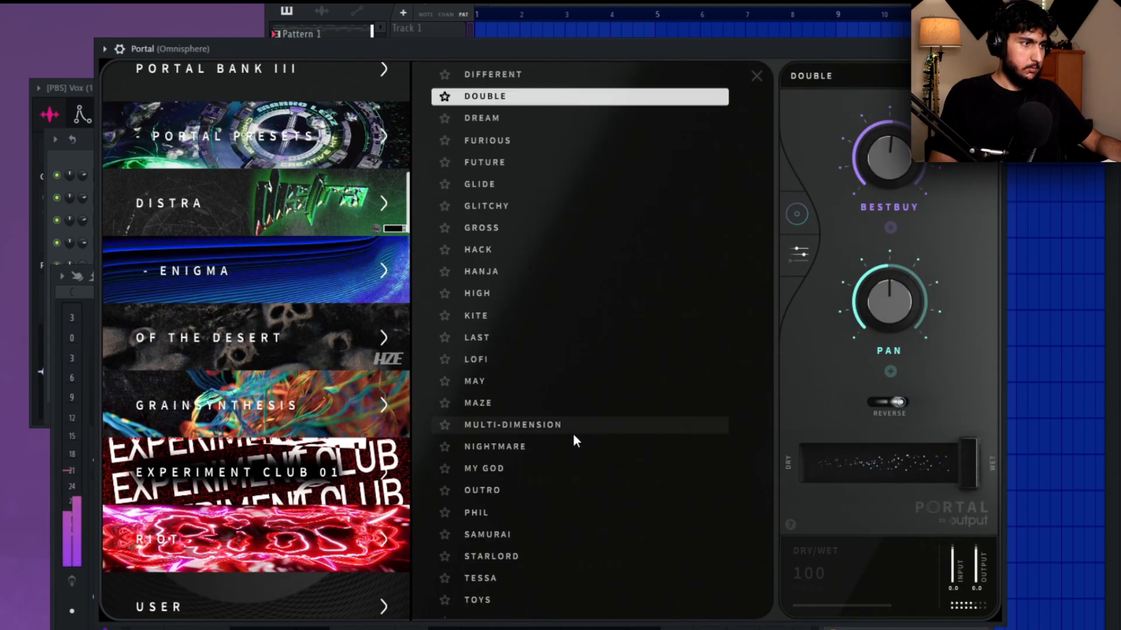
pyautogui.click(578, 435)
# Audition Feedback and Down from the Portal Presets bank, then load Shift with the dry/wet mix at about 24 percent.
pyautogui.click(281, 137)
pyautogui.click(566, 301)
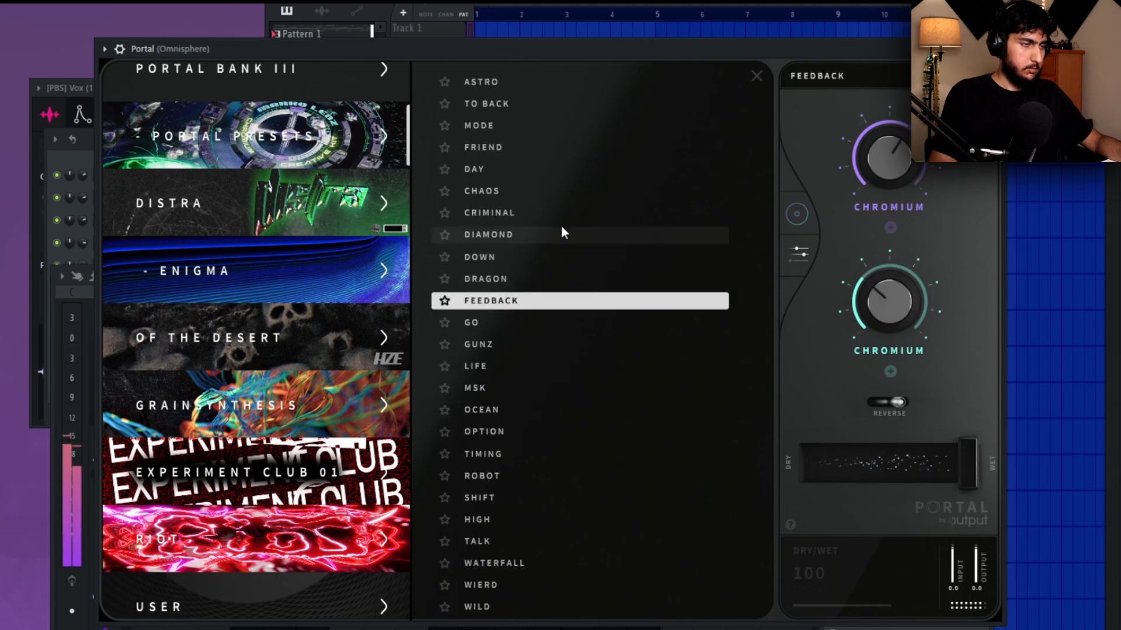
pyautogui.click(569, 255)
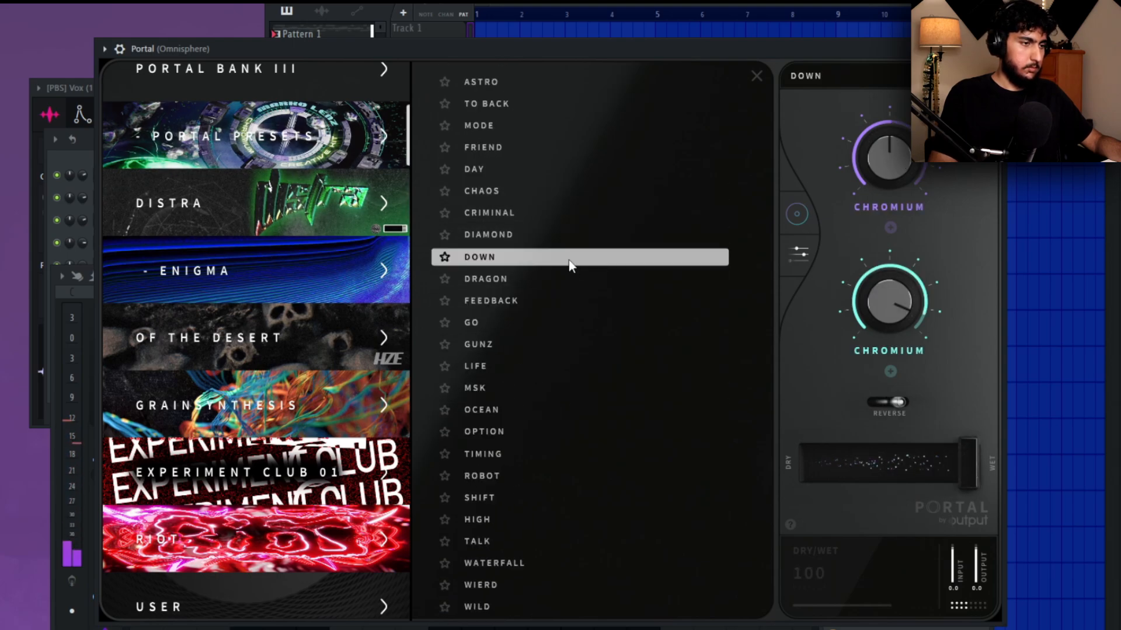
pyautogui.click(556, 496)
pyautogui.scroll(-3, 283, 370)
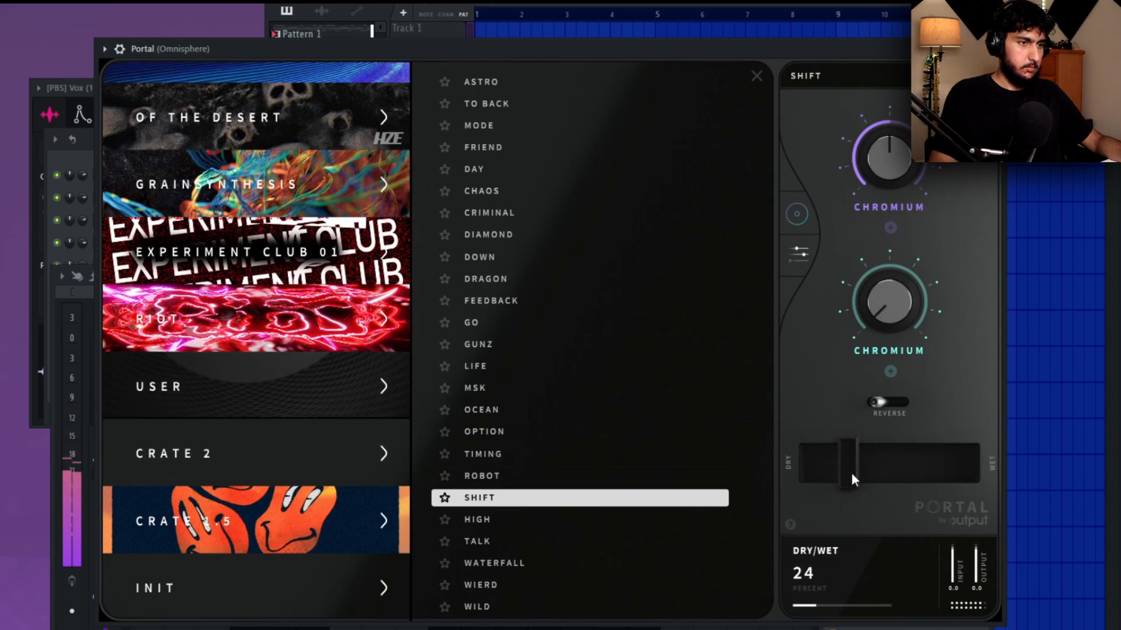
pyautogui.moveTo(852, 474); pyautogui.dragTo(855, 476)
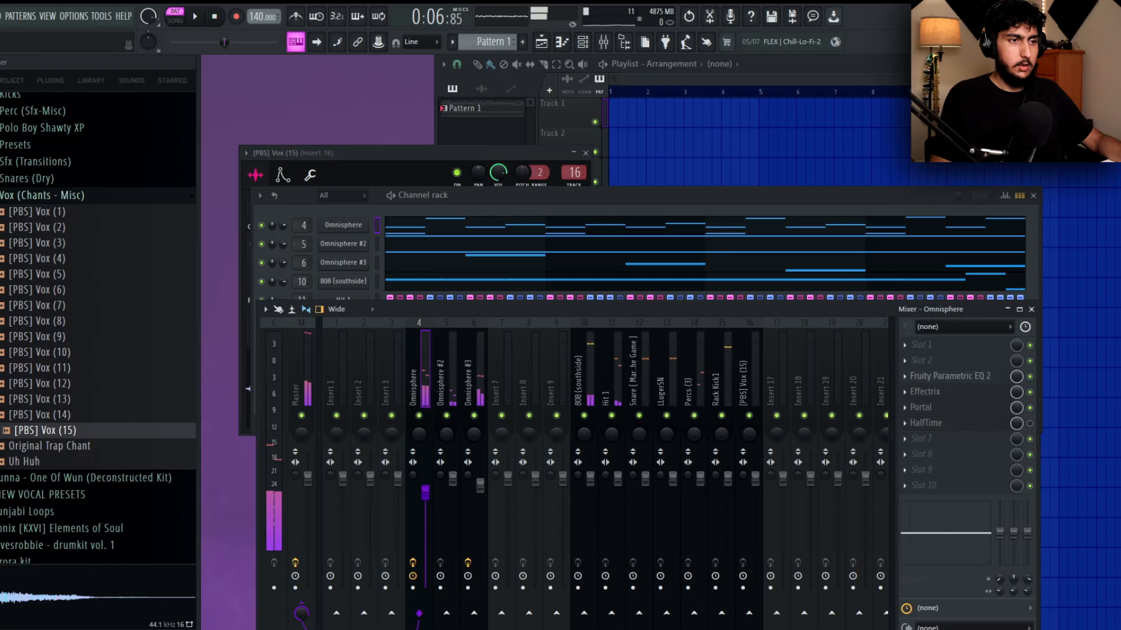
# Load SoundShifter Pitch Stereo into the first effect slot of the Master track and move its window aside.
pyautogui.click(303, 417)
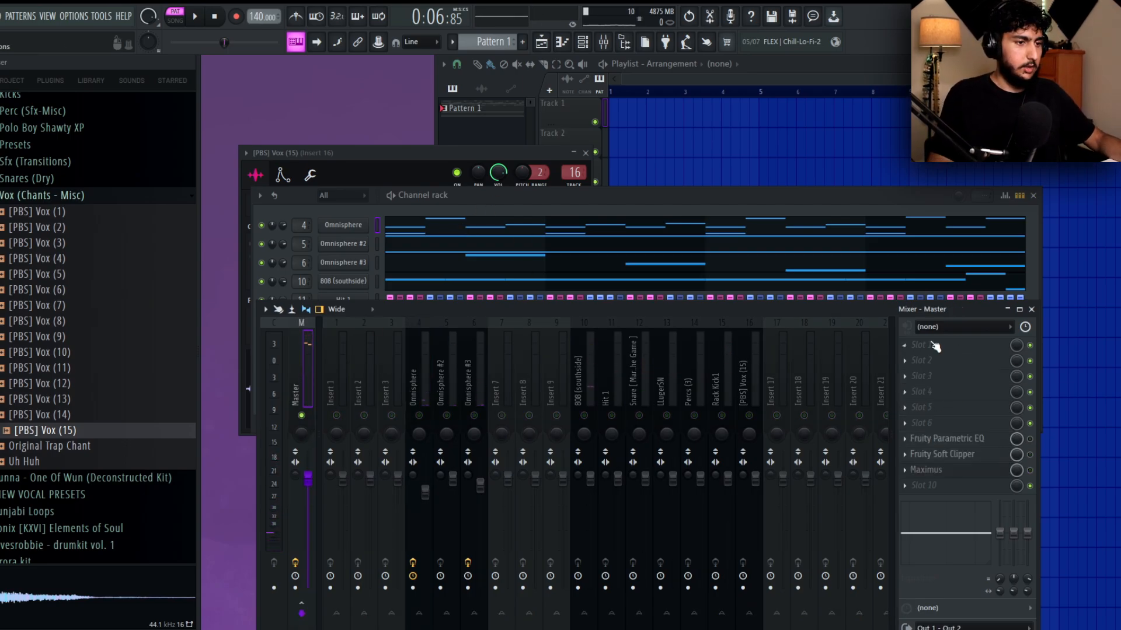
pyautogui.click(935, 346)
pyautogui.click(613, 190)
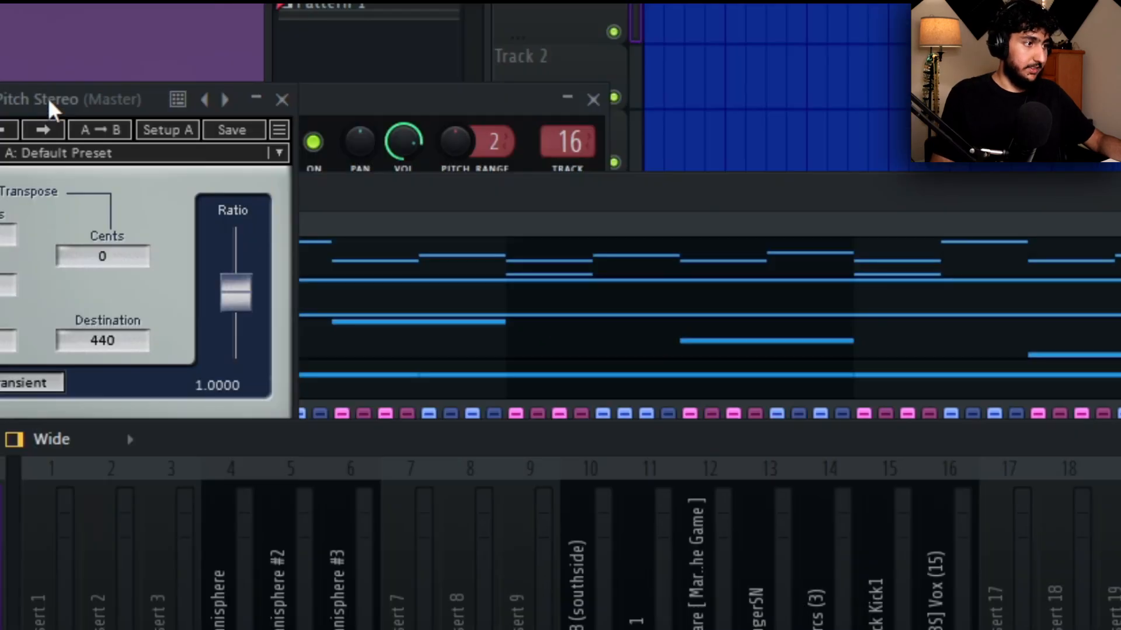
pyautogui.moveTo(501, 111); pyautogui.dragTo(987, 164)
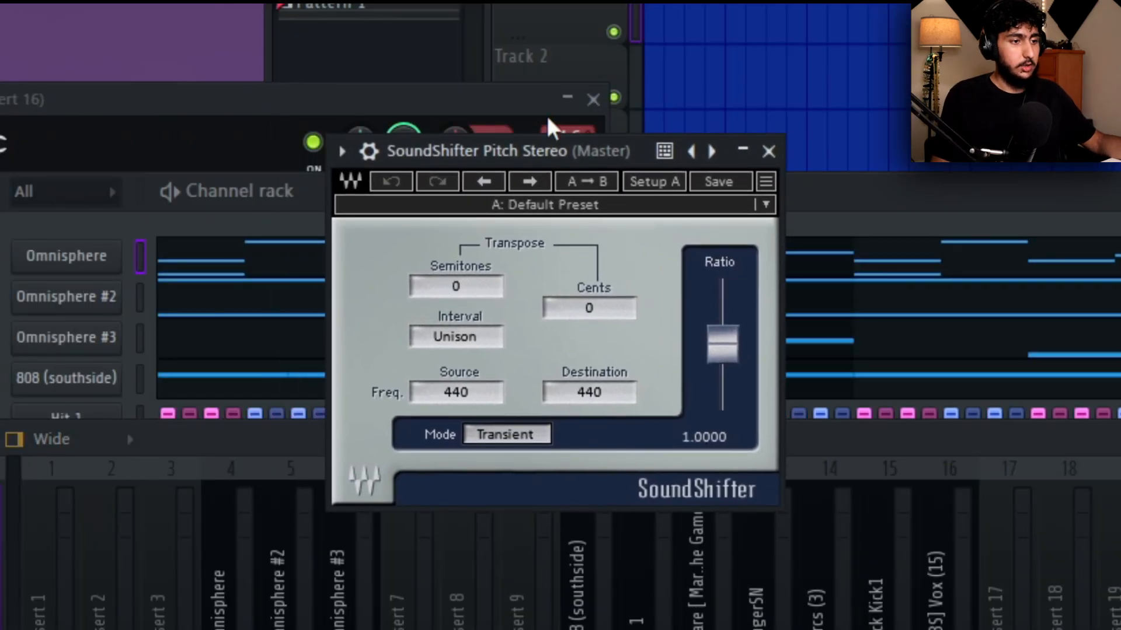
# Set SoundShifter's transpose to -2 semitones on the Master track, listen to the lowered pitch, and close the plugin.
pyautogui.scroll(-3, 470, 289)
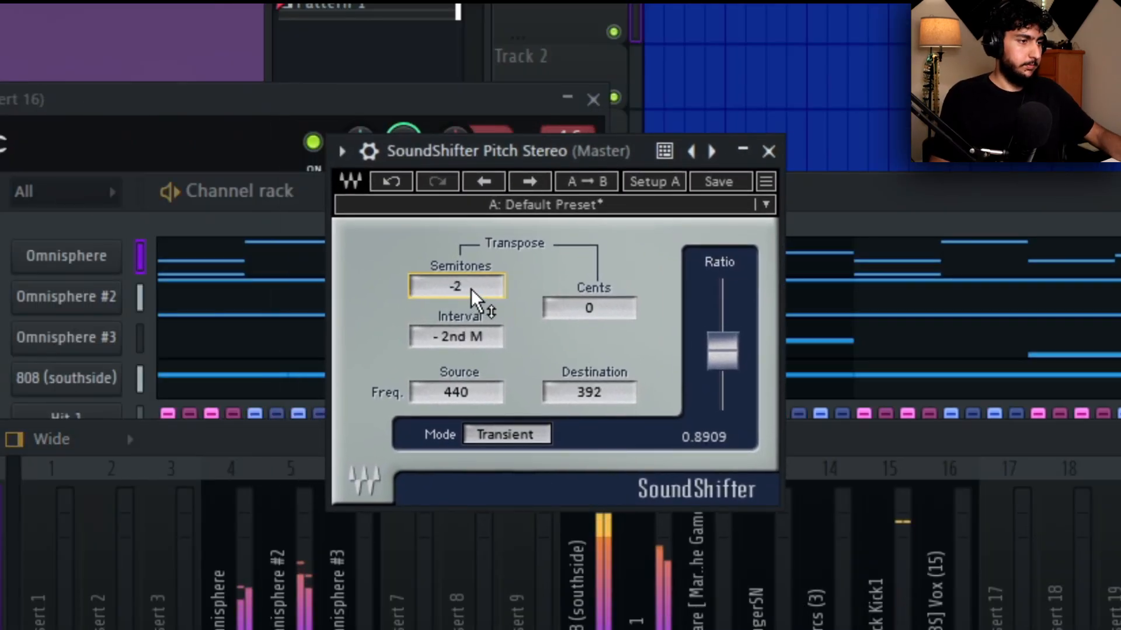
pyautogui.scroll(1, 485, 279)
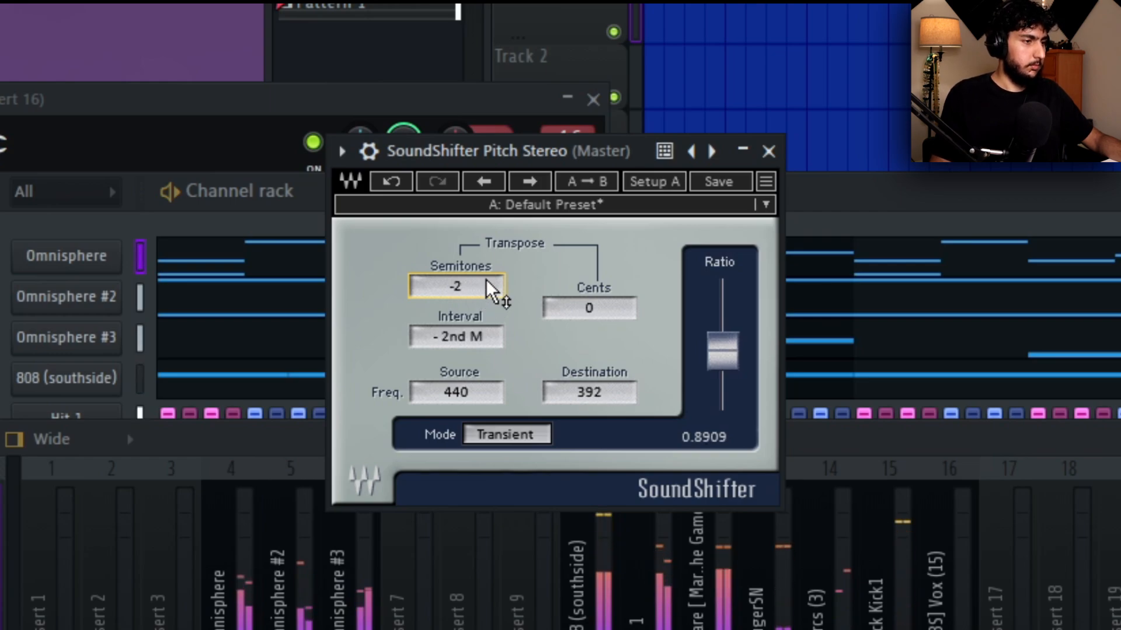
pyautogui.scroll(2, 489, 289)
pyautogui.scroll(-1, 488, 286)
pyautogui.scroll(-1, 488, 286)
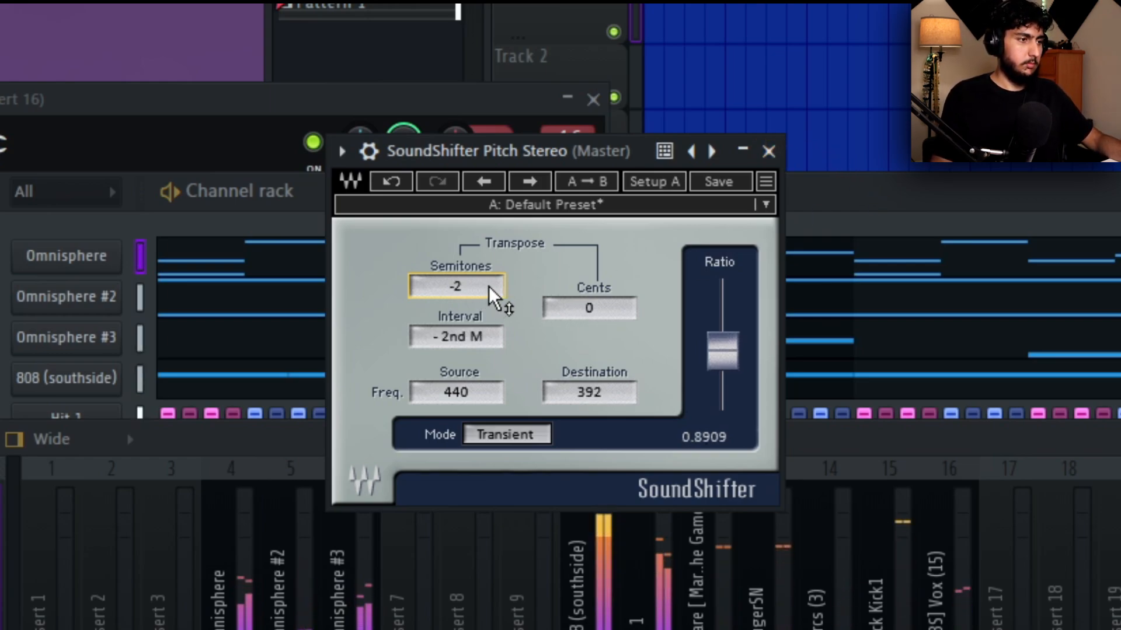
pyautogui.click(768, 151)
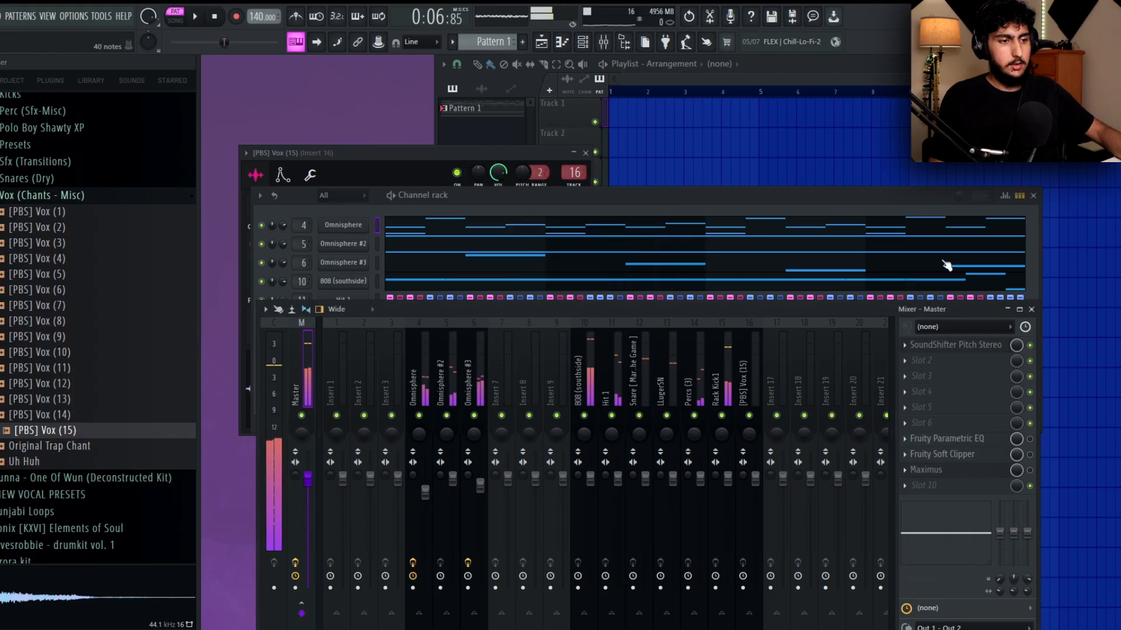
# Transpose the three Omnisphere channels and the 808 channel by -2 semitones in the channel rack.
pyautogui.click(554, 229)
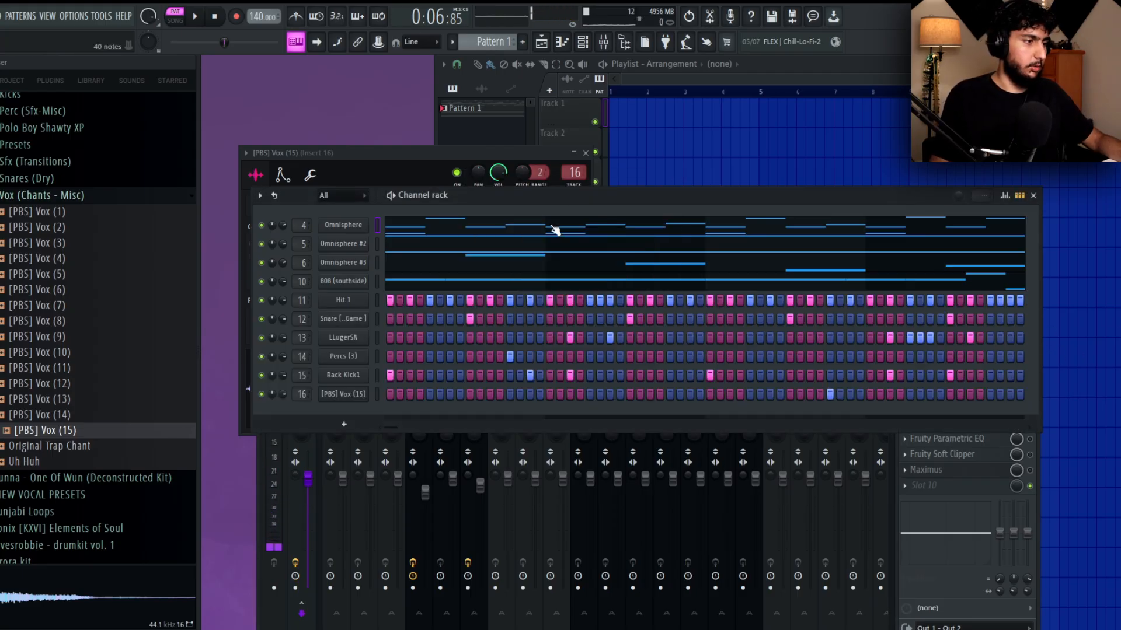
pyautogui.click(261, 195)
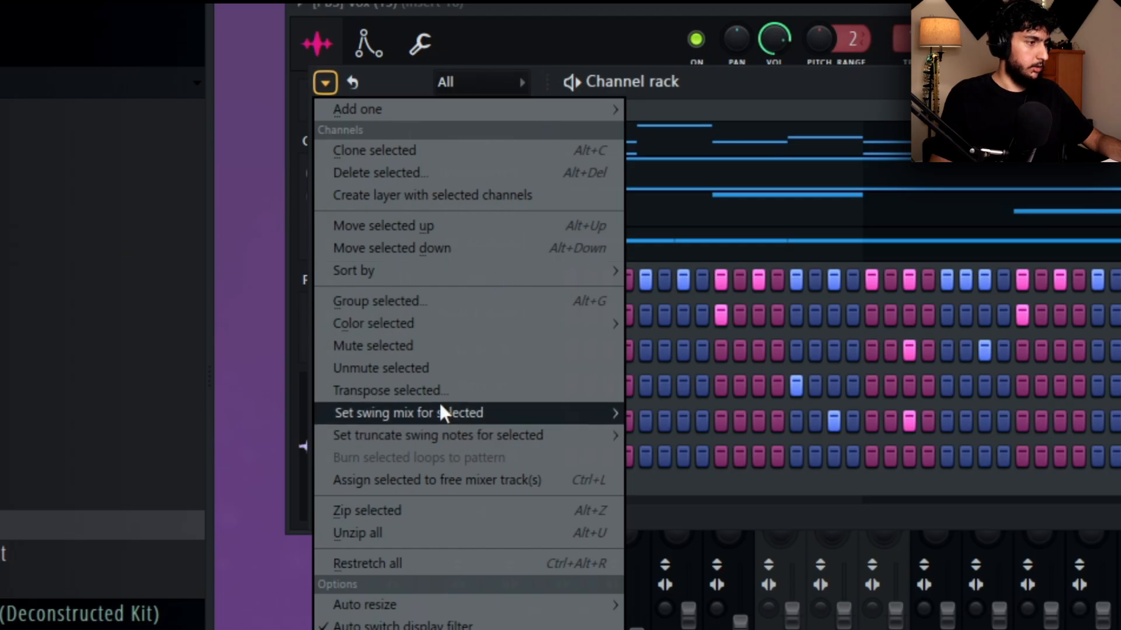
pyautogui.click(319, 359)
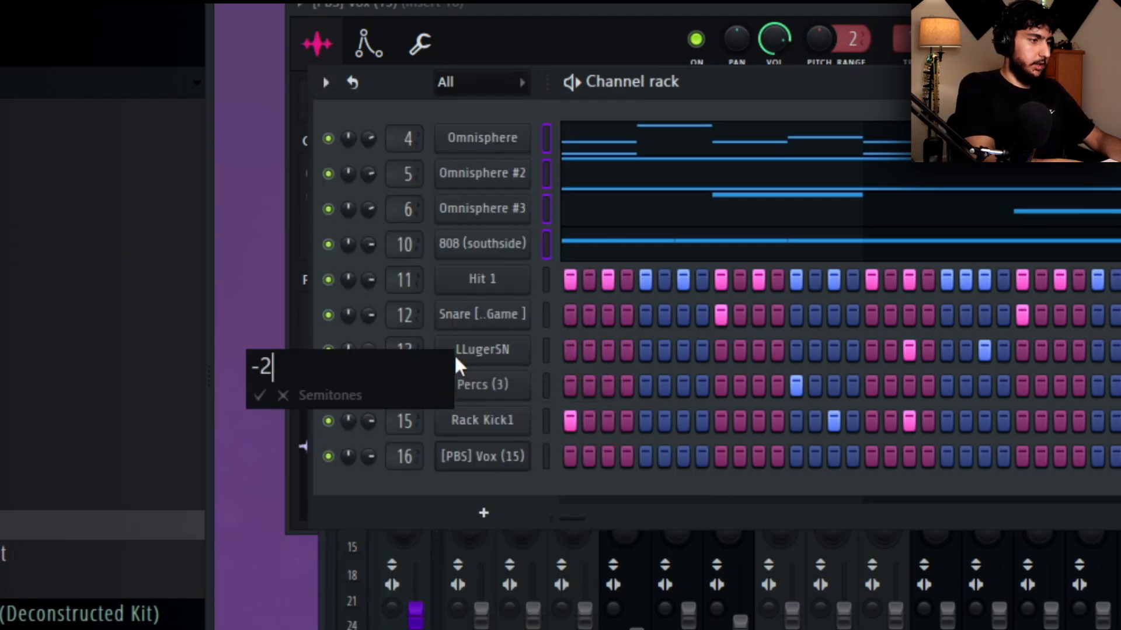
pyautogui.press('Return')
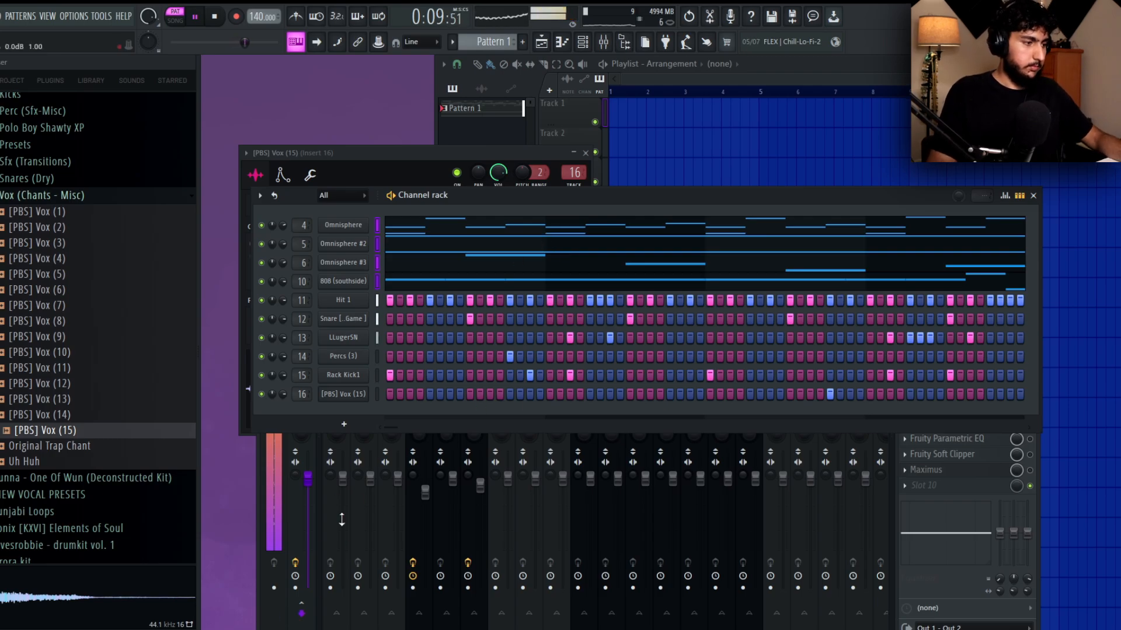
# Play back the transposed pattern while checking the Omnisphere notes and the HalfTime settings on its mixer track.
pyautogui.click(327, 538)
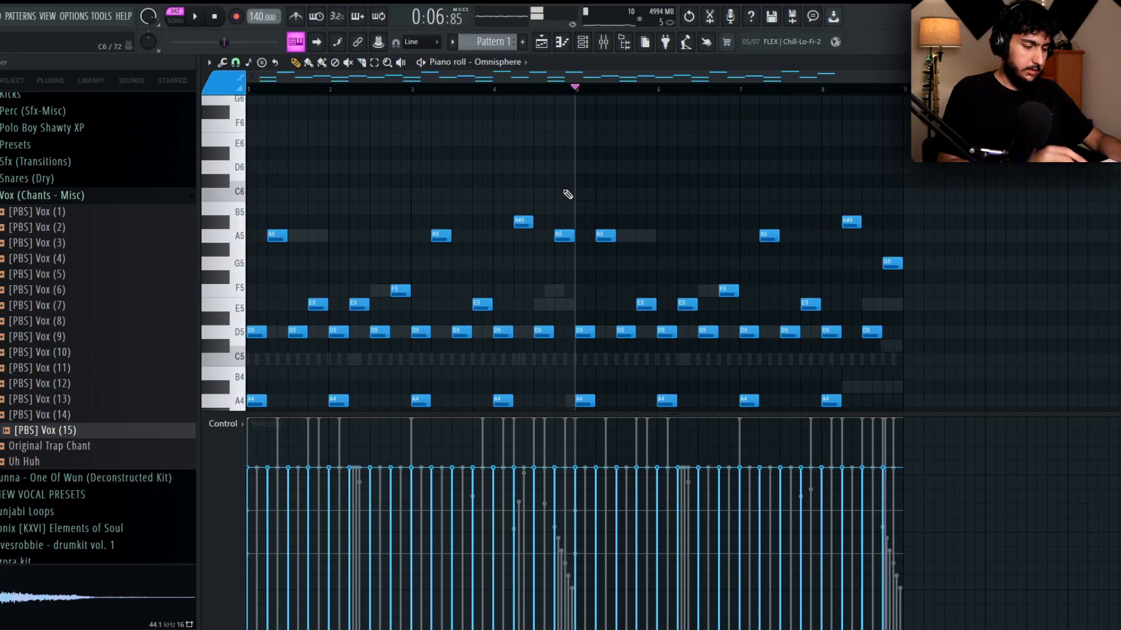
pyautogui.scroll(-2, 567, 195)
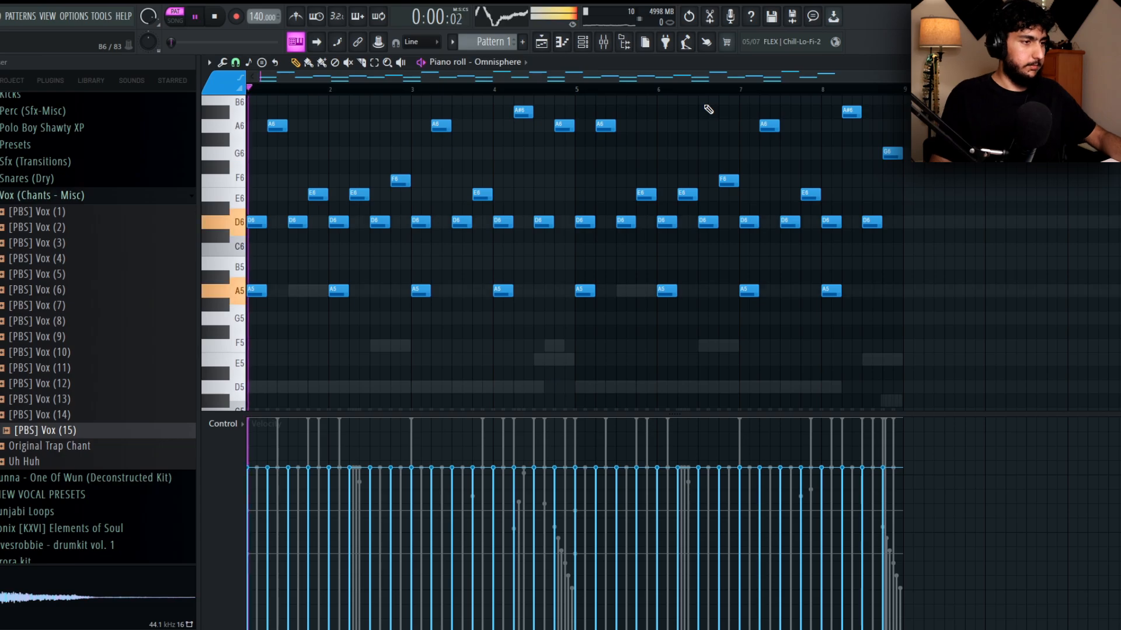
pyautogui.press('F7')
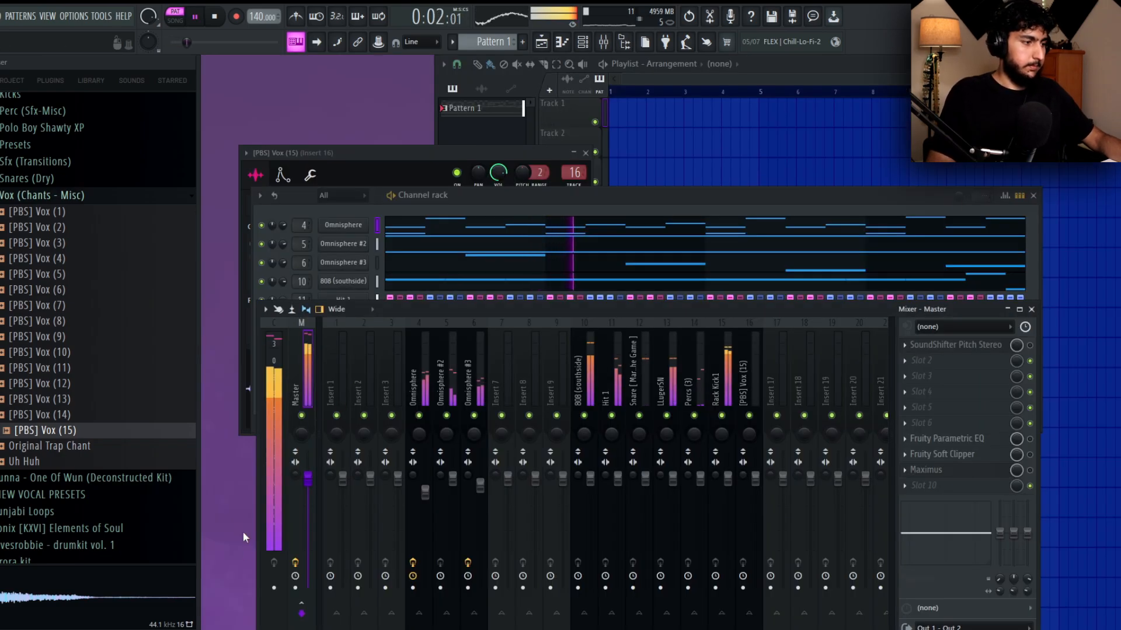
pyautogui.click(421, 388)
pyautogui.press('space')
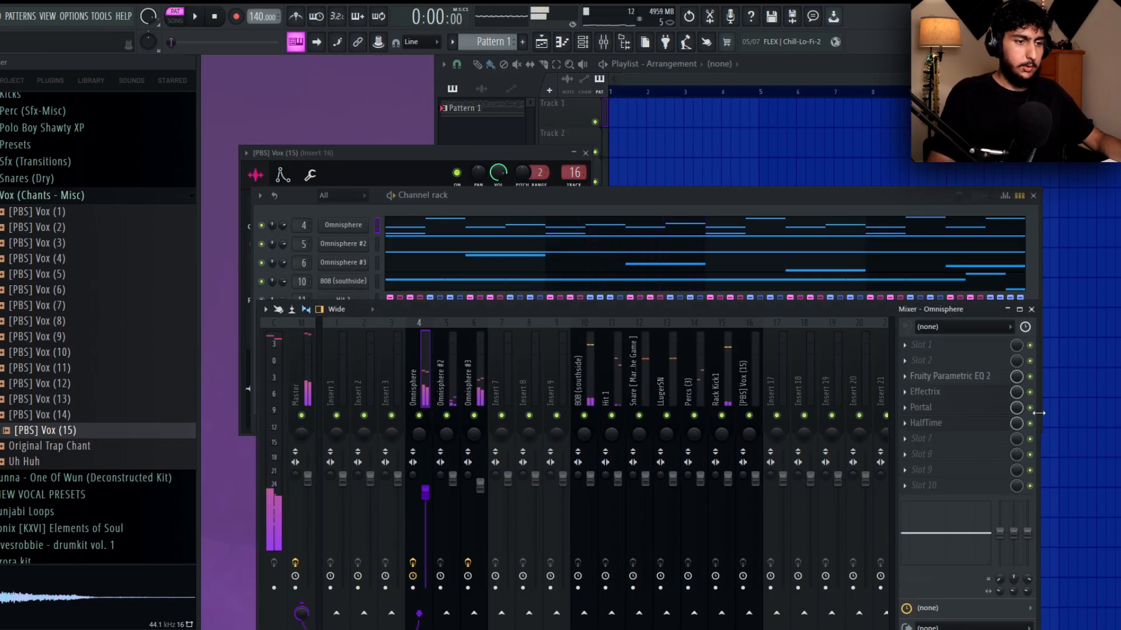
pyautogui.press('space')
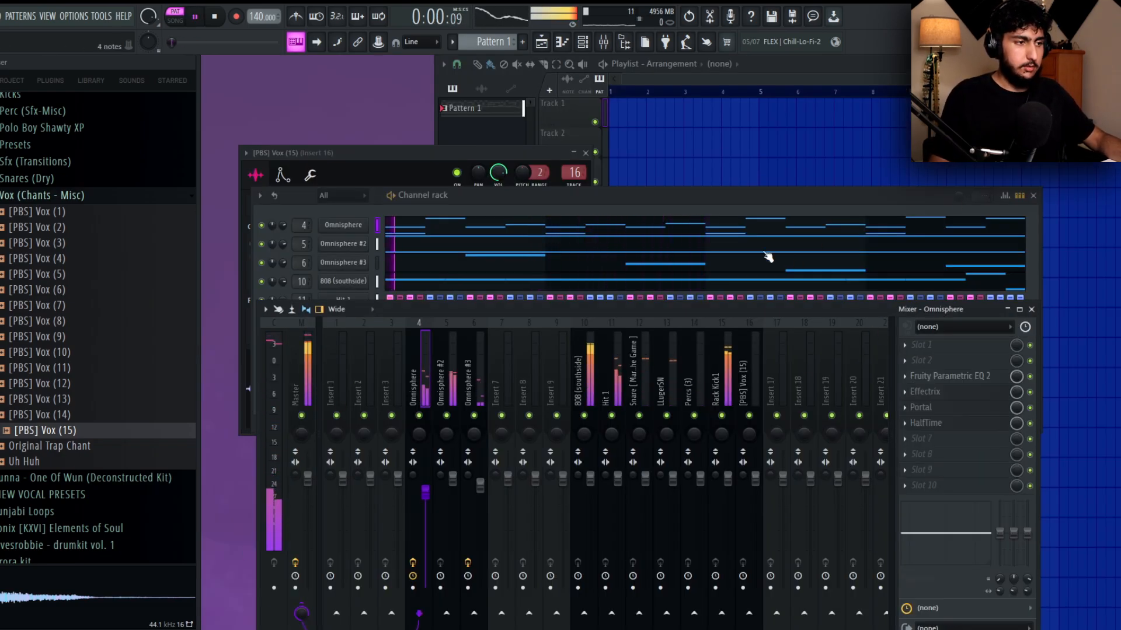
pyautogui.click(641, 202)
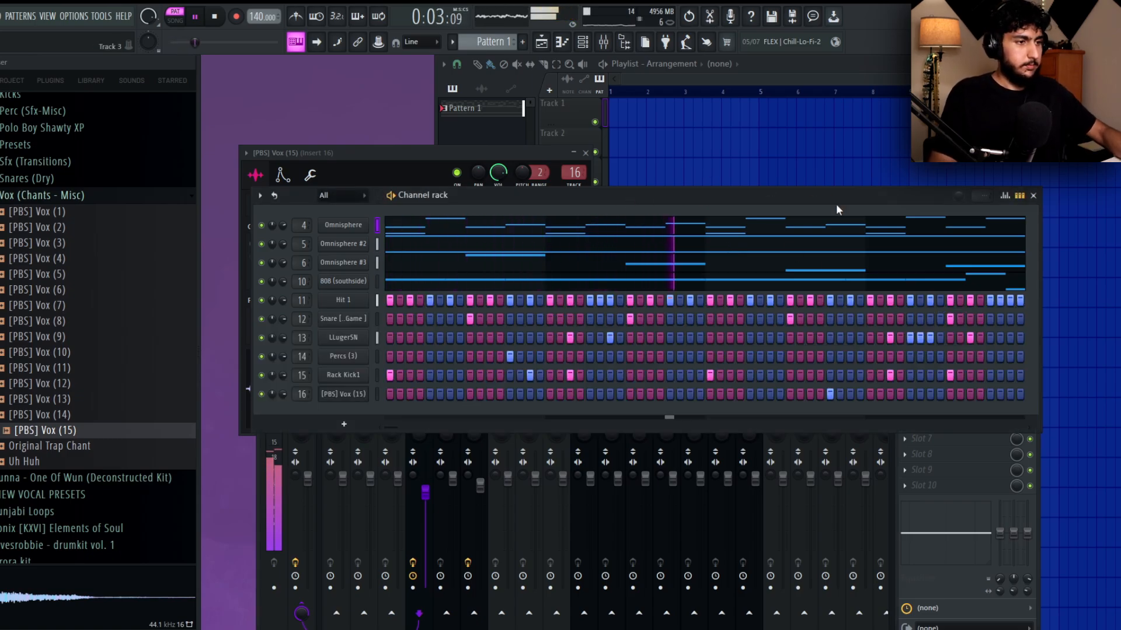
pyautogui.click(290, 606)
pyautogui.click(928, 423)
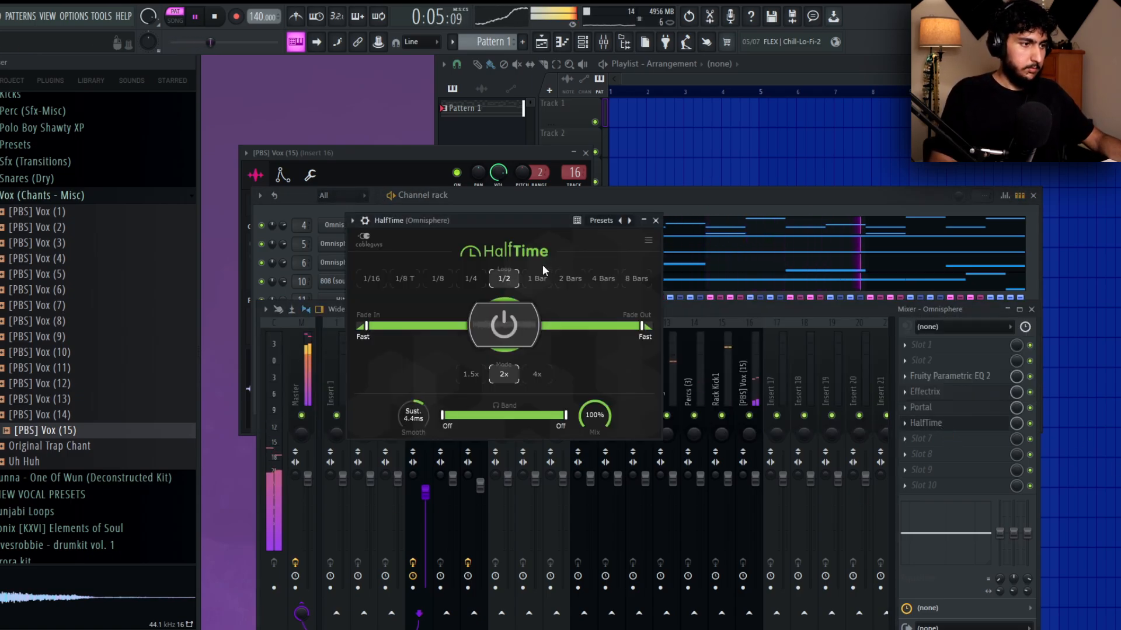
pyautogui.click(655, 220)
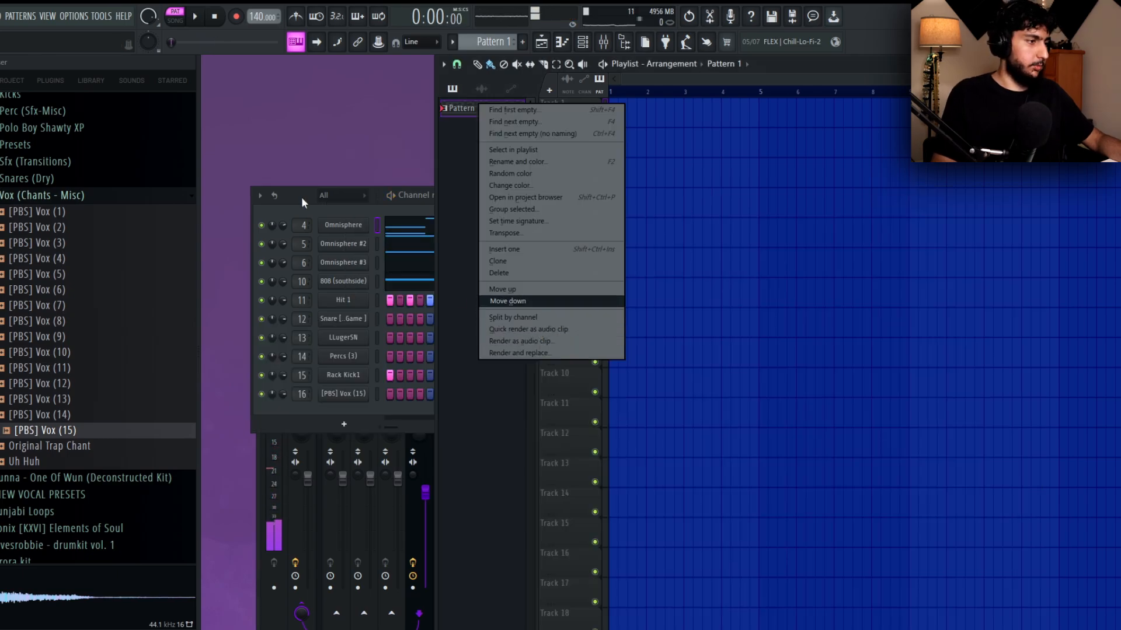
# Mute the Hit 1, Snare, LLugerSN, Percs (3), Rack Kick1 and Vox channels.
pyautogui.click(302, 198)
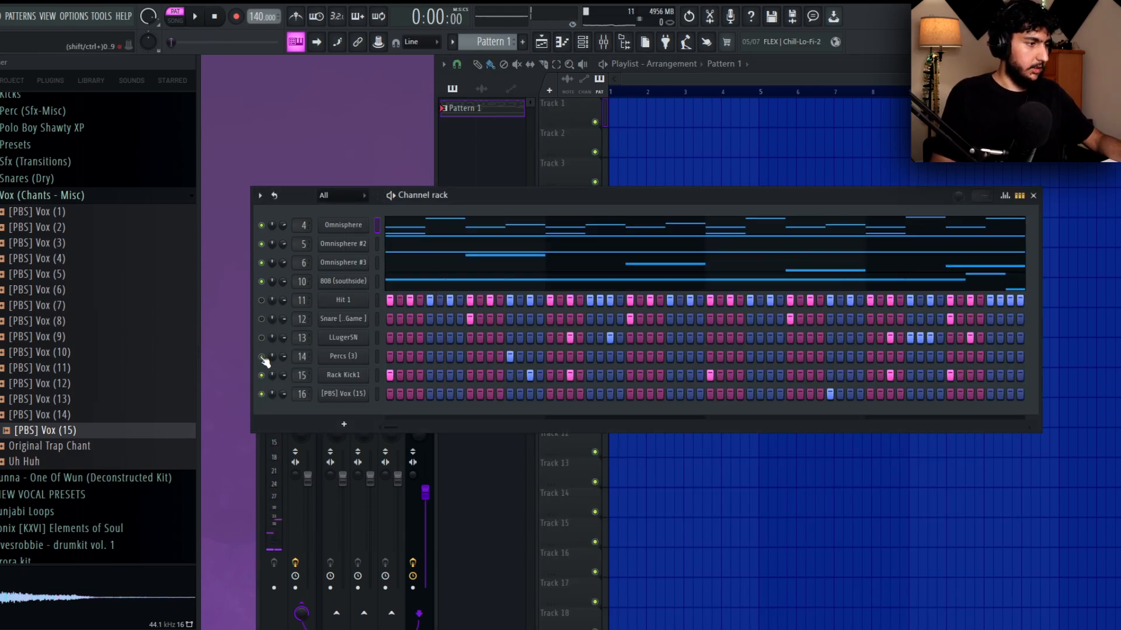
pyautogui.click(262, 394)
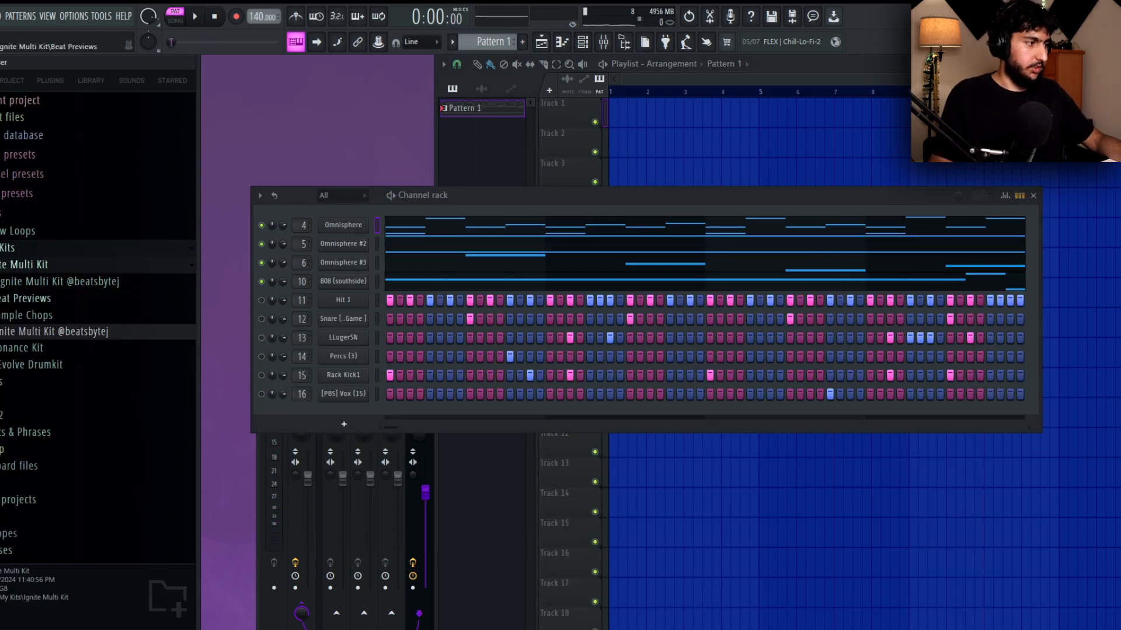
# Add the BASS - Reese's Cup one-shot from the Ignite Multi Kit as a new channel and enable its volume envelope.
pyautogui.click(35, 282)
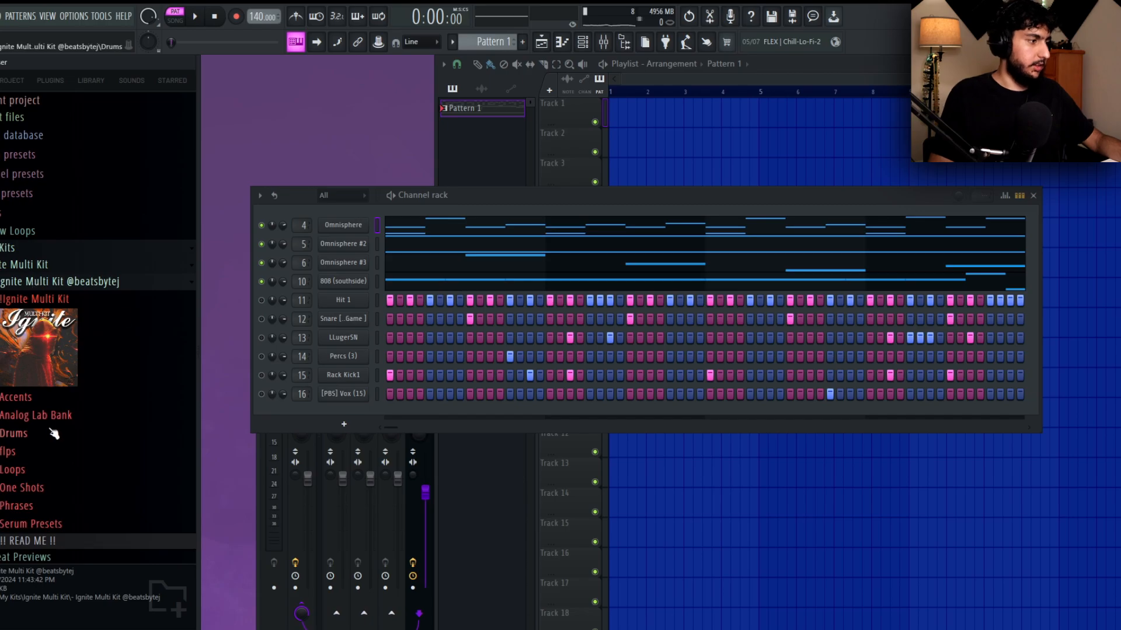
pyautogui.scroll(-3, 53, 421)
pyautogui.click(24, 394)
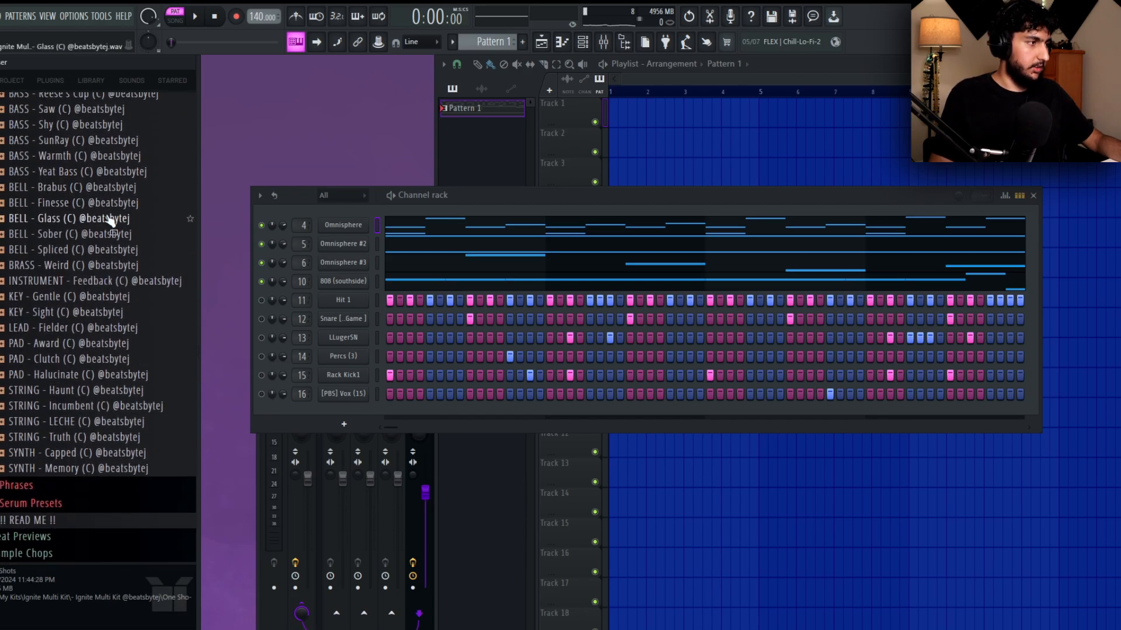
pyautogui.moveTo(77, 187); pyautogui.dragTo(395, 408)
pyautogui.click(298, 191)
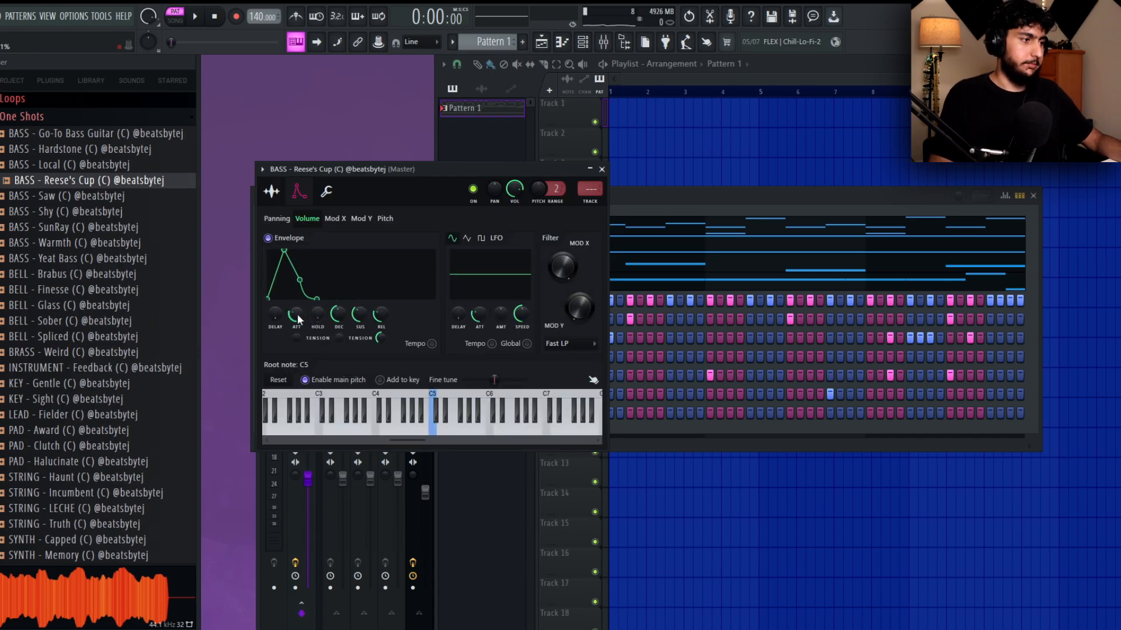
# Lay out the Reese's Cup bassline during playback as two-bar notes D5, F5 and A#4 starting at bars 1, 3 and 5.
pyautogui.press('space')
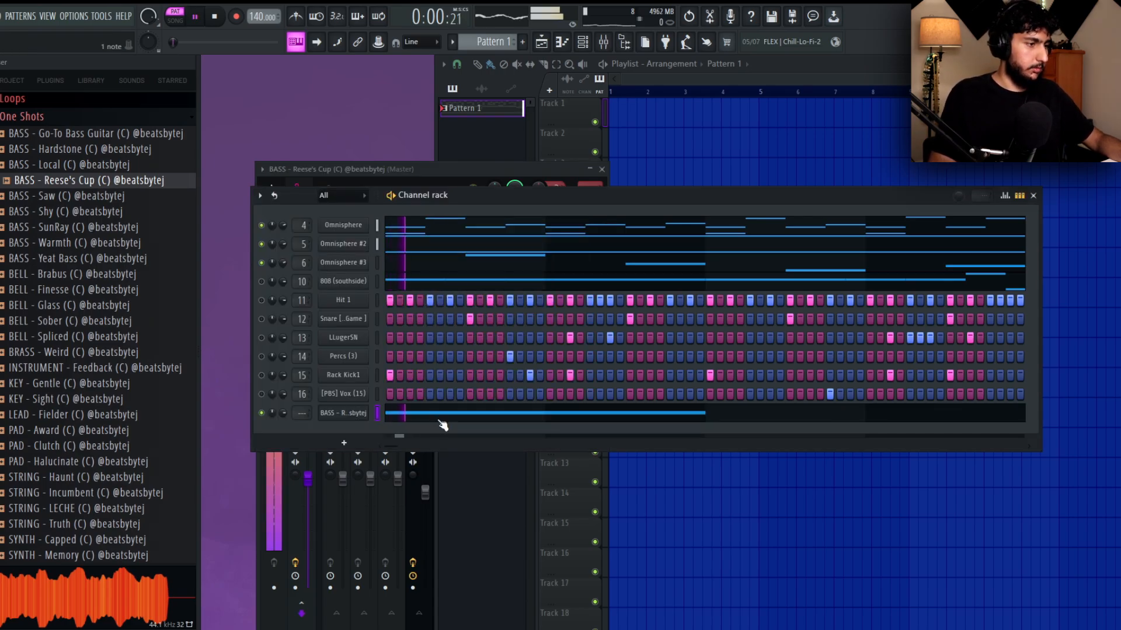
pyautogui.click(440, 418)
pyautogui.moveTo(291, 277); pyautogui.dragTo(450, 233)
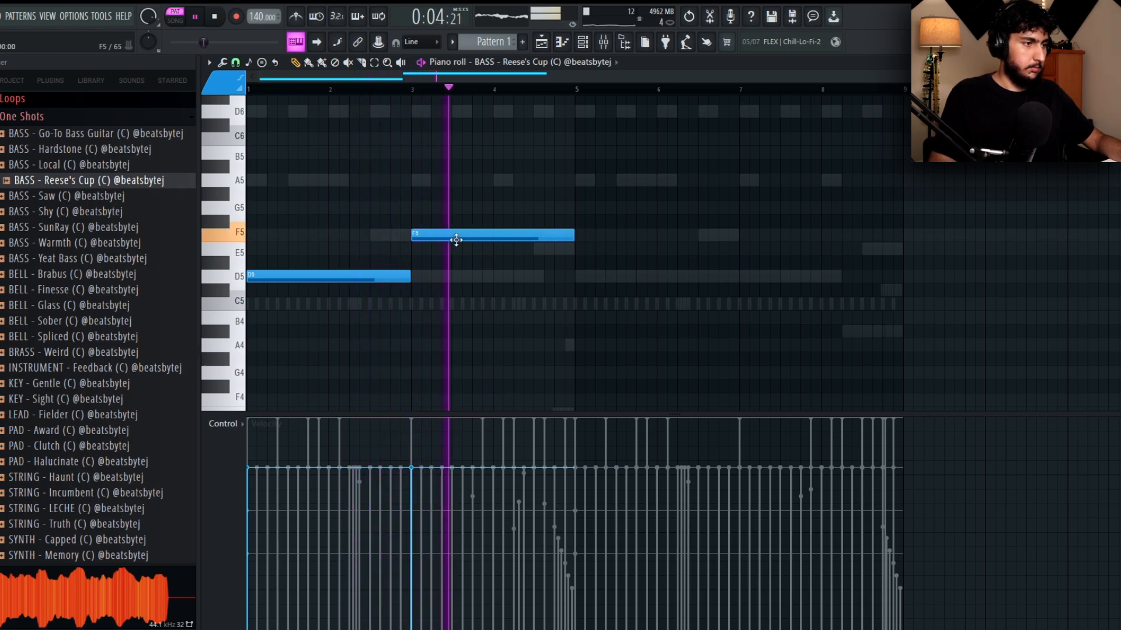
pyautogui.moveTo(690, 311); pyautogui.dragTo(608, 338)
pyautogui.moveTo(716, 365); pyautogui.dragTo(331, 134)
pyautogui.moveTo(766, 218); pyautogui.dragTo(736, 168)
pyautogui.hotkey('ctrl', 'd')
pyautogui.press('space')
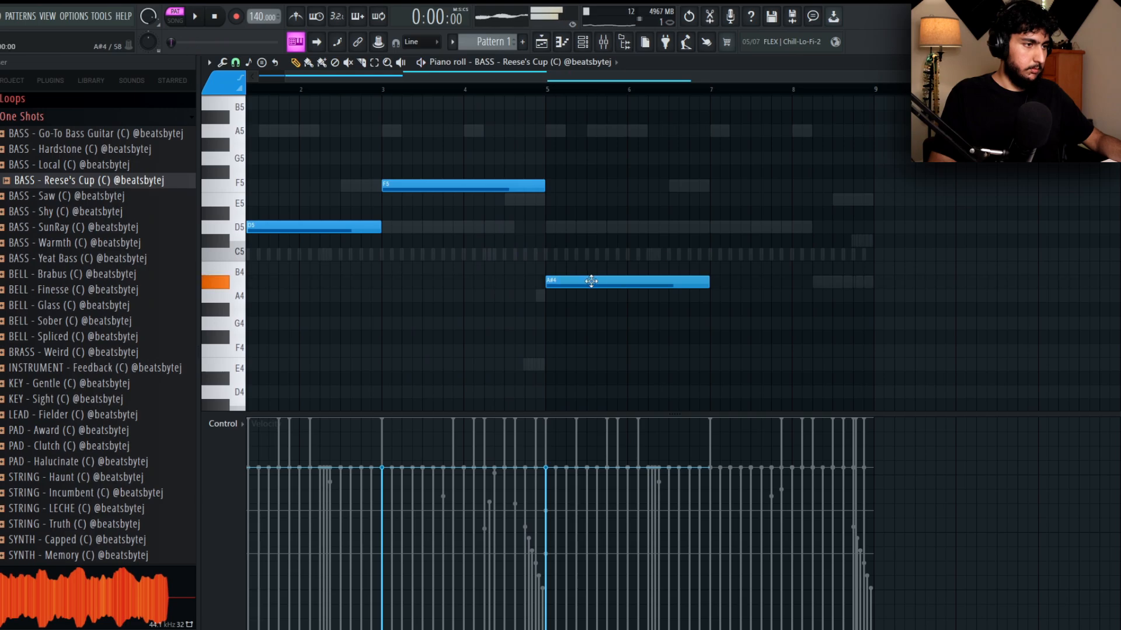
pyautogui.click(558, 91)
pyautogui.press('space')
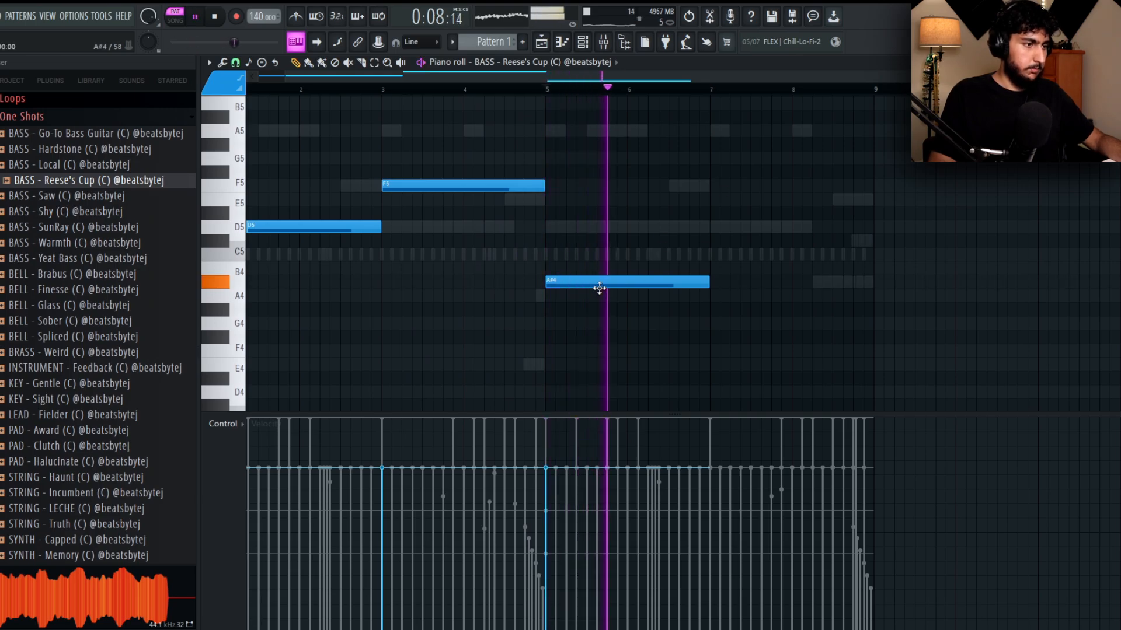
# Raise the bar 3 bass note to G5 and audition a two-bar closing note at bar 7 on E5 and D#5.
pyautogui.moveTo(332, 155)
pyautogui.mouseDown()
pyautogui.moveTo(332, 127)
pyautogui.moveTo(331, 143)
pyautogui.mouseUp()
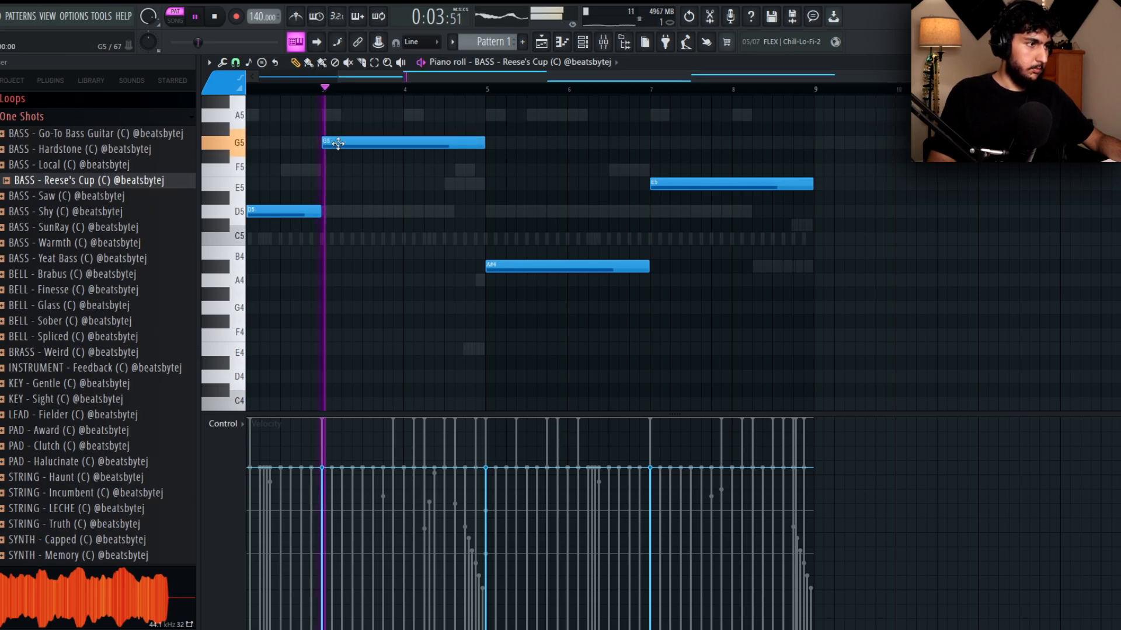
pyautogui.hscroll(-3, 540, 128)
pyautogui.moveTo(298, 91); pyautogui.dragTo(250, 91)
pyautogui.click(385, 90)
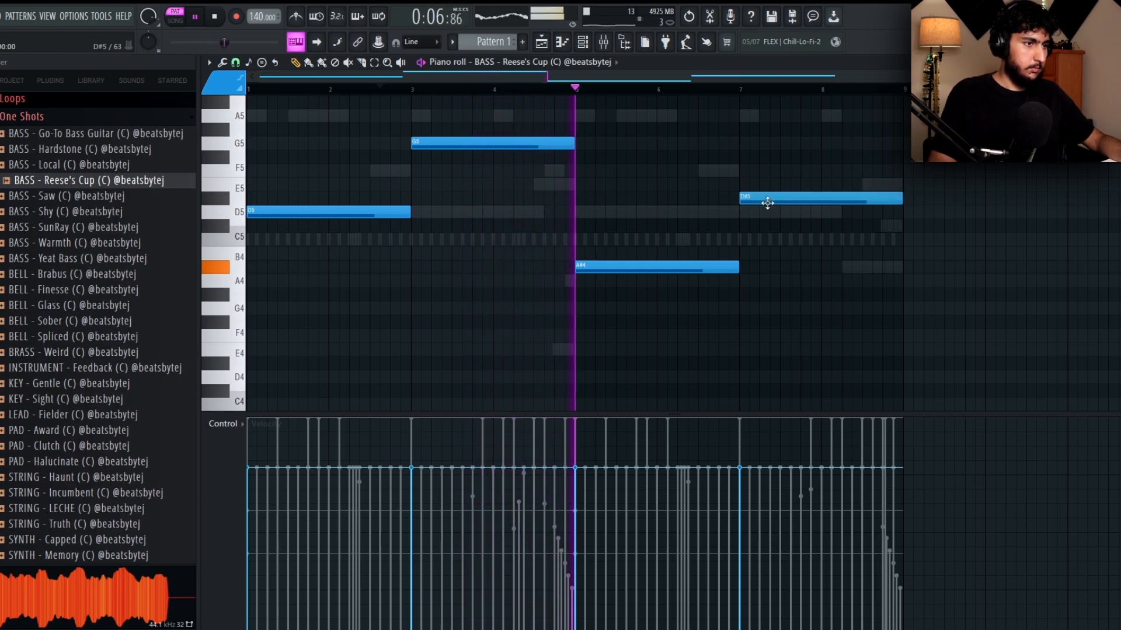
# End the bassline with one-bar notes E5 at bar 7 and F5 at bar 8, and raise the velocity of all notes.
pyautogui.moveTo(763, 183); pyautogui.dragTo(822, 189)
pyautogui.moveTo(969, 188); pyautogui.dragTo(948, 210)
pyautogui.keyDown('ctrl'); pyautogui.click(963, 208); pyautogui.keyUp('ctrl')
pyautogui.moveTo(959, 336); pyautogui.dragTo(392, 146)
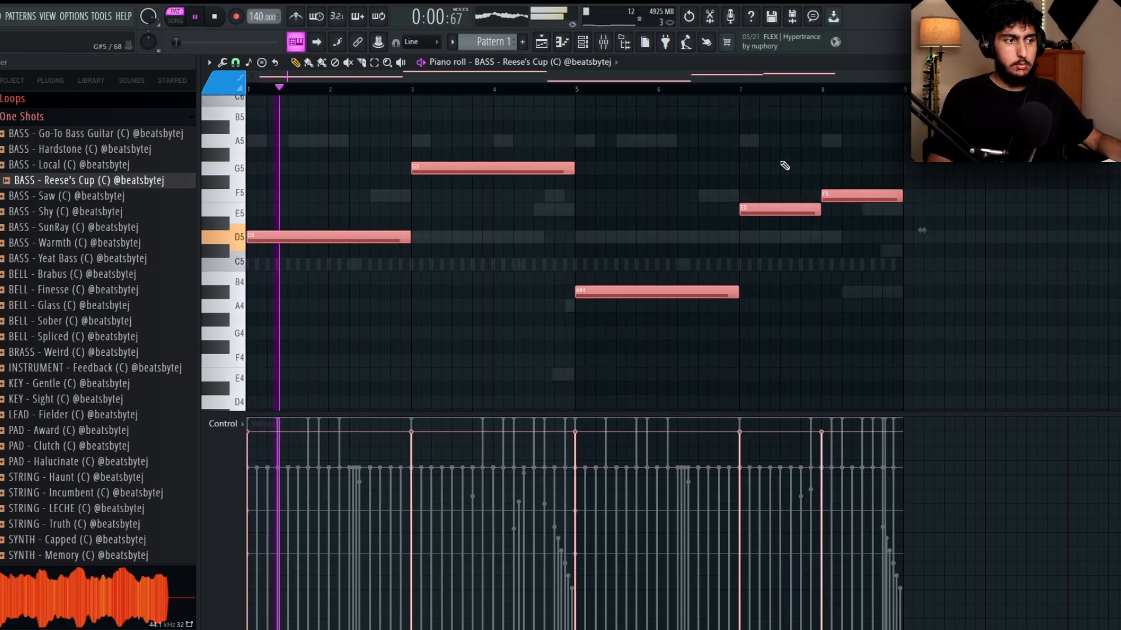
pyautogui.hotkey('ctrl', 'd')
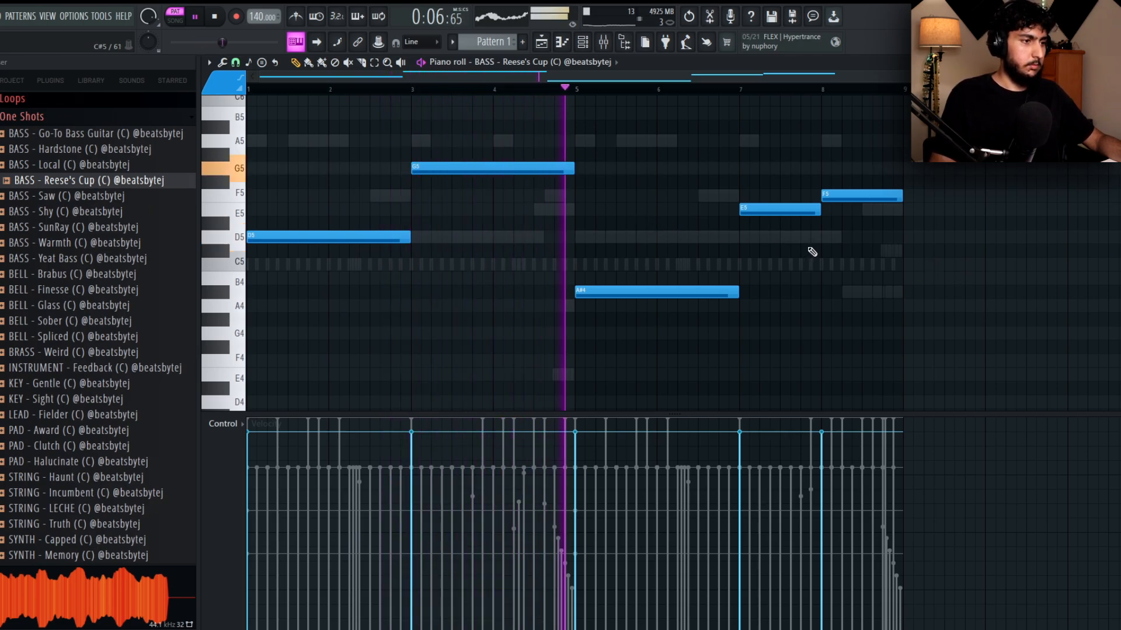
pyautogui.scroll(-1, 986, 238)
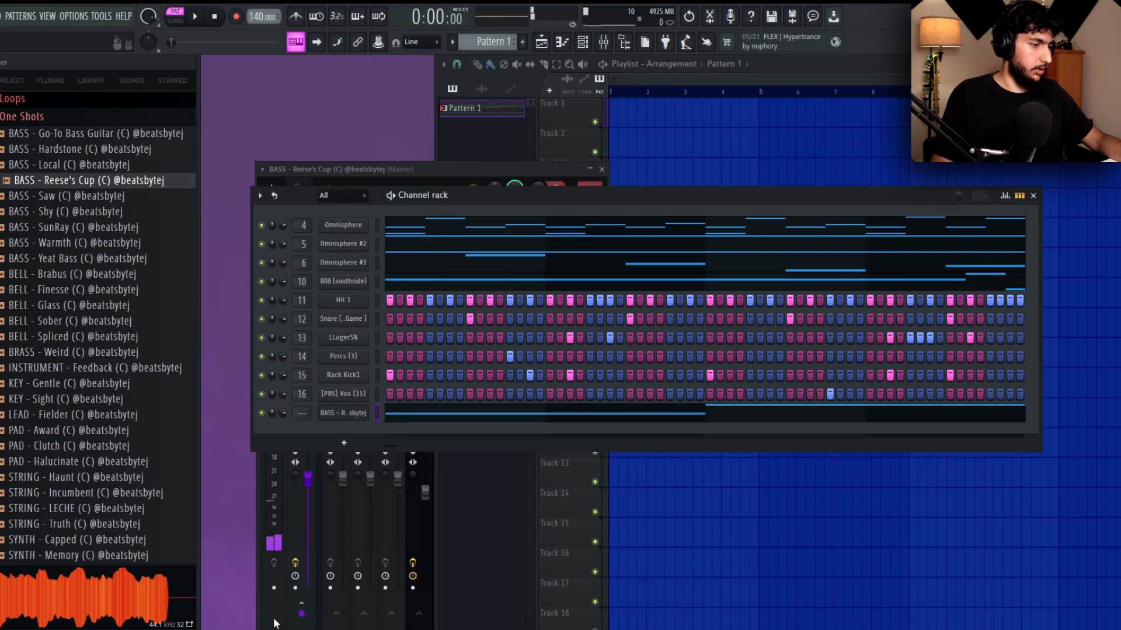
# Route the Reese's Cup bass channel to mixer track 17 and briefly play the pattern.
pyautogui.click(276, 626)
pyautogui.click(776, 366)
pyautogui.hotkey('ctrl', 'l')
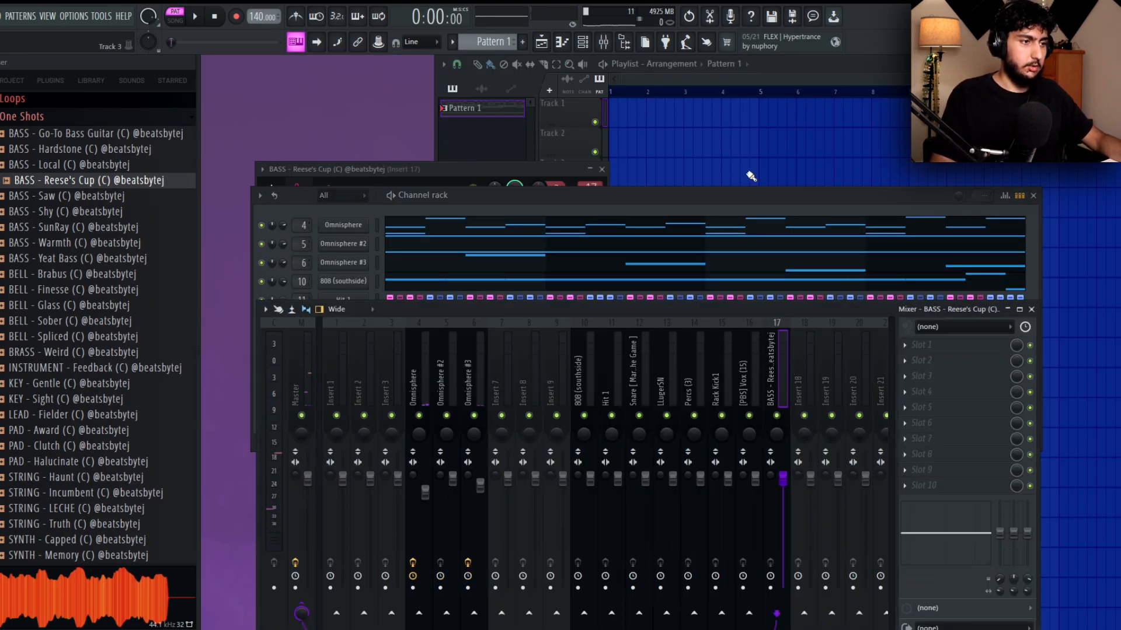
pyautogui.press('space')
pyautogui.press('space')
# Split Pattern 1 by channel into separate patterns.
pyautogui.rightClick(740, 117)
pyautogui.rightClick(506, 106)
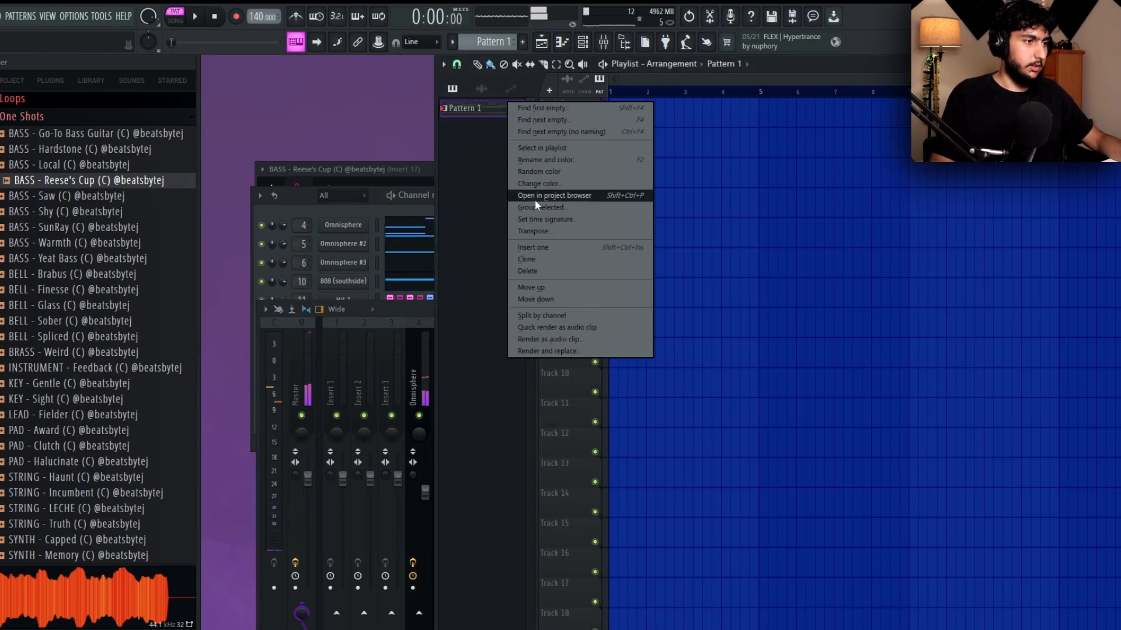
pyautogui.click(488, 111)
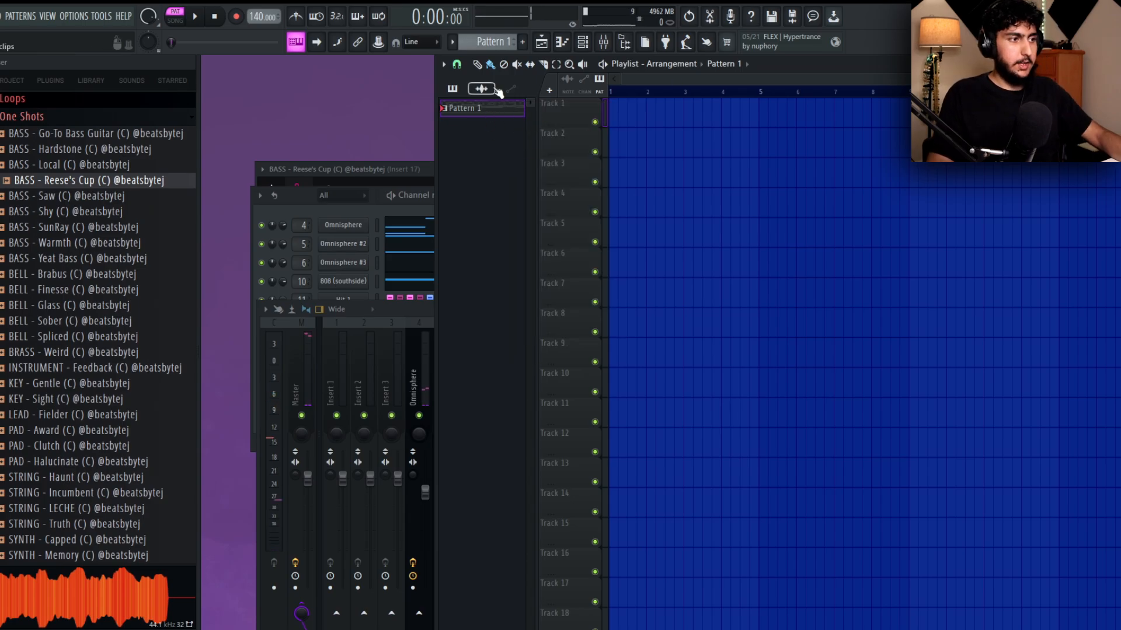
pyautogui.rightClick(508, 109)
pyautogui.click(562, 320)
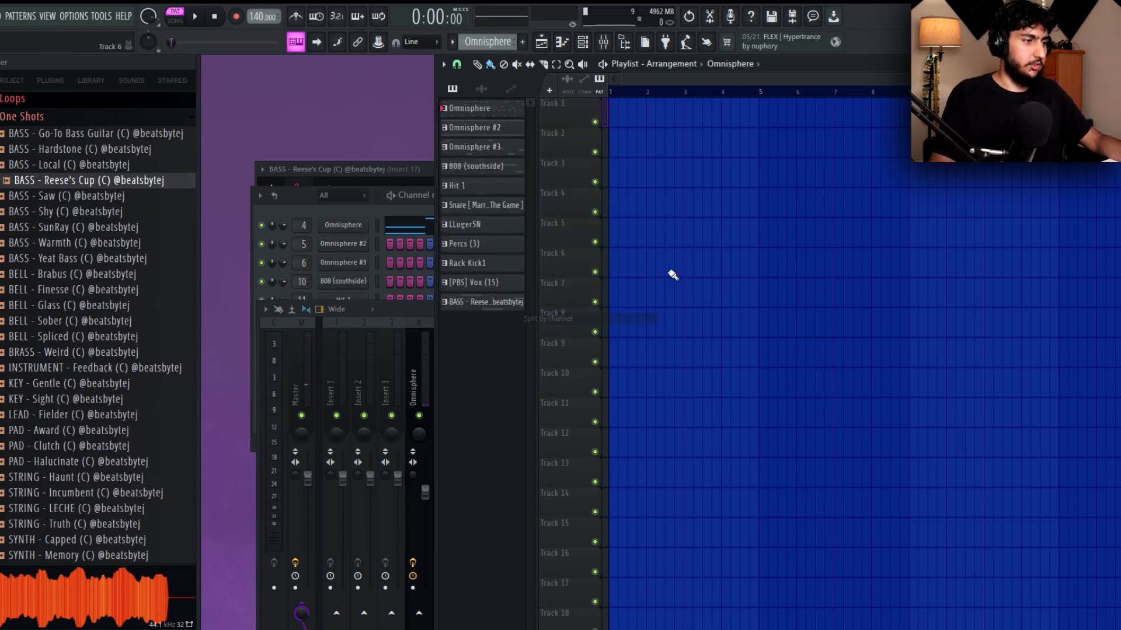
# Place all the split patterns at bar 1 of the playlist, stacked on tracks 5 to 15.
pyautogui.keyDown('shift'); pyautogui.click(501, 306); pyautogui.keyUp('shift')
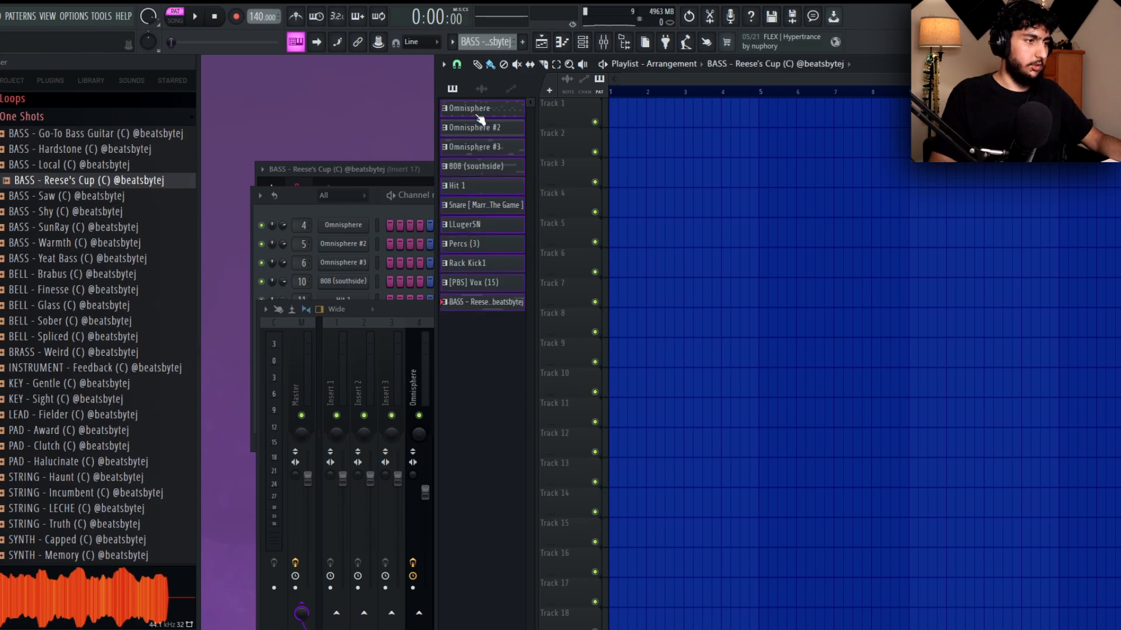
pyautogui.moveTo(481, 113); pyautogui.dragTo(635, 143)
pyautogui.scroll(-3, 788, 199)
pyautogui.moveTo(859, 449); pyautogui.dragTo(612, 108)
pyautogui.moveTo(757, 162); pyautogui.dragTo(744, 248)
# Duplicate the eight-bar block of clips end to end along the playlist up to bar 49.
pyautogui.hotkey('ctrl', 'b')
pyautogui.hotkey('ctrl', 'b')
pyautogui.hotkey('ctrl', 'b')
pyautogui.hotkey('ctrl', 'b')
pyautogui.hotkey('ctrl', 'b')
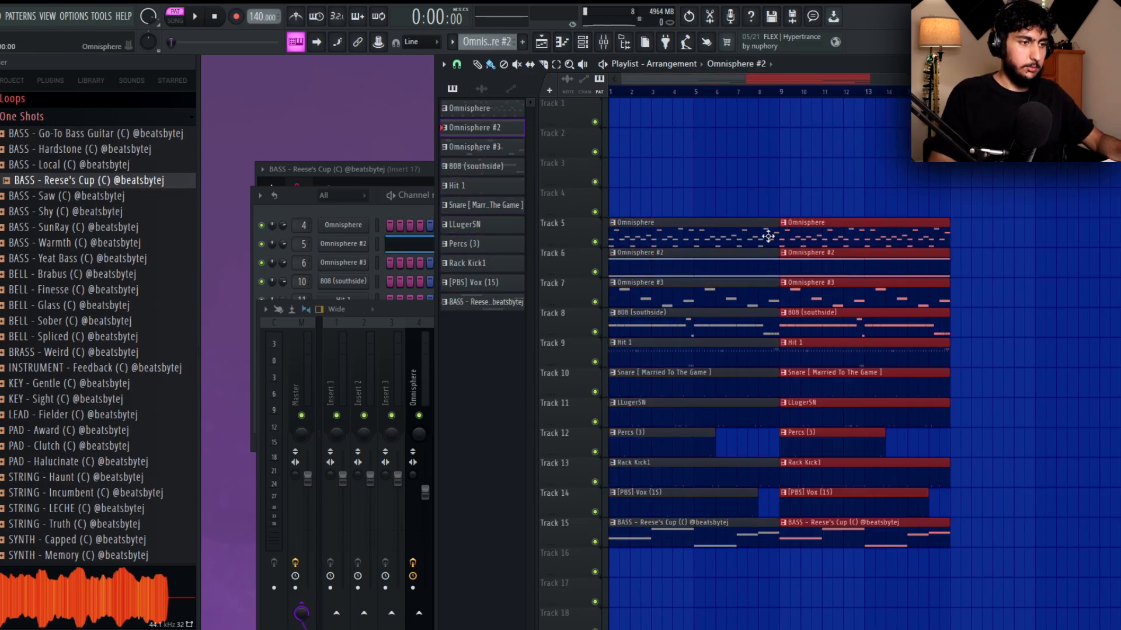
pyautogui.keyDown('ctrl'); pyautogui.rightClick(855, 202); pyautogui.keyUp('ctrl')
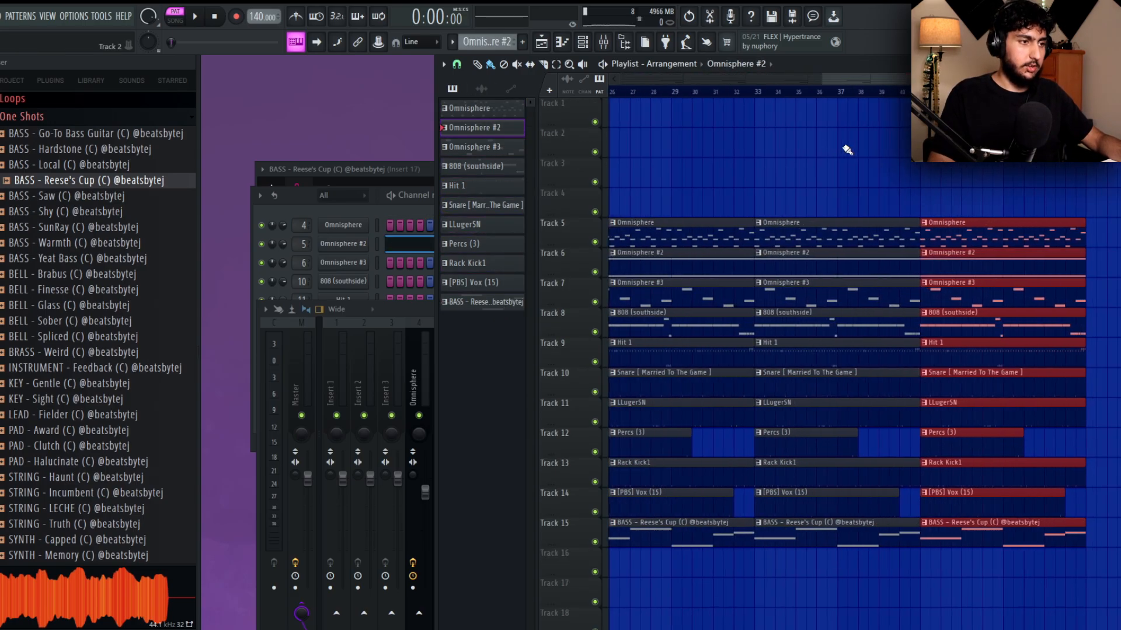
# Switch playback to song mode and play the full arrangement from the start with the mixer open.
pyautogui.scroll(-2, 846, 150)
pyautogui.hotkey('ctrl', 'b')
pyautogui.hotkey('ctrl', 'b')
pyautogui.hotkey('ctrl', 'b')
pyautogui.scroll(-1, 818, 145)
pyautogui.scroll(-2, 776, 136)
pyautogui.moveTo(774, 136); pyautogui.dragTo(774, 127)
pyautogui.press('l')
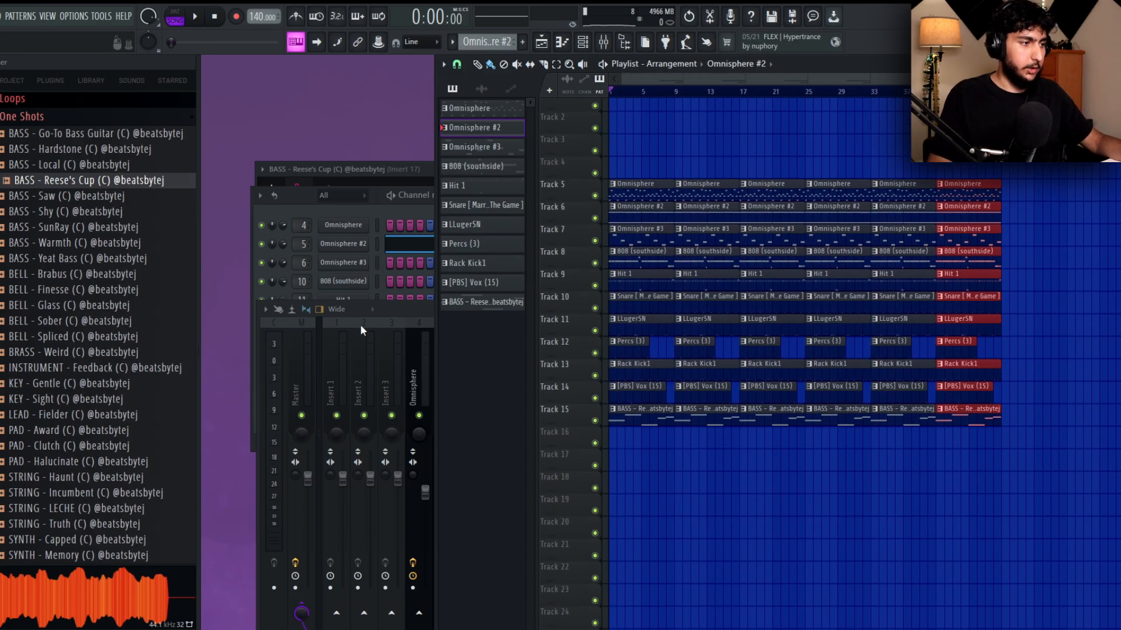
pyautogui.click(404, 378)
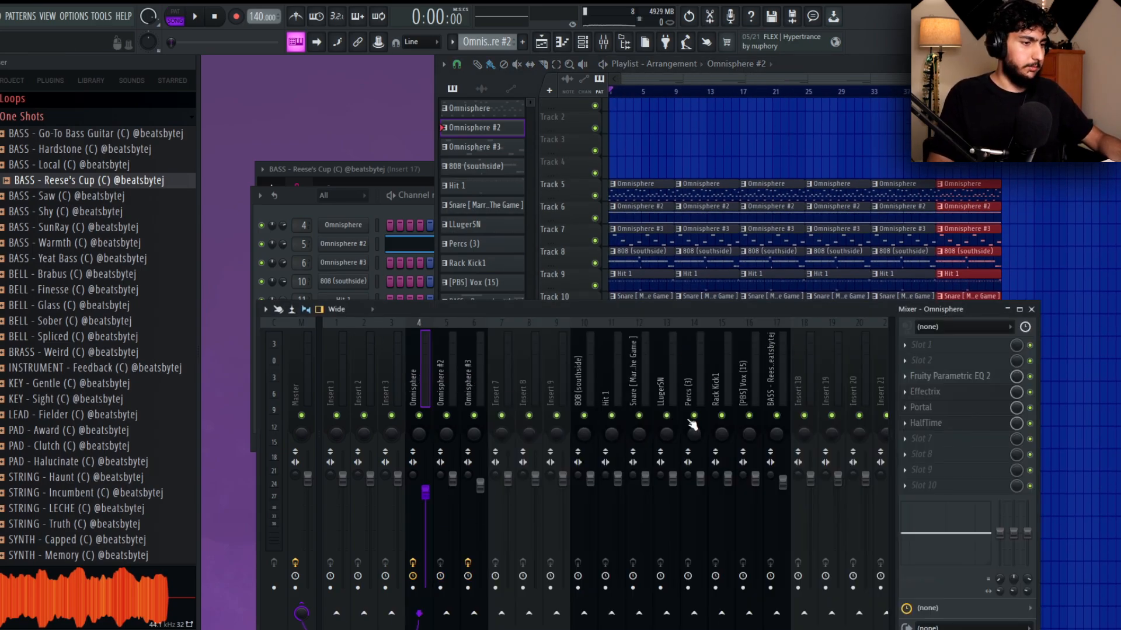
pyautogui.press('space')
# Solo the 808, kick, hit and snare mixer tracks, lowering 808 (southside) and Hit 1 and raising the snare to about 0.7 dB.
pyautogui.click(578, 397)
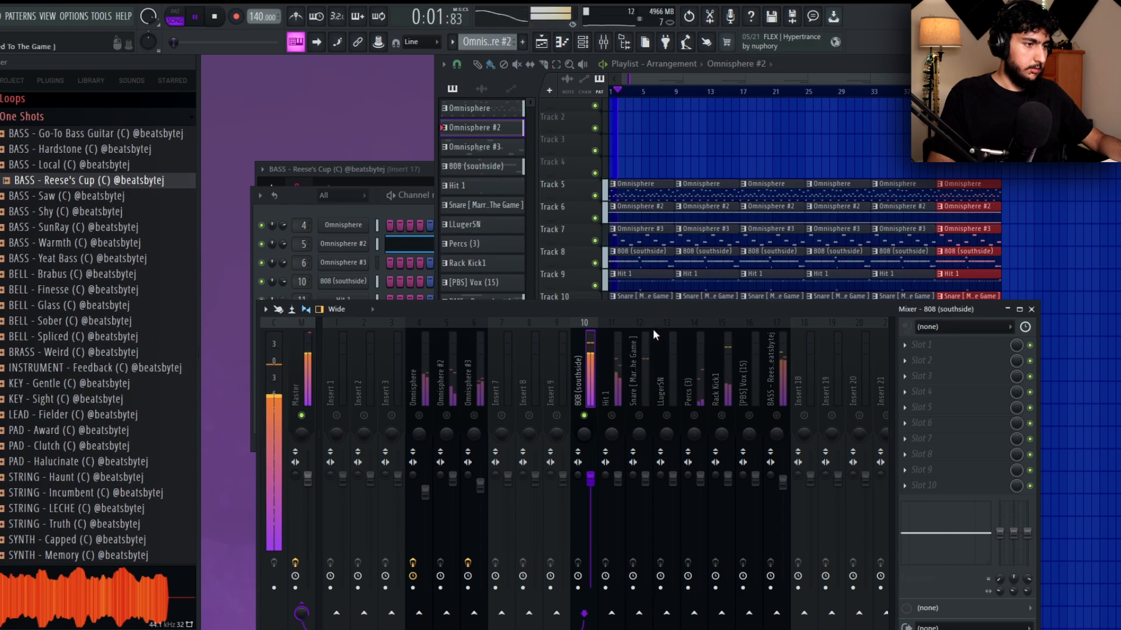
pyautogui.click(722, 402)
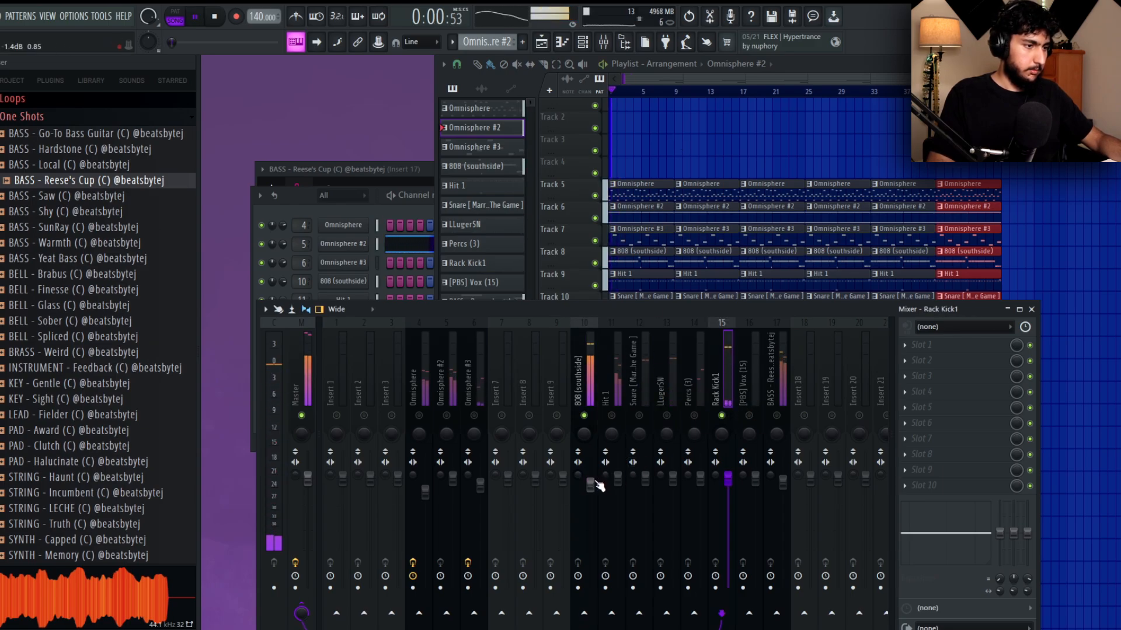
pyautogui.click(619, 441)
pyautogui.click(645, 385)
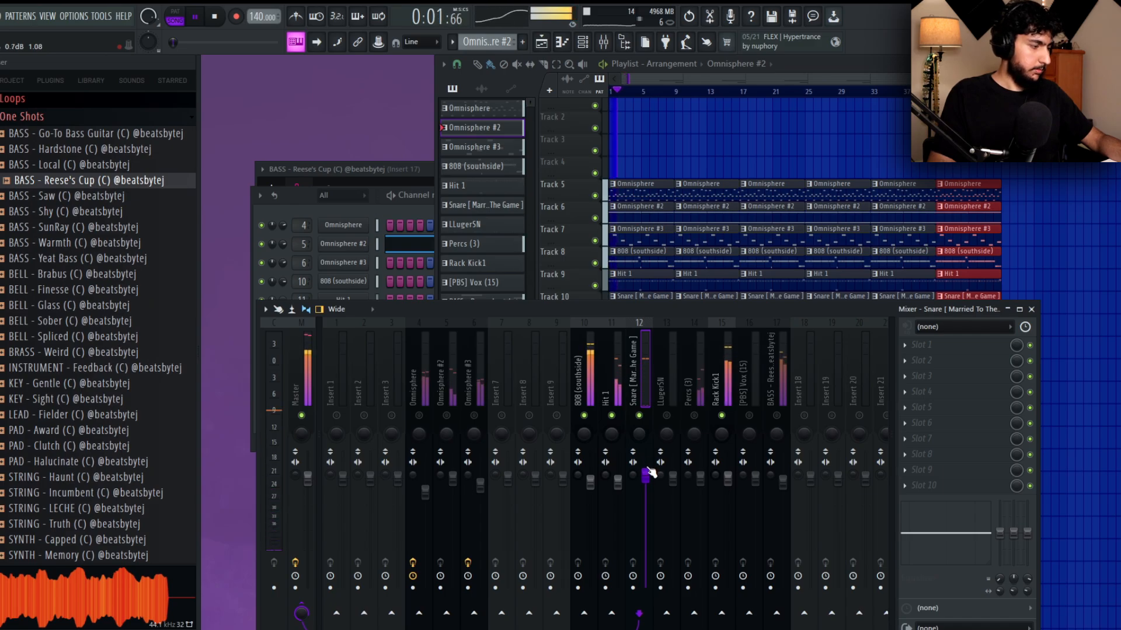
# Pan the LLugerSN mixer track slightly right and bring the percs, vox and melody tracks back into the mix.
pyautogui.click(677, 429)
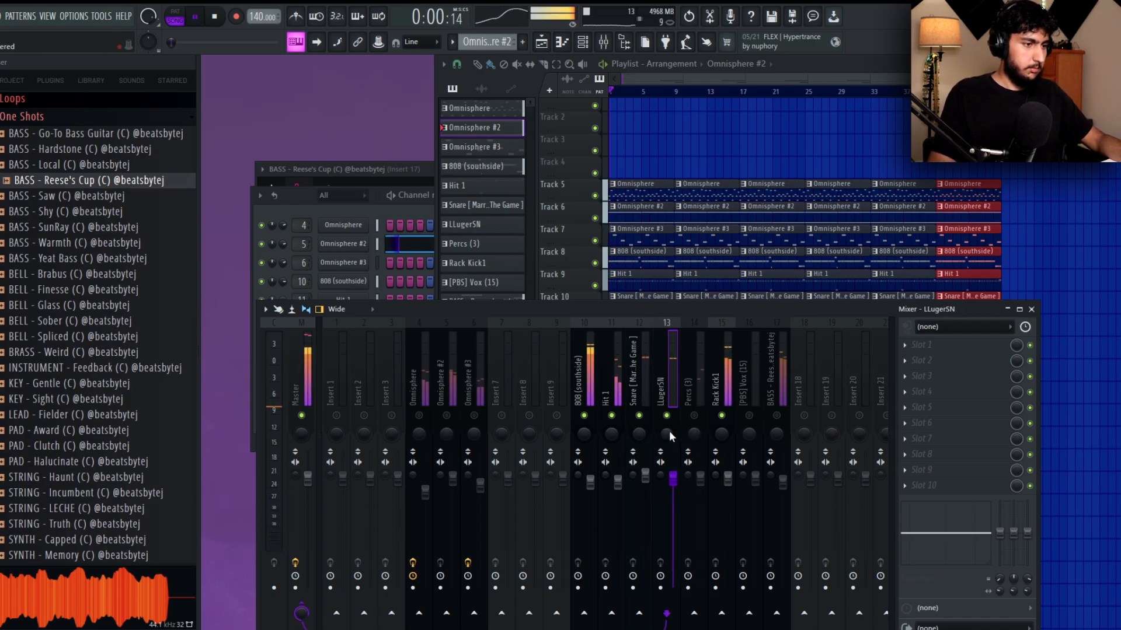
pyautogui.click(694, 397)
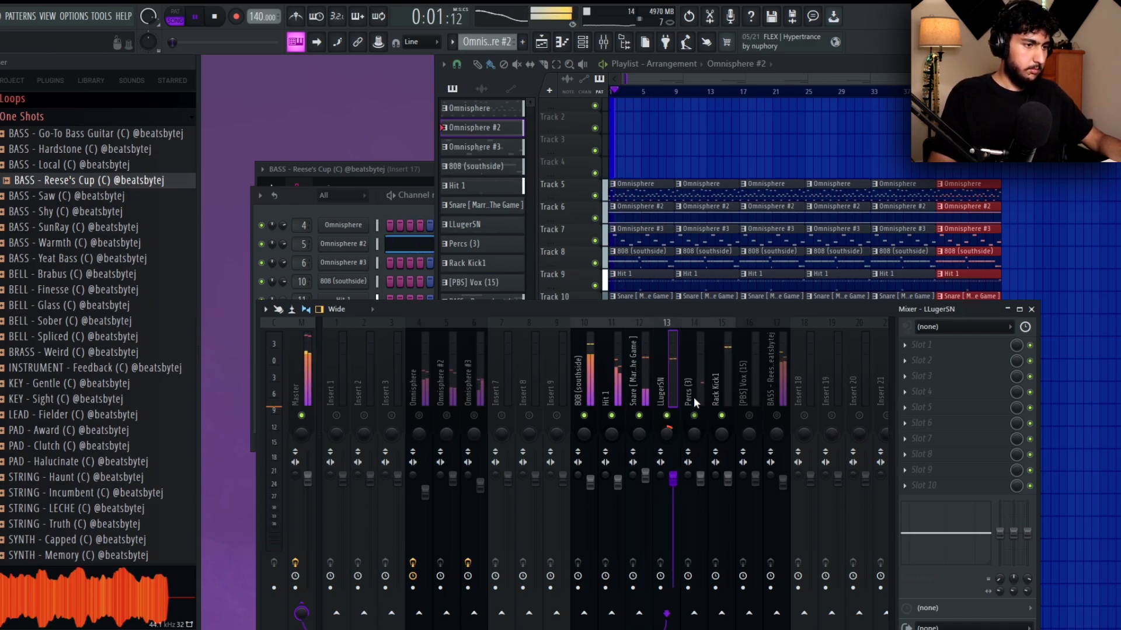
pyautogui.click(777, 411)
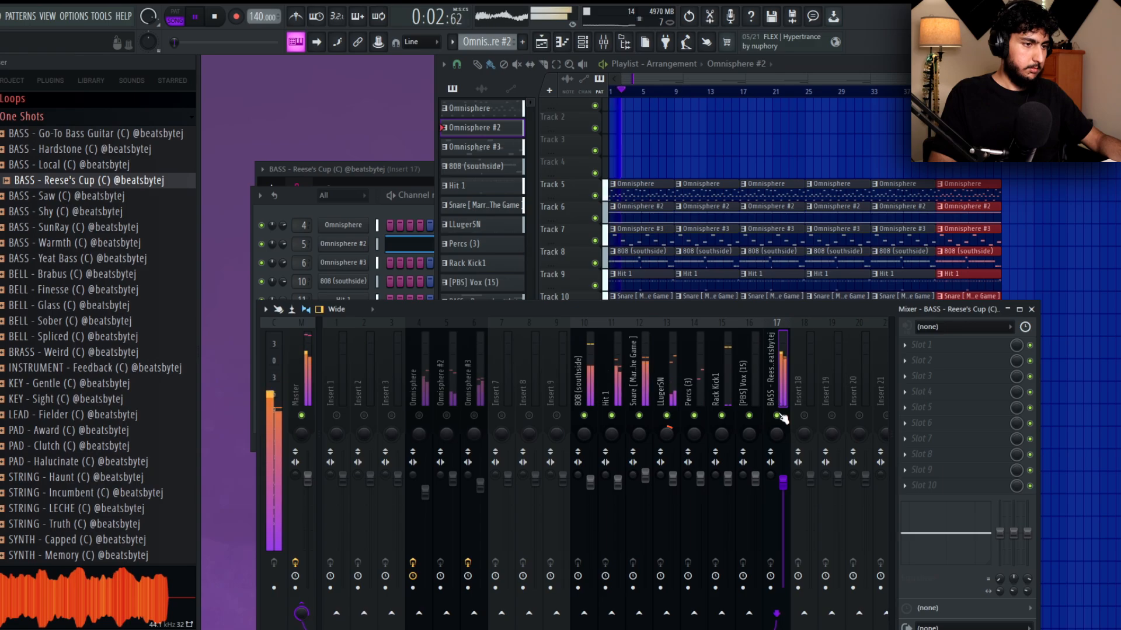
pyautogui.click(432, 414)
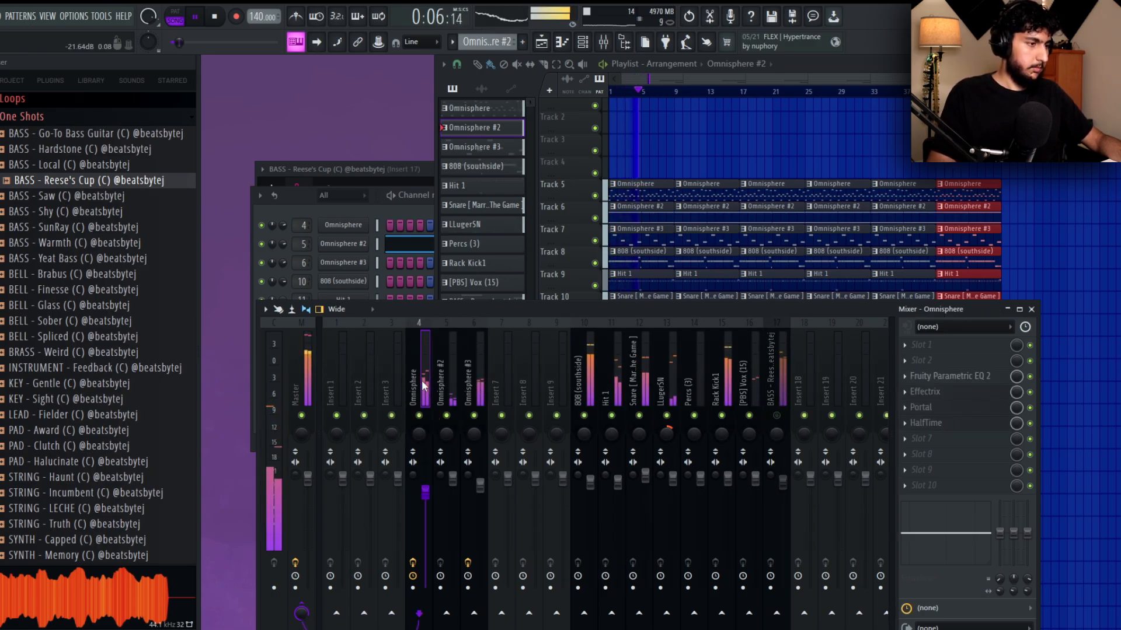
# Disable SoundShifter Pitch Stereo on the Master and adjust the low, mid and high band levels in Maximus.
pyautogui.click(304, 385)
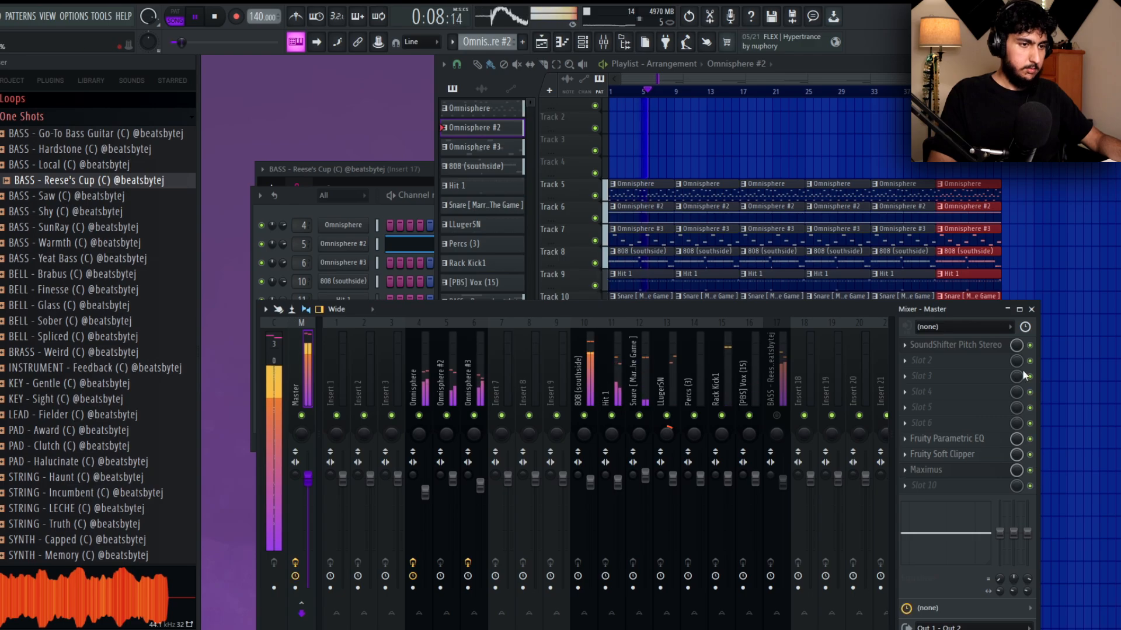
pyautogui.click(952, 471)
pyautogui.click(610, 283)
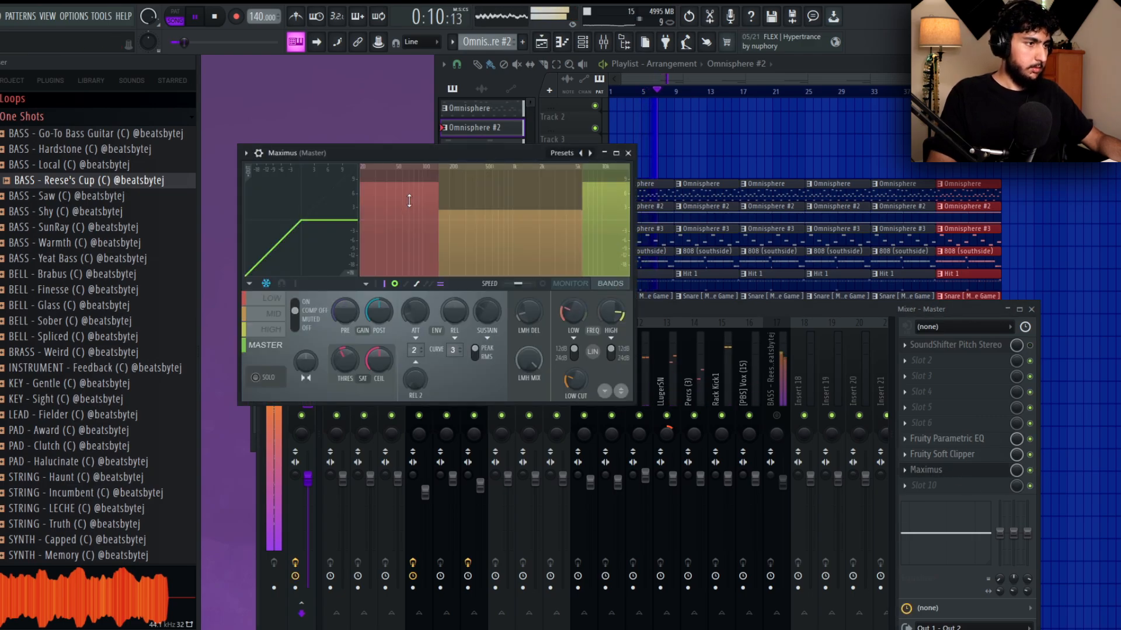
pyautogui.click(509, 204)
pyautogui.moveTo(605, 213); pyautogui.dragTo(605, 215)
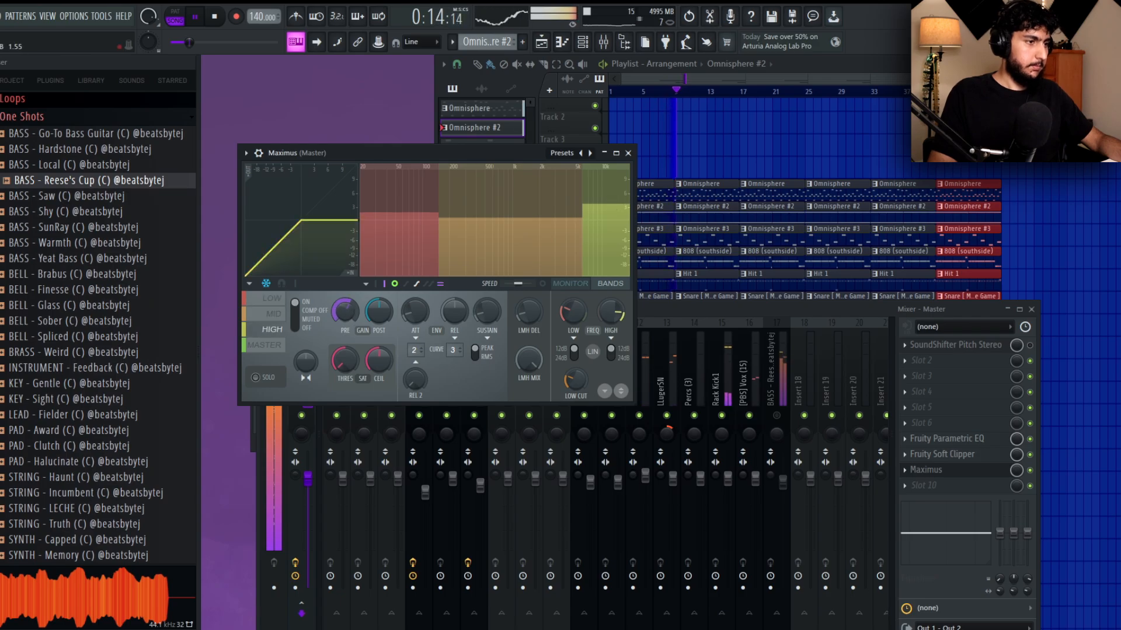
pyautogui.click(628, 153)
# Move the bass clips to track 9 and the 808 and drums to tracks 11 to 17, clearing bars 1 to 8 except Omnisphere and bass.
pyautogui.click(718, 143)
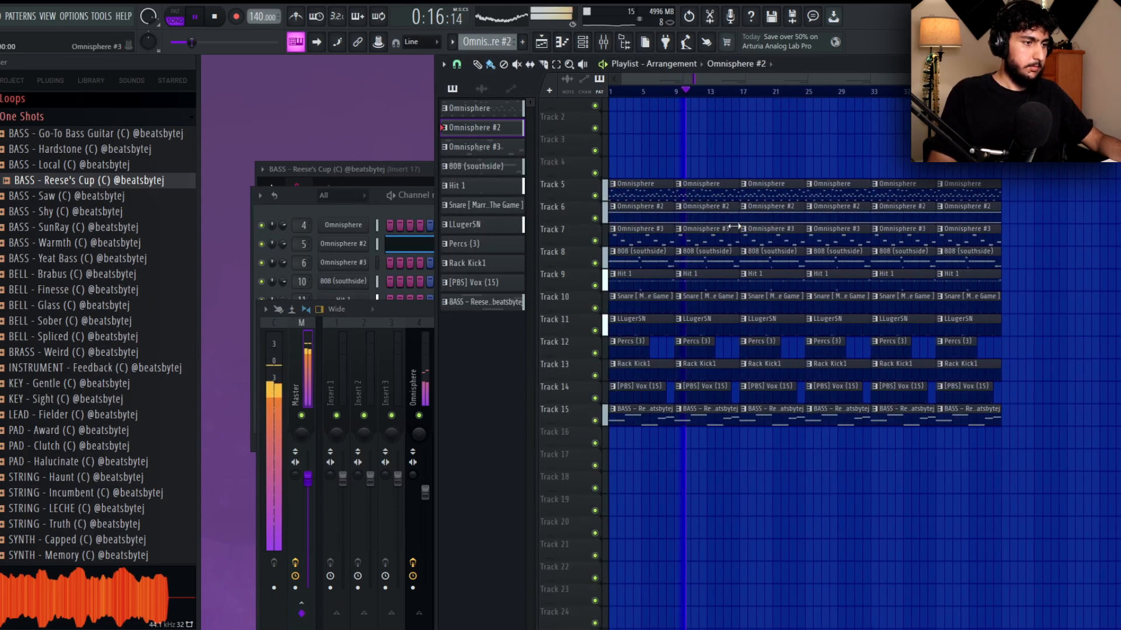
pyautogui.moveTo(1100, 450); pyautogui.dragTo(638, 332)
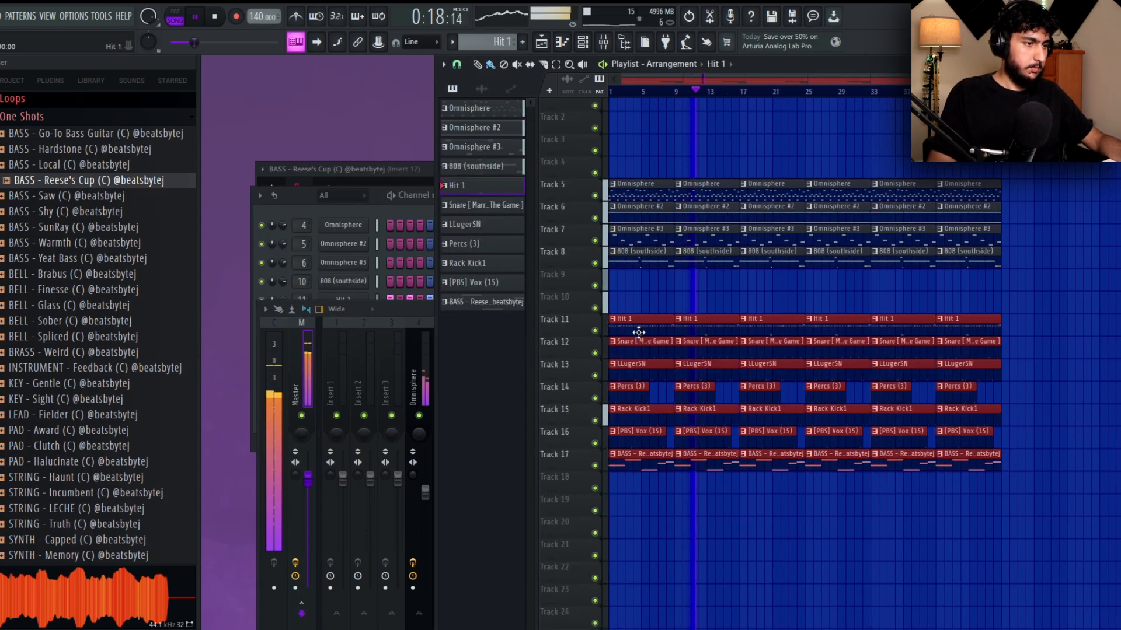
pyautogui.moveTo(1014, 458); pyautogui.dragTo(626, 279)
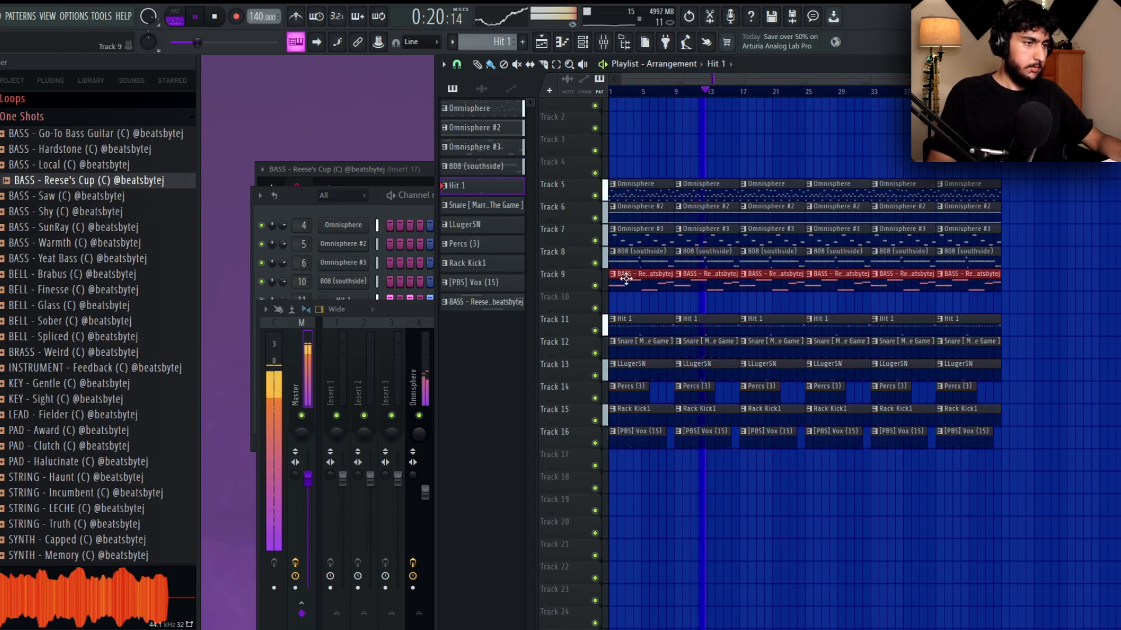
pyautogui.moveTo(1059, 480); pyautogui.dragTo(610, 305)
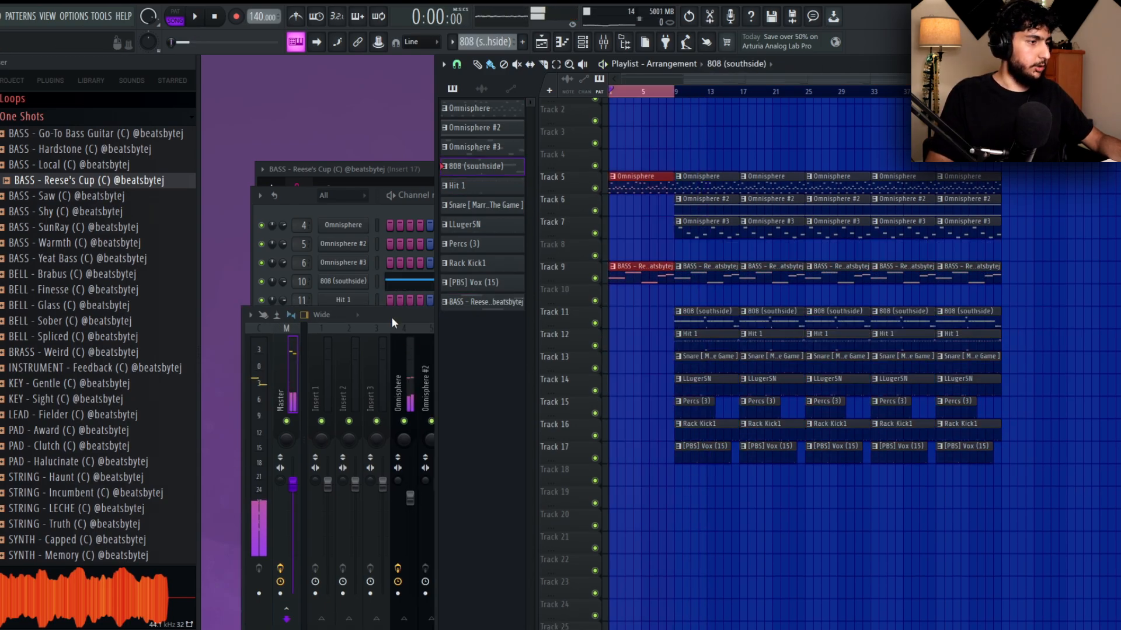
# Create an automation clip for the HalfTime mix level on the Omnisphere mixer track, with a copy at bar 9.
pyautogui.click(392, 317)
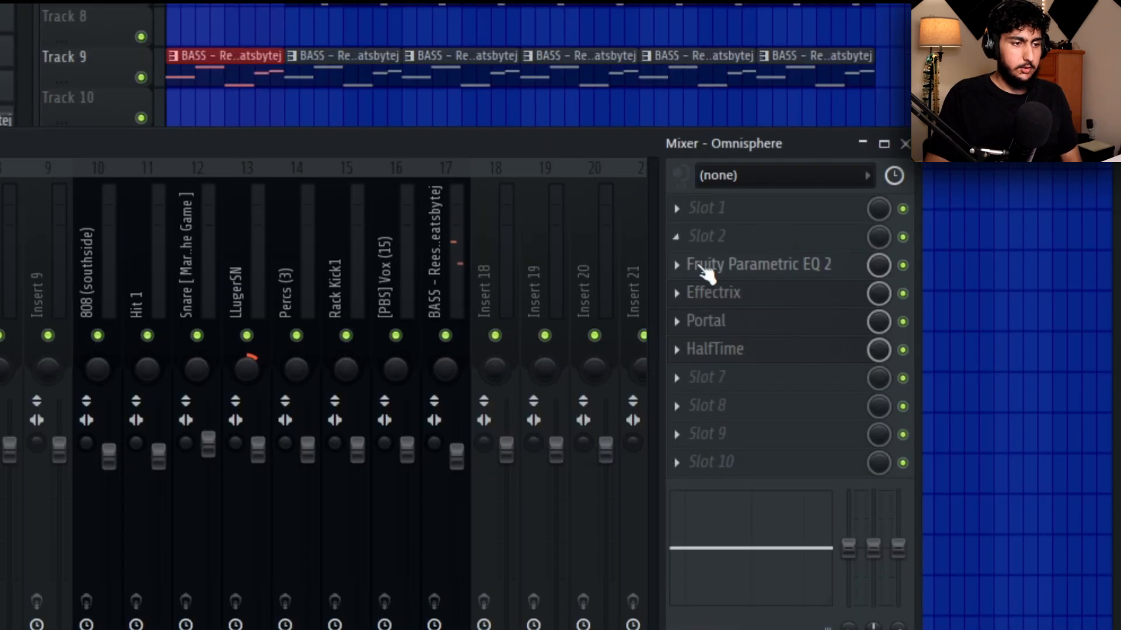
pyautogui.click(947, 429)
pyautogui.click(948, 430)
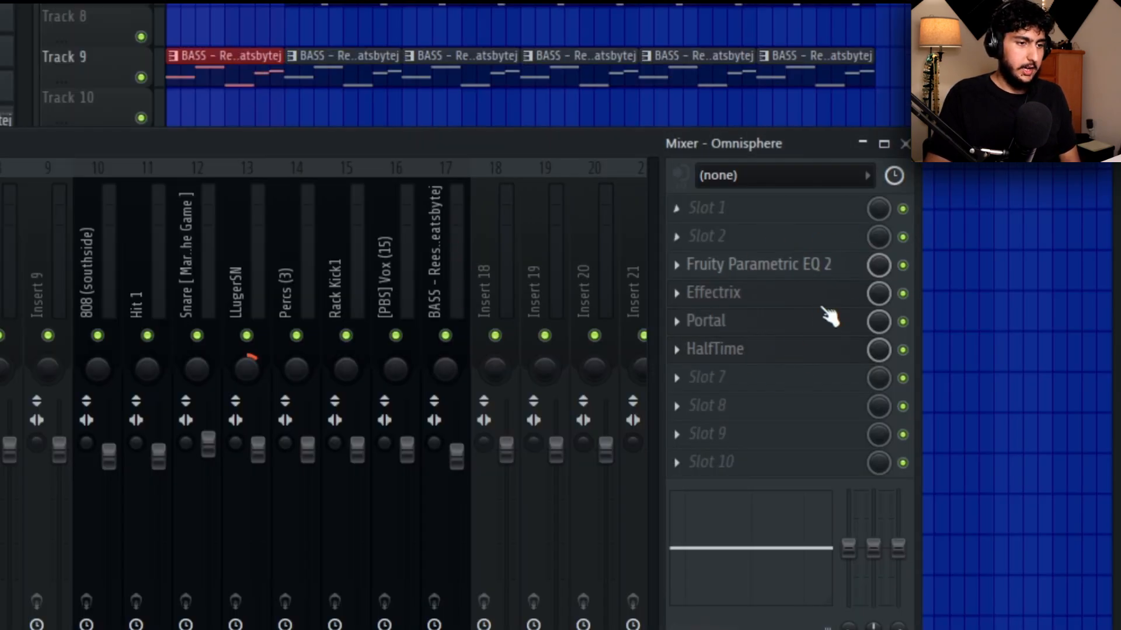
pyautogui.rightClick(884, 344)
pyautogui.click(944, 508)
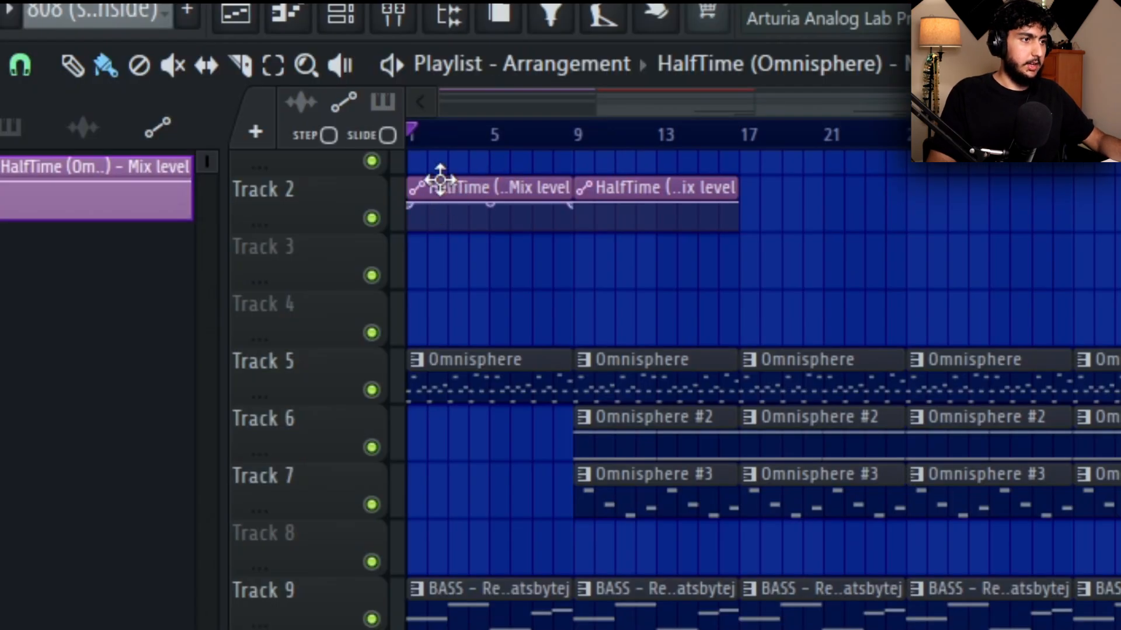
# Make the first HalfTime automation clip unique and lower both its start and end points to the minimum.
pyautogui.rightClick(421, 190)
pyautogui.click(506, 558)
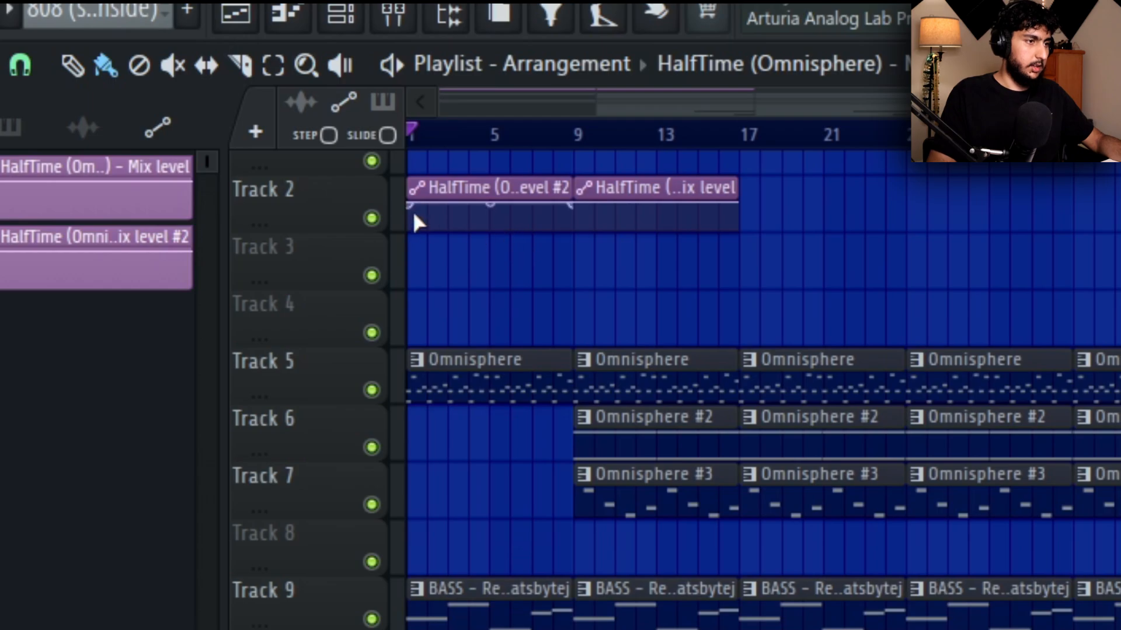
pyautogui.moveTo(412, 203); pyautogui.dragTo(412, 227)
pyautogui.moveTo(569, 202); pyautogui.dragTo(646, 258)
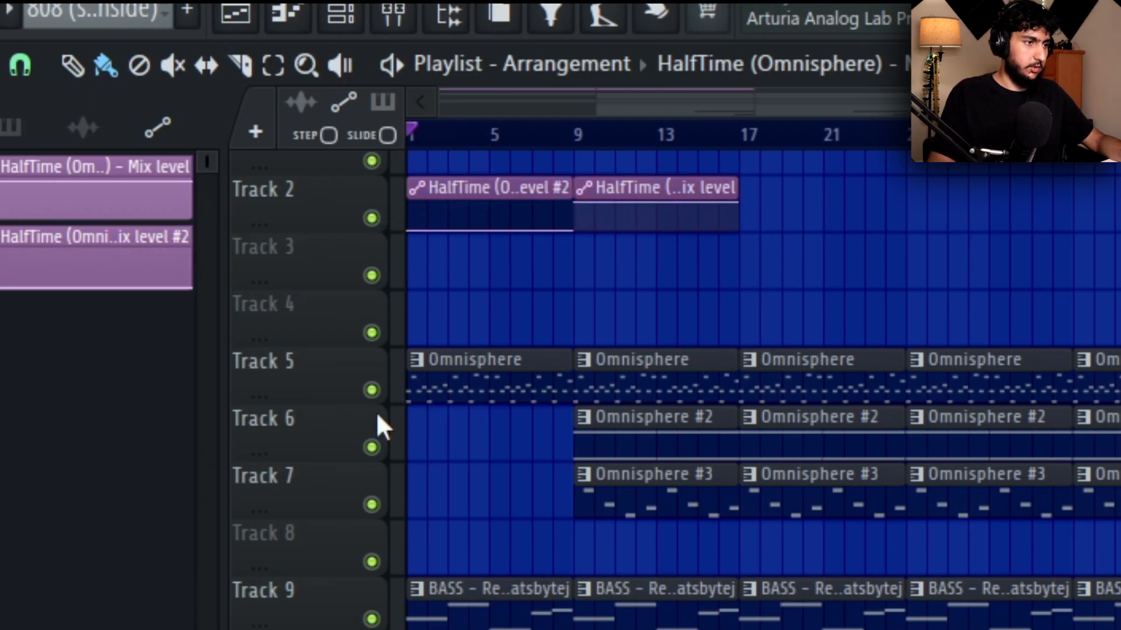
# Isolate Omnisphere track 5 with its HalfTime automation, listen from bars 1 and 9, and re-enable all tracks.
pyautogui.keyDown('ctrl'); pyautogui.click(371, 390); pyautogui.keyUp('ctrl')
pyautogui.click(371, 218)
pyautogui.click(372, 332)
pyautogui.click(371, 274)
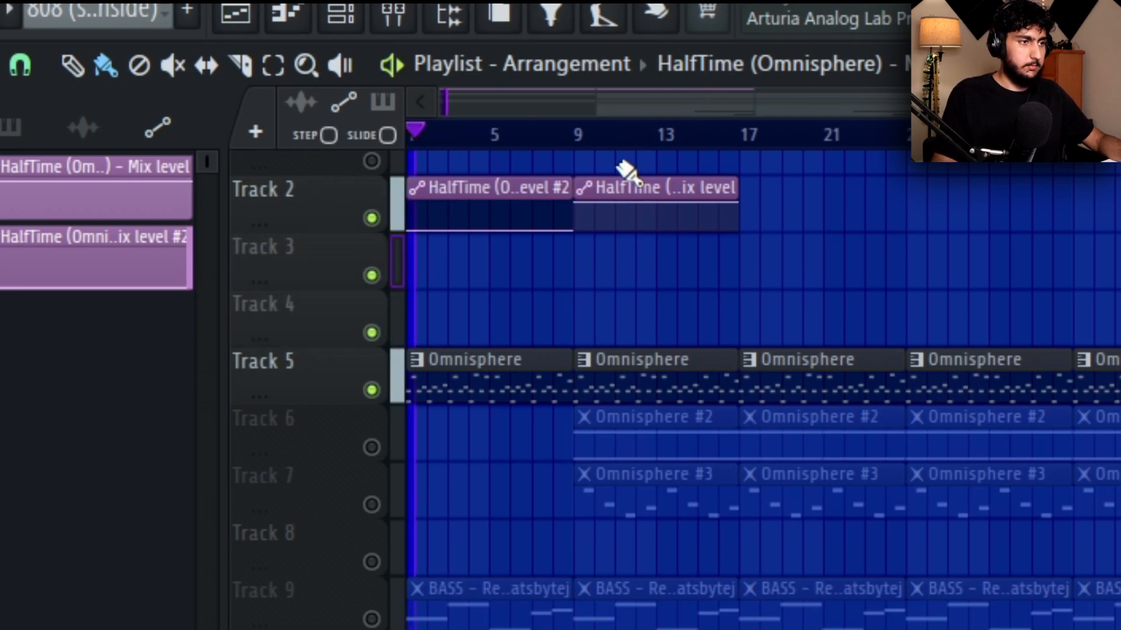
pyautogui.click(579, 141)
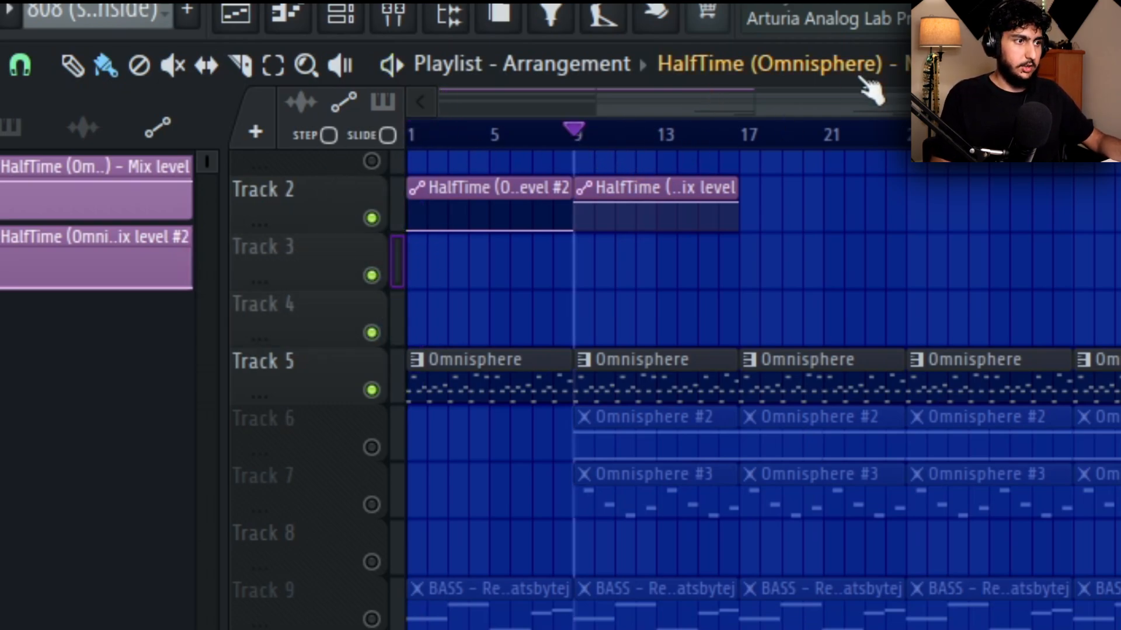
pyautogui.press('space')
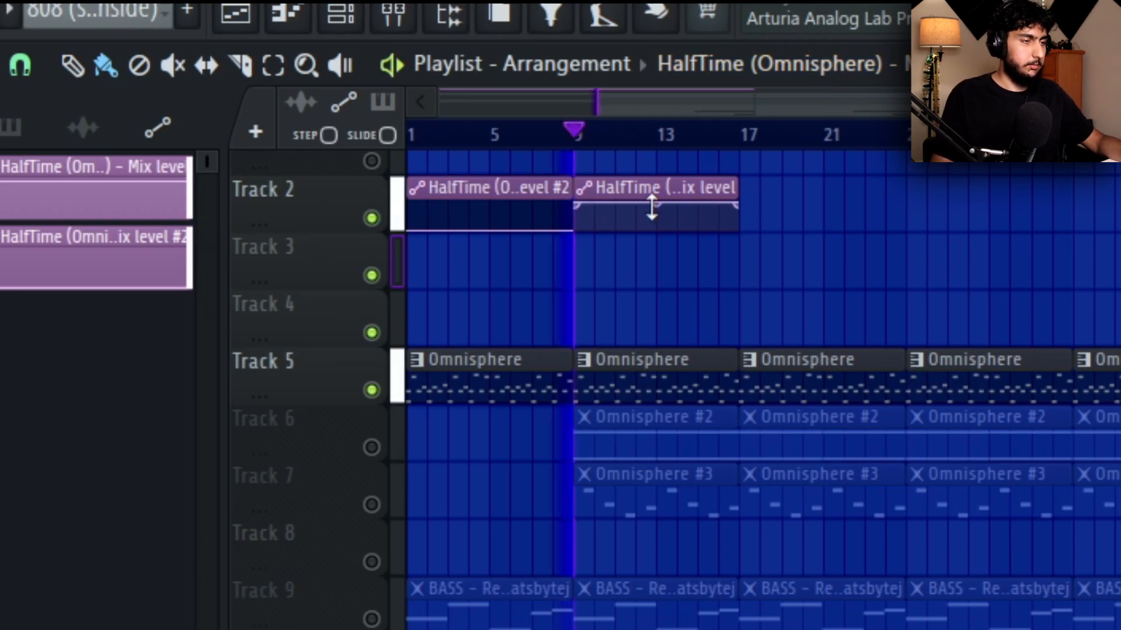
pyautogui.press('space')
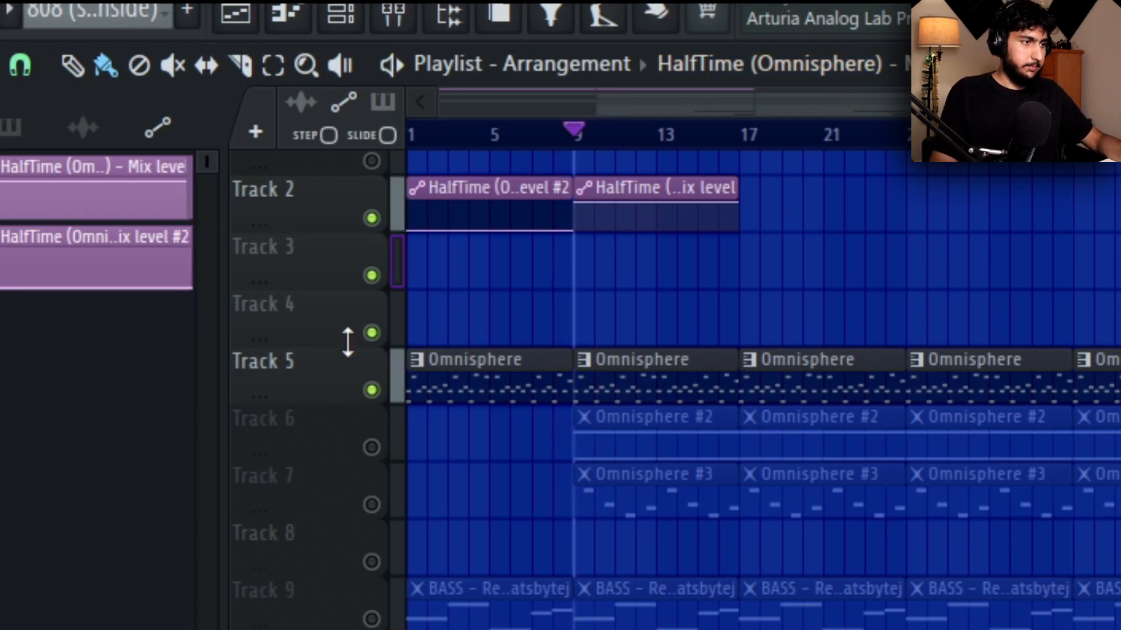
pyautogui.rightClick(372, 334)
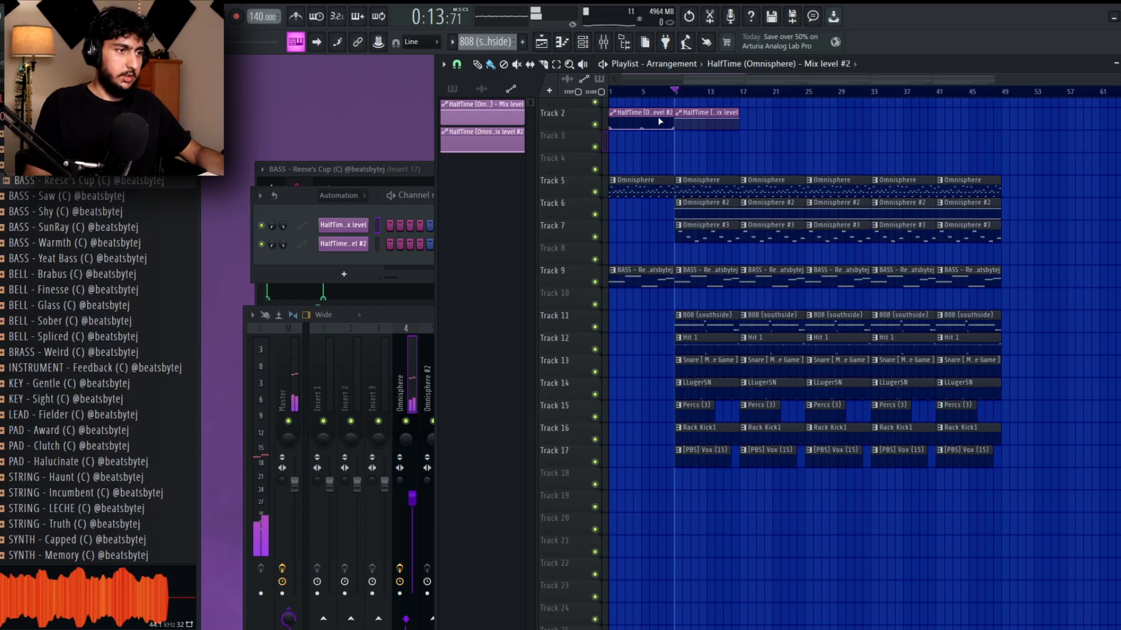
# Move the HalfTime Mix level clip to bar 1 and the Mix level #2 clip to around bar 18 on track 2.
pyautogui.moveTo(660, 120); pyautogui.dragTo(775, 112)
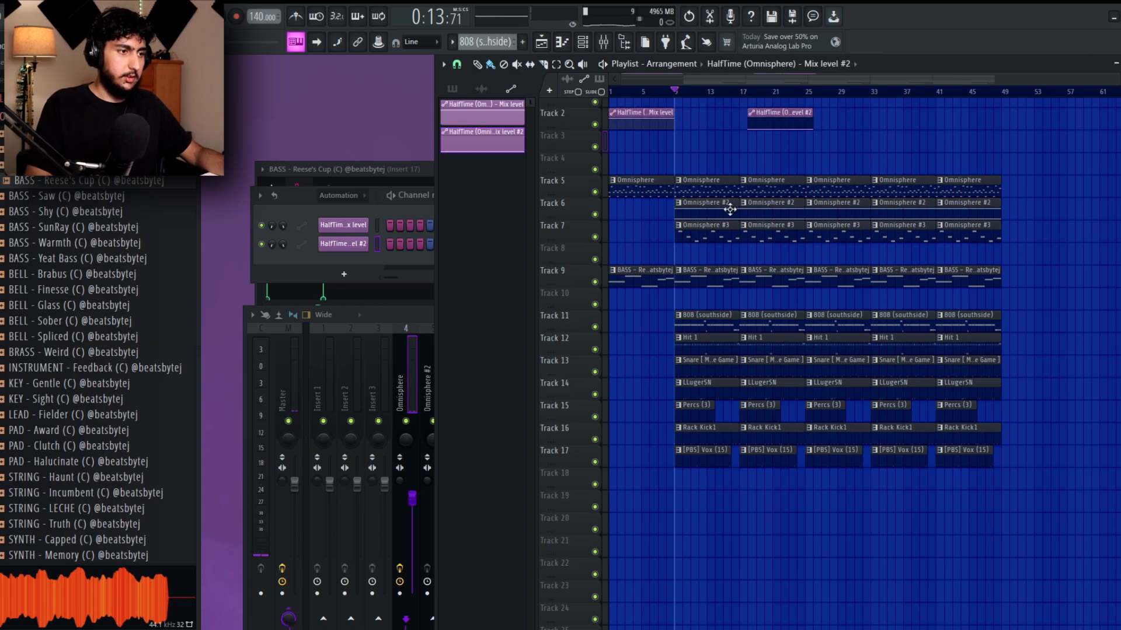
pyautogui.scroll(3, 686, 252)
pyautogui.moveTo(845, 255); pyautogui.dragTo(810, 271)
pyautogui.scroll(3, 826, 260)
pyautogui.scroll(-3, 809, 270)
pyautogui.scroll(2, 799, 270)
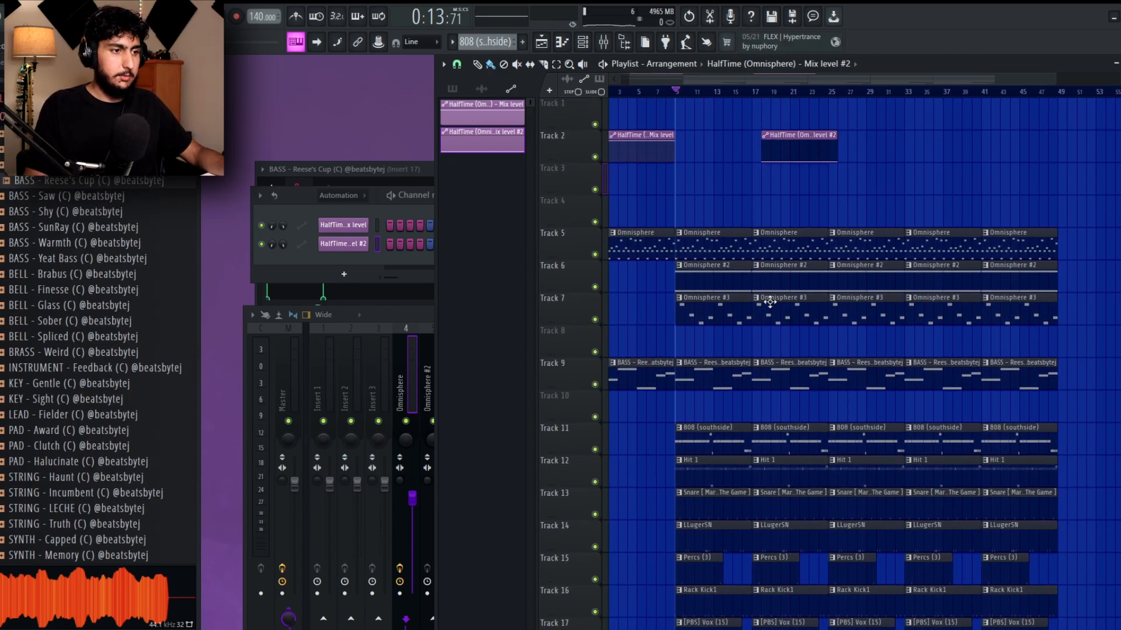
# Delete the Omnisphere #3 and bass clips from bars 9 to 24 and place HalfTime automation clips at bars 17 and 25.
pyautogui.rightClick(788, 305)
pyautogui.rightClick(747, 311)
pyautogui.press('space')
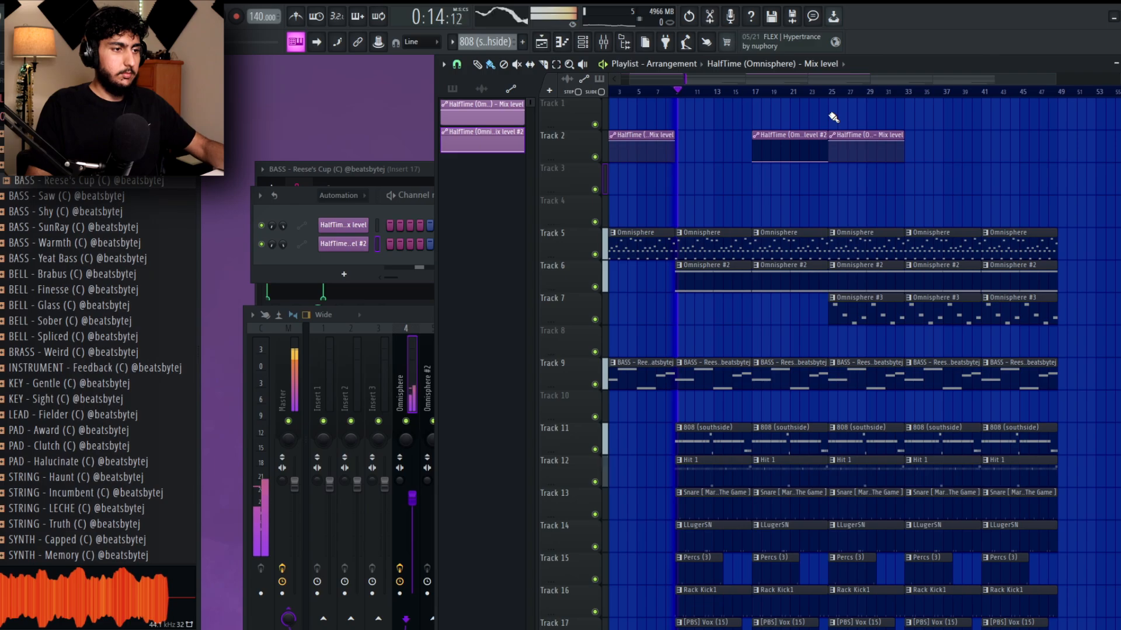
pyautogui.scroll(-1, 817, 225)
pyautogui.rightClick(743, 347)
pyautogui.rightClick(765, 347)
# Play the arrangement from around bar 16 and check the Omnisphere track's effects and levels in the mixer.
pyautogui.press('space')
pyautogui.press('space')
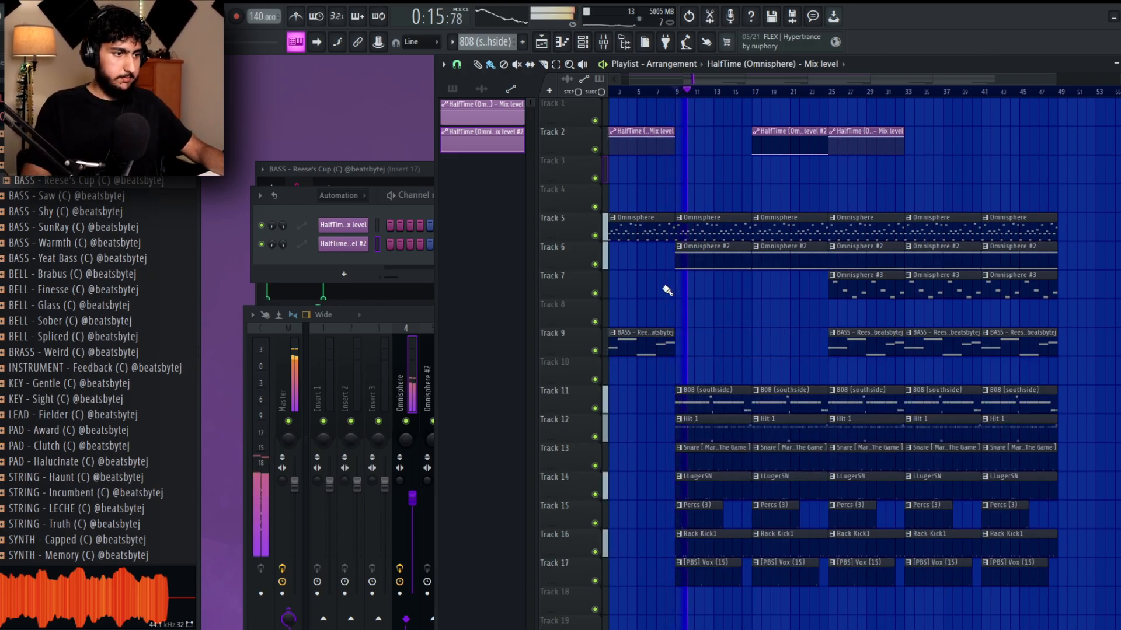
pyautogui.scroll(-1, 764, 315)
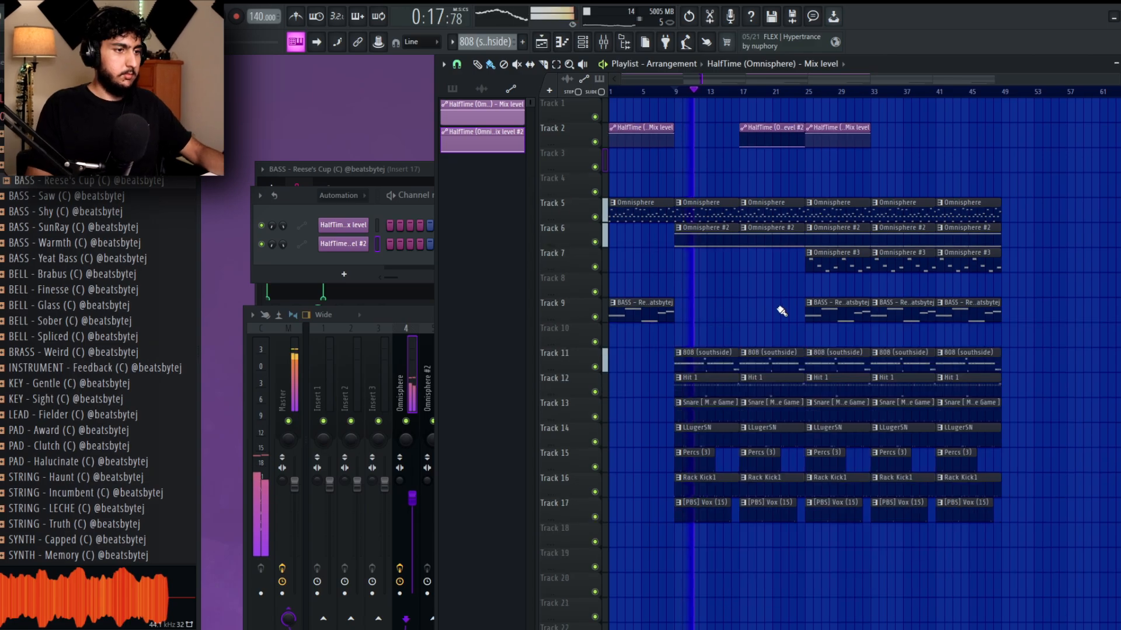
pyautogui.click(731, 92)
pyautogui.scroll(2, 740, 134)
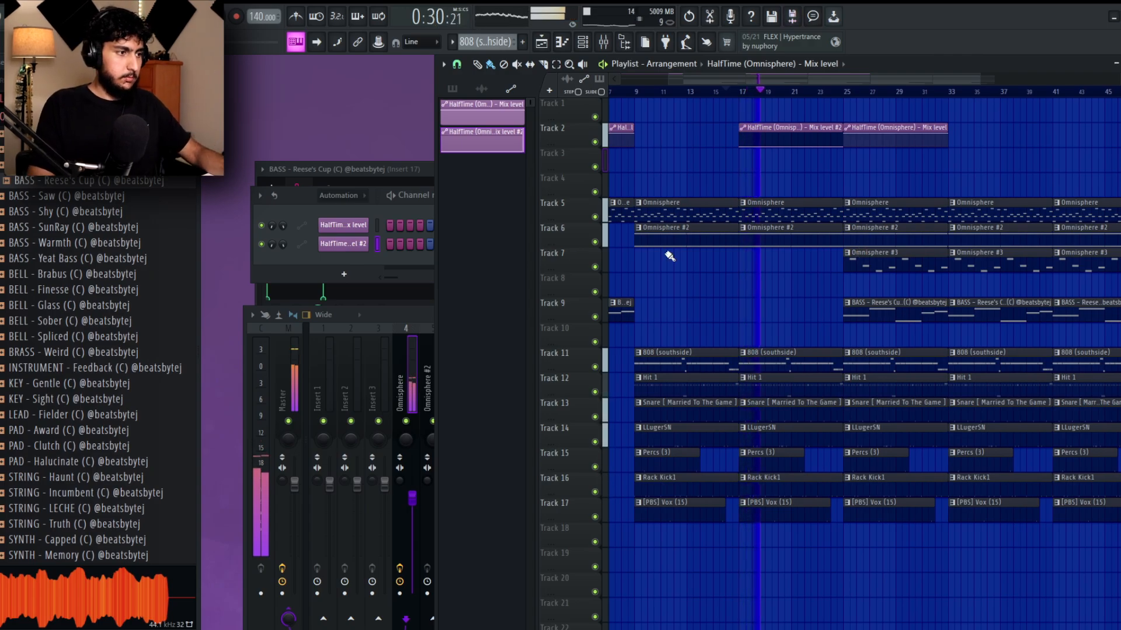
pyautogui.click(420, 317)
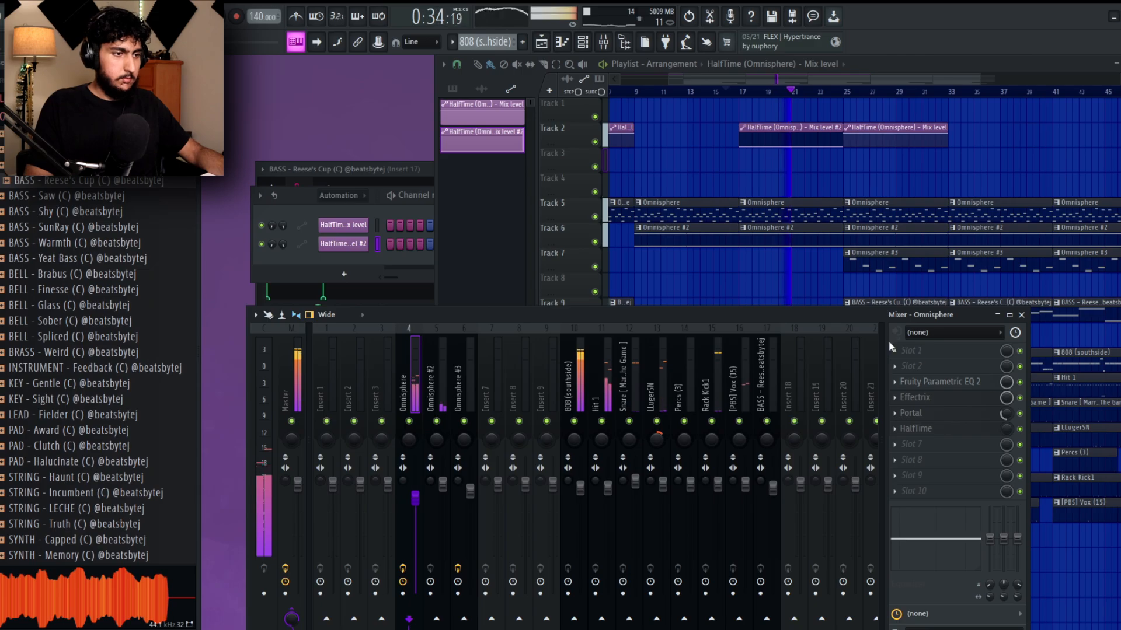
pyautogui.click(802, 283)
pyautogui.scroll(-3, 788, 308)
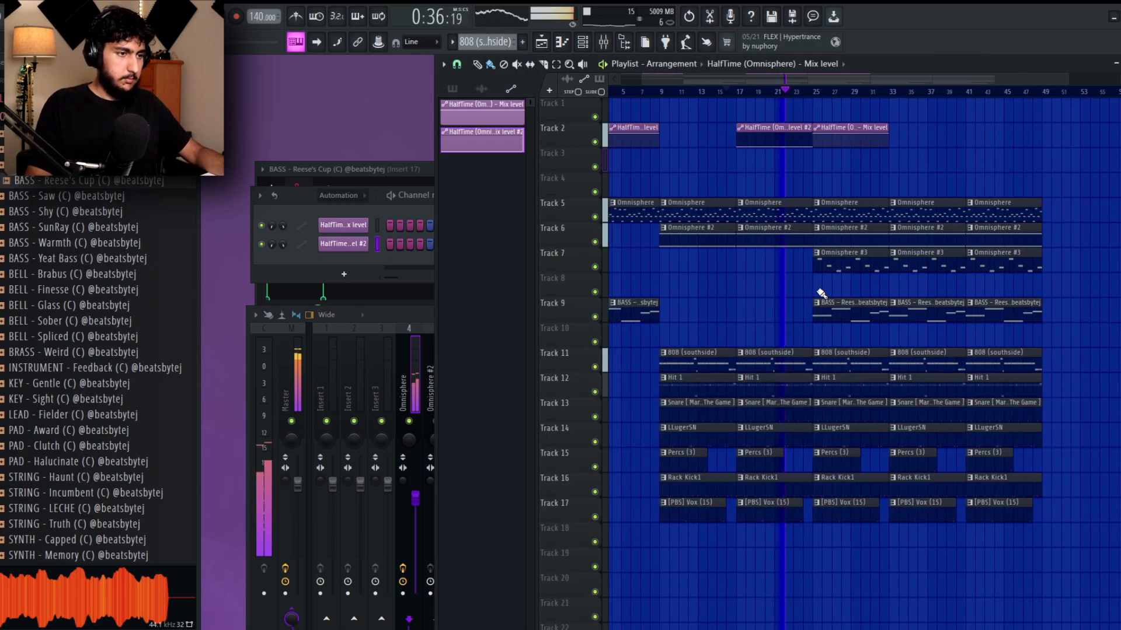
# Remove the bass clips from bars 25 to 40 and delete the last 808 clip at bar 41.
pyautogui.moveTo(1100, 301); pyautogui.dragTo(840, 309)
pyautogui.scroll(-1, 817, 307)
pyautogui.moveTo(621, 310)
pyautogui.mouseDown()
pyautogui.moveTo(963, 315)
pyautogui.moveTo(915, 310)
pyautogui.moveTo(949, 308)
pyautogui.mouseUp()
pyautogui.rightClick(974, 361)
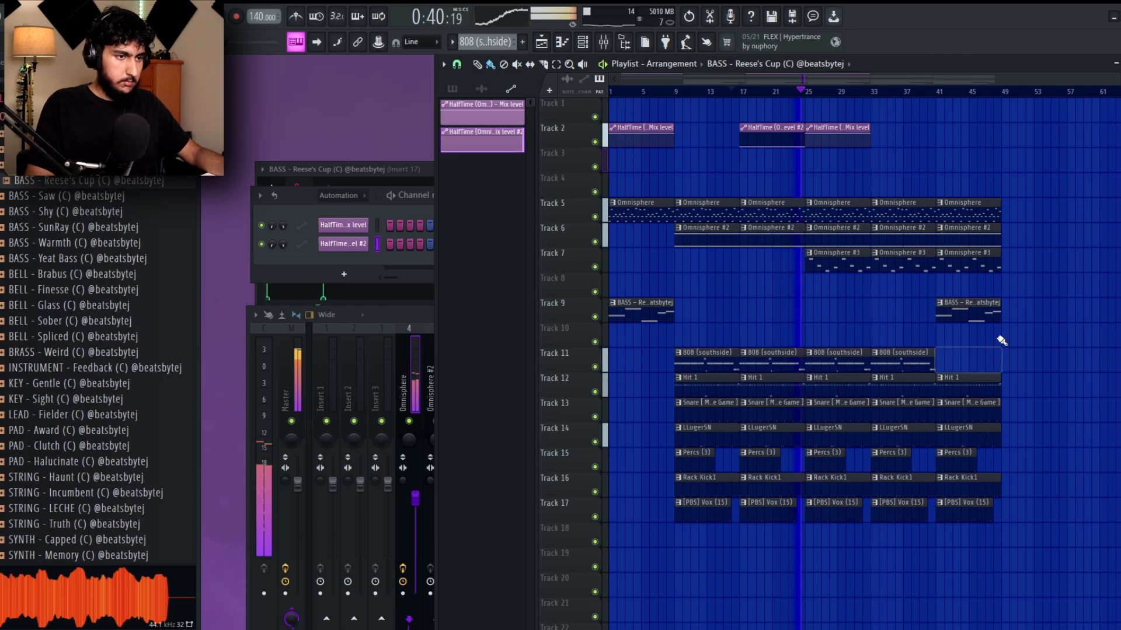
# Move the last HalfTime Mix level automation clip on track 2 to bar 41.
pyautogui.keyDown('alt'); pyautogui.scroll(-1, 1021, 288); pyautogui.keyUp('alt')
pyautogui.keyDown('alt'); pyautogui.scroll(1, 991, 324); pyautogui.keyUp('alt')
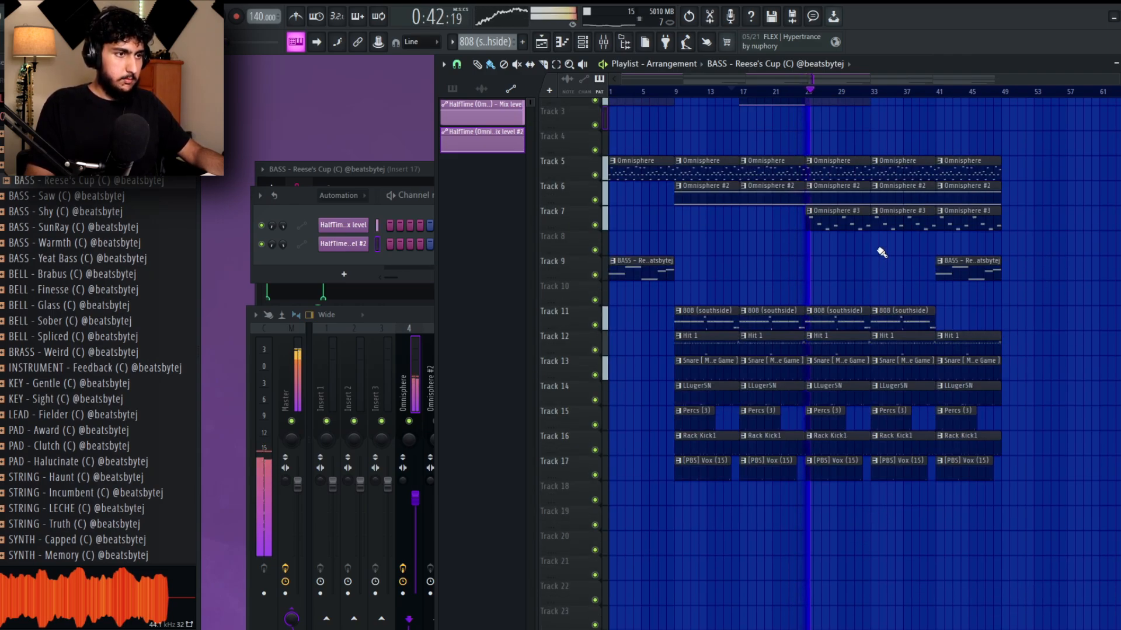
pyautogui.scroll(2, 881, 249)
pyautogui.press('space')
pyautogui.press('space')
pyautogui.moveTo(846, 111)
pyautogui.mouseDown()
pyautogui.moveTo(956, 116)
pyautogui.moveTo(826, 110)
pyautogui.moveTo(958, 129)
pyautogui.moveTo(909, 128)
pyautogui.mouseUp()
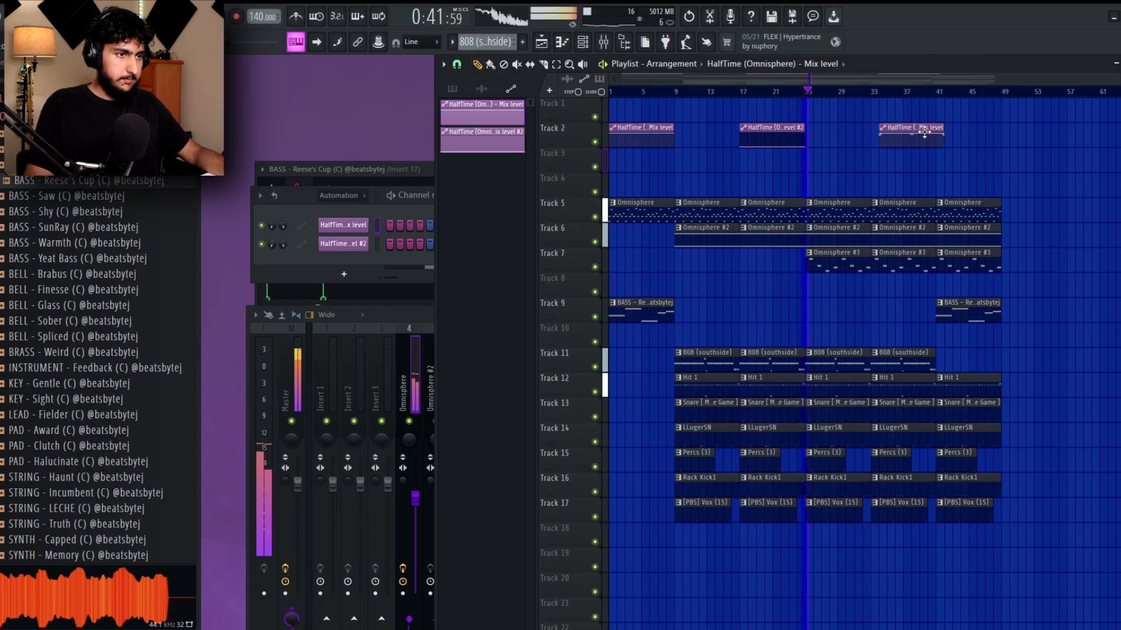
pyautogui.moveTo(909, 129); pyautogui.dragTo(976, 126)
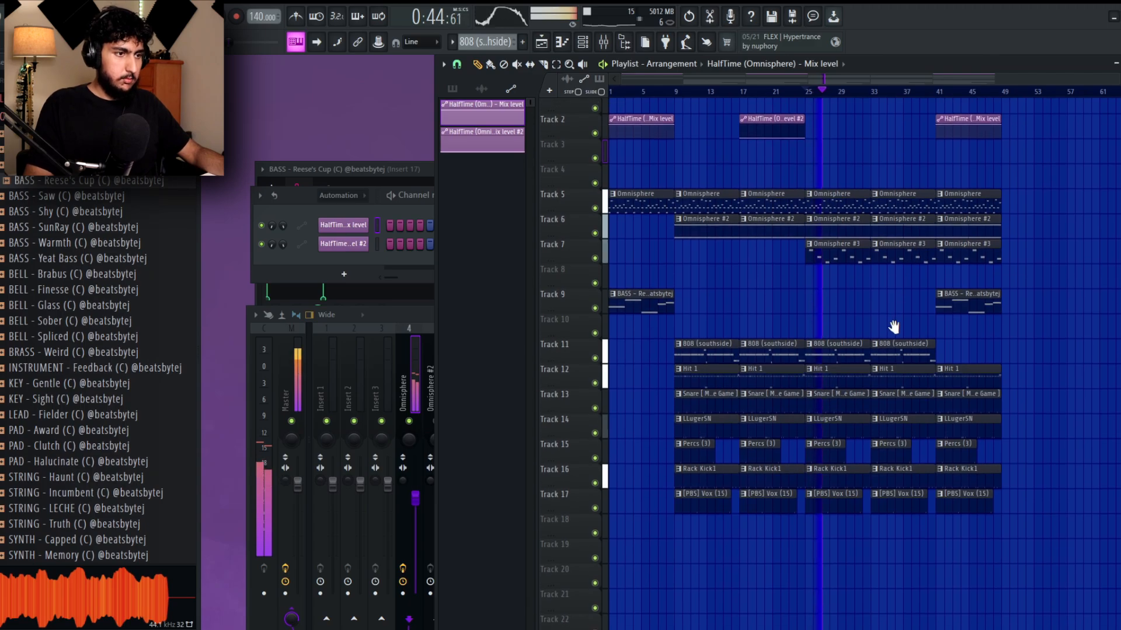
# Place an Omnisphere #3 clip on track 7 at bar 9 and re-place the ones at bars 33 and 41.
pyautogui.click(840, 262)
pyautogui.click(710, 262)
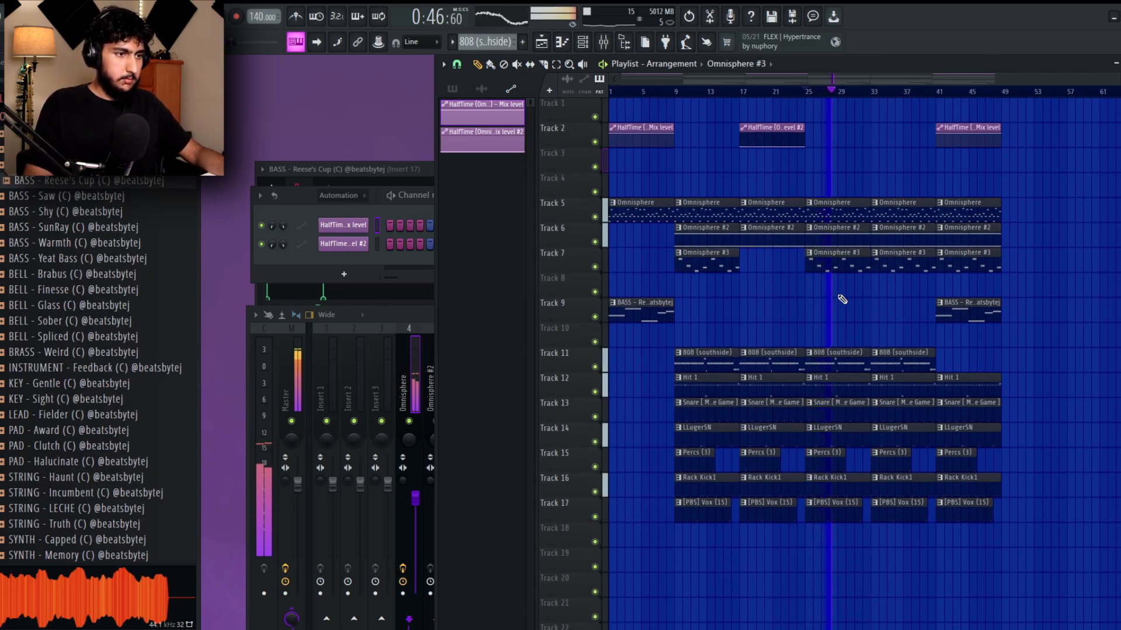
pyautogui.moveTo(881, 299); pyautogui.dragTo(865, 298)
pyautogui.rightClick(887, 264)
pyautogui.moveTo(958, 264); pyautogui.dragTo(892, 265)
pyautogui.click(958, 252)
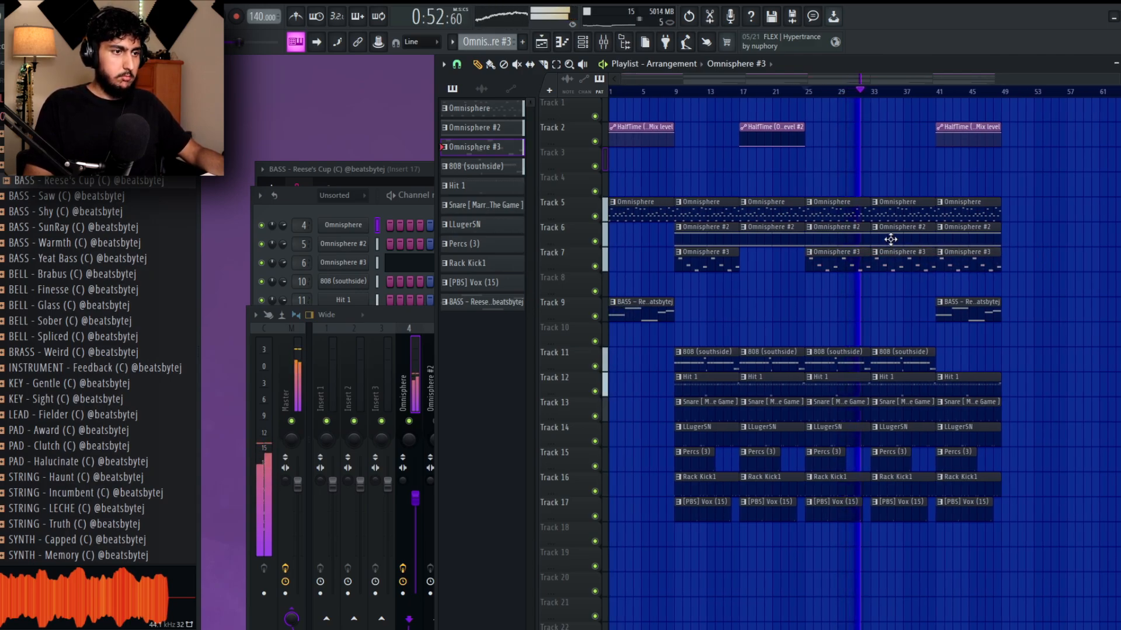
# Delete the Omnisphere #2, Percs (3) and Vox clips from bars 33 to 48, and the Omnisphere #3 and LLugerSN clips at bar 41.
pyautogui.rightClick(890, 239)
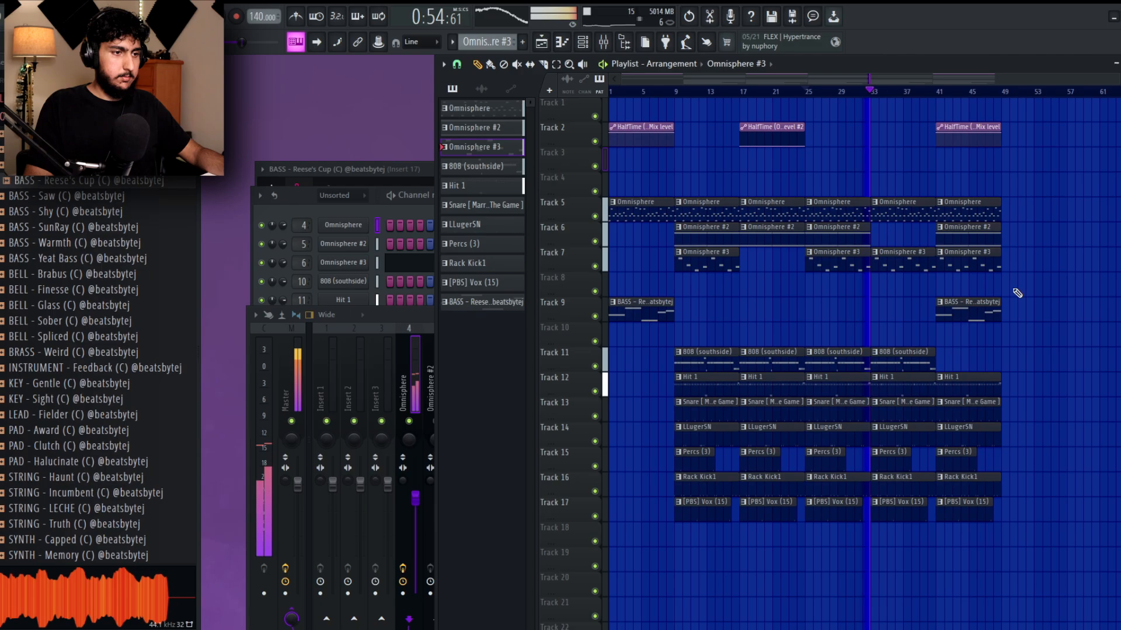
pyautogui.rightClick(909, 508)
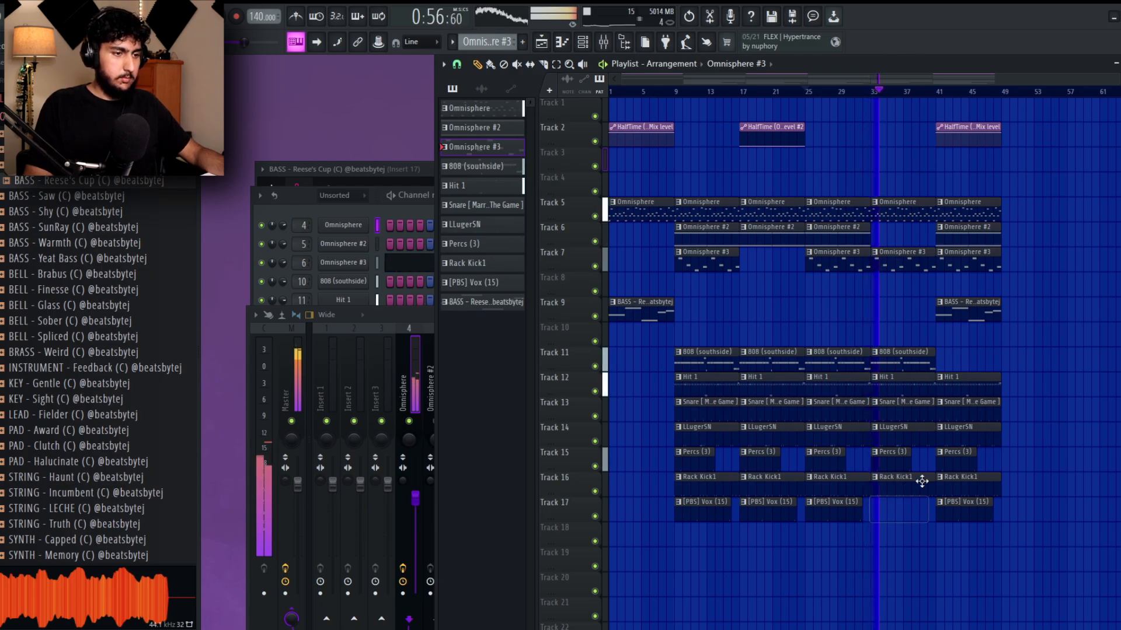
pyautogui.moveTo(1029, 425); pyautogui.dragTo(1022, 416)
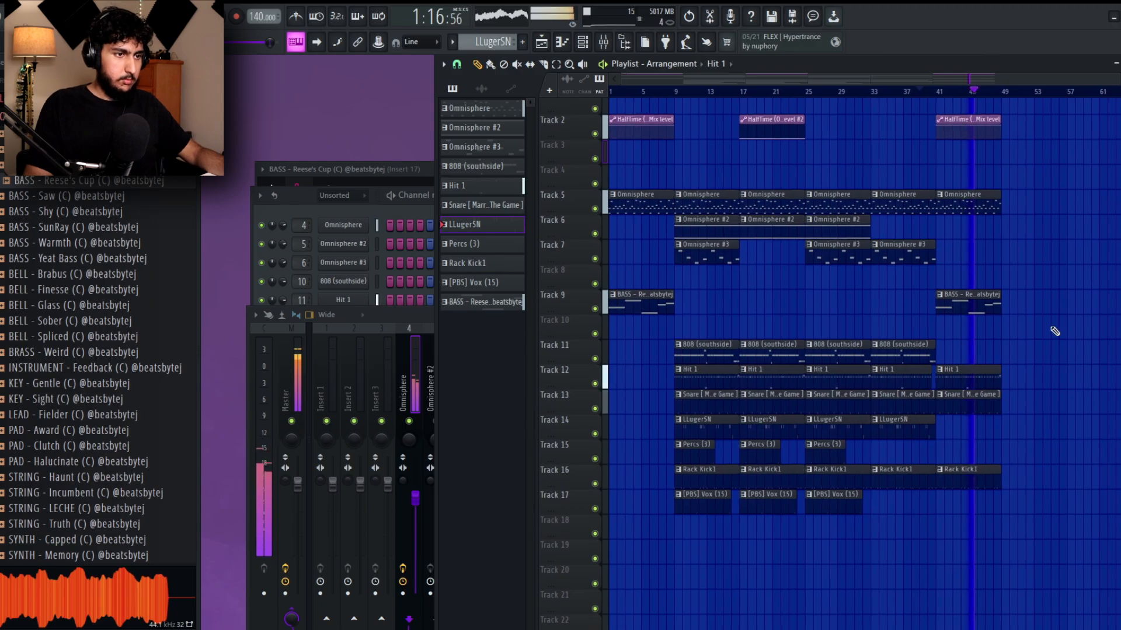
# Duplicate all clips from bars 9 to 48 to bar 57 and stop playback.
pyautogui.moveTo(1033, 563); pyautogui.dragTo(691, 101)
pyautogui.moveTo(695, 209)
pyautogui.mouseDown()
pyautogui.moveTo(1120, 208)
pyautogui.moveTo(1088, 210)
pyautogui.mouseUp()
pyautogui.keyDown('ctrl'); pyautogui.click(999, 346); pyautogui.keyUp('ctrl')
pyautogui.press('space')
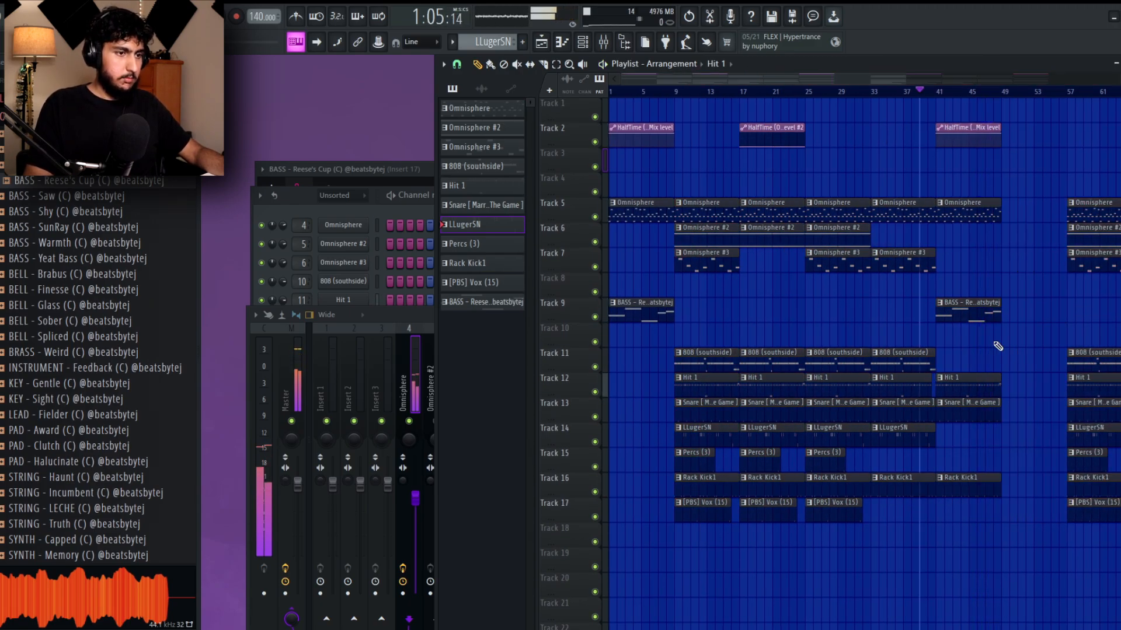
# Remove the Hit 1, Snare and Rack Kick1 clips at bar 41 and shift the duplicated section to start at bar 49.
pyautogui.press('space')
pyautogui.rightClick(992, 384)
pyautogui.rightClick(992, 409)
pyautogui.rightClick(994, 483)
pyautogui.scroll(-3, 898, 353)
pyautogui.moveTo(1105, 546); pyautogui.dragTo(889, 149)
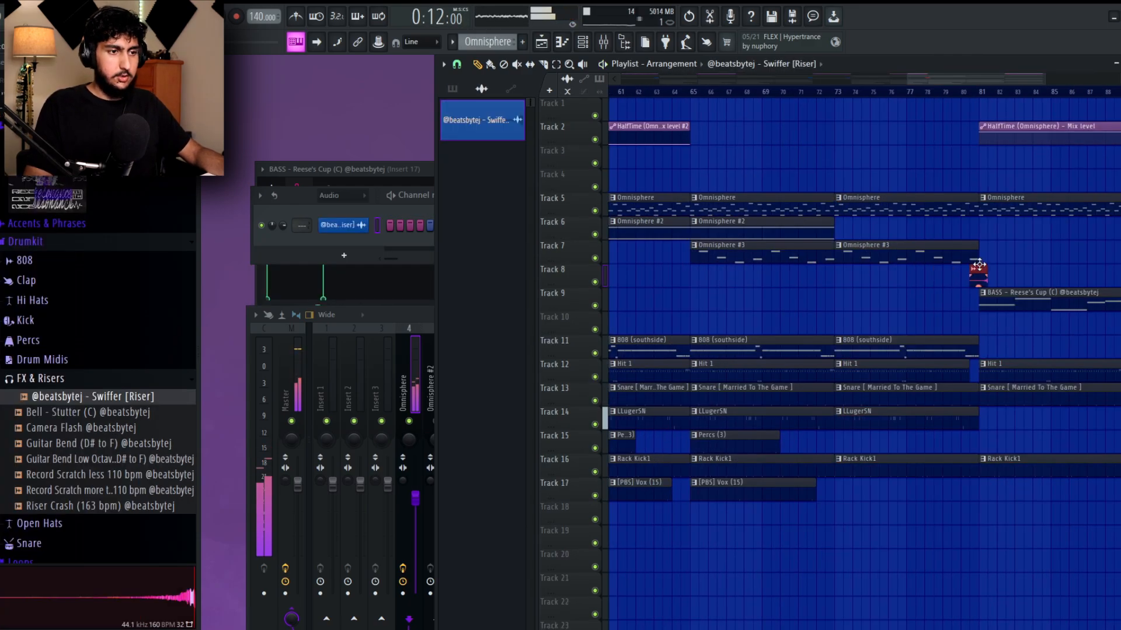
# Place the Swiffer riser on track 8 leading into bars 41, 49 and 81, and set the playback position to bar 41.
pyautogui.scroll(-5, 974, 266)
pyautogui.moveTo(636, 91); pyautogui.dragTo(510, 100)
pyautogui.press('space')
pyautogui.click(670, 92)
pyautogui.click(796, 94)
pyautogui.scroll(3, 838, 103)
pyautogui.click(832, 92)
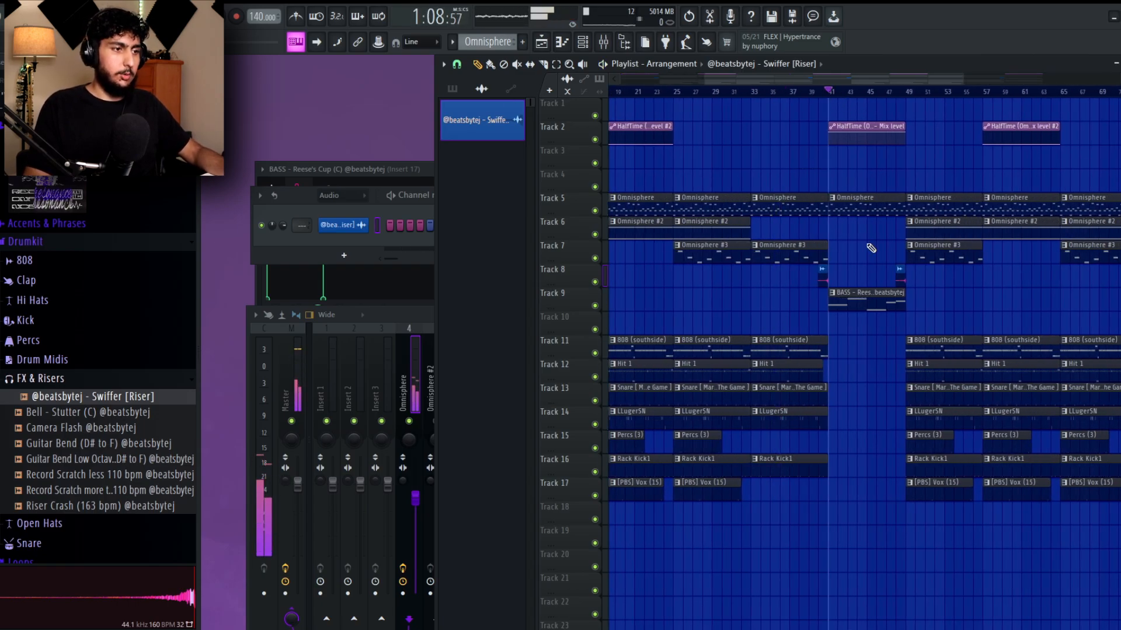
# Move the Omnisphere #3 clip on track 7 from bar 33 to bar 41.
pyautogui.scroll(-3, 868, 380)
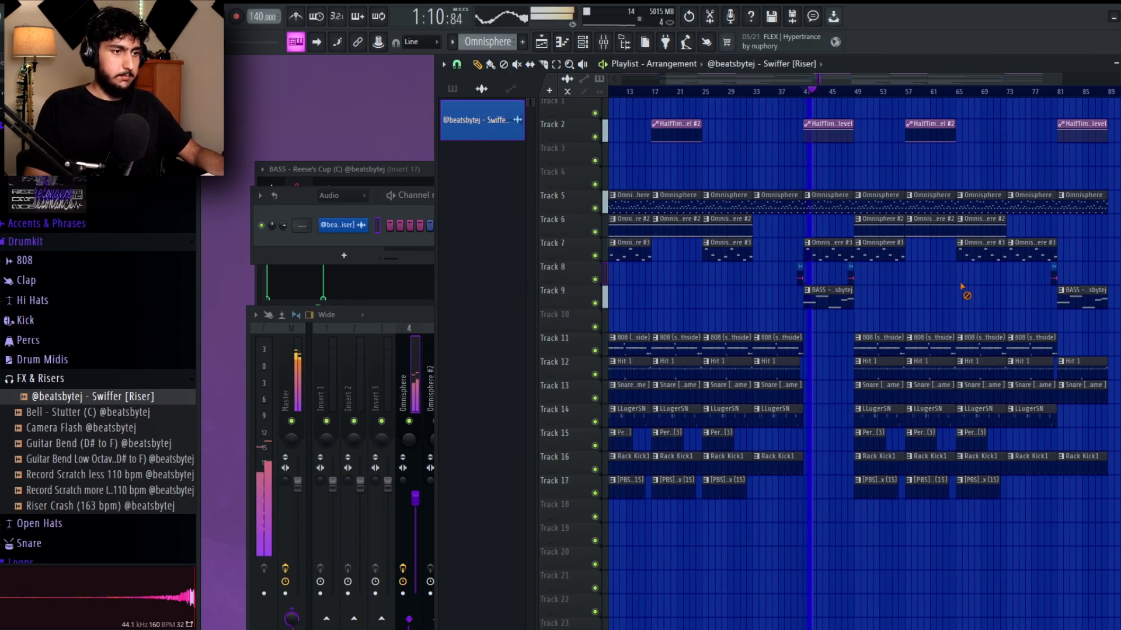
pyautogui.scroll(2, 919, 292)
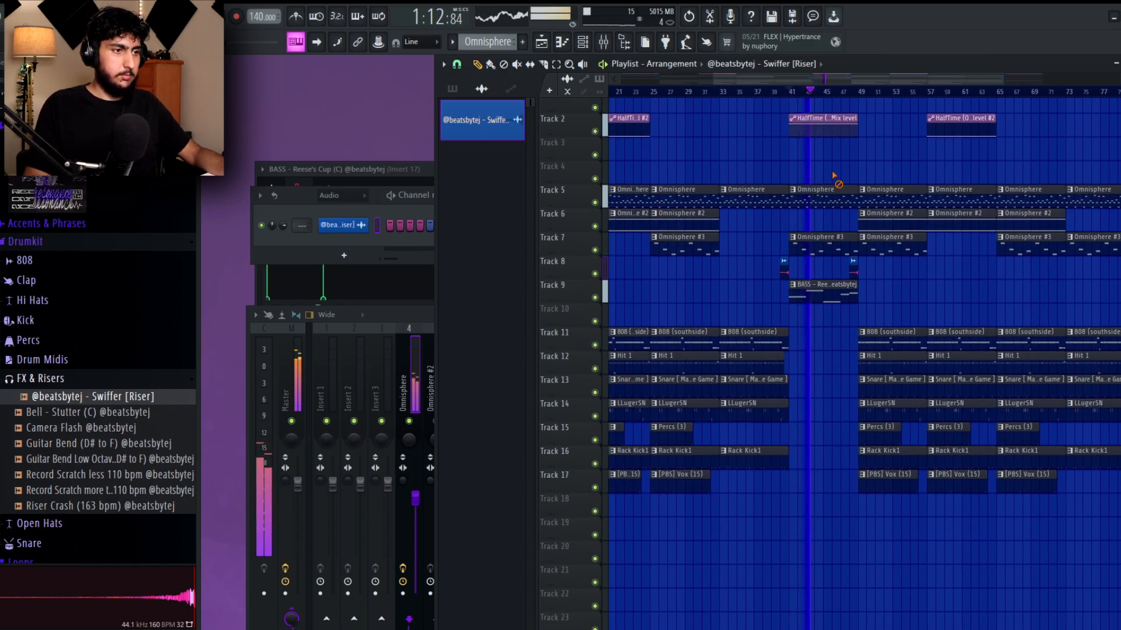